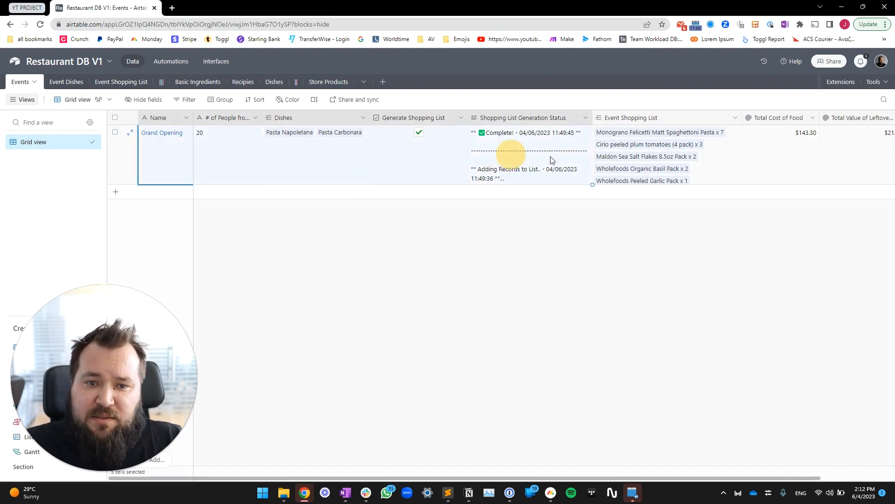
# - Examine the Grand Opening event record and its name in the Events table
pyautogui.moveTo(176, 152); pyautogui.dragTo(644, 205)
pyautogui.click(160, 144)
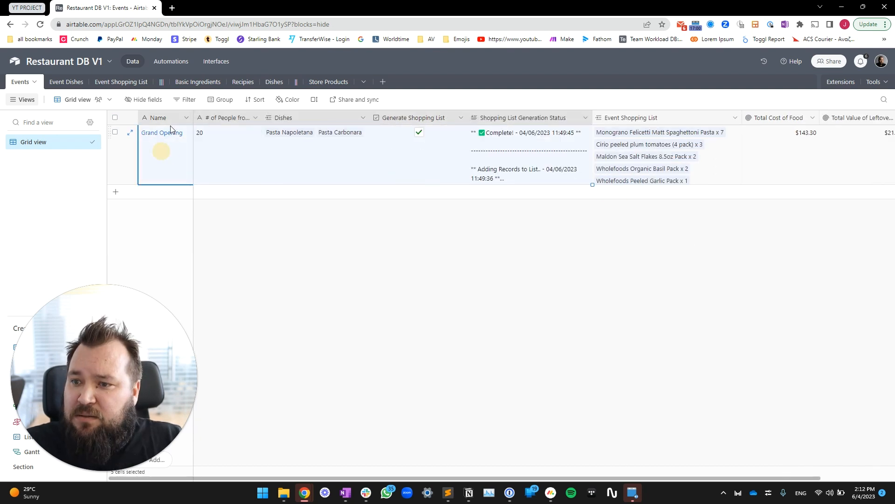
pyautogui.click(170, 118)
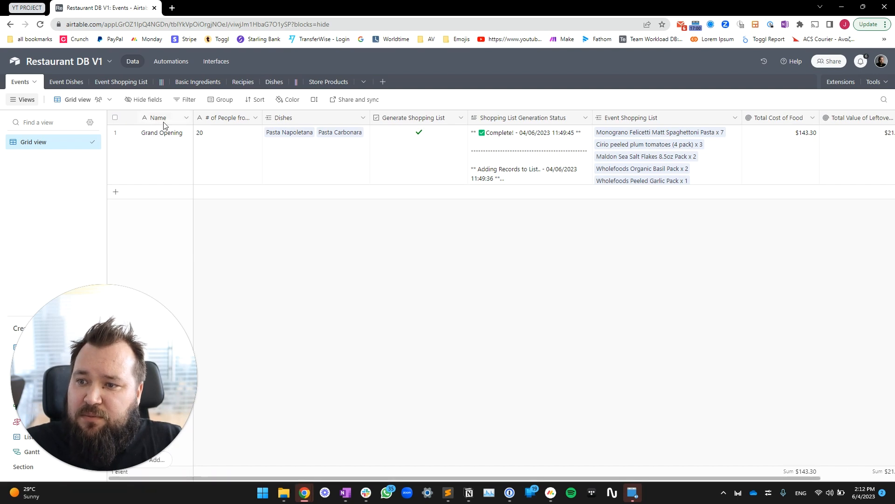
pyautogui.click(169, 133)
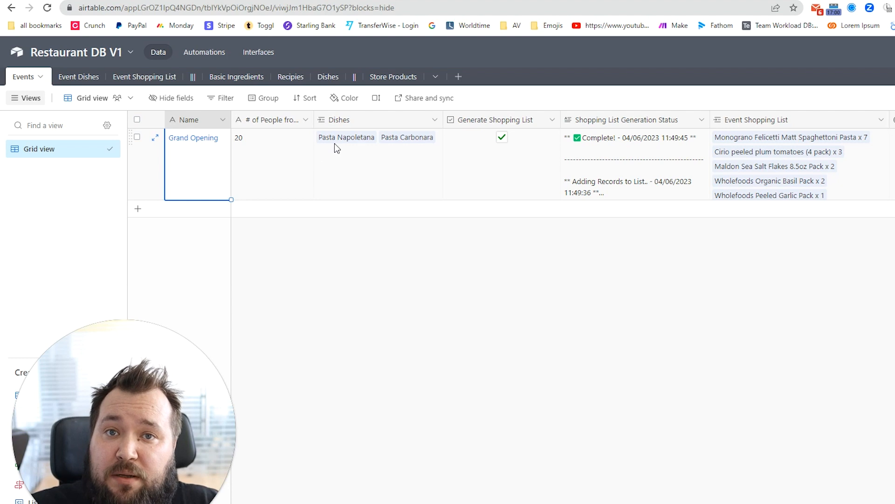
# - Widen the # of People from Bookings column in the Events table so its full name fits
pyautogui.moveTo(313, 120); pyautogui.dragTo(357, 120)
pyautogui.click(314, 149)
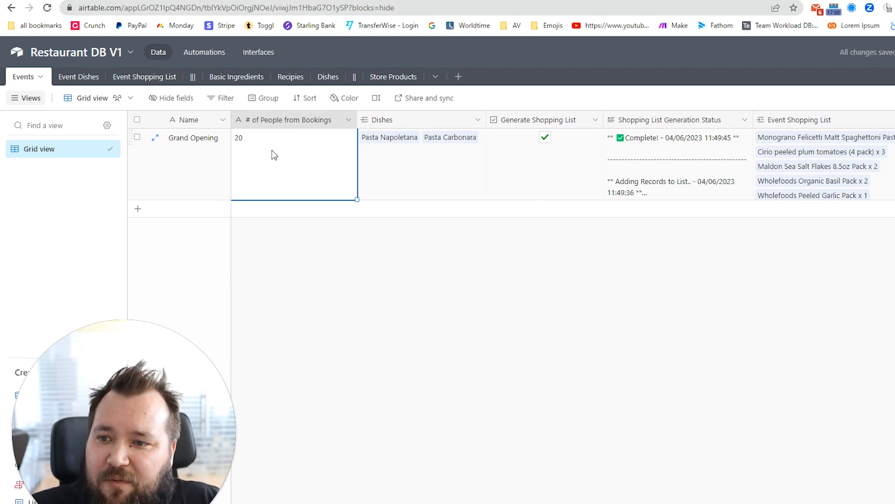
pyautogui.click(460, 323)
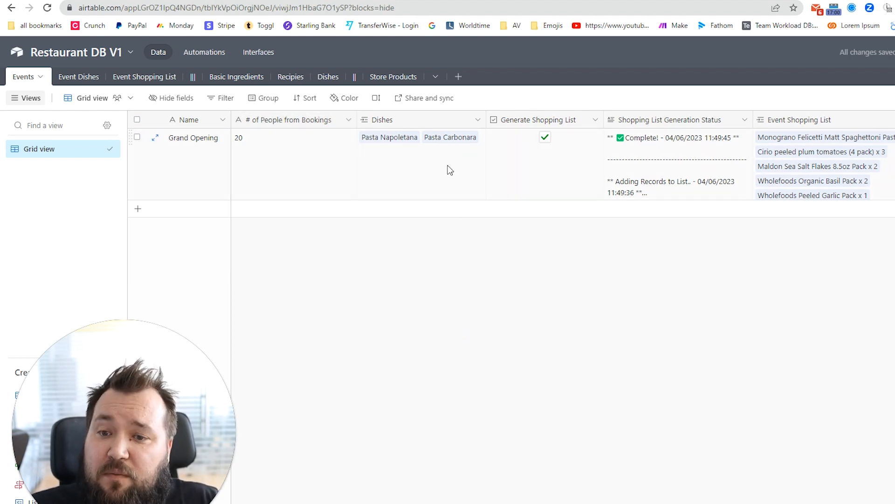
# - Examine the dishes linked to the Grand Opening event and the configuration of the Dishes link field
pyautogui.click(448, 169)
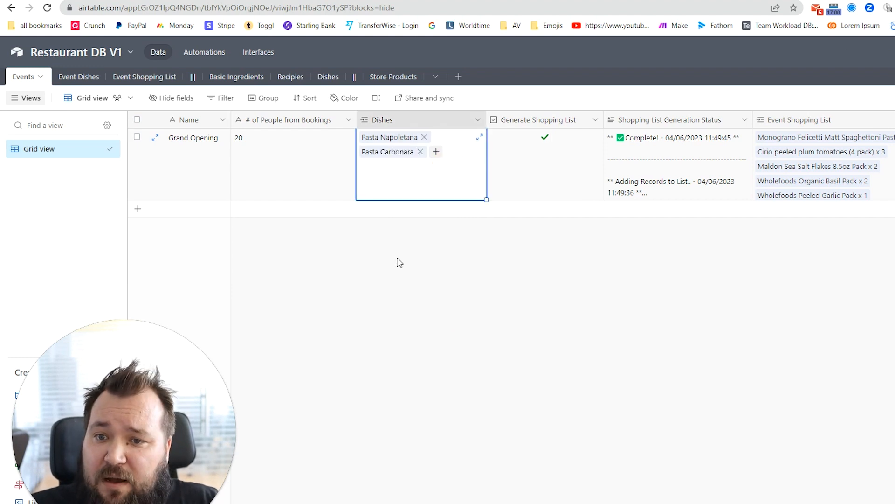
pyautogui.click(407, 428)
pyautogui.click(556, 190)
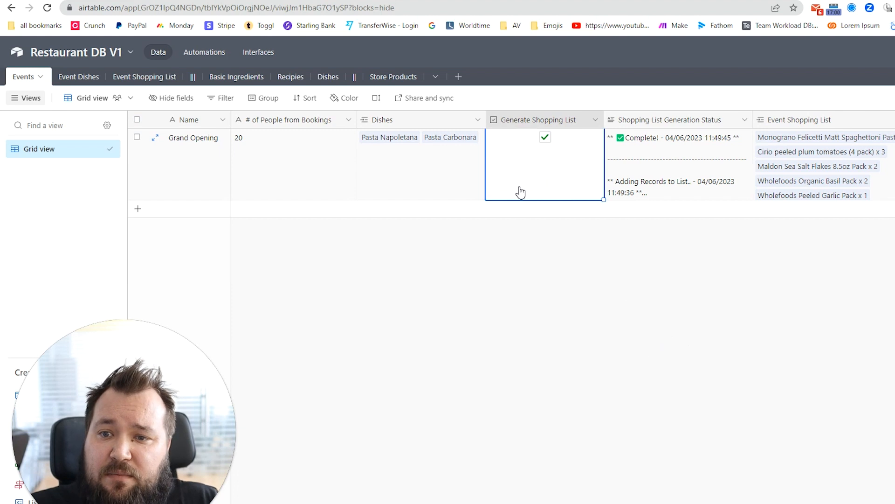
pyautogui.doubleClick(411, 118)
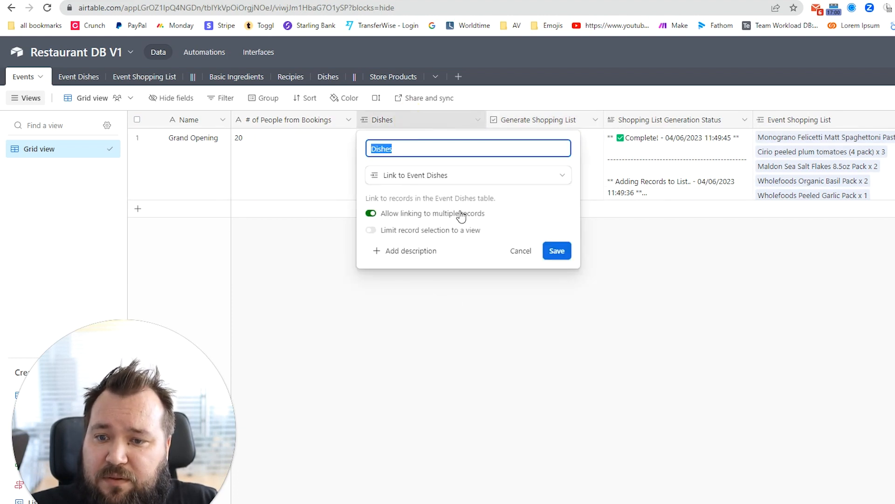
pyautogui.click(496, 400)
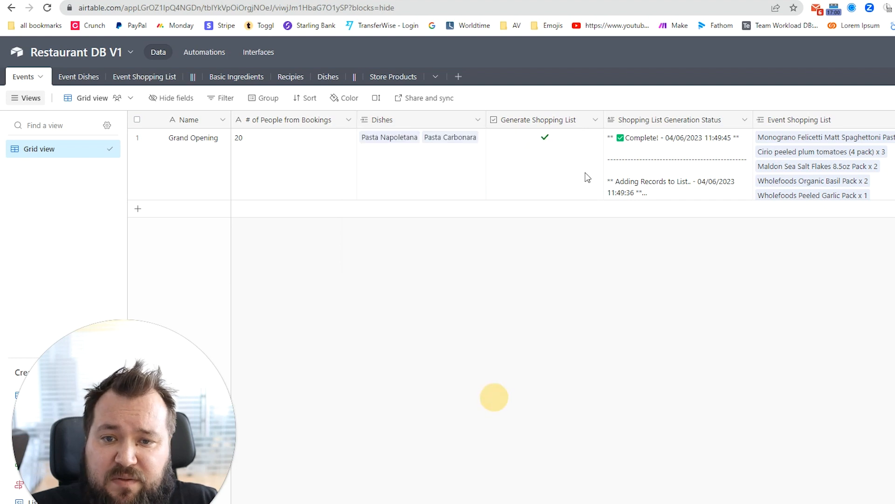
# - Review the event's Generate Shopping List cell and widen the Shopping List Generation Status column
pyautogui.click(579, 147)
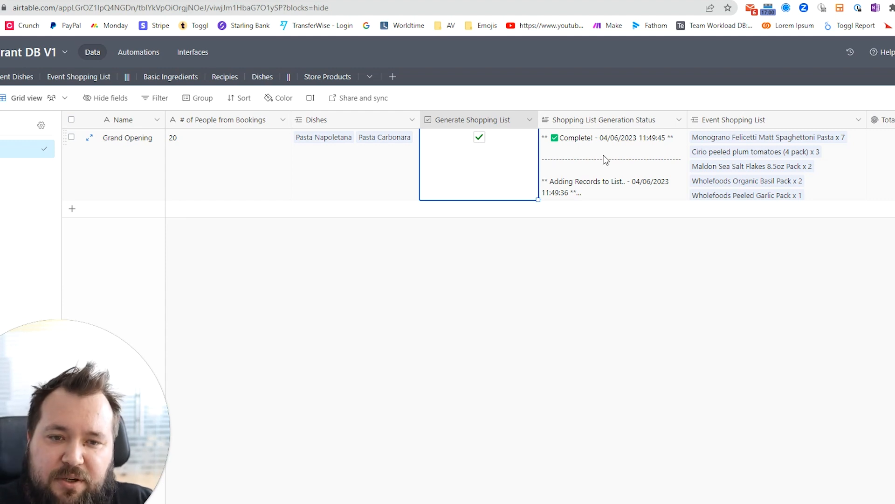
pyautogui.click(605, 191)
pyautogui.moveTo(687, 119); pyautogui.dragTo(728, 112)
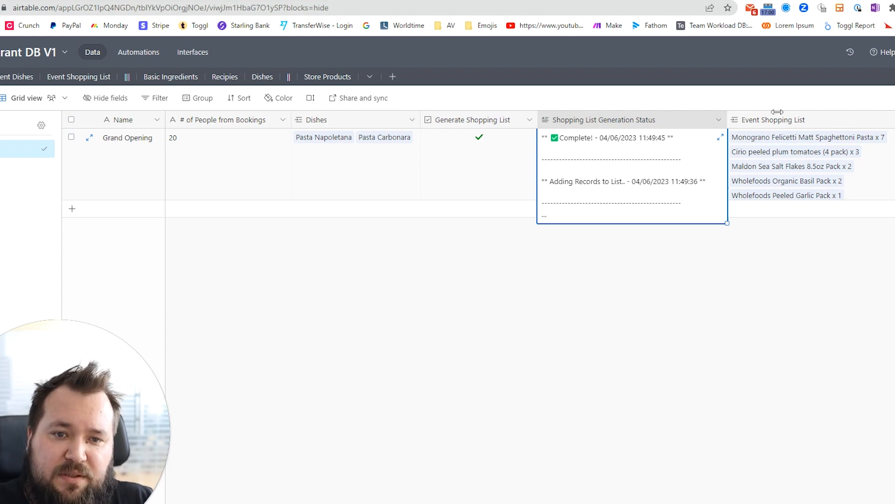
# - Examine the Event Shopping List field's link settings and the records in the table it links to, returning to the Events table
pyautogui.hscroll(4, 646, 354)
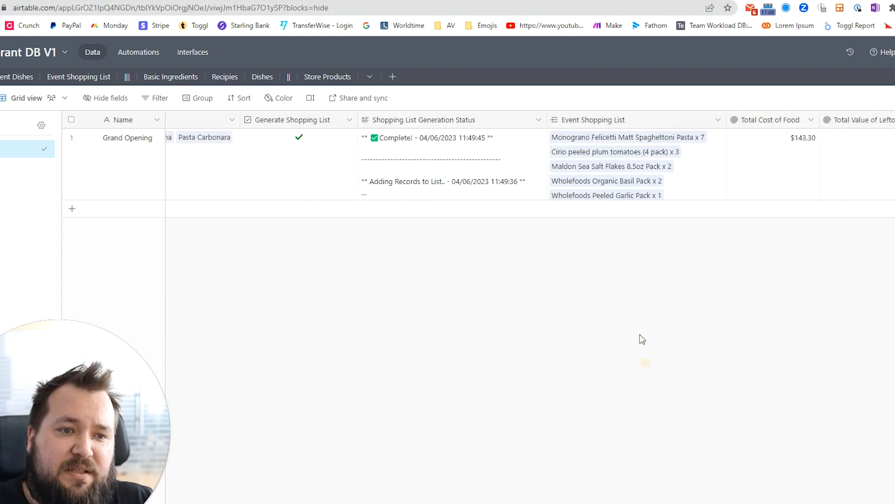
pyautogui.doubleClick(617, 114)
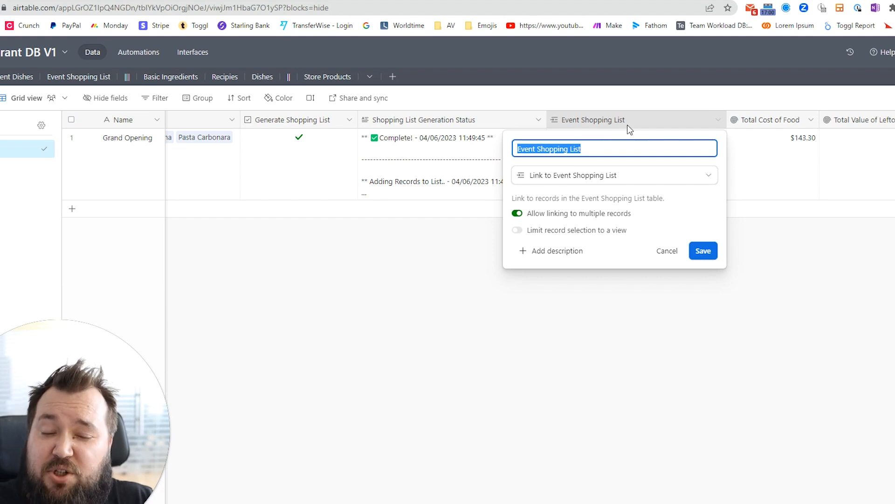
pyautogui.click(334, 282)
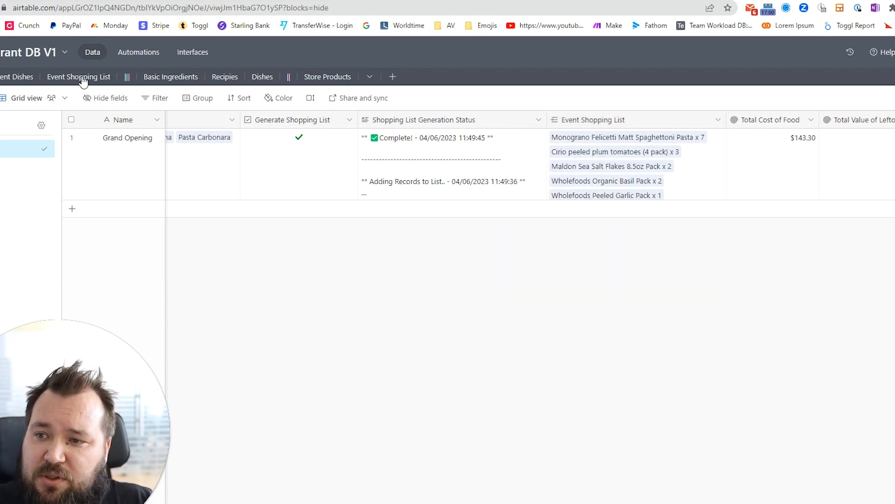
pyautogui.click(67, 78)
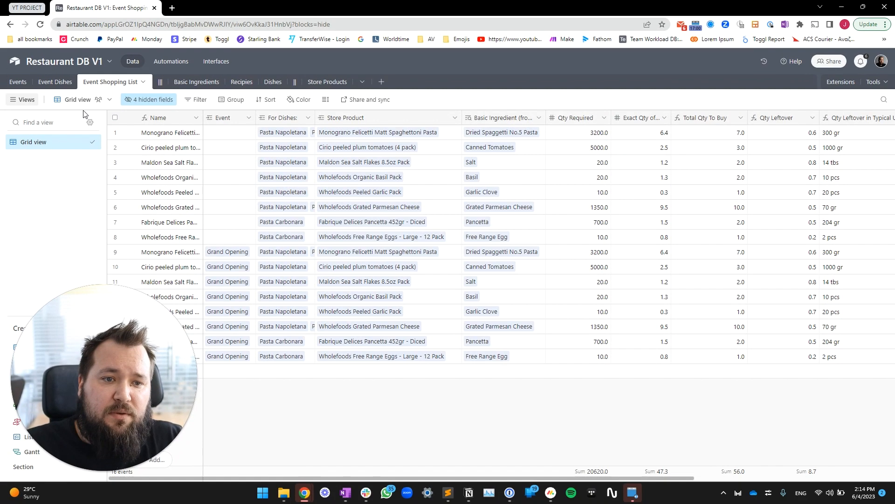
pyautogui.click(17, 82)
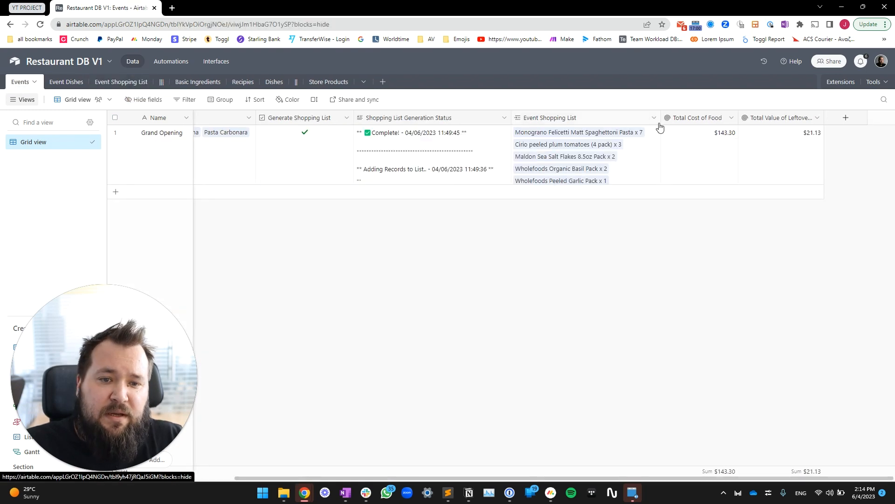
# - Examine the rollup configurations of the Total Cost of Food and Total Value of Leftover Ingredients fields
pyautogui.click(704, 145)
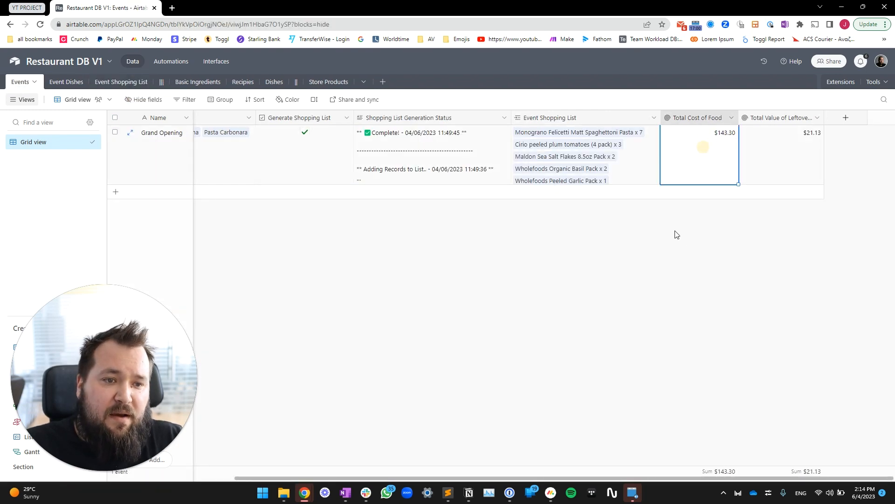
pyautogui.doubleClick(722, 120)
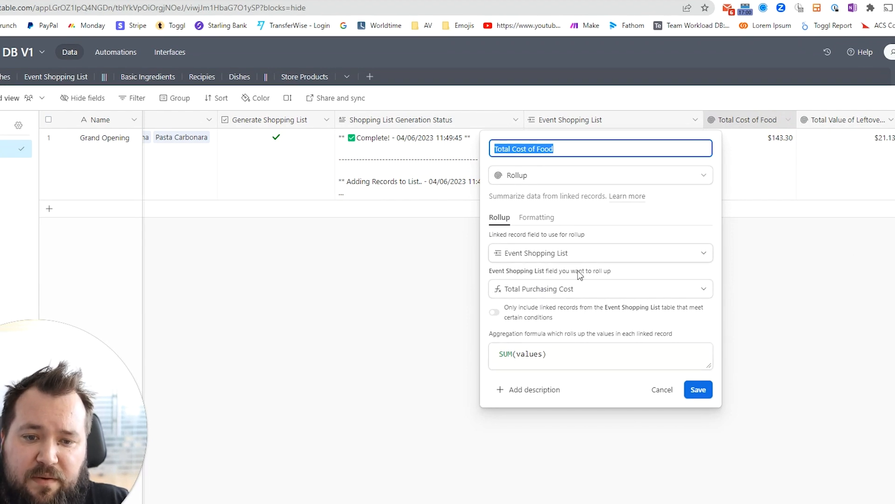
pyautogui.click(818, 315)
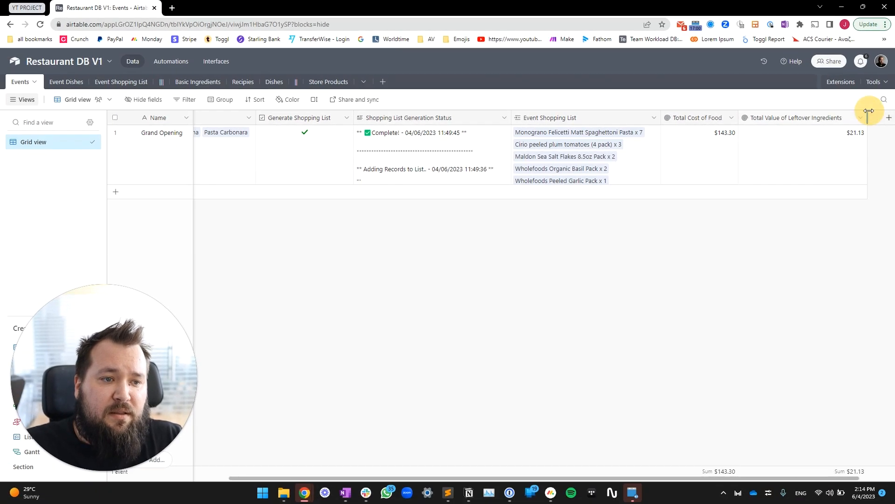
pyautogui.doubleClick(795, 118)
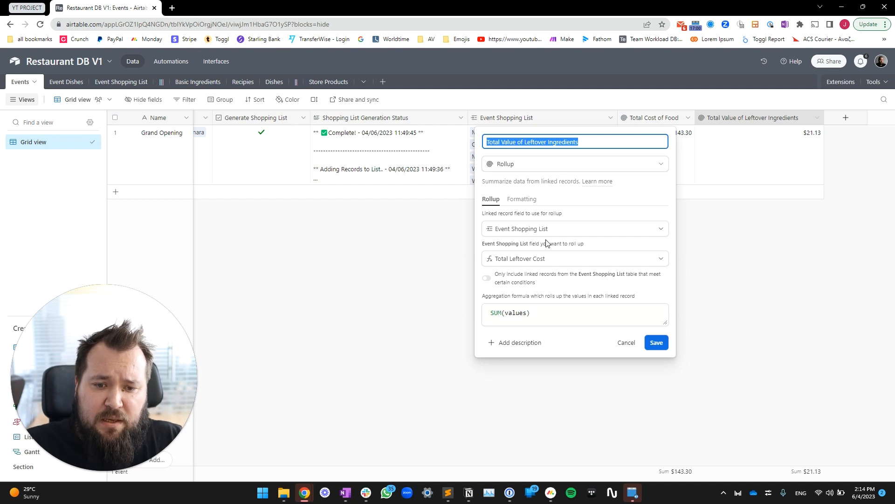
pyautogui.click(423, 316)
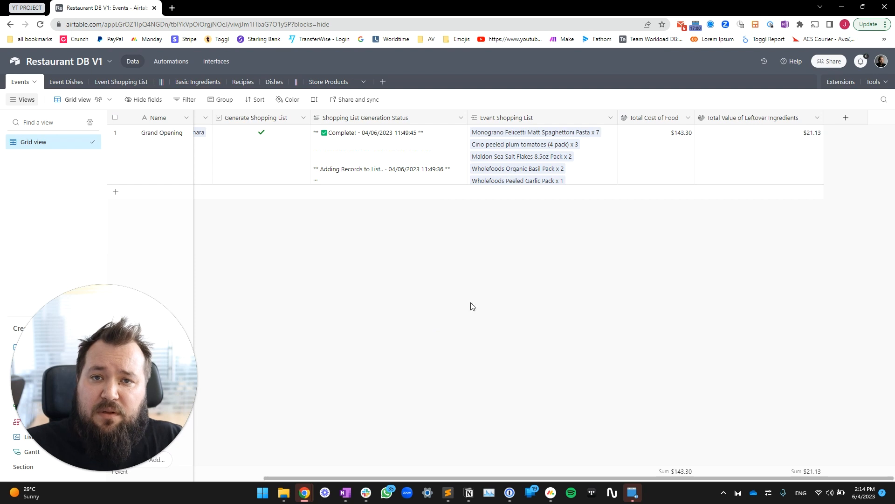
# - Open the Event Dishes table and examine the formula of its primary Name field
pyautogui.click(68, 82)
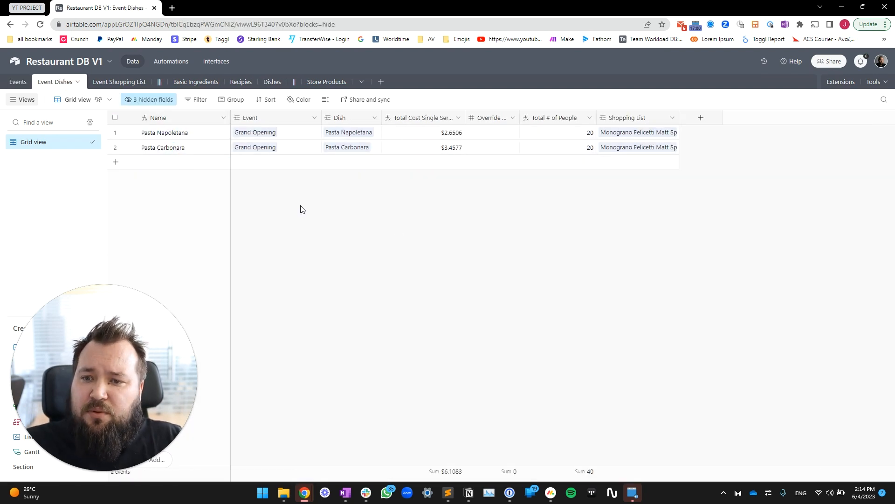
pyautogui.doubleClick(174, 118)
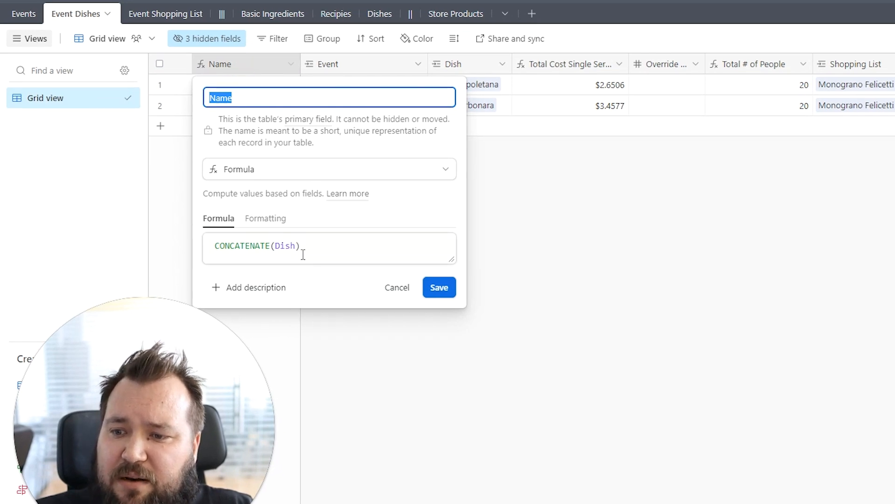
pyautogui.click(281, 250)
pyautogui.click(580, 256)
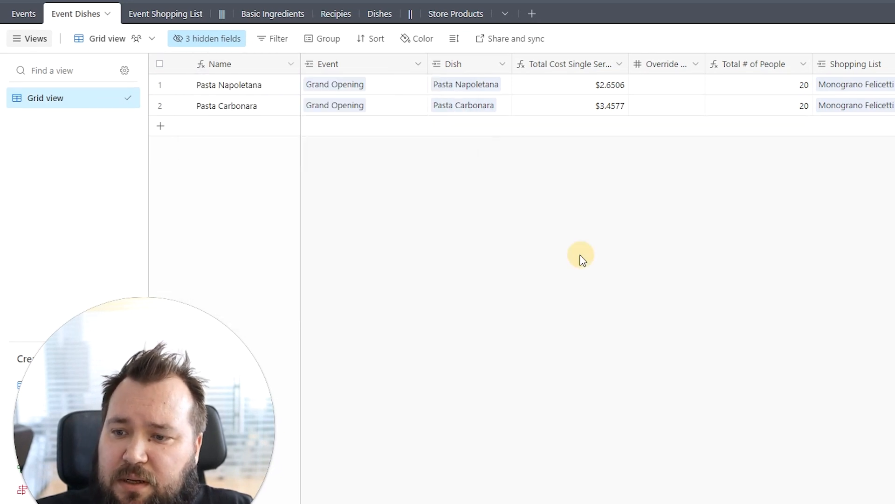
# - Examine the Event and Dish link fields in the Event Dishes table, including their link settings
pyautogui.moveTo(412, 81); pyautogui.dragTo(410, 104)
pyautogui.click(396, 142)
pyautogui.click(389, 64)
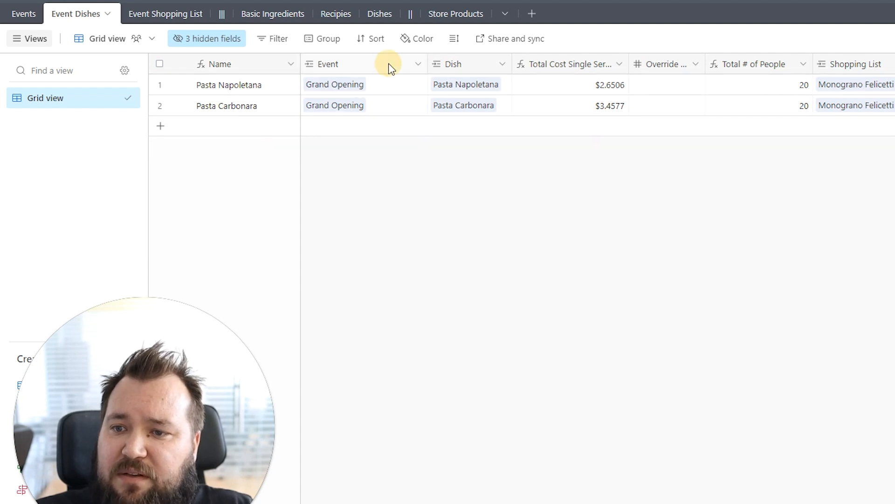
pyautogui.click(391, 67)
pyautogui.click(683, 240)
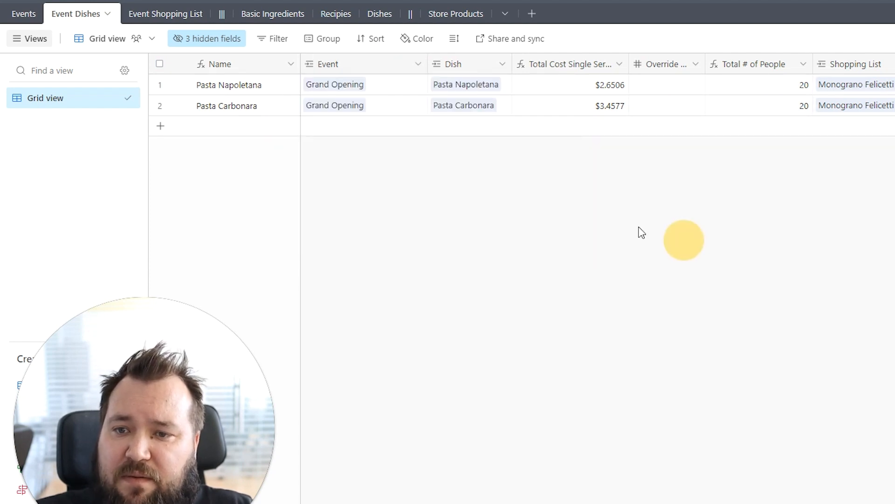
pyautogui.click(461, 63)
pyautogui.click(462, 64)
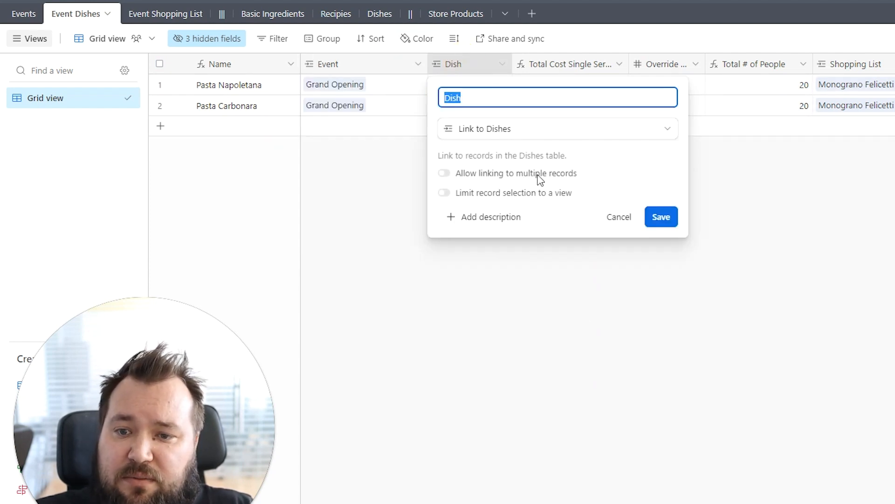
pyautogui.click(553, 272)
# - Widen the Total Cost Single Serving column in the Event Dishes table and inspect its formula
pyautogui.moveTo(629, 64); pyautogui.dragTo(679, 62)
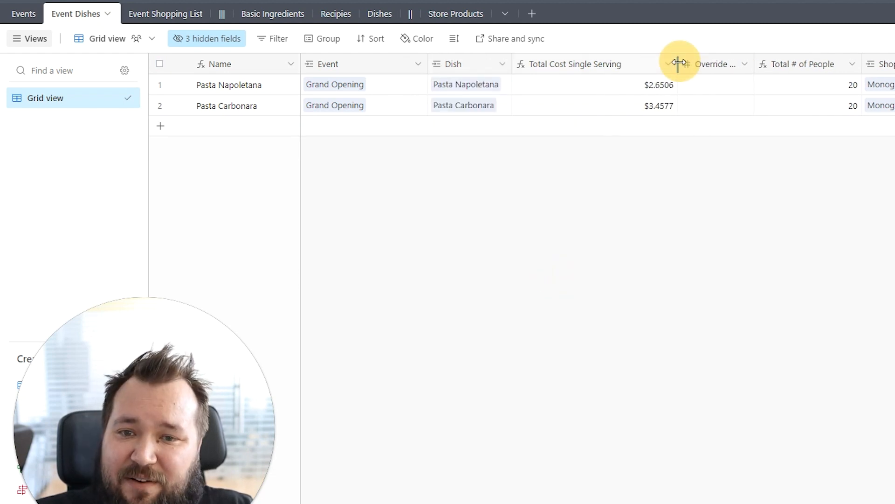
pyautogui.moveTo(645, 90); pyautogui.dragTo(645, 107)
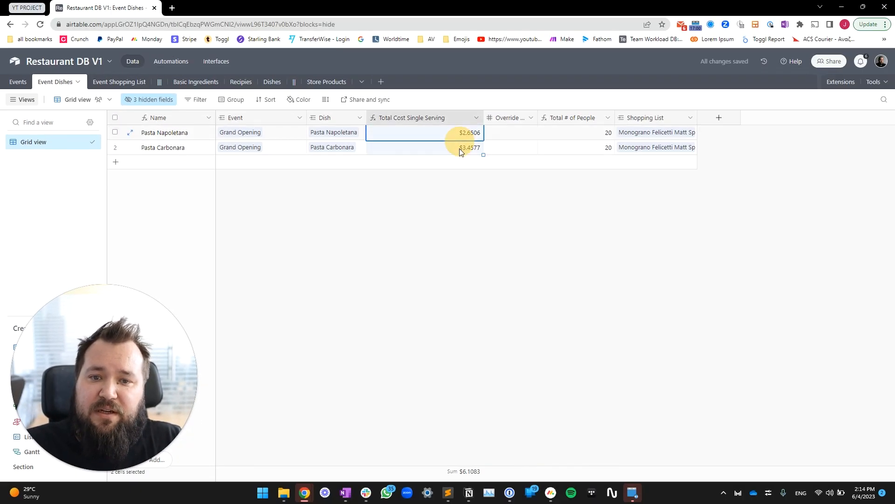
pyautogui.doubleClick(423, 120)
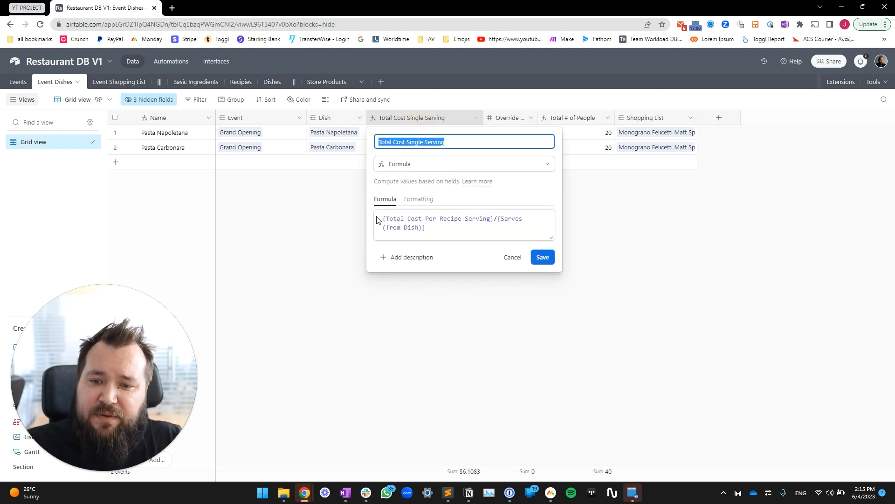
# - Unhide the Serves (from Dish), Total Cost Per Recipe Serving and # of People from Bookings (from Event) fields
pyautogui.click(150, 100)
pyautogui.click(181, 163)
pyautogui.click(193, 176)
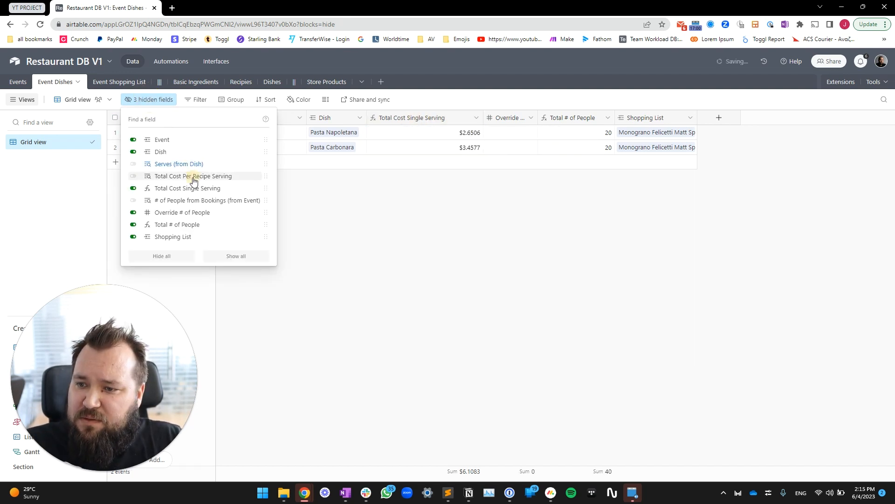
pyautogui.click(196, 201)
pyautogui.click(466, 261)
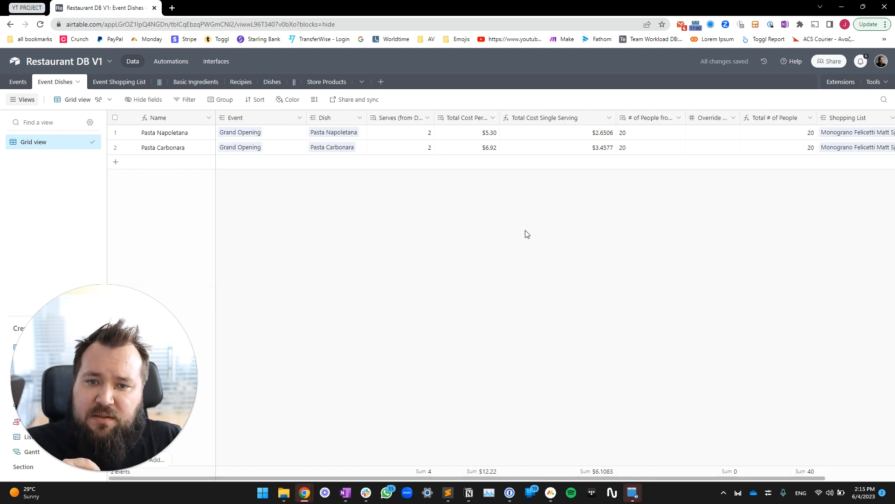
# - Examine the Serves (from Dish) field's lookup configuration and its values for both pasta dishes
pyautogui.hscroll(-2, 379, 118)
pyautogui.doubleClick(379, 118)
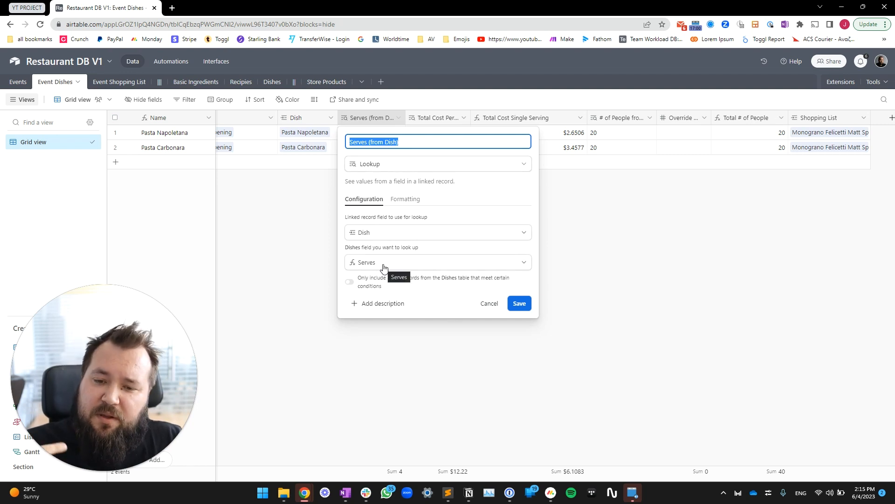
pyautogui.click(300, 196)
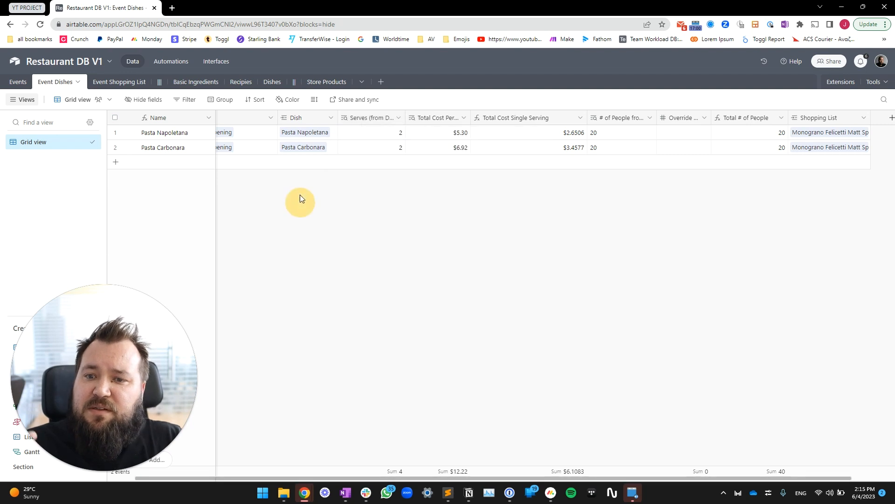
pyautogui.moveTo(374, 133); pyautogui.dragTo(379, 152)
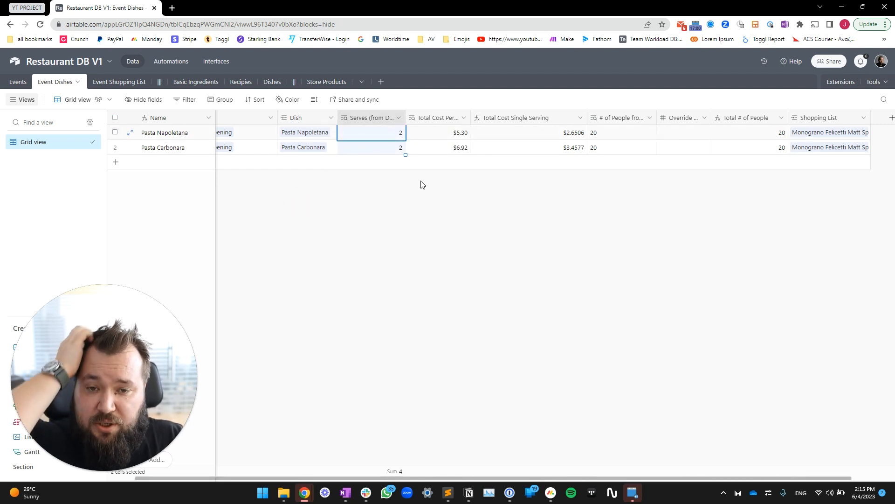
# - Widen the Total Cost Per Recipe Serving column in the Event Dishes table and inspect its lookup configuration
pyautogui.click(443, 134)
pyautogui.moveTo(471, 116); pyautogui.dragTo(524, 116)
pyautogui.doubleClick(483, 116)
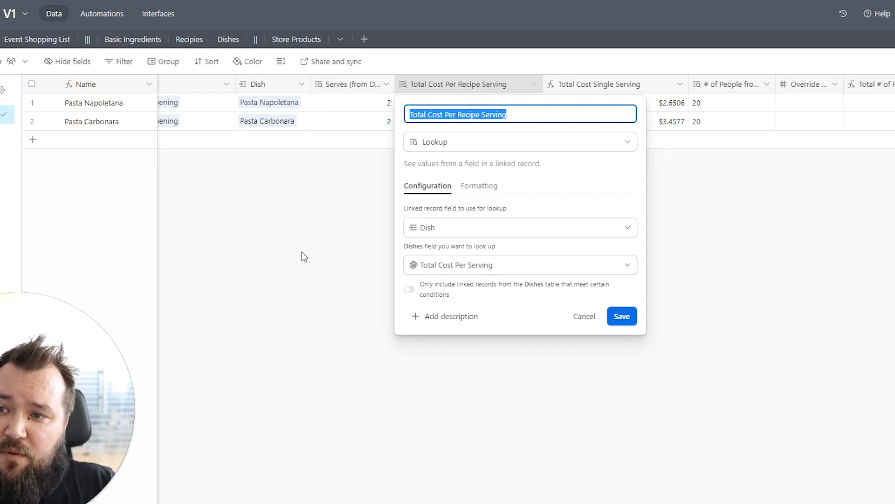
pyautogui.click(256, 268)
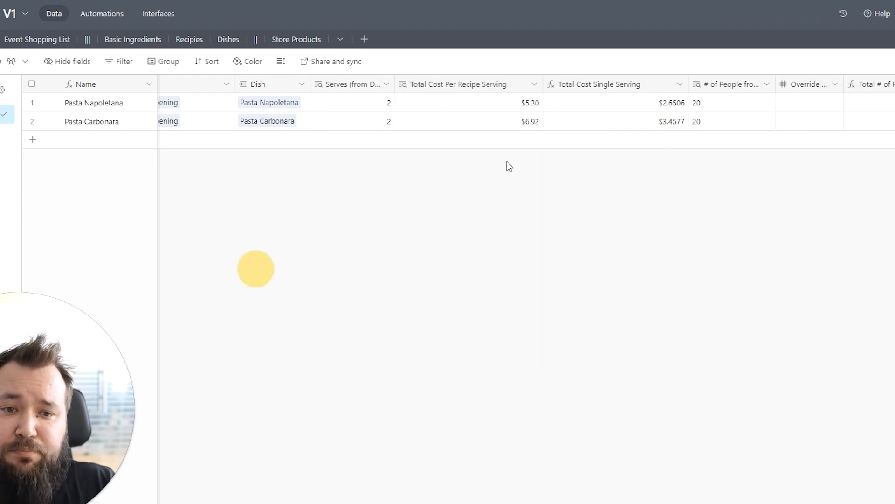
# - Examine the Total Cost Single Serving formula, which divides the recipe serving cost by the Serves (from Dish) field
pyautogui.doubleClick(616, 85)
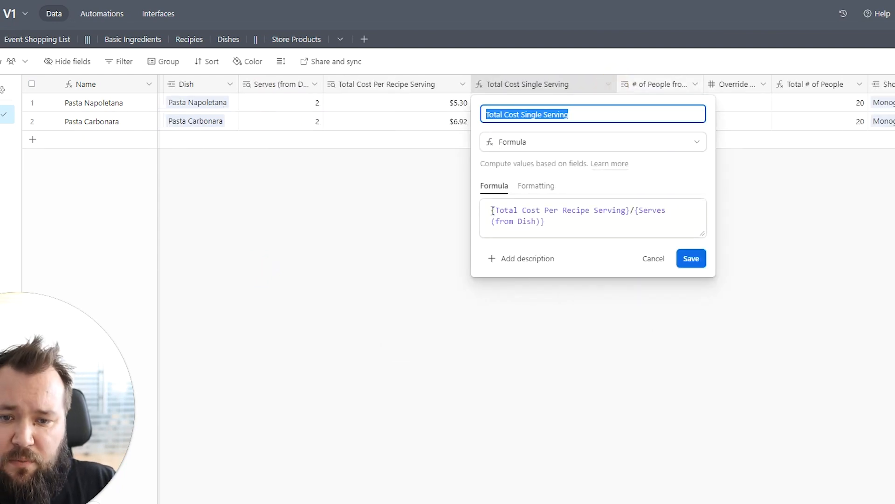
pyautogui.moveTo(492, 210); pyautogui.dragTo(503, 252)
pyautogui.press('Escape')
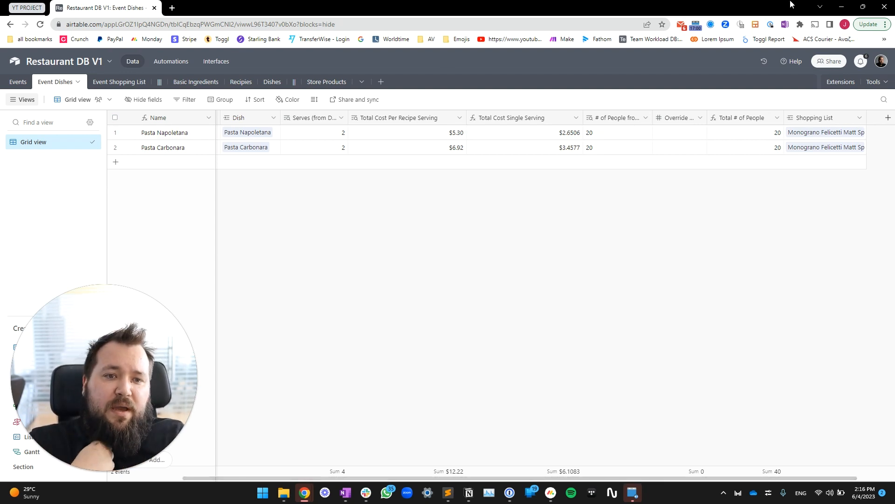
# - Widen the # of People from Bookings column and review its values for both pasta dishes
pyautogui.moveTo(652, 117); pyautogui.dragTo(685, 125)
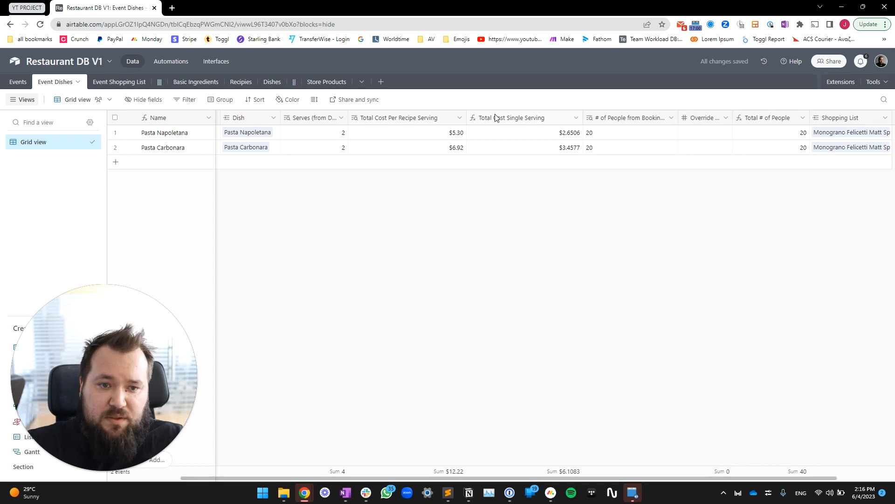
pyautogui.moveTo(731, 112)
pyautogui.mouseDown()
pyautogui.moveTo(777, 117)
pyautogui.moveTo(731, 118)
pyautogui.mouseUp()
pyautogui.click(711, 134)
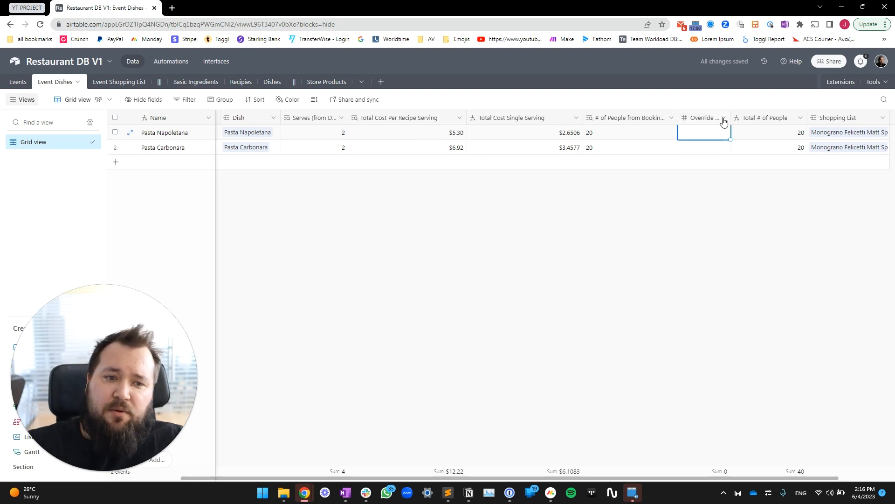
pyautogui.moveTo(630, 136); pyautogui.dragTo(620, 158)
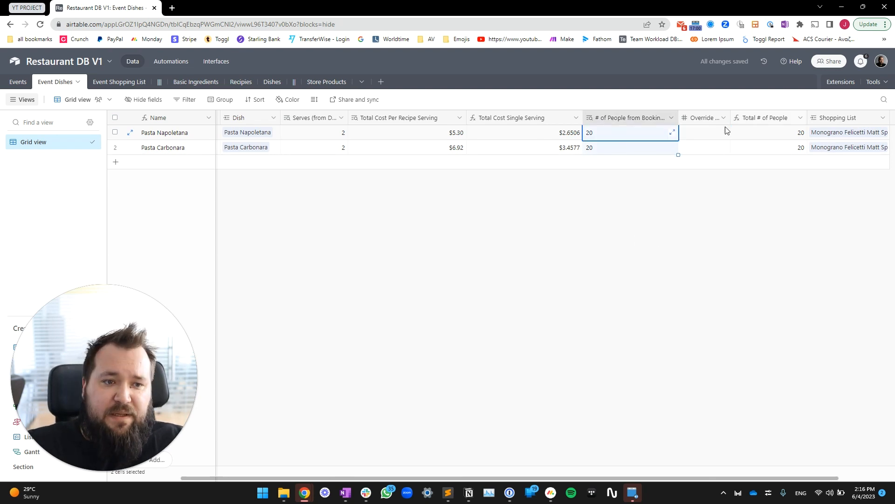
# - Set the override number of people to 15 for both dishes and check their Total # of People values
pyautogui.click(714, 135)
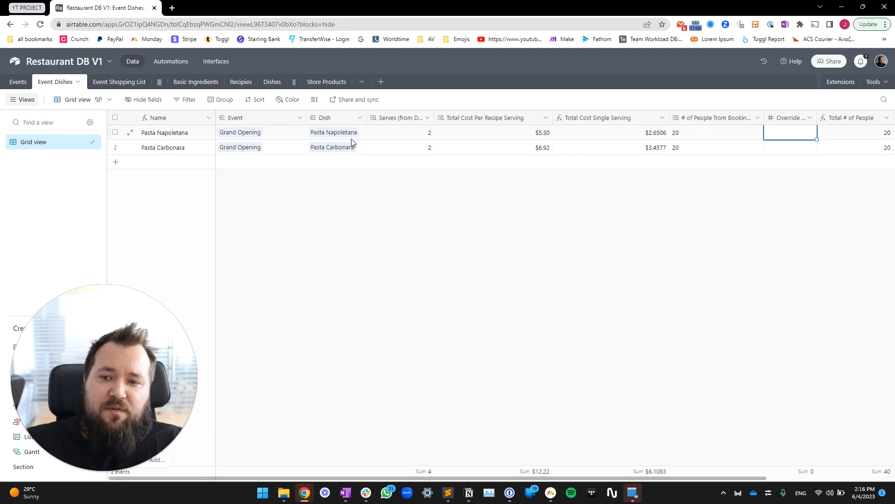
pyautogui.hscroll(3, 691, 156)
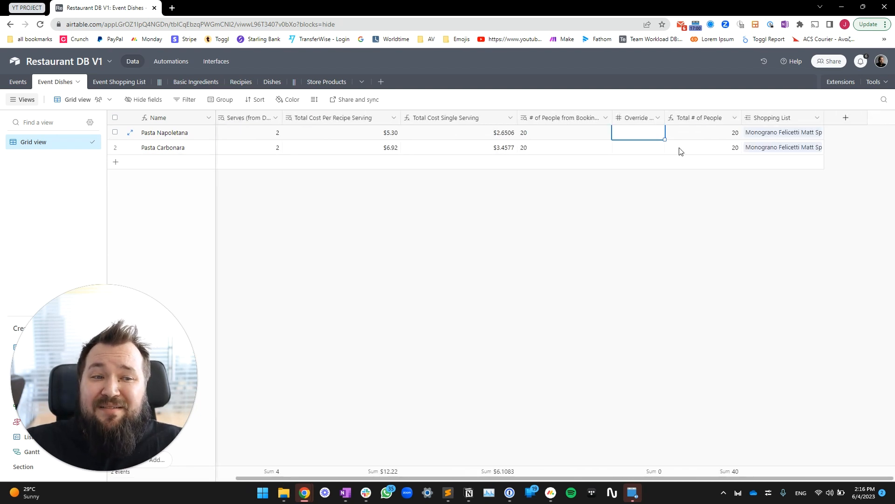
pyautogui.write('15')
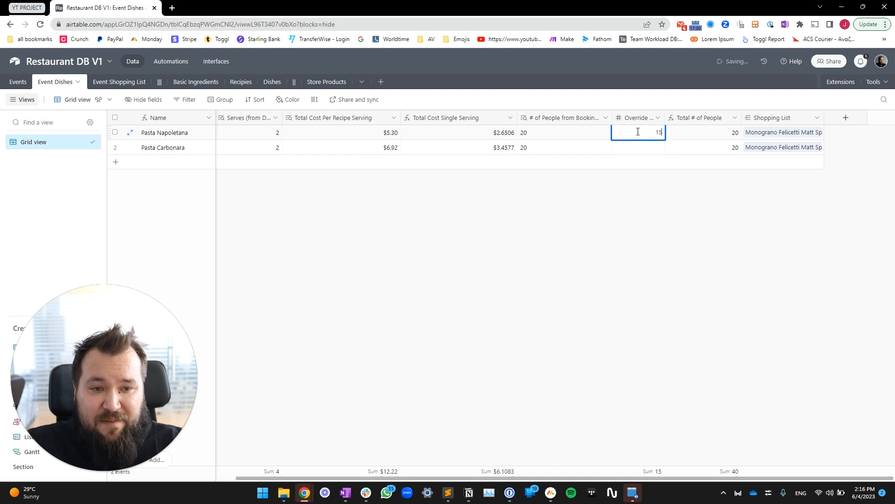
pyautogui.click(656, 258)
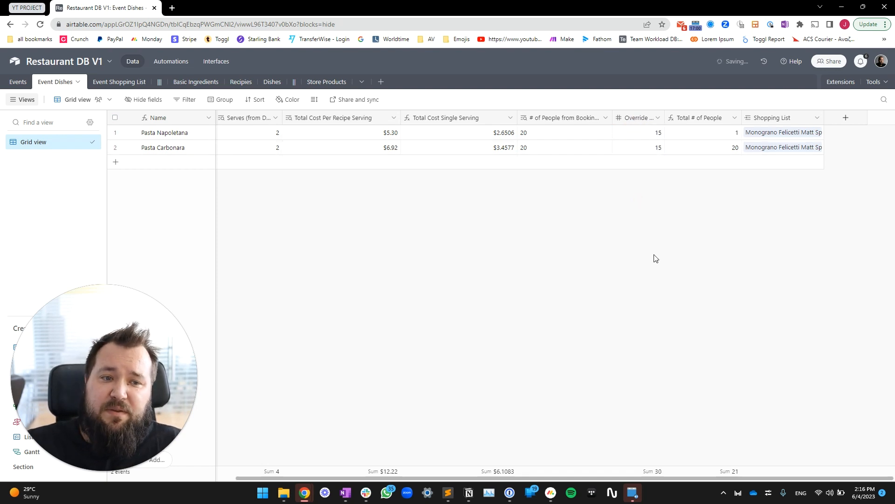
pyautogui.click(716, 136)
pyautogui.press('Left')
pyautogui.click(651, 149)
pyautogui.press('Up')
pyautogui.press('Right')
pyautogui.hotkey('shift', 'Down')
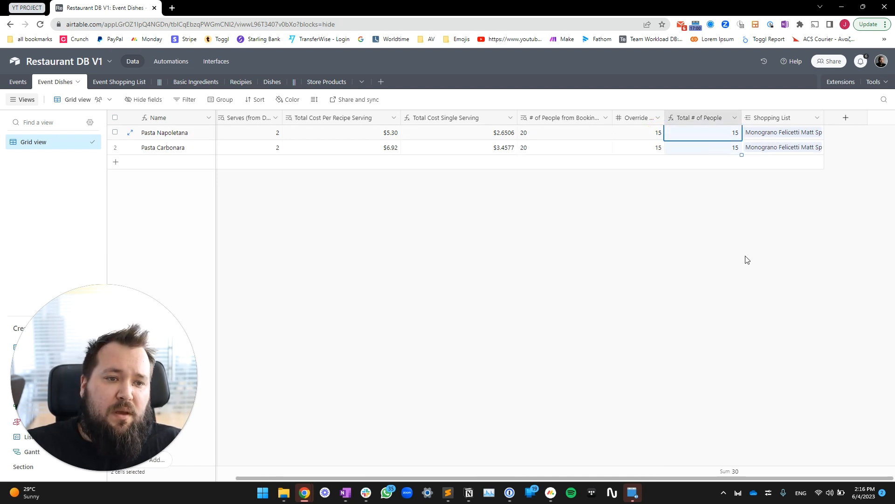
# - Examine the Total # of People formula in an enlarged editor, going through its blank check, override value and bookings fallback
pyautogui.doubleClick(715, 118)
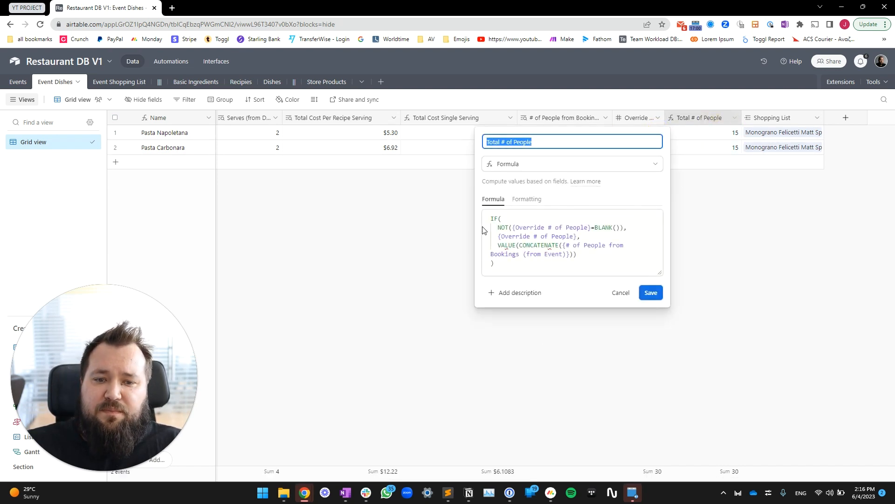
pyautogui.moveTo(661, 269); pyautogui.dragTo(792, 348)
pyautogui.moveTo(498, 228); pyautogui.dragTo(623, 228)
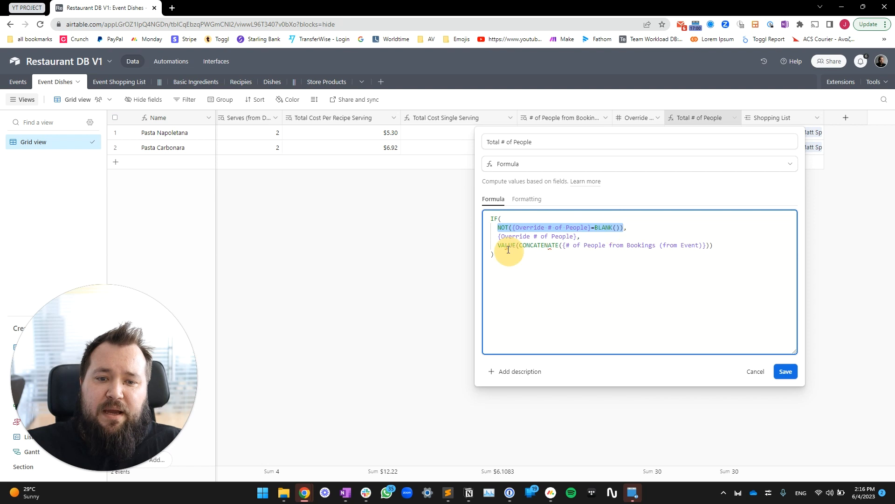
pyautogui.moveTo(497, 236); pyautogui.dragTo(579, 236)
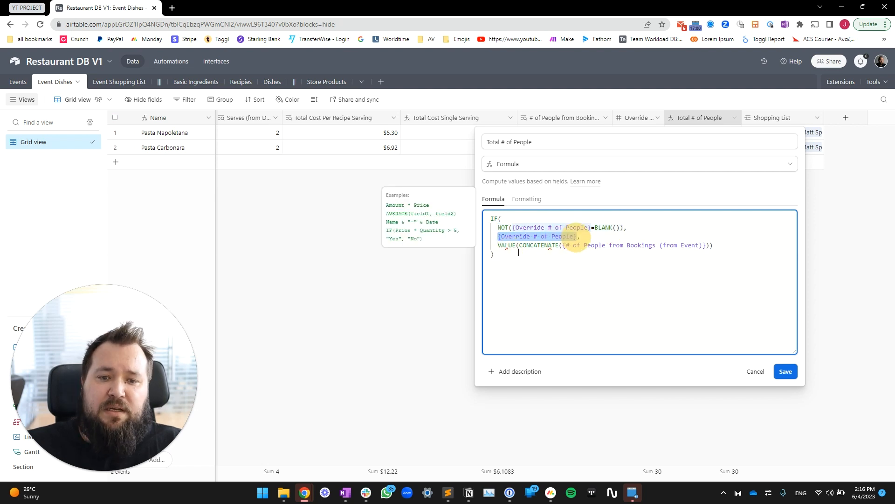
pyautogui.moveTo(496, 244); pyautogui.dragTo(713, 245)
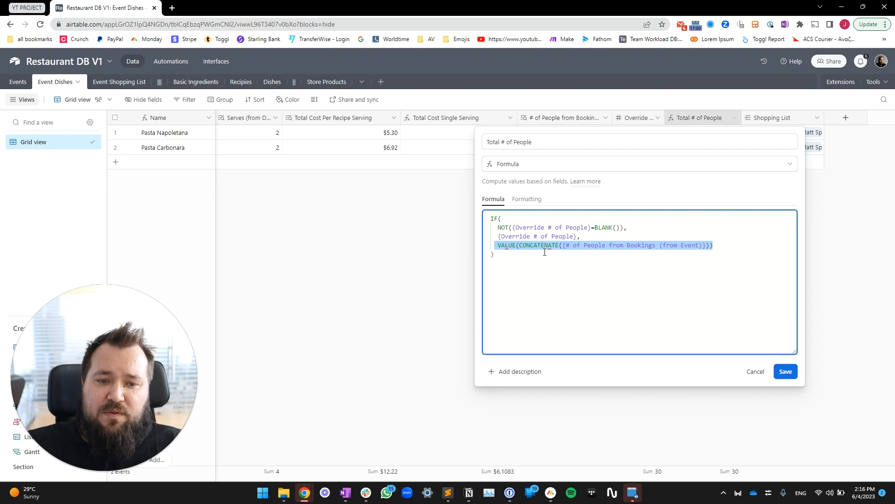
pyautogui.click(339, 317)
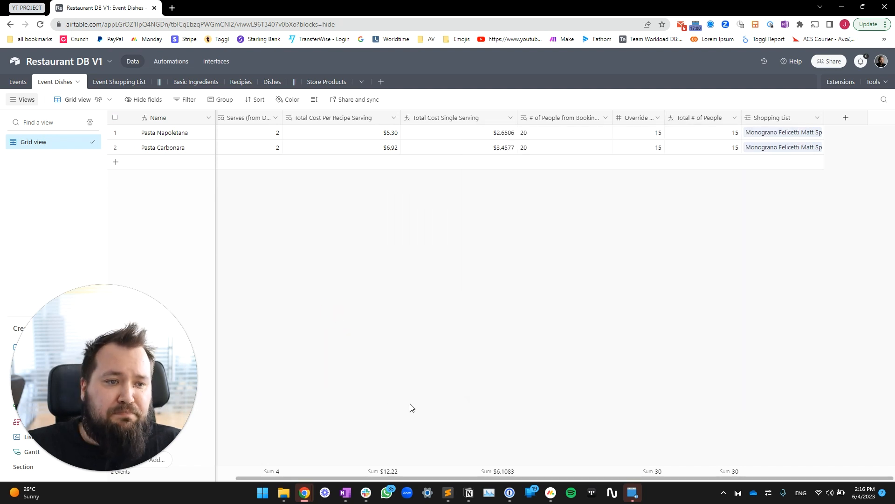
# - Check the Shopping List field's link settings and open the Event Shopping List table
pyautogui.doubleClick(782, 119)
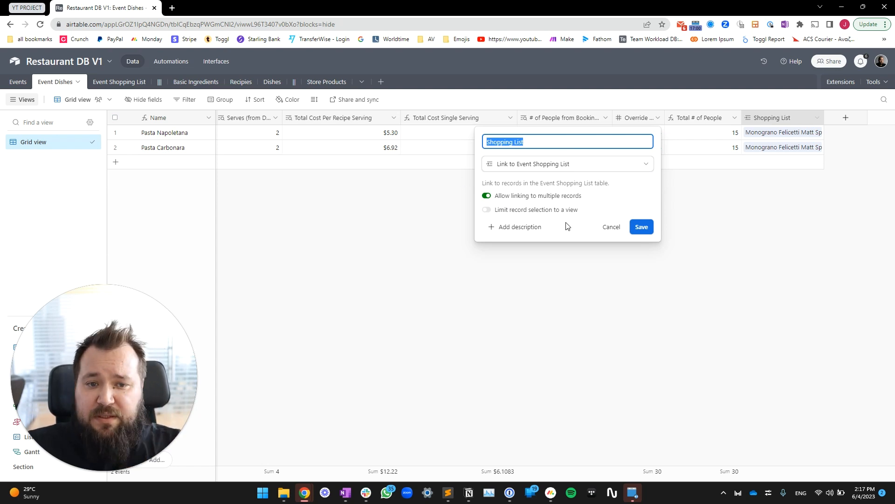
pyautogui.click(456, 293)
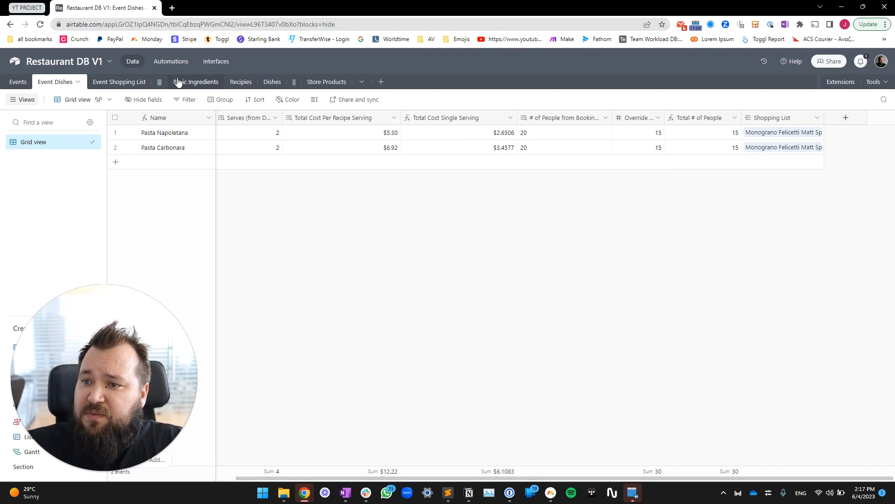
pyautogui.click(129, 88)
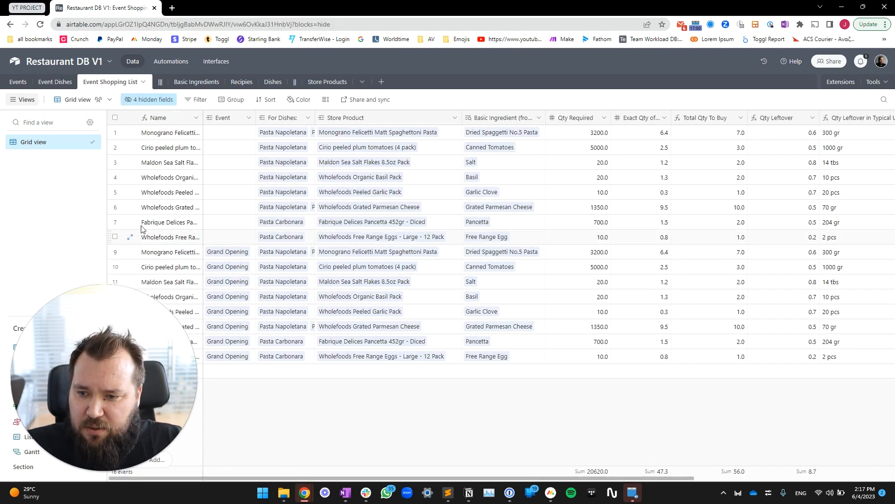
# - Delete the first eight Event Shopping List records, which have no linked event
pyautogui.click(115, 234)
pyautogui.keyDown('shift'); pyautogui.click(115, 131); pyautogui.keyUp('shift')
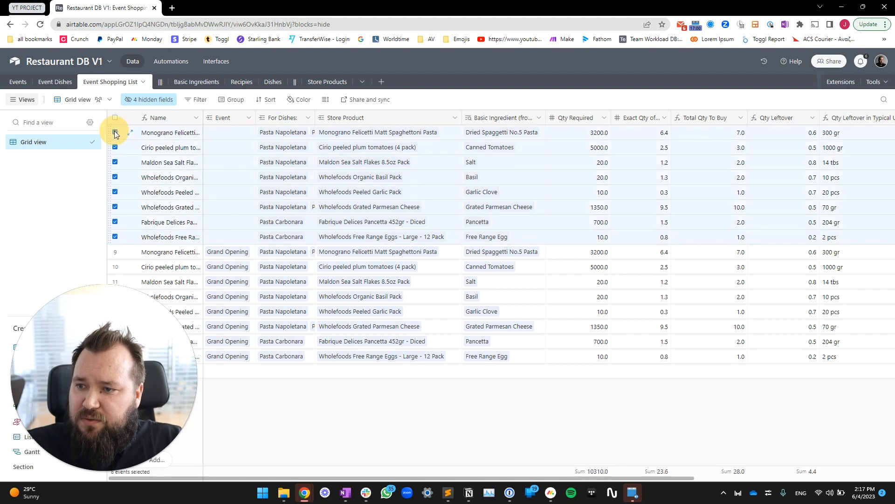
pyautogui.rightClick(217, 156)
pyautogui.click(272, 193)
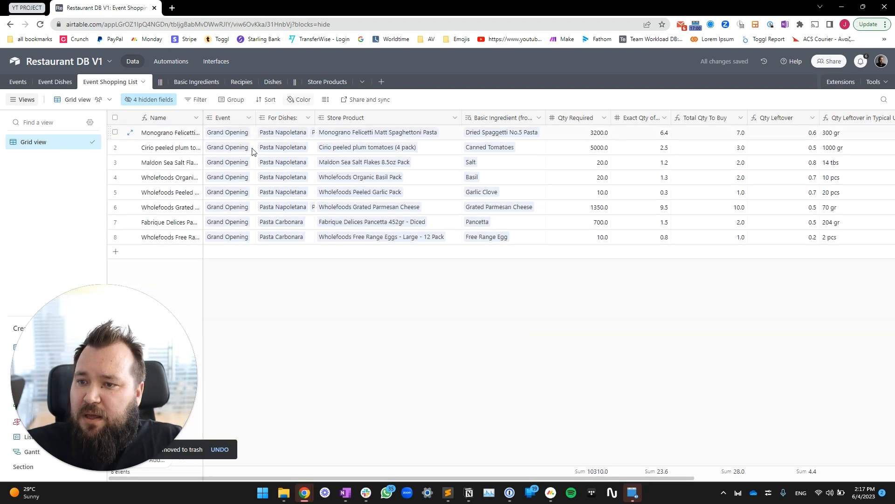
# - Widen the Name column and unhide the Total People Having Ingredient, Typical Usage UOM, 1 Sold by UOM and Cost (from Store Product) fields
pyautogui.moveTo(203, 116); pyautogui.dragTo(250, 116)
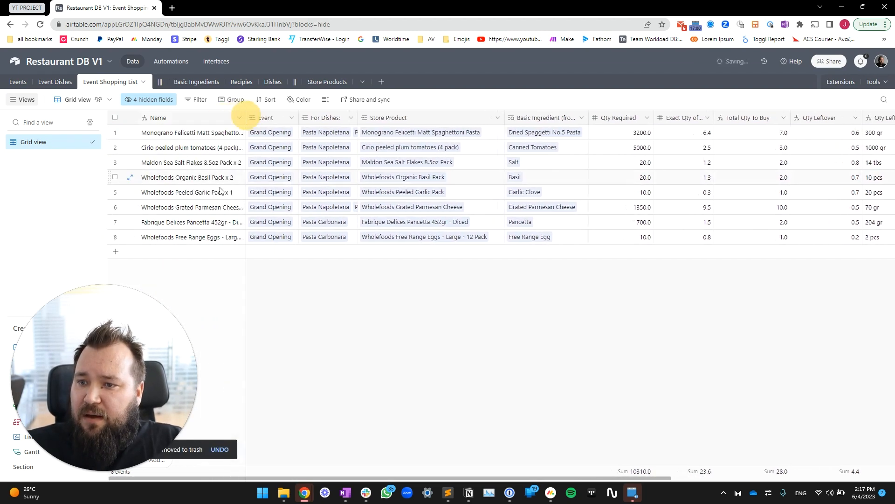
pyautogui.doubleClick(214, 113)
pyautogui.click(148, 97)
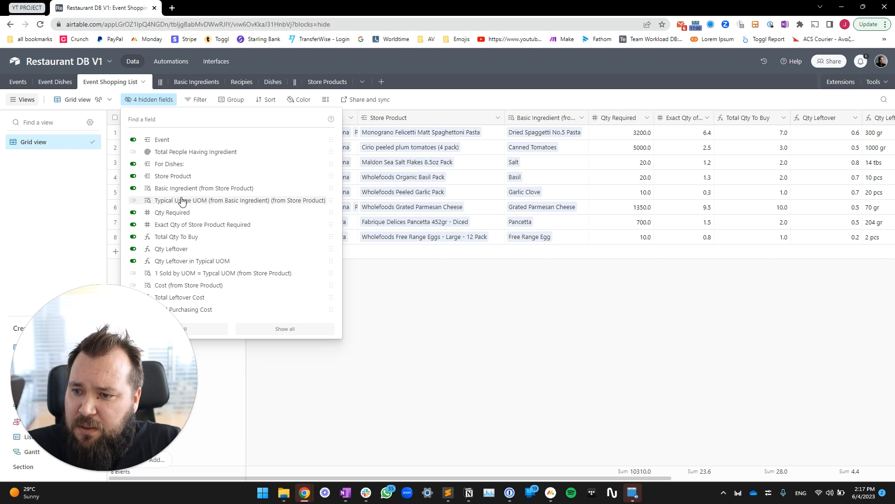
pyautogui.click(180, 201)
pyautogui.click(185, 270)
pyautogui.click(196, 286)
pyautogui.moveTo(140, 364); pyautogui.dragTo(803, 360)
pyautogui.click(164, 102)
pyautogui.click(164, 102)
pyautogui.click(186, 152)
pyautogui.click(445, 310)
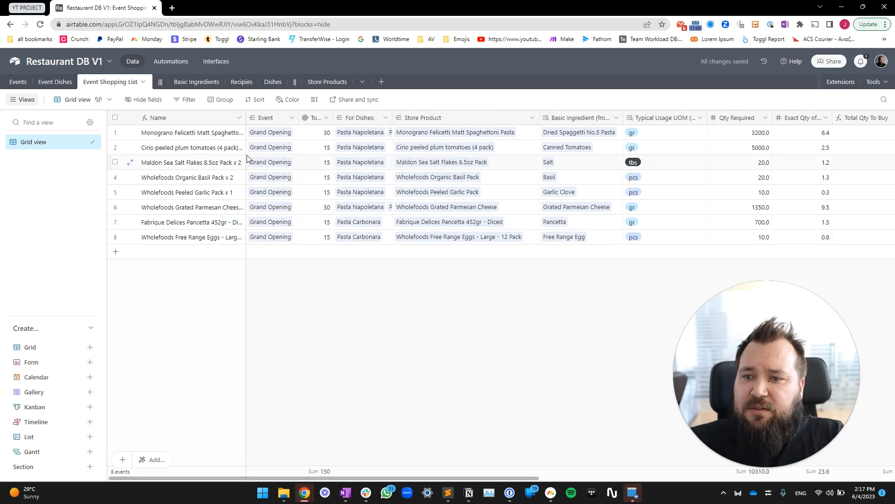
# - Examine the Name field's CONCATENATE formula, which joins Store Product and Total Qty To Buy
pyautogui.doubleClick(187, 118)
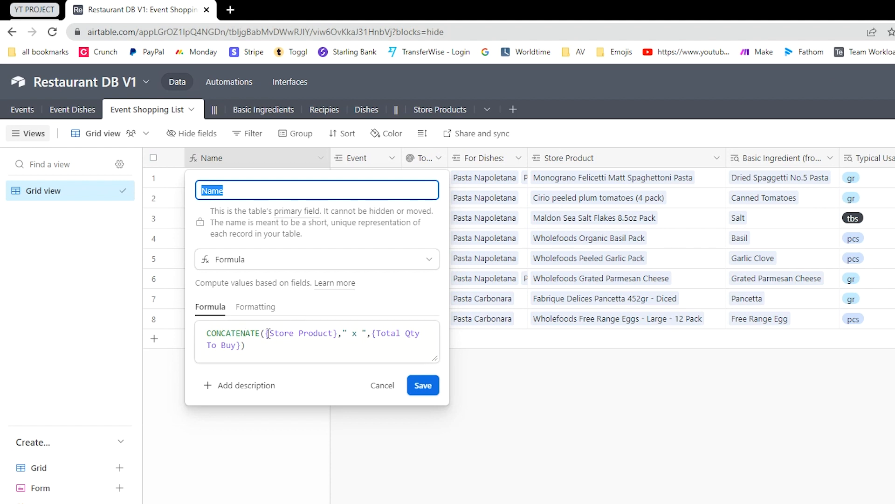
pyautogui.moveTo(267, 333); pyautogui.dragTo(191, 358)
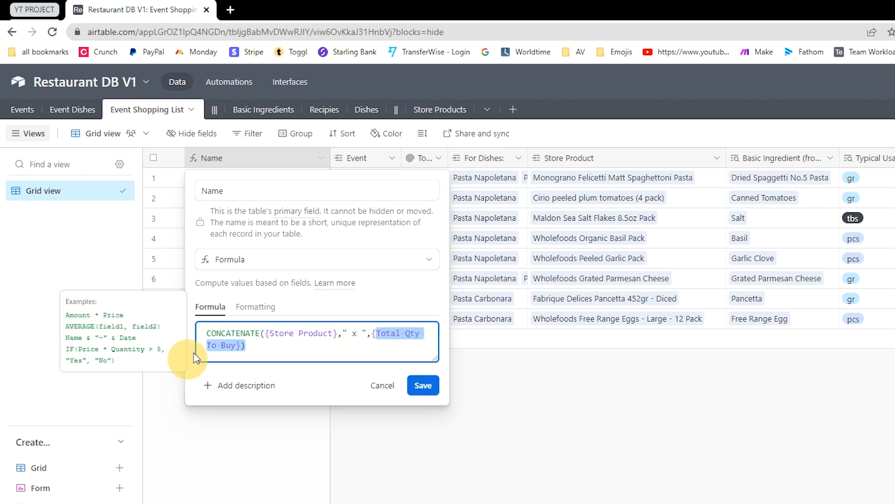
pyautogui.click(597, 394)
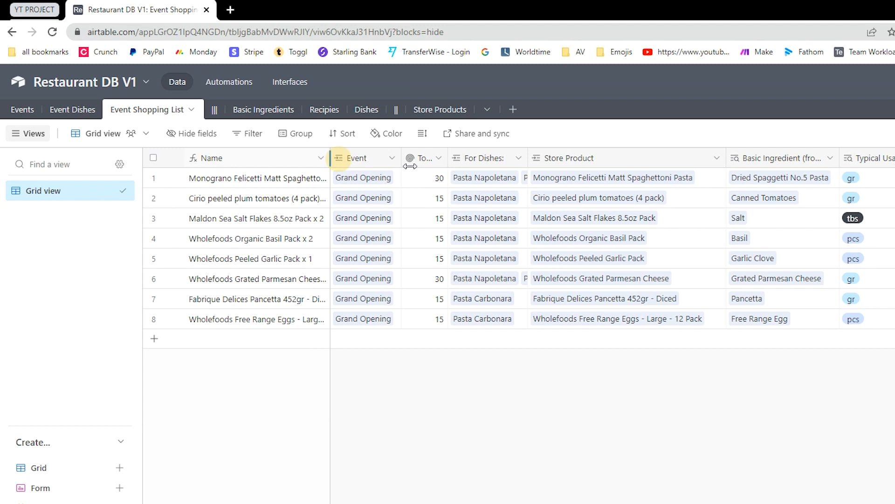
# - Adjust the Name and Event column widths in the Event Shopping List table and examine the Event field
pyautogui.moveTo(332, 156); pyautogui.dragTo(472, 176)
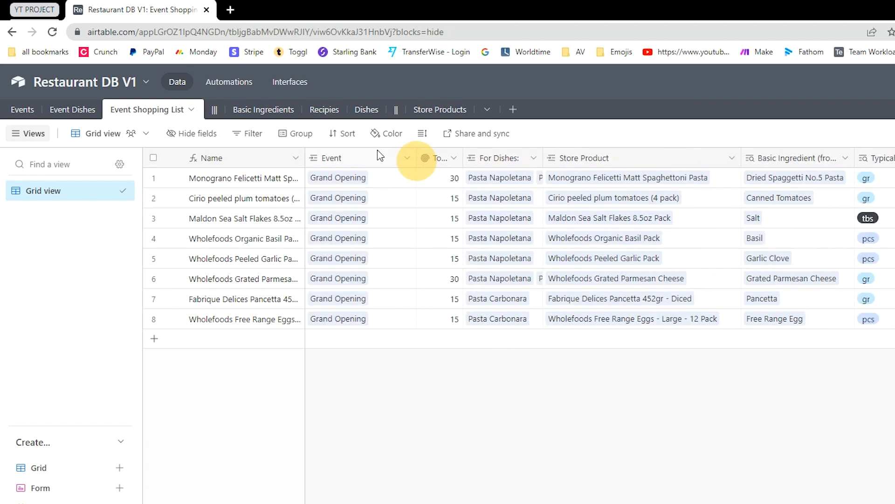
pyautogui.doubleClick(376, 154)
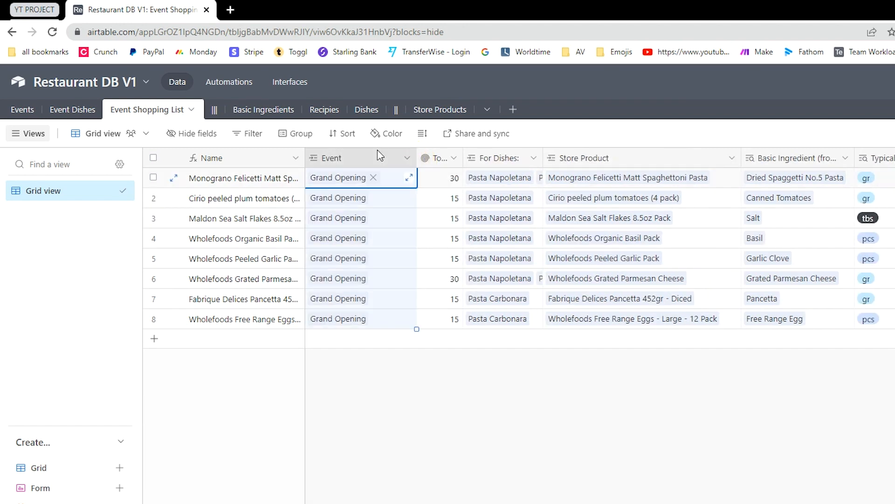
pyautogui.click(442, 495)
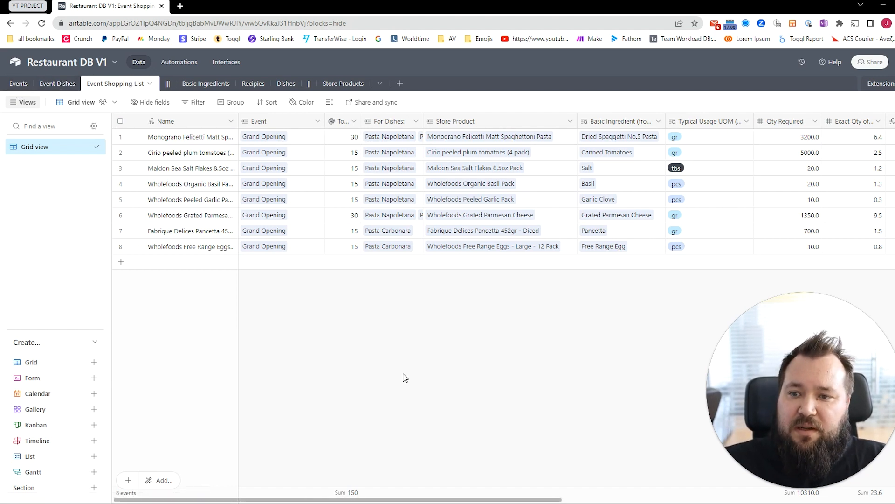
# - Widen the Total People Having Ingredient column and inspect its rollup configuration along with the For Dishes field's link settings
pyautogui.moveTo(325, 121); pyautogui.dragTo(459, 121)
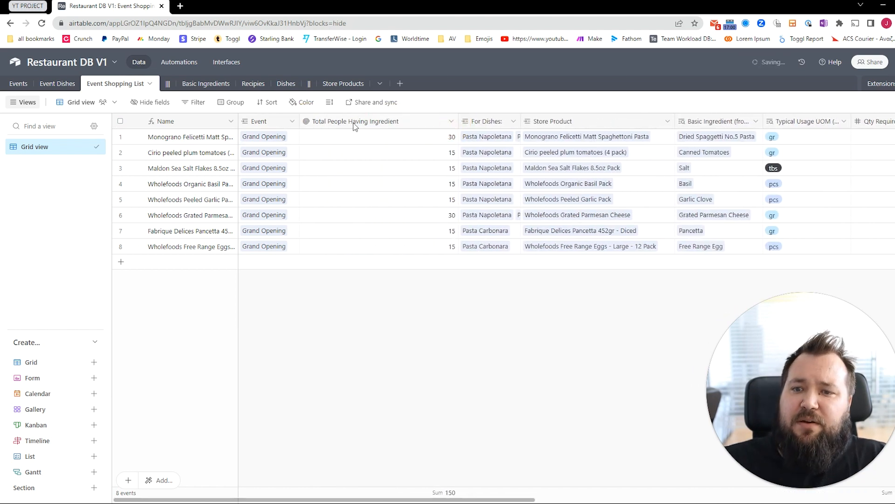
pyautogui.doubleClick(355, 122)
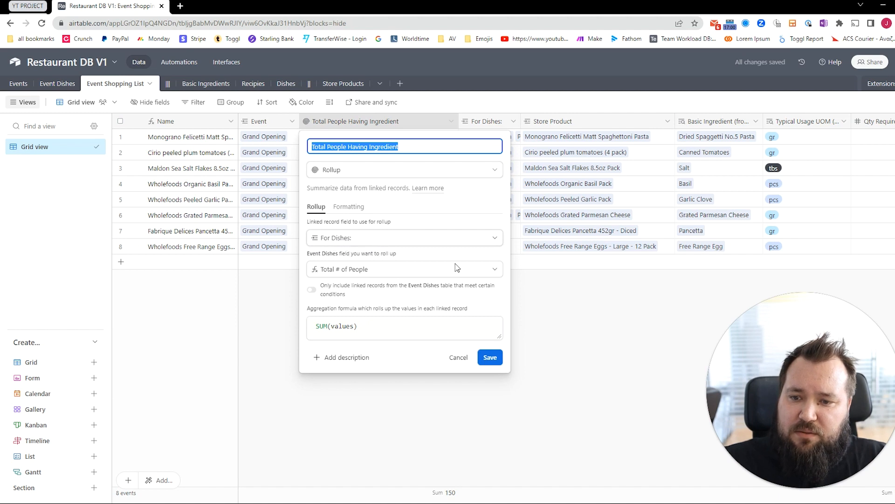
pyautogui.click(602, 325)
pyautogui.doubleClick(488, 121)
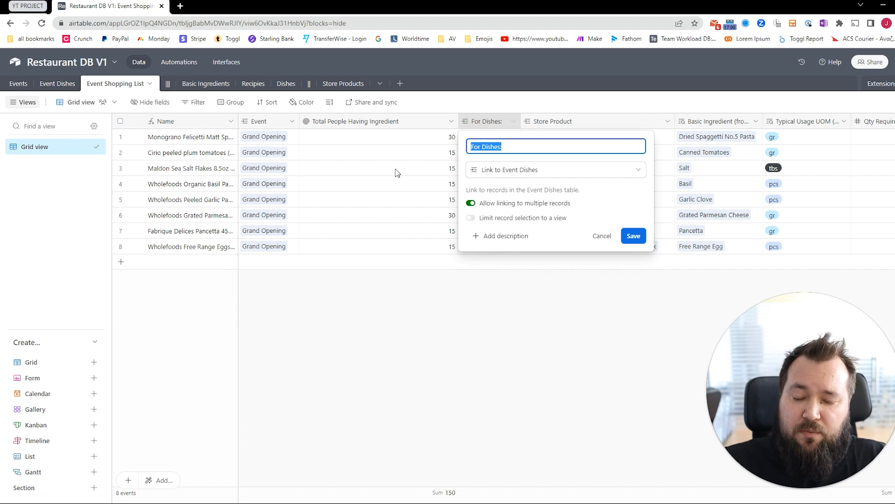
pyautogui.click(455, 327)
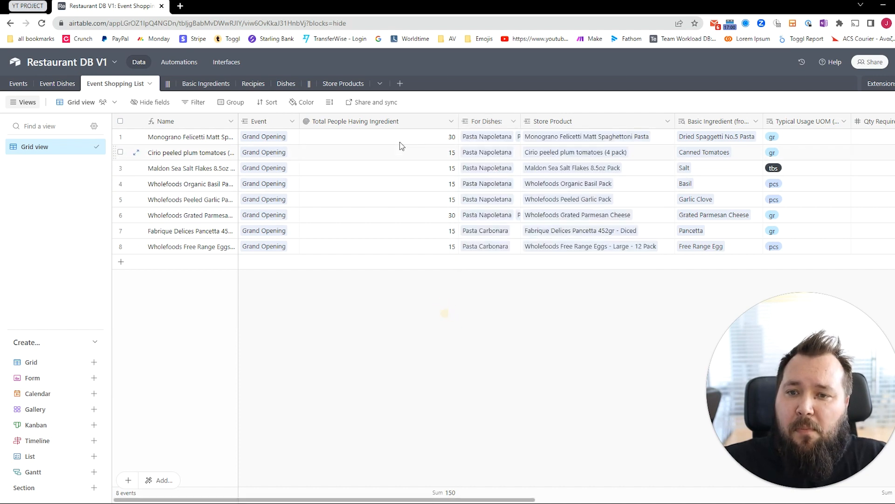
# - Review the rollup configuration of the Total People Having Ingredient field and narrow its column
pyautogui.doubleClick(414, 121)
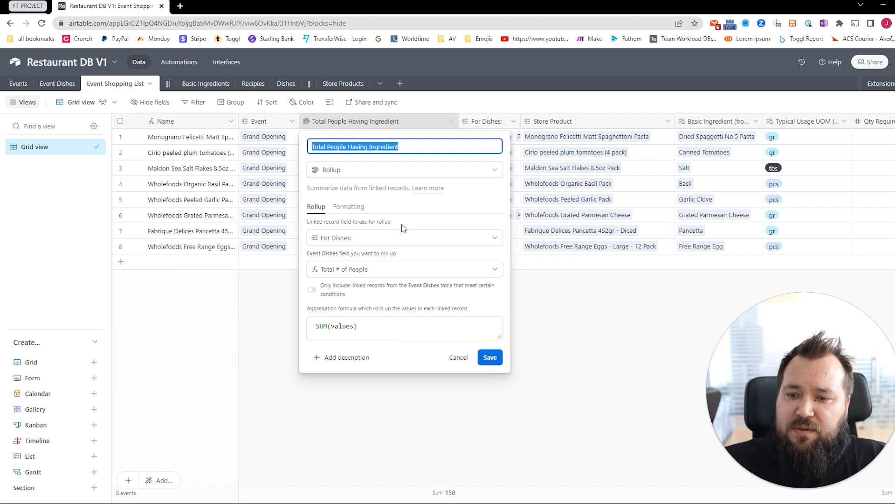
pyautogui.click(490, 356)
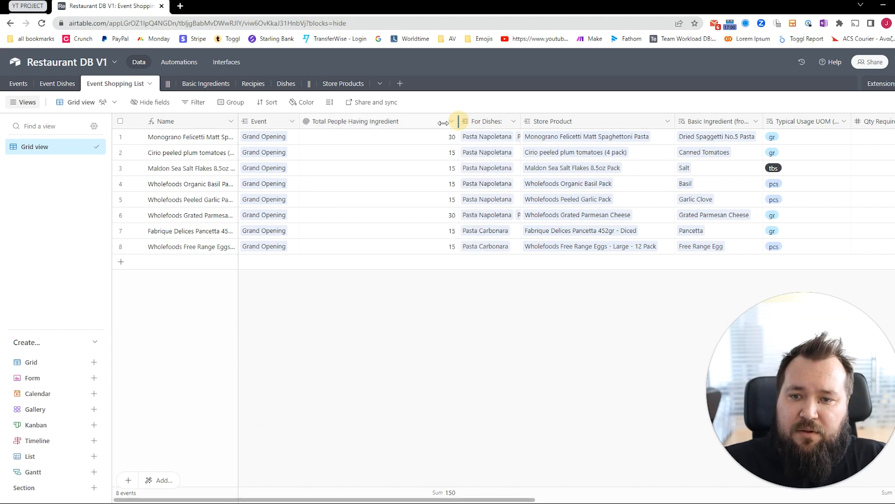
pyautogui.moveTo(458, 121); pyautogui.dragTo(352, 121)
# - Inspect the link settings of the For Dishes and Store Product fields and look over the listed store products
pyautogui.doubleClick(380, 121)
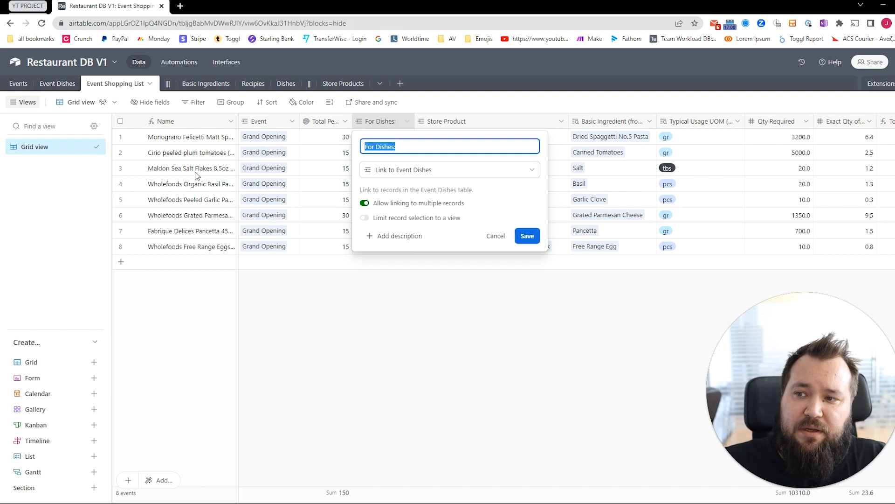
pyautogui.click(444, 322)
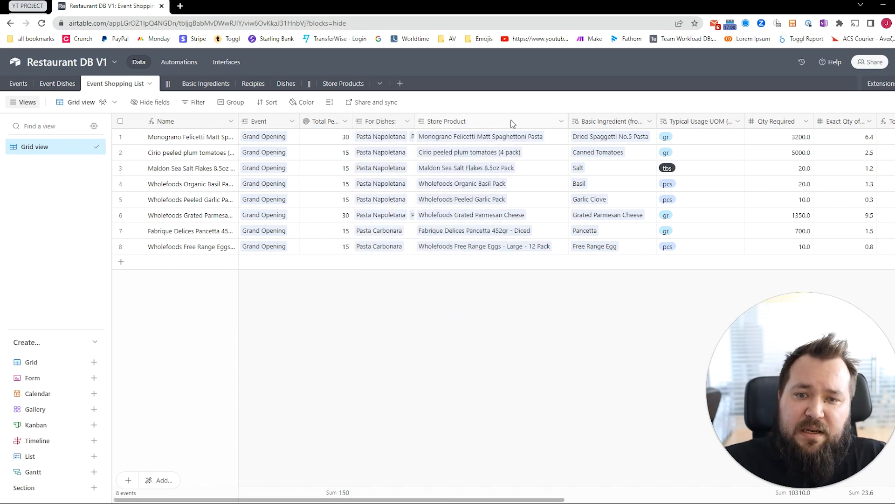
pyautogui.doubleClick(511, 123)
pyautogui.click(487, 322)
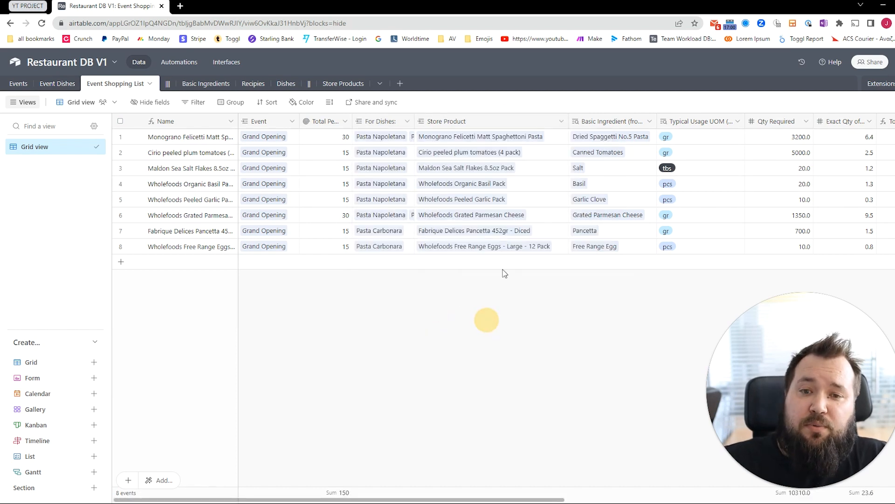
pyautogui.moveTo(555, 139); pyautogui.dragTo(549, 249)
pyautogui.click(477, 371)
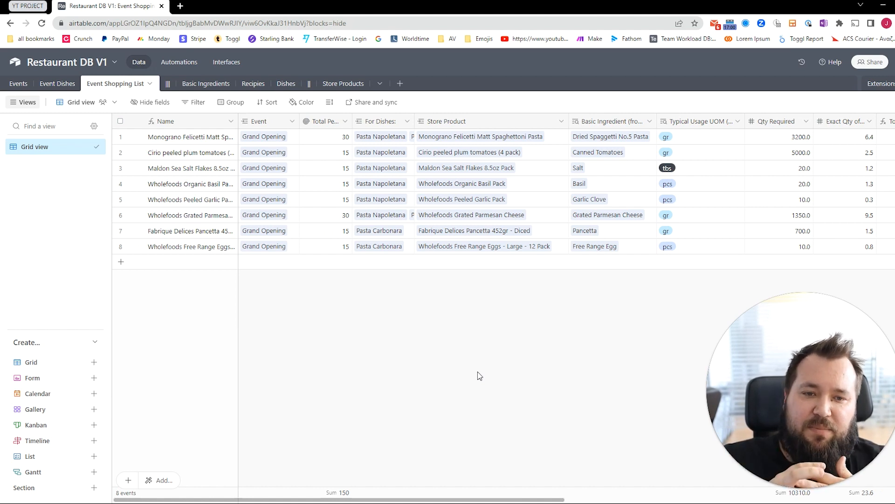
# - Widen the Basic Ingredient (from Store Product) and Store Product columns and compare the first two products with their basic ingredients
pyautogui.moveTo(657, 120); pyautogui.dragTo(743, 121)
pyautogui.click(653, 138)
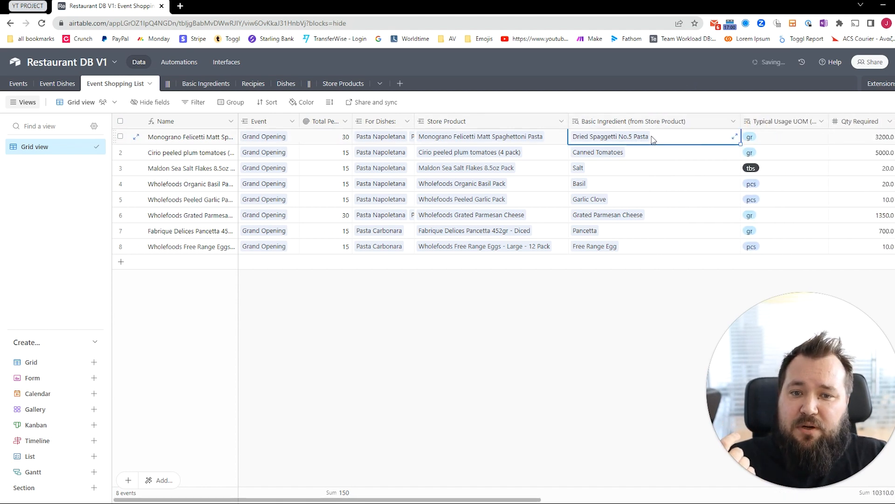
pyautogui.click(473, 138)
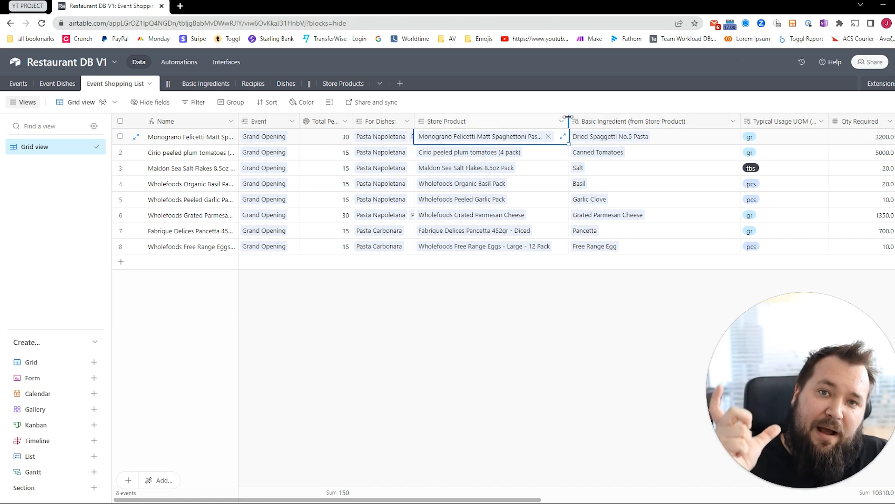
pyautogui.moveTo(568, 120); pyautogui.dragTo(575, 120)
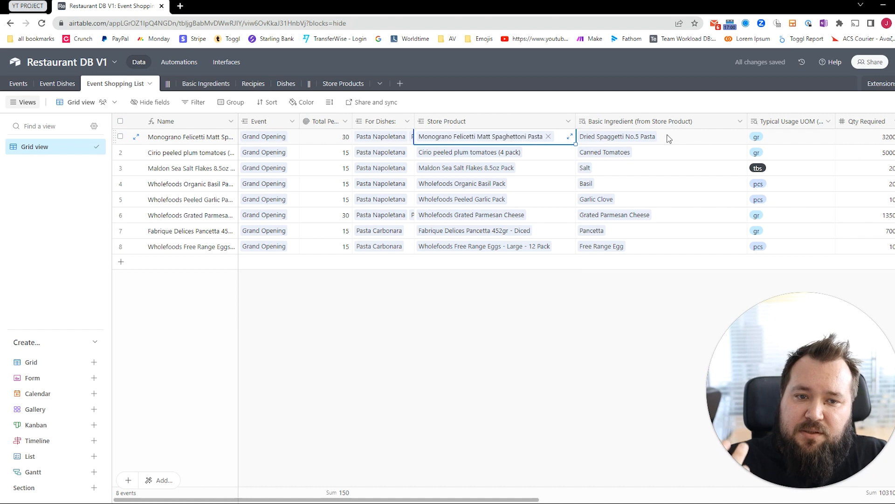
pyautogui.click(708, 136)
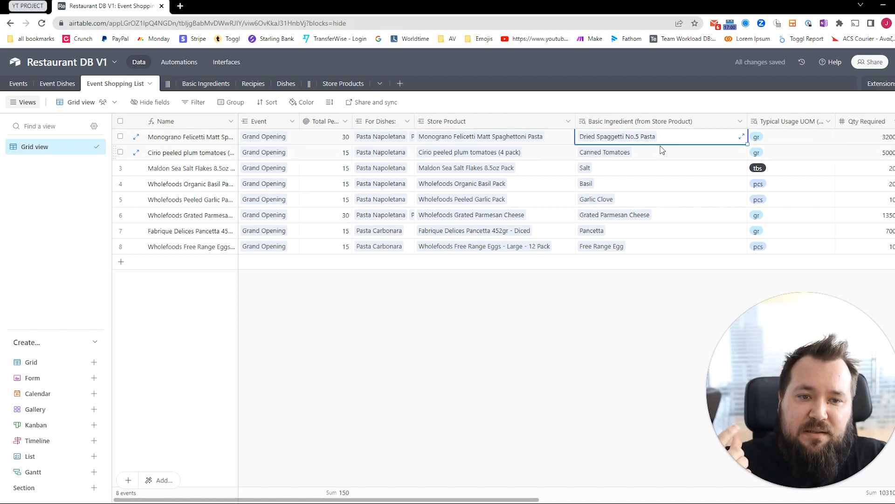
pyautogui.click(563, 155)
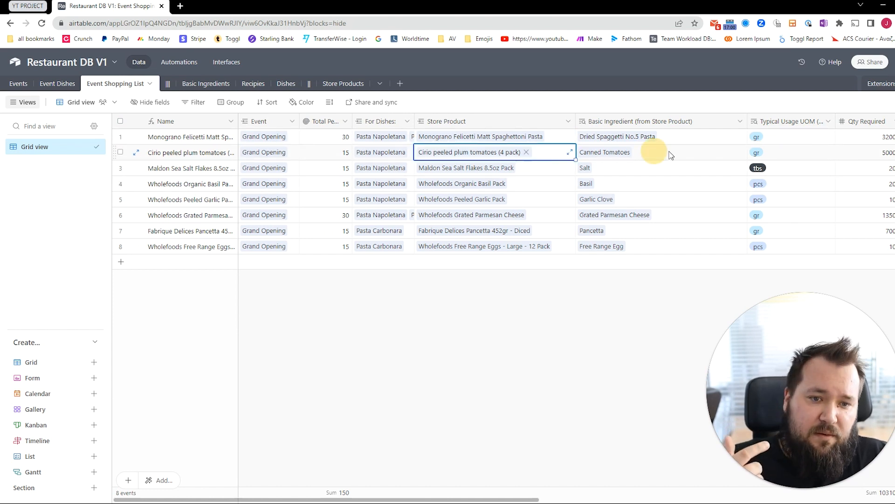
# - Inspect the lookup configurations of the Basic Ingredient (from Store Product) and Typical Usage UOM fields
pyautogui.doubleClick(653, 122)
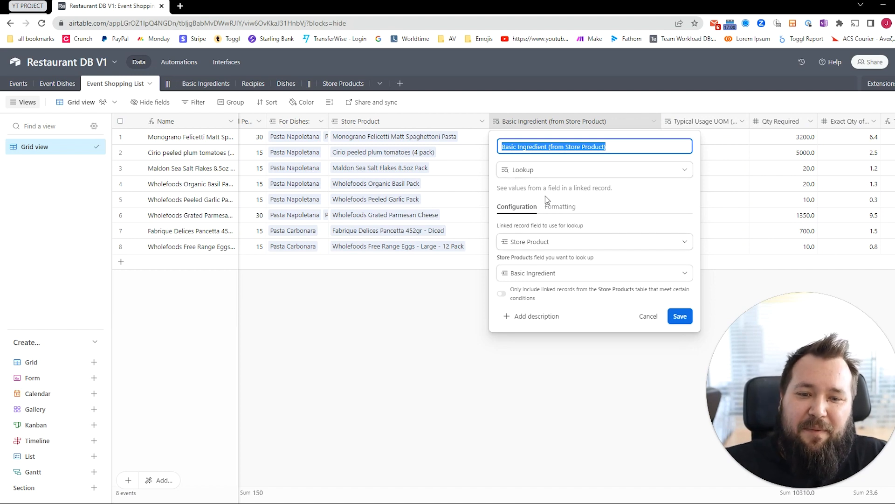
pyautogui.click(434, 322)
pyautogui.hscroll(10, 560, 308)
pyautogui.hscroll(-6, 443, 210)
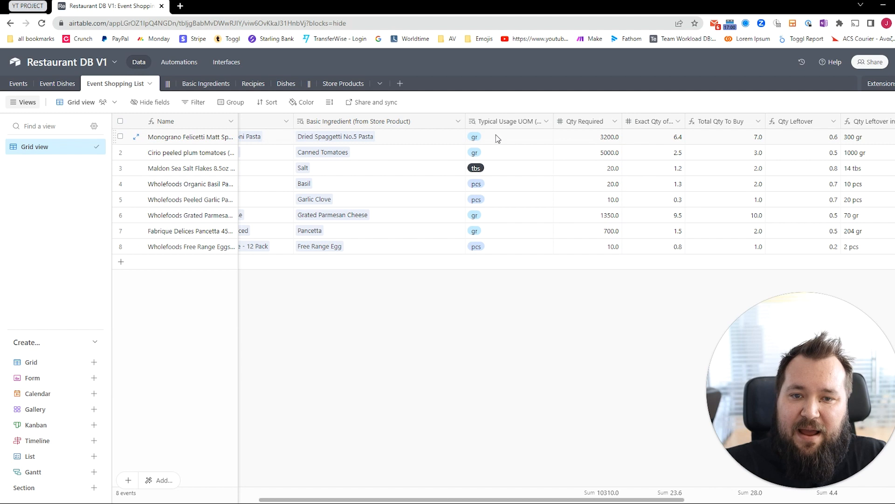
pyautogui.doubleClick(511, 121)
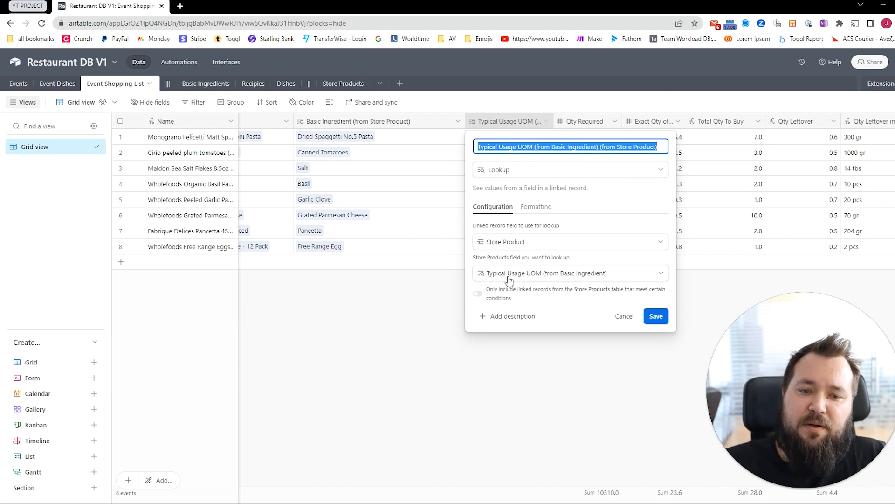
pyautogui.click(388, 348)
# - Compare the store products and basic ingredients of the first four rows with their typical usage units
pyautogui.click(508, 153)
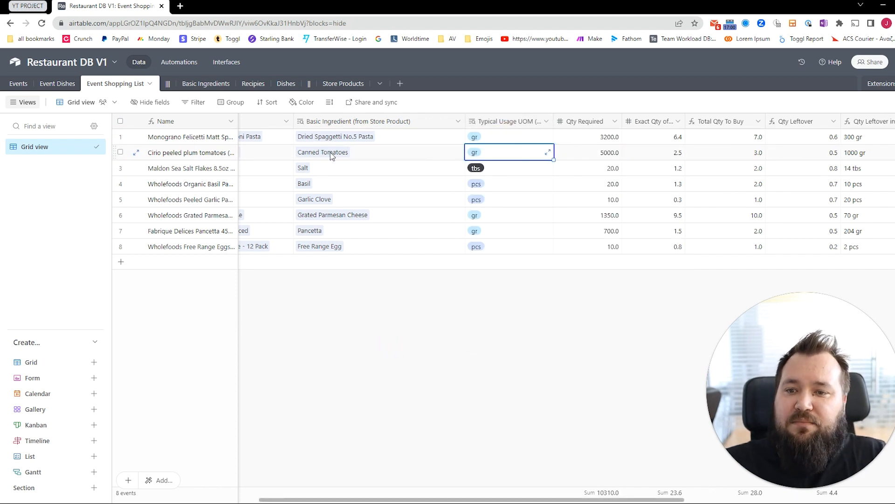
pyautogui.hscroll(-2, 343, 159)
pyautogui.click(446, 136)
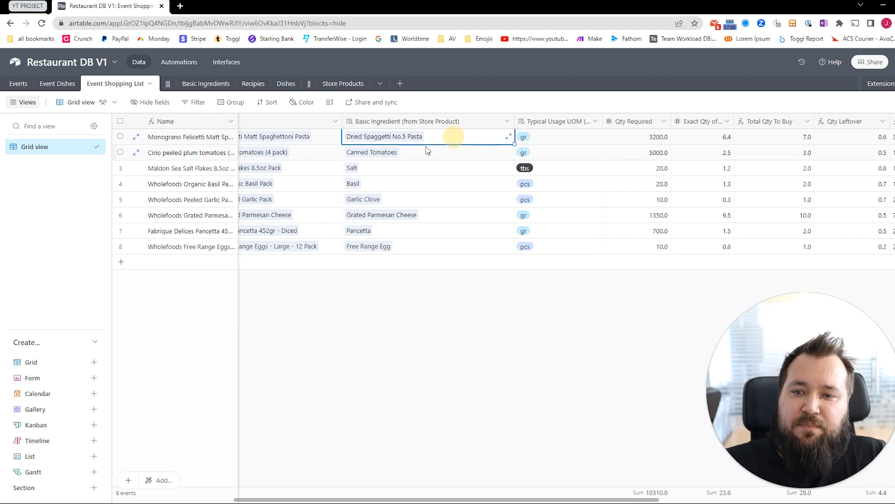
pyautogui.hscroll(-3, 429, 147)
pyautogui.click(460, 137)
pyautogui.click(462, 153)
pyautogui.click(696, 166)
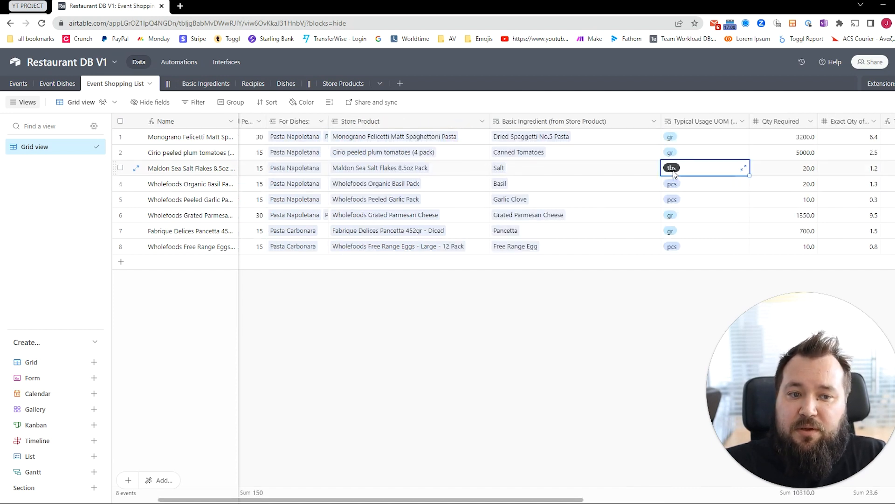
pyautogui.click(457, 170)
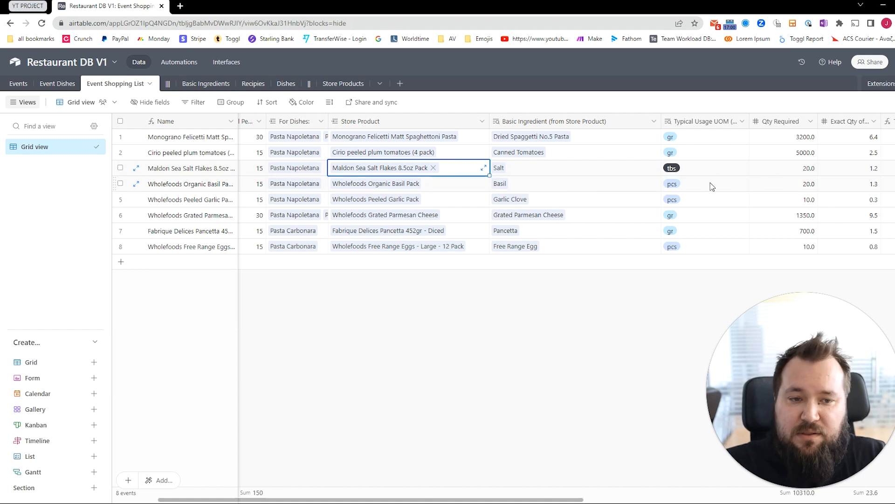
pyautogui.click(722, 189)
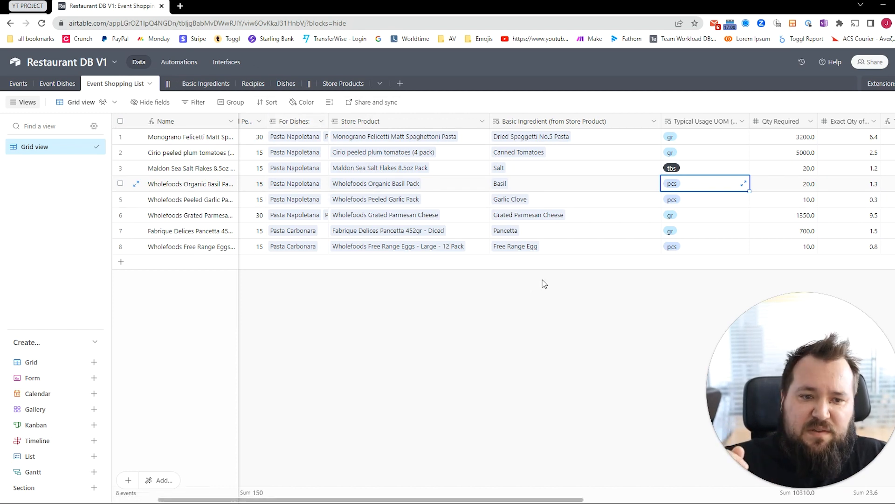
# - Examine the Typical Usage UOM and Qty Required values for all eight shopping list rows
pyautogui.hscroll(3, 620, 229)
pyautogui.hscroll(3, 542, 202)
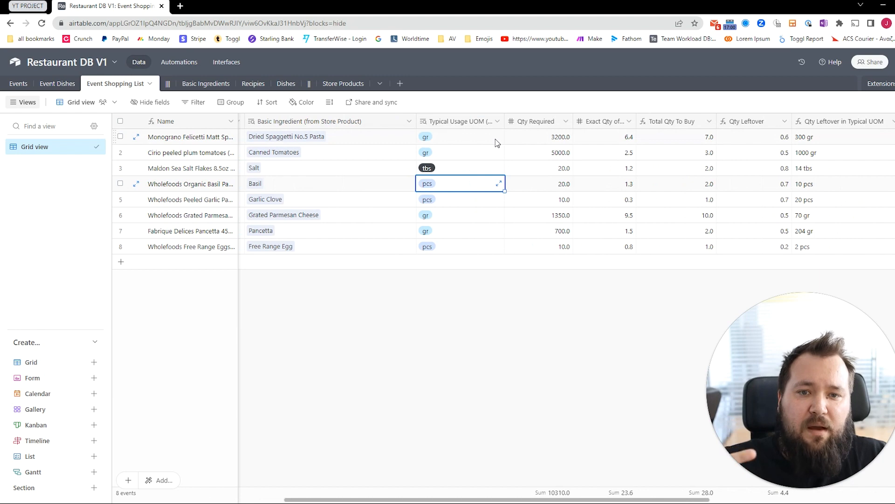
pyautogui.moveTo(466, 141); pyautogui.dragTo(466, 246)
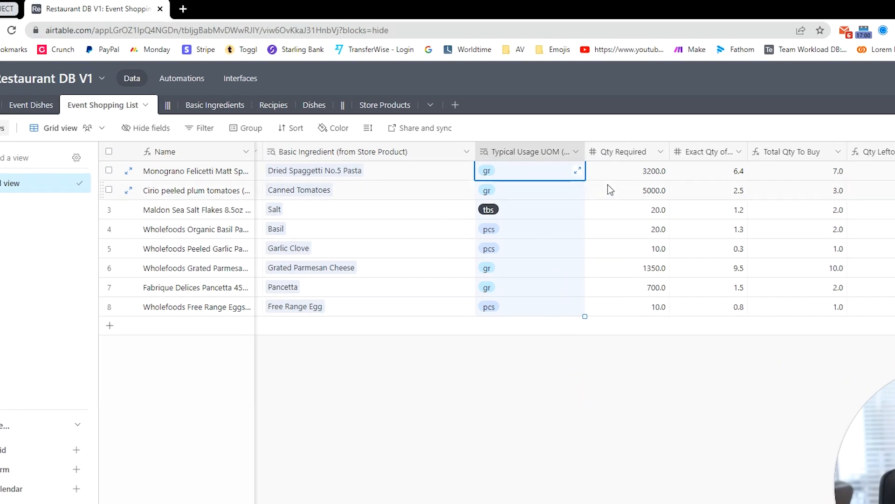
pyautogui.click(642, 172)
pyautogui.click(642, 195)
pyautogui.moveTo(651, 172); pyautogui.dragTo(649, 312)
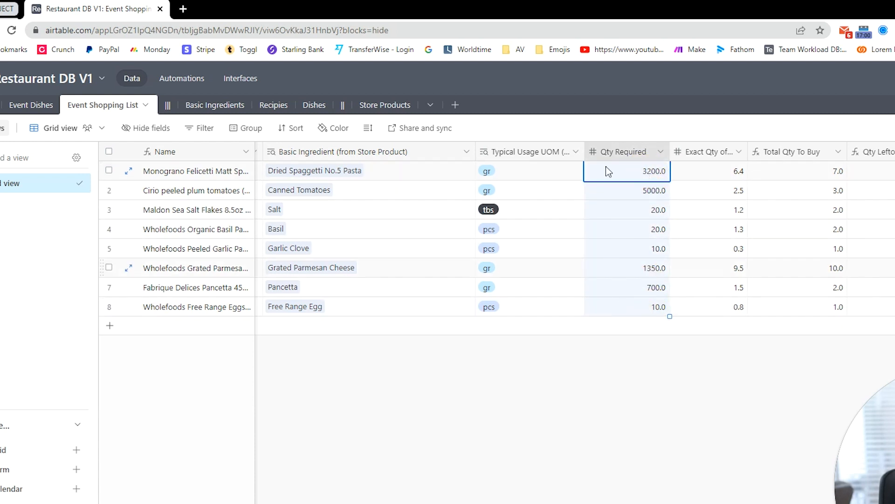
# - Widen the Exact Qty of Store Product Required column so its full name fits
pyautogui.hscroll(3, 602, 466)
pyautogui.moveTo(690, 150); pyautogui.dragTo(824, 149)
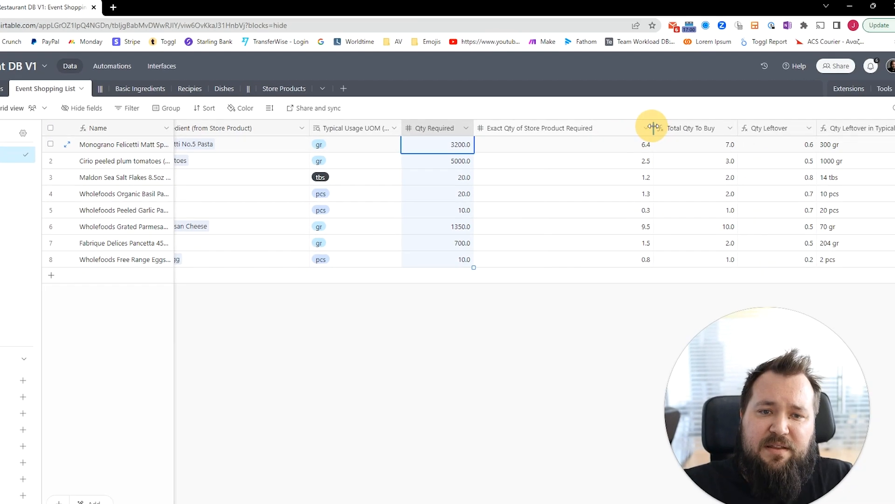
pyautogui.moveTo(653, 127); pyautogui.dragTo(636, 126)
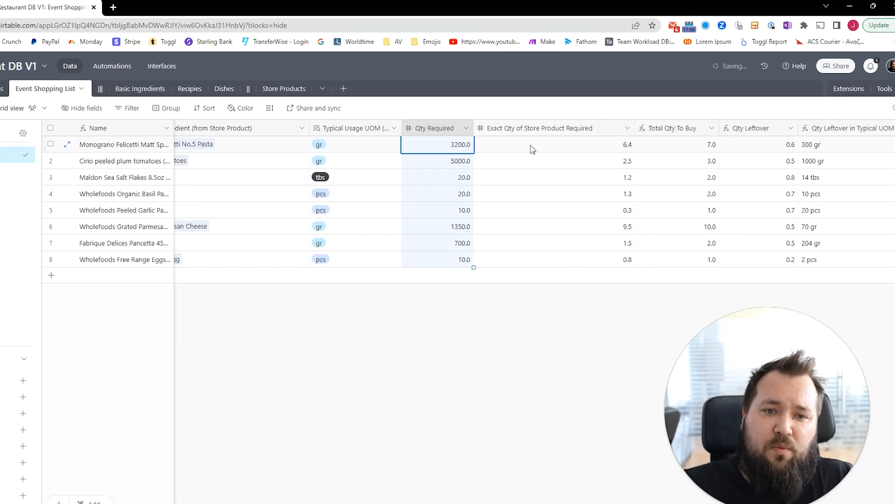
# - Examine the exact store product quantities for all rows and relate them to the entries in the Store Product field
pyautogui.click(558, 155)
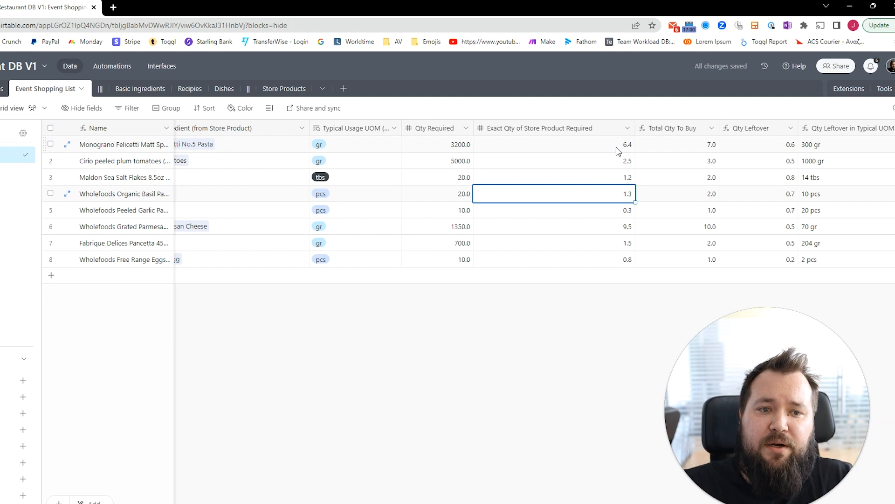
pyautogui.keyDown('shift'); pyautogui.click(615, 259); pyautogui.keyUp('shift')
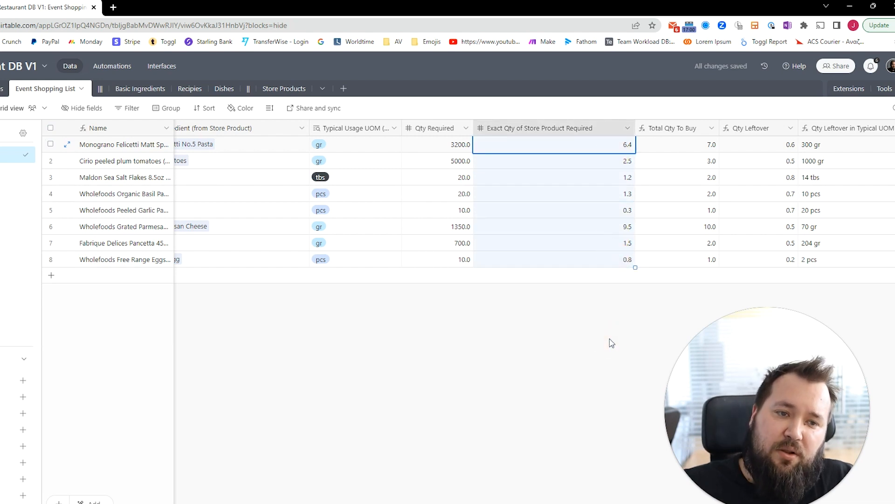
pyautogui.hscroll(-2, 589, 176)
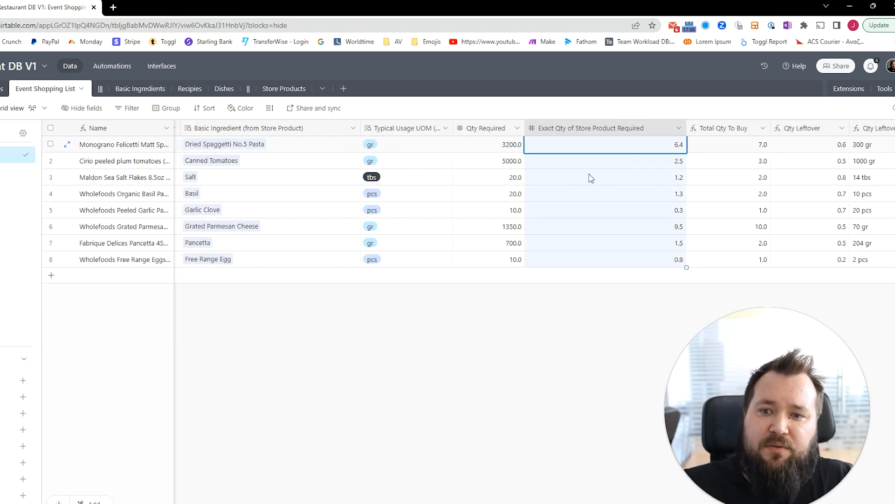
pyautogui.hscroll(-6, 330, 158)
pyautogui.click(429, 144)
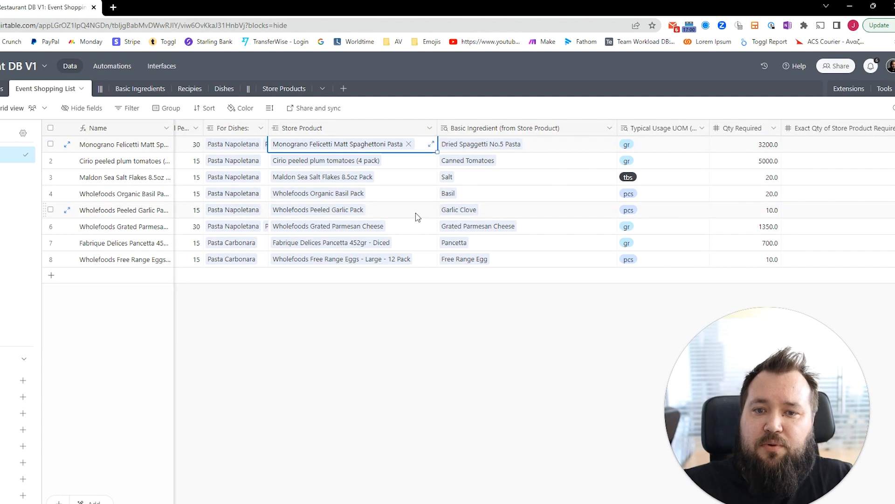
# - Examine the Total Qty To Buy values for all rows beside the exact required quantities
pyautogui.hscroll(10, 418, 216)
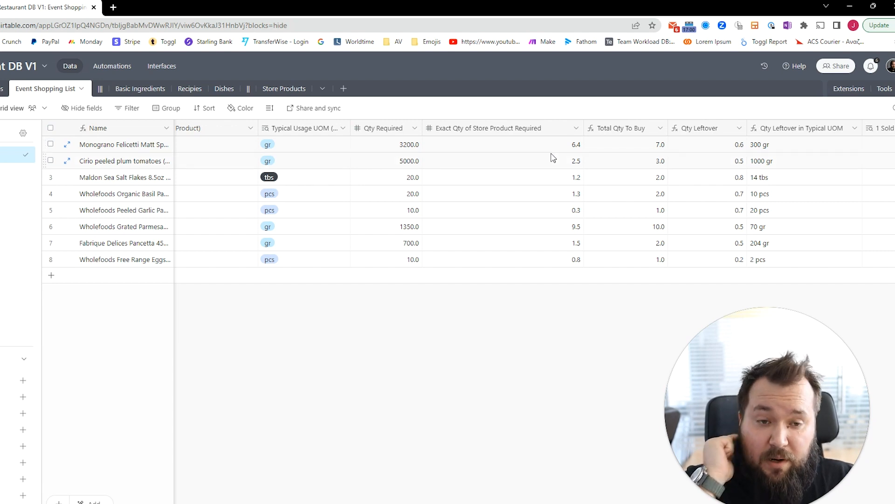
pyautogui.click(640, 146)
pyautogui.click(621, 175)
pyautogui.click(633, 144)
pyautogui.moveTo(634, 162); pyautogui.dragTo(634, 260)
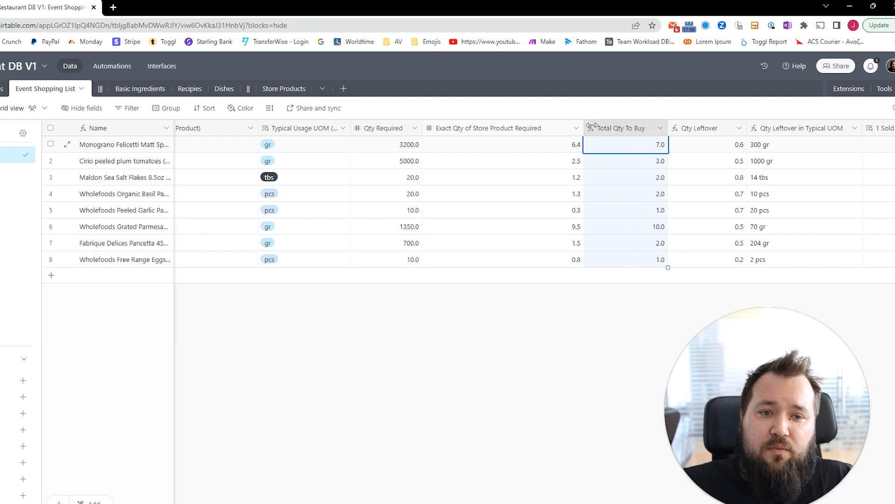
# - Examine the Total Qty To Buy formula, including its field reference and its rounding precision argument
pyautogui.doubleClick(614, 125)
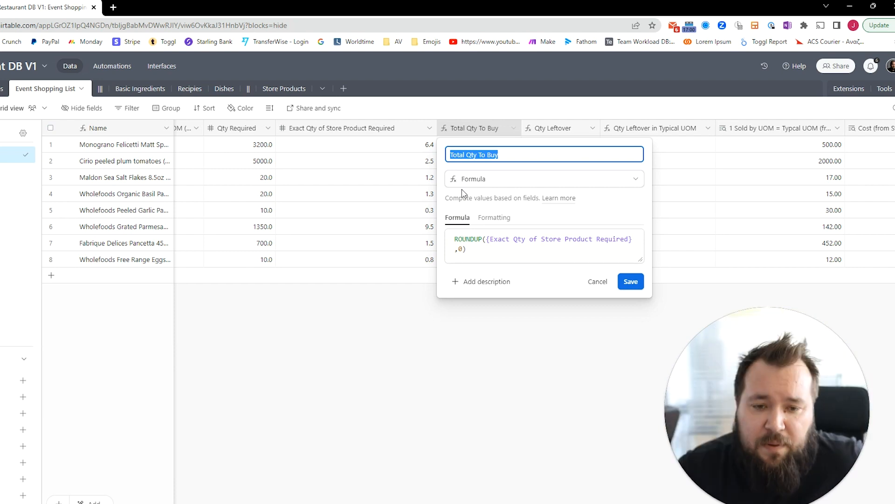
pyautogui.moveTo(487, 239); pyautogui.dragTo(698, 239)
pyautogui.click(459, 248)
pyautogui.moveTo(456, 249); pyautogui.dragTo(463, 249)
pyautogui.click(462, 248)
pyautogui.click(402, 332)
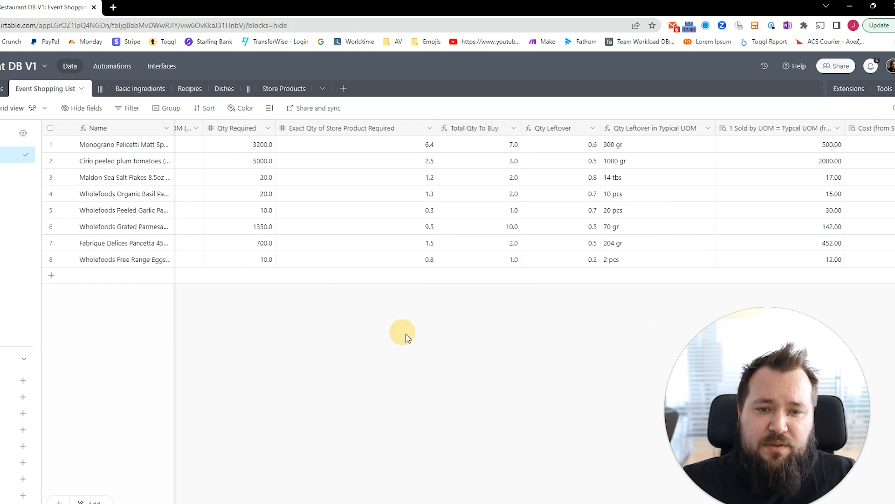
# - Compare the first row's Total Qty To Buy and Qty Leftover values and inspect the Qty Leftover field's formula
pyautogui.click(508, 150)
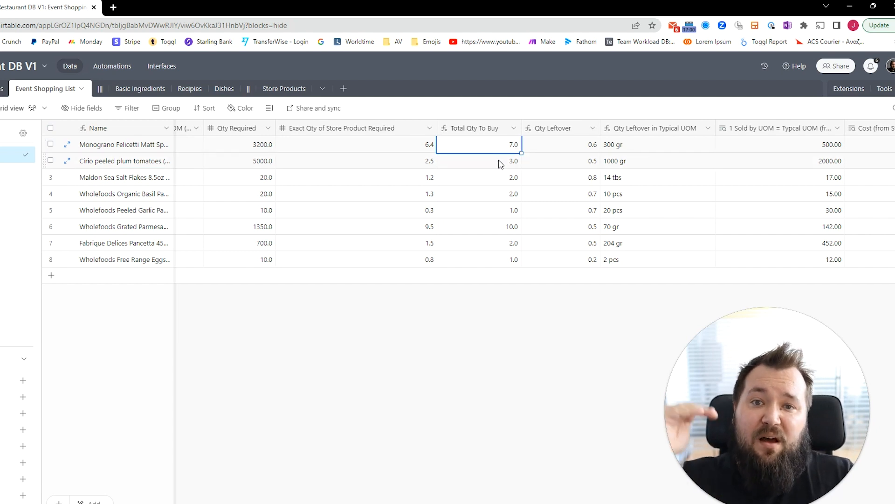
pyautogui.click(567, 146)
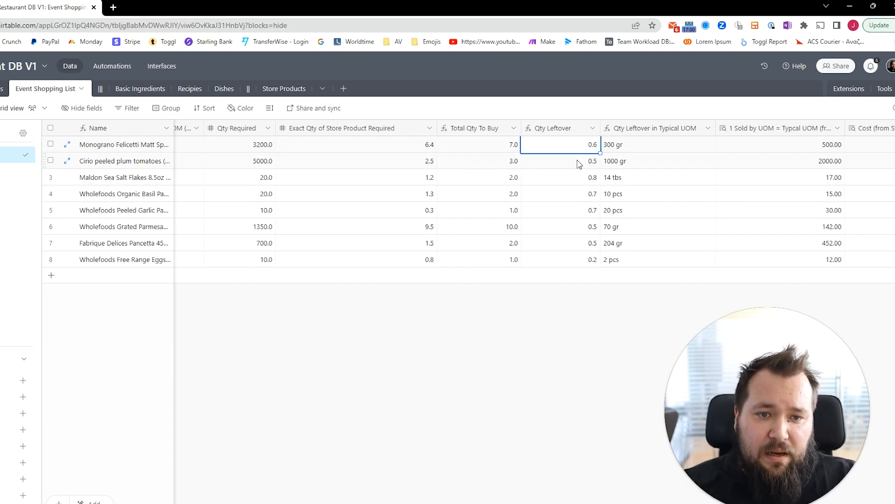
pyautogui.doubleClick(583, 128)
pyautogui.click(451, 358)
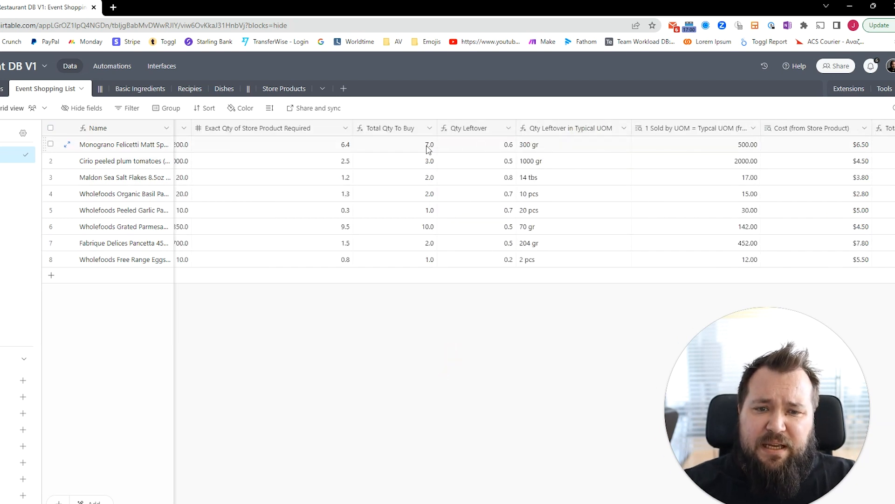
# - Examine the Qty Leftover formula and relate it to the first row's Total Qty To Buy, exact required quantity and leftover quantity
pyautogui.doubleClick(481, 132)
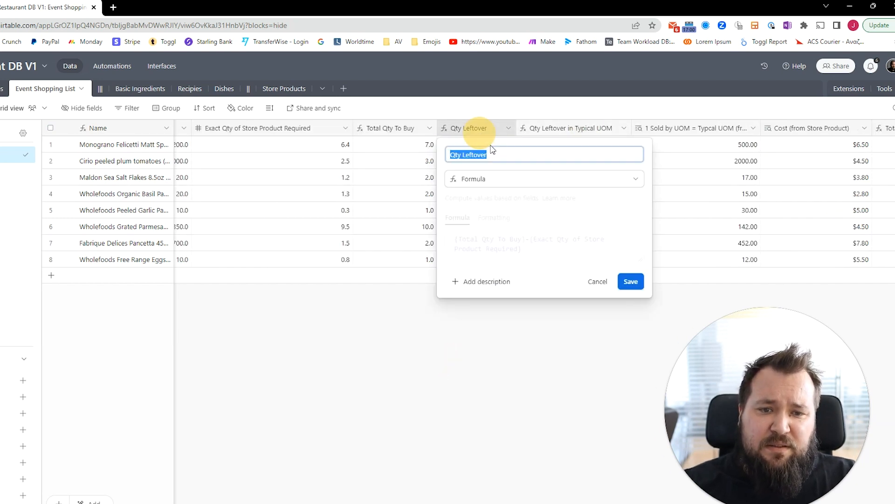
pyautogui.moveTo(523, 241); pyautogui.dragTo(469, 247)
pyautogui.click(530, 240)
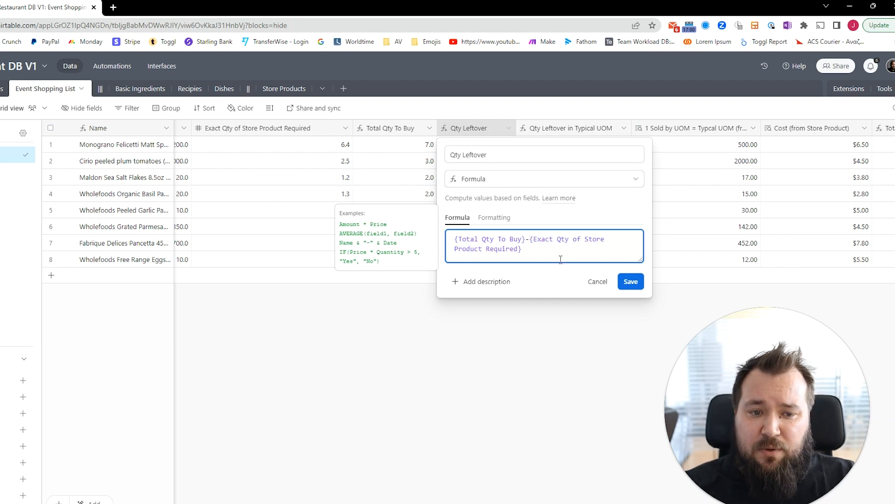
pyautogui.click(374, 334)
pyautogui.click(426, 146)
pyautogui.click(341, 149)
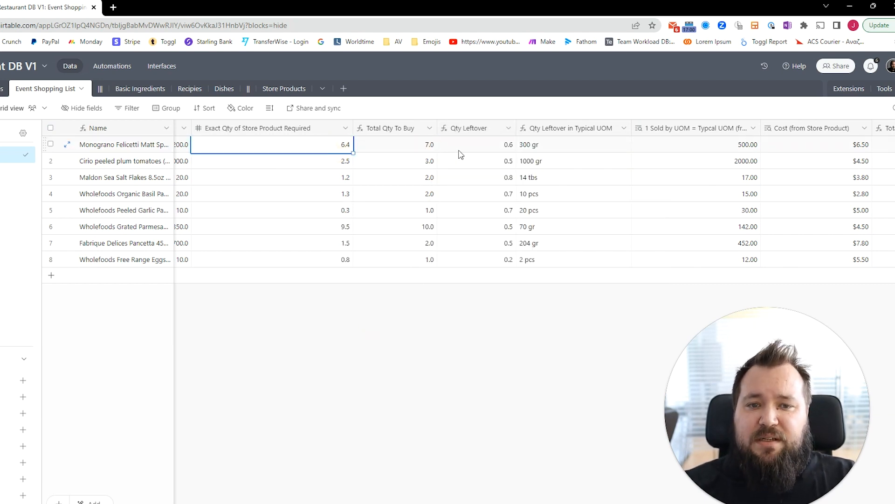
pyautogui.click(506, 150)
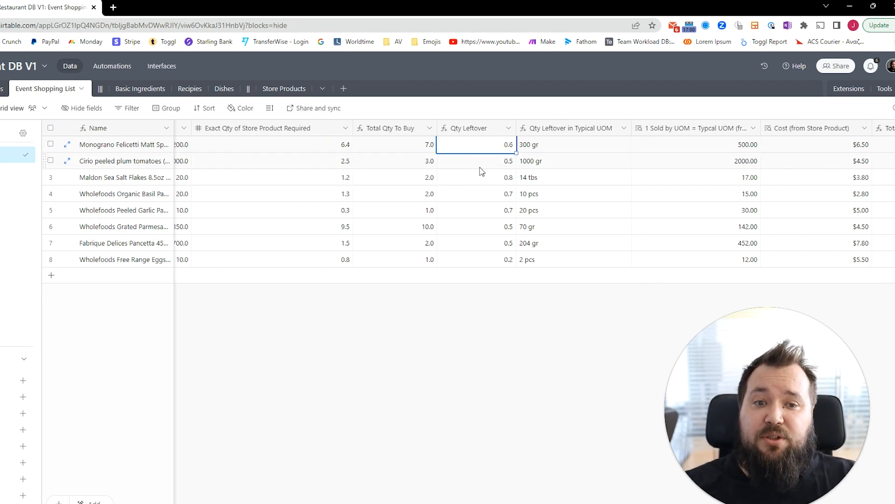
pyautogui.click(493, 163)
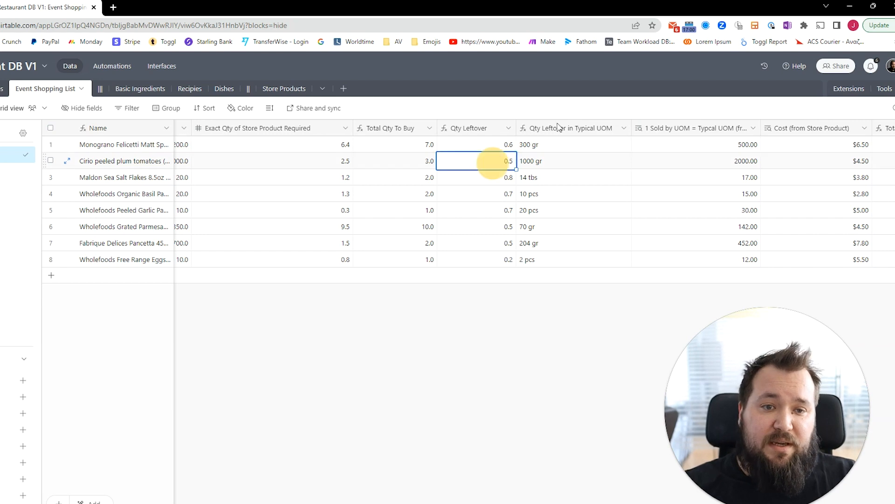
# - Open the Qty Leftover in Typical UOM field's settings, enlarge the formula area and inspect the whole formula
pyautogui.doubleClick(569, 128)
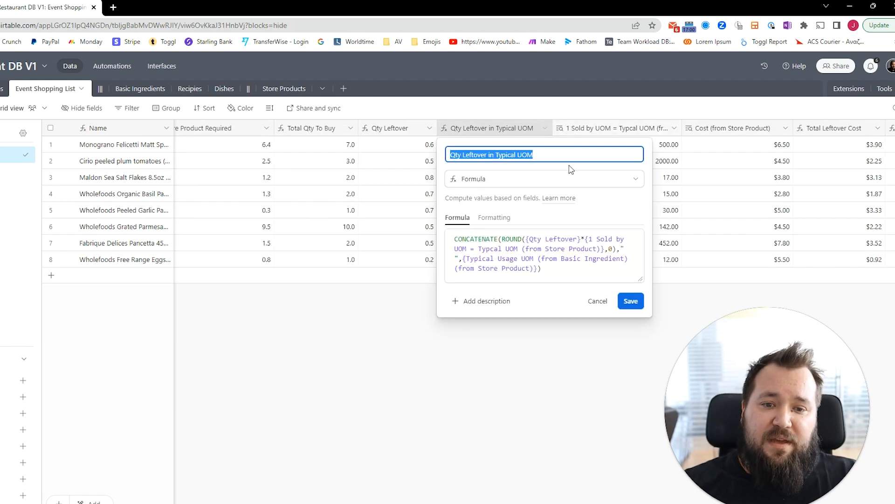
pyautogui.click(641, 277)
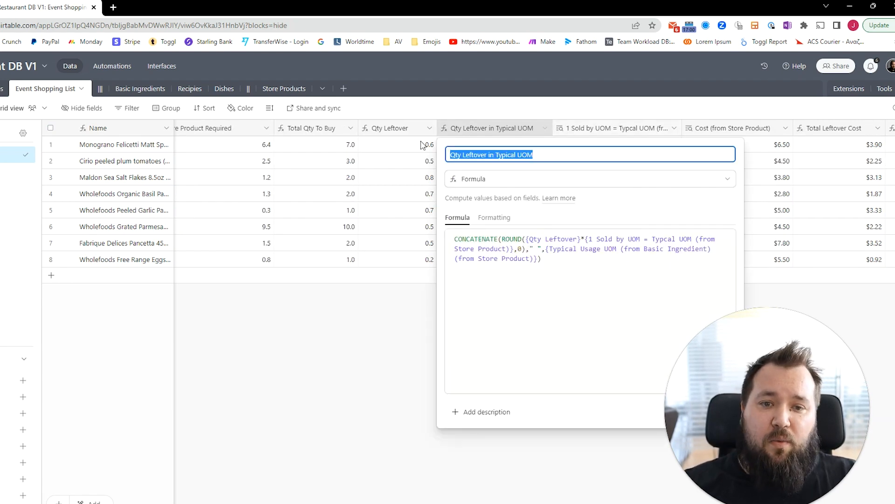
pyautogui.click(369, 351)
# - Go through the Qty Leftover in Typical UOM values row by row, returning to the first three products
pyautogui.click(493, 148)
pyautogui.click(489, 164)
pyautogui.click(485, 179)
pyautogui.click(482, 194)
pyautogui.click(478, 210)
pyautogui.click(474, 231)
pyautogui.click(473, 243)
pyautogui.click(472, 259)
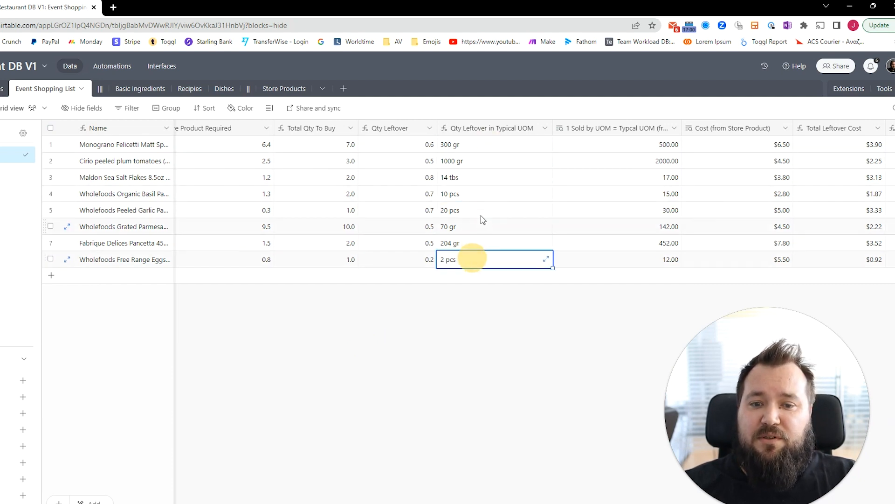
pyautogui.click(472, 149)
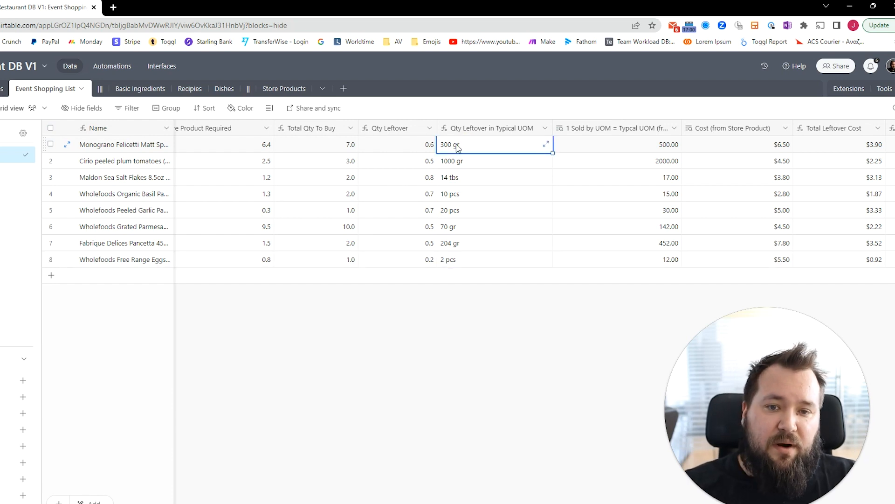
pyautogui.click(485, 164)
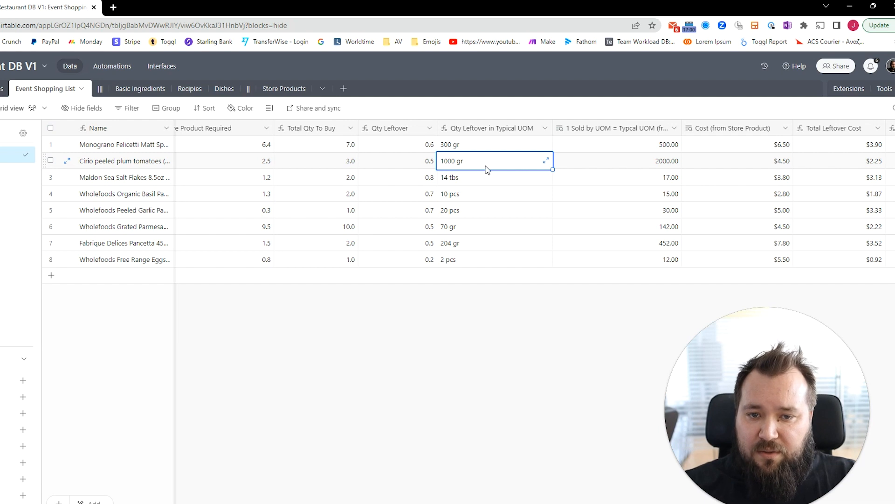
pyautogui.click(484, 182)
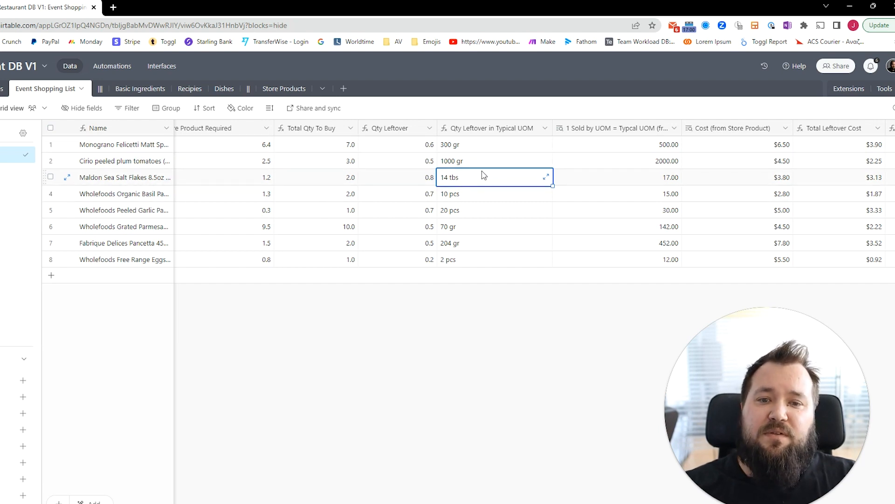
# - Examine the rounding, space and unit parts of the Qty Leftover in Typical UOM formula and relate them to all rows' values
pyautogui.doubleClick(509, 130)
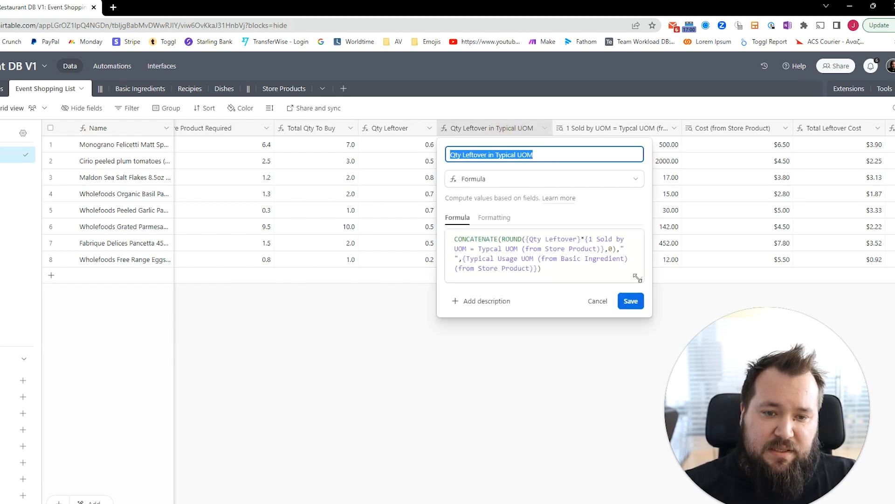
pyautogui.click(637, 278)
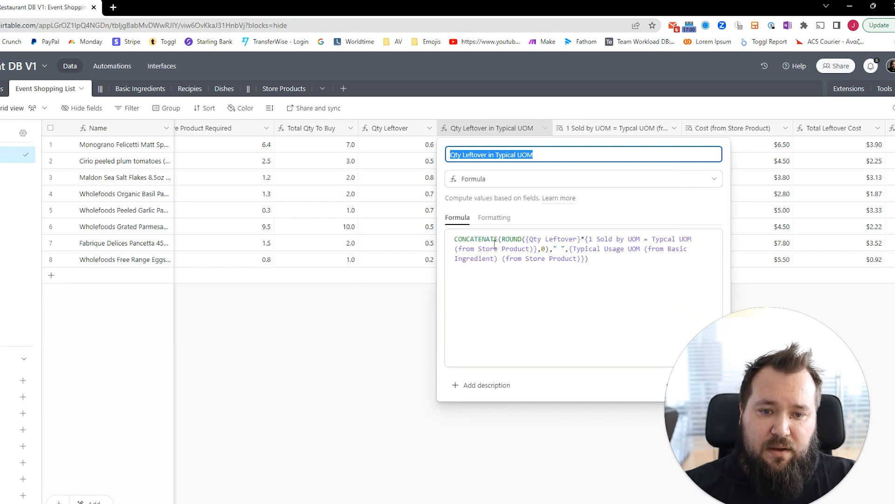
pyautogui.moveTo(503, 239); pyautogui.dragTo(599, 239)
pyautogui.click(536, 249)
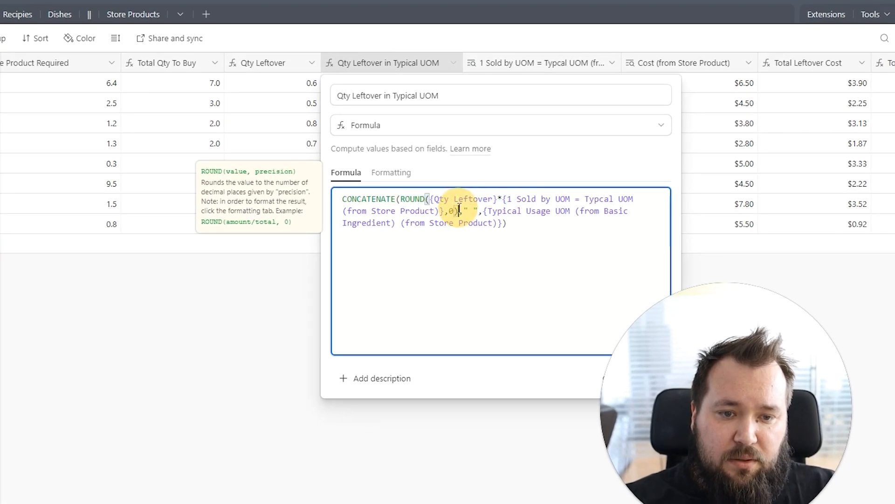
pyautogui.moveTo(404, 199); pyautogui.dragTo(461, 213)
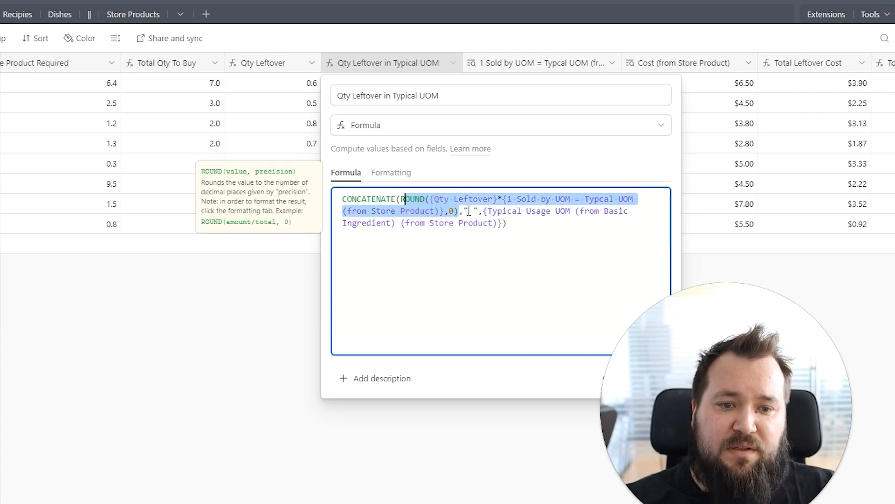
pyautogui.click(469, 211)
pyautogui.moveTo(484, 211); pyautogui.dragTo(502, 226)
pyautogui.click(279, 316)
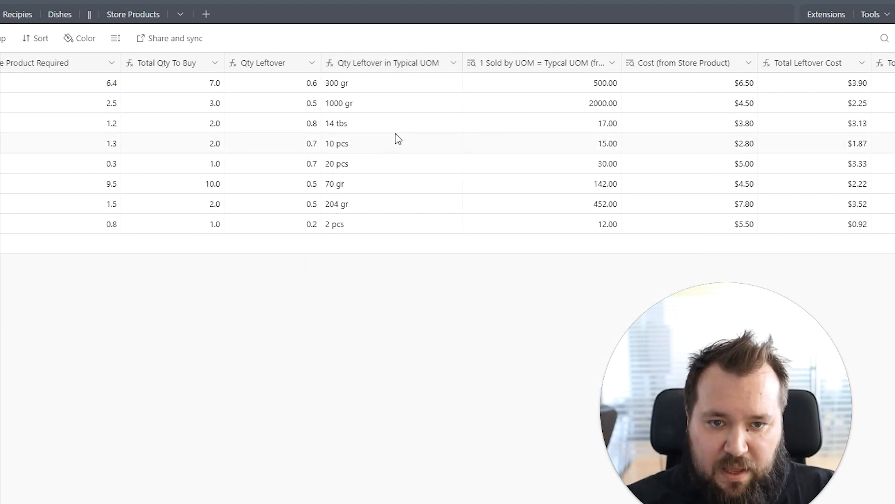
pyautogui.moveTo(343, 84); pyautogui.dragTo(348, 231)
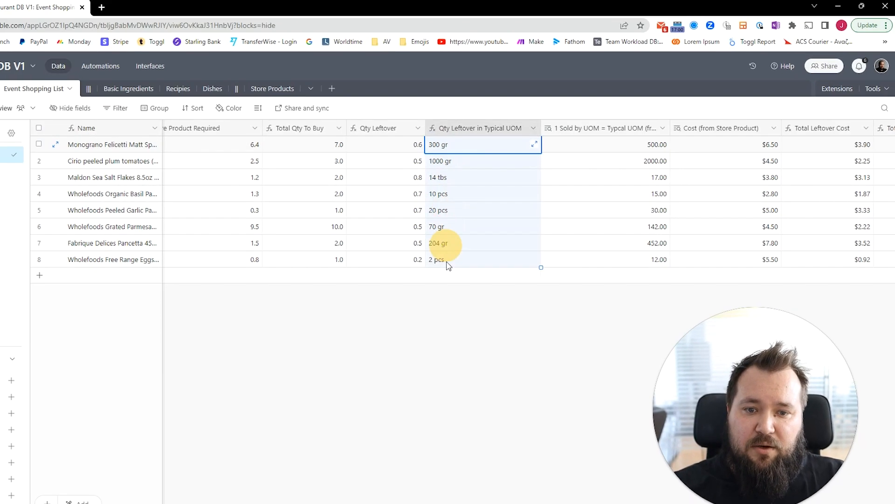
# - Examine the 1 Sold by UOM = Typcal UOM values and the lookup configuration that pulls them from Store Product
pyautogui.hscroll(2, 513, 233)
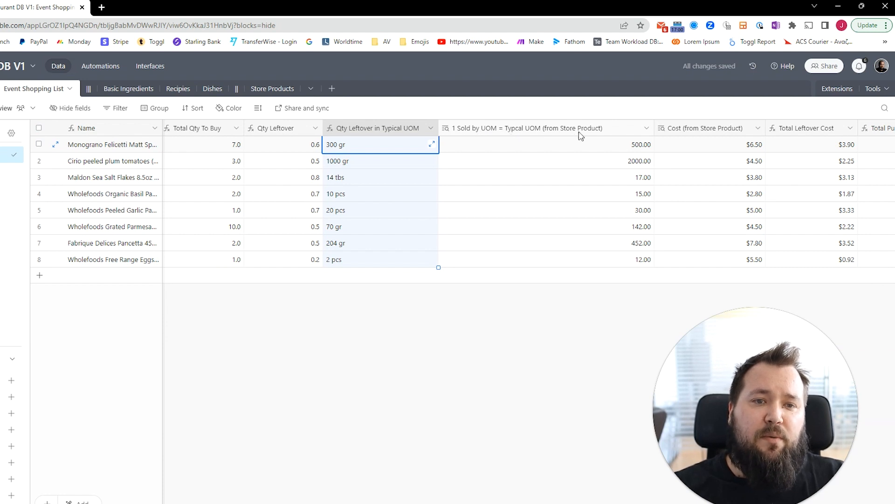
pyautogui.moveTo(597, 152); pyautogui.dragTo(587, 265)
pyautogui.doubleClick(518, 127)
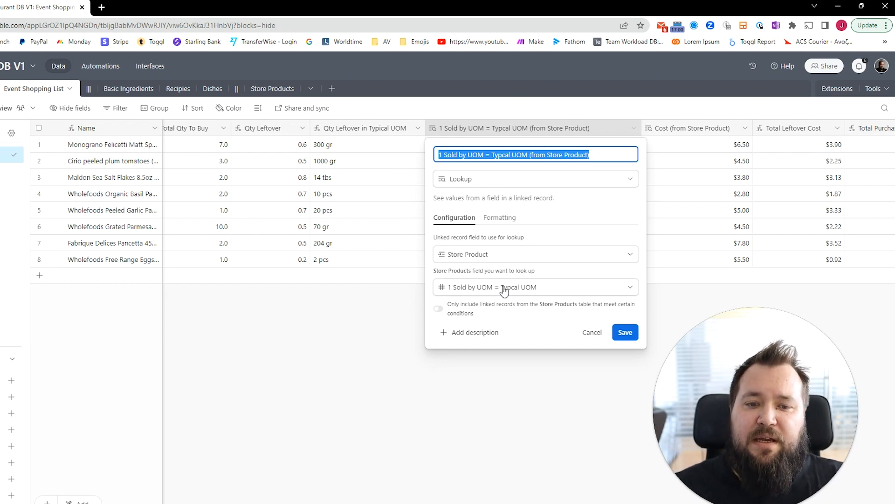
pyautogui.click(380, 330)
pyautogui.click(552, 148)
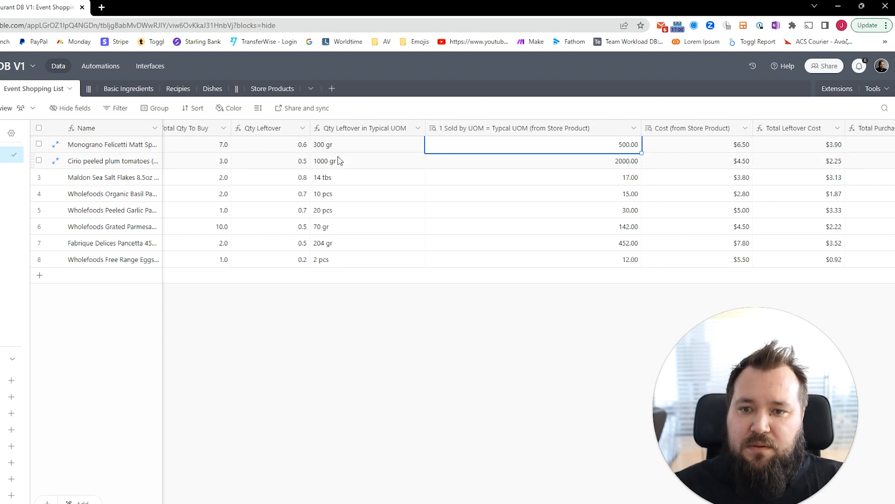
# - Compare the peeled plum tomatoes' Store Product entry with its 1 Sold by UOM value and review that field for all rows
pyautogui.hscroll(-10, 570, 164)
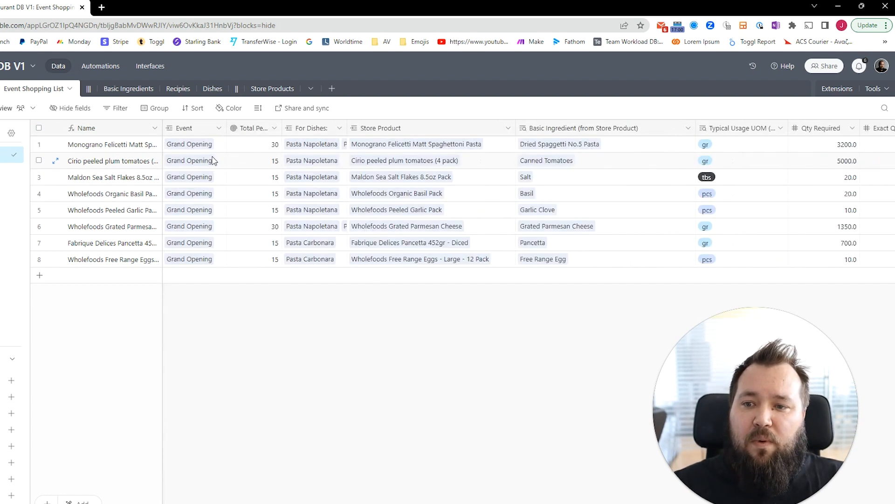
pyautogui.click(464, 161)
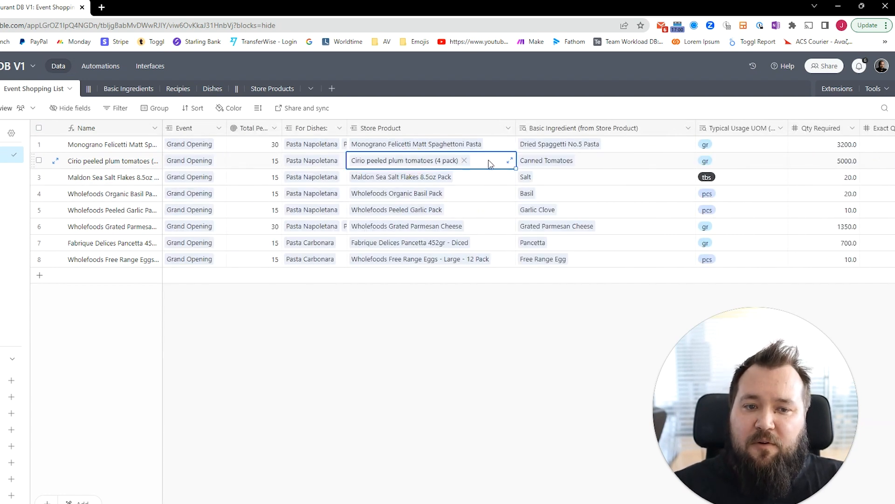
pyautogui.hscroll(5, 490, 165)
pyautogui.hscroll(10, 490, 164)
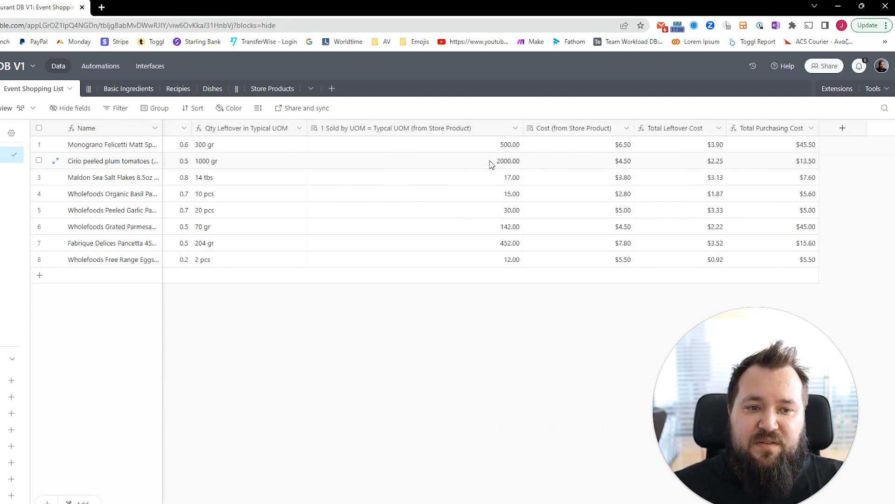
pyautogui.click(495, 167)
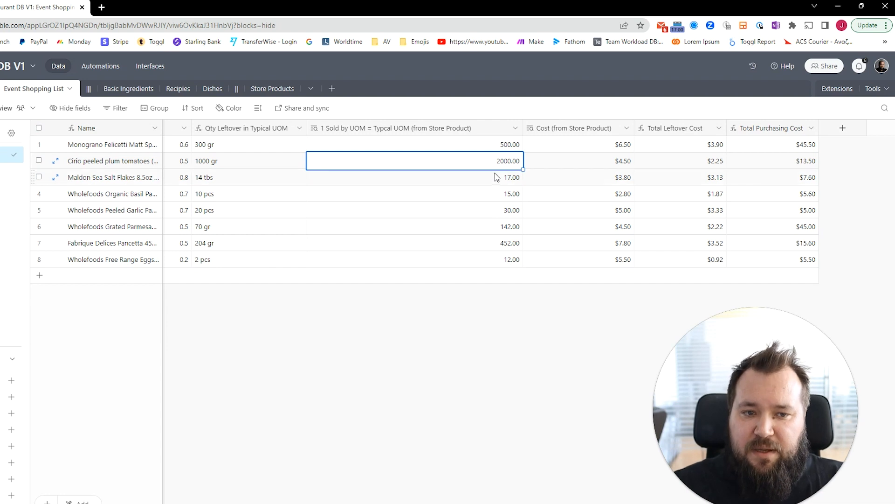
pyautogui.click(497, 176)
pyautogui.moveTo(498, 148); pyautogui.dragTo(491, 260)
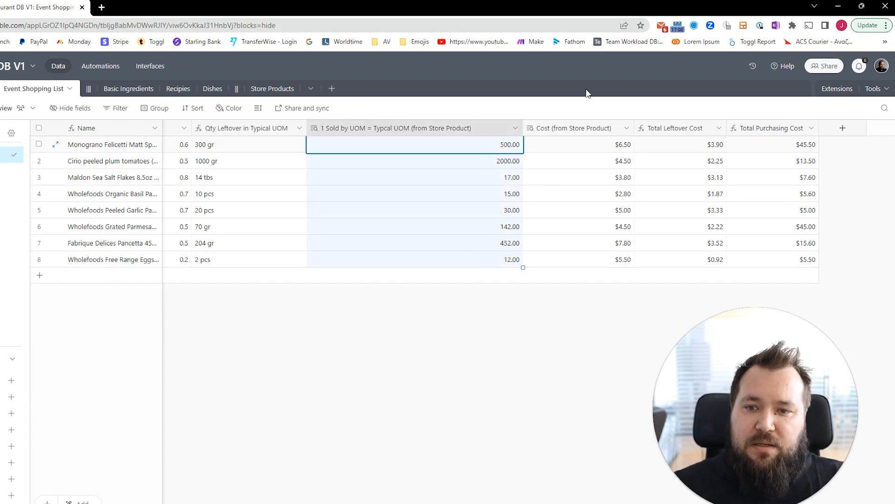
# - Examine the Cost (from Store Product) lookup configuration and its values for all rows
pyautogui.doubleClick(591, 129)
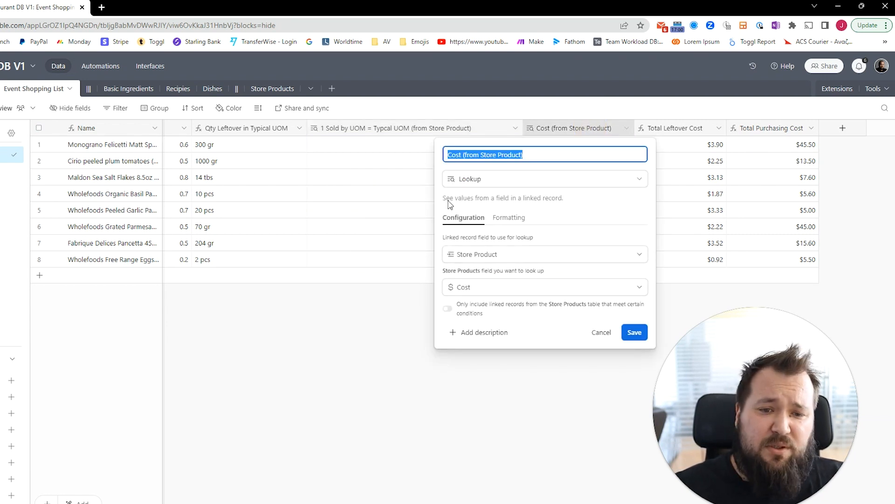
pyautogui.click(314, 343)
pyautogui.moveTo(609, 146); pyautogui.dragTo(601, 281)
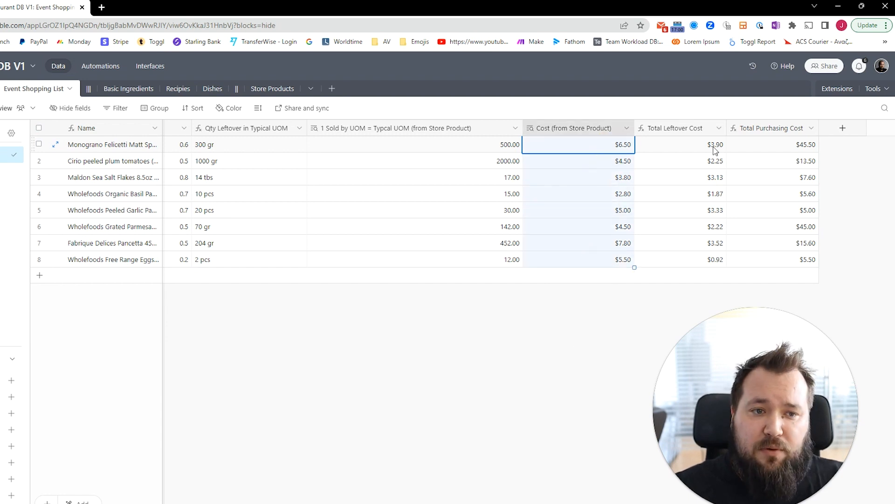
# - Examine the Total Leftover Cost formula and the two field references it multiplies
pyautogui.doubleClick(702, 128)
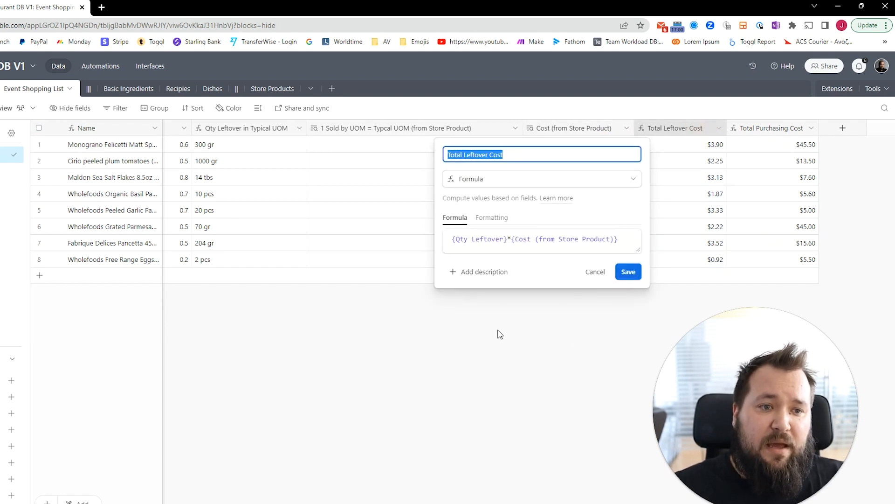
pyautogui.moveTo(451, 243); pyautogui.dragTo(506, 240)
pyautogui.click(514, 238)
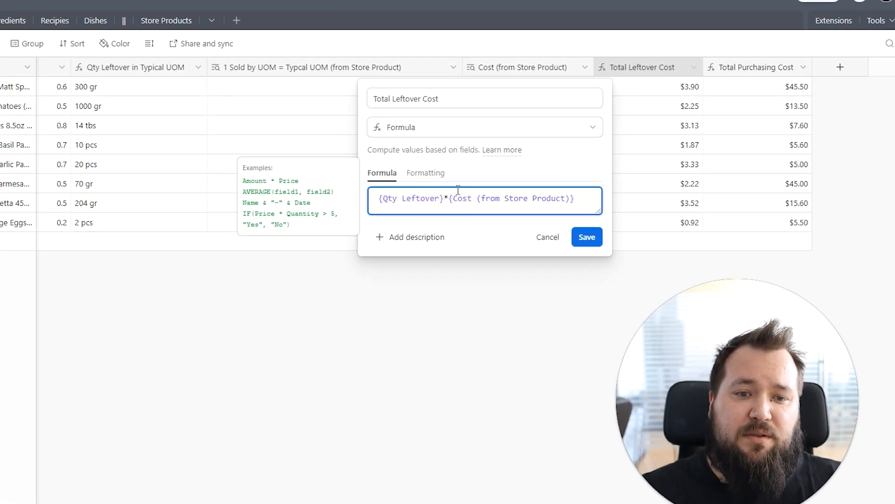
pyautogui.click(427, 367)
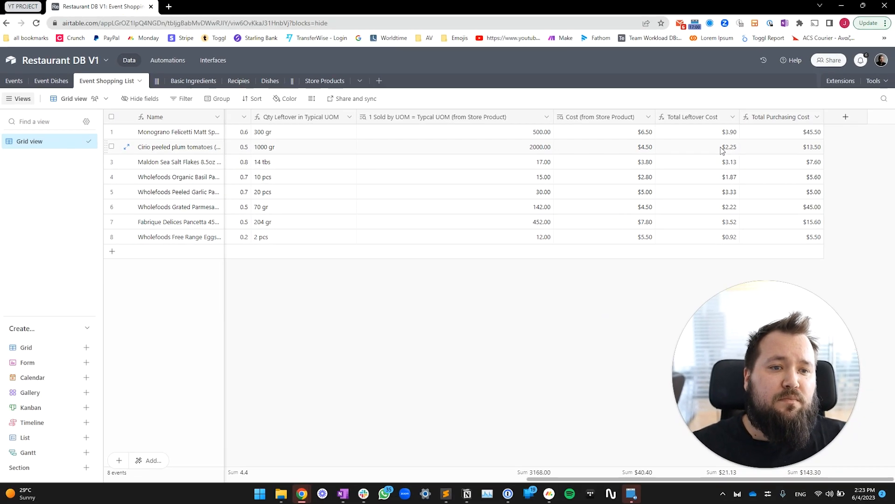
# - Examine the Total Purchasing Cost formula and close its settings without changing it
pyautogui.doubleClick(775, 69)
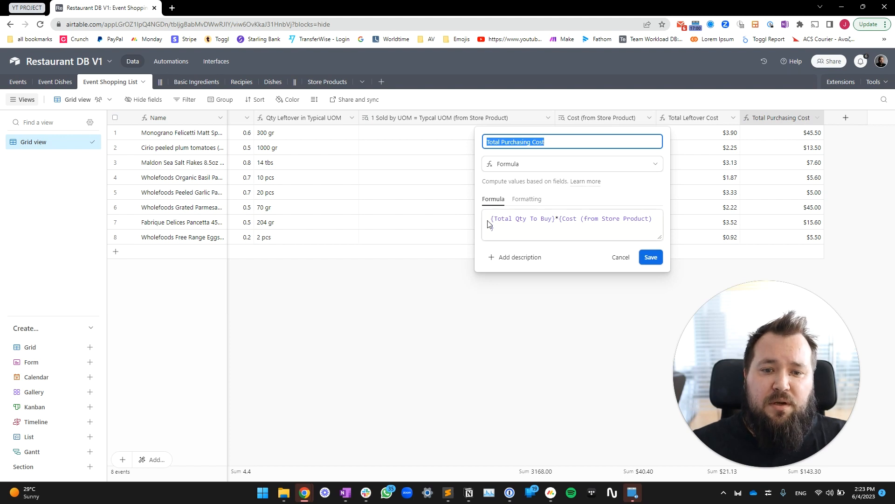
pyautogui.click(561, 220)
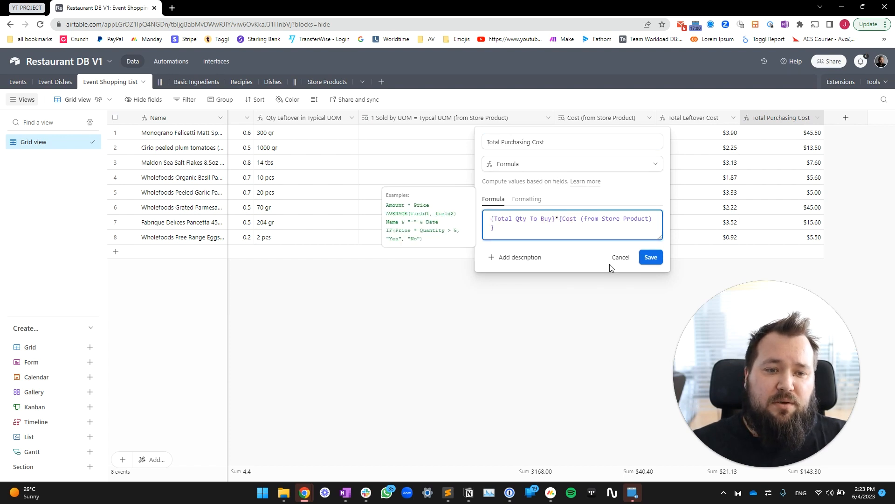
pyautogui.click(524, 326)
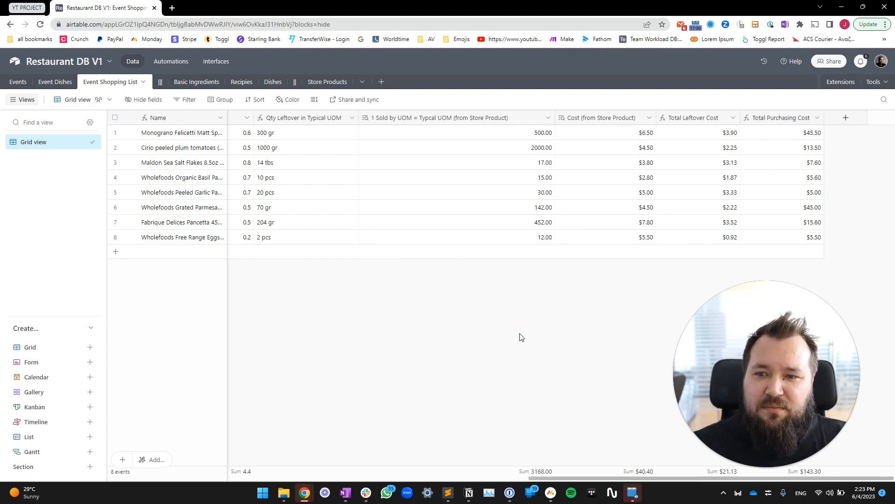
# - Open the Basic Ingredients table, unhide the Basic_Ing_Record_Id field and review its values for all rows
pyautogui.click(199, 82)
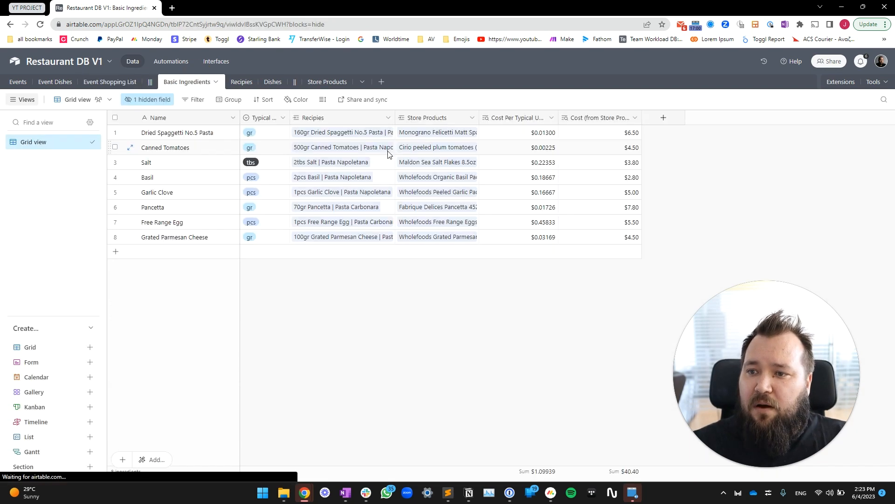
pyautogui.moveTo(216, 135); pyautogui.dragTo(211, 236)
pyautogui.click(149, 99)
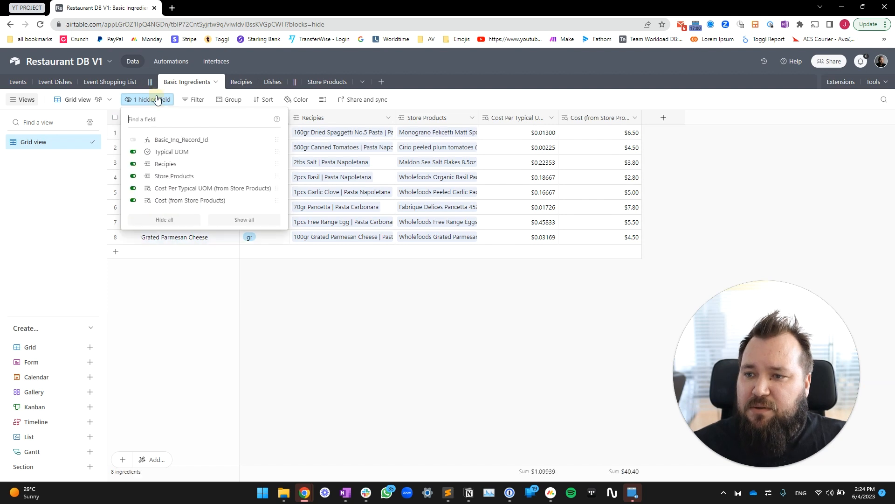
pyautogui.click(170, 140)
pyautogui.moveTo(280, 132); pyautogui.dragTo(308, 241)
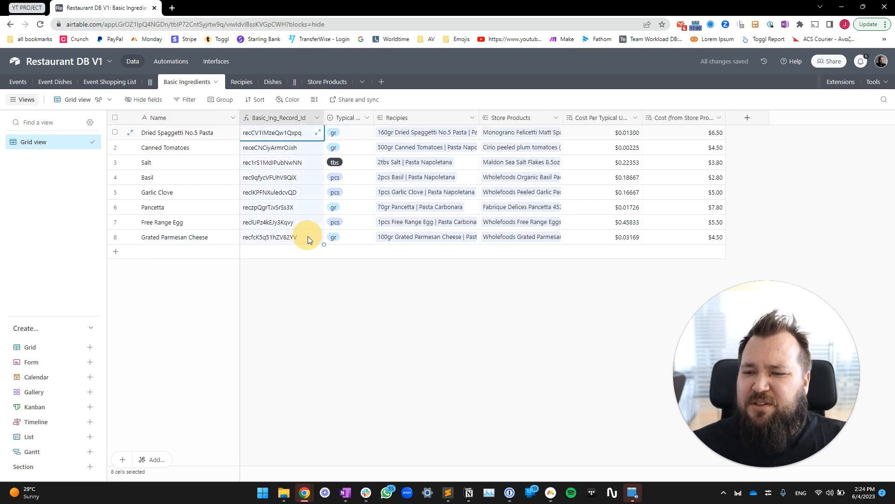
pyautogui.click(287, 178)
# - Review the individual ingredient names in the Basic Ingredients table, starting from Dried Spaggetti No.5 Pasta
pyautogui.click(181, 133)
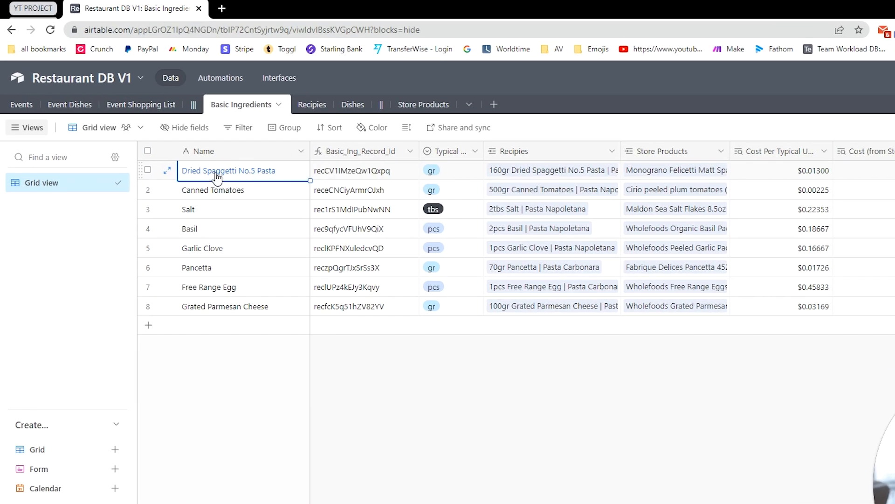
pyautogui.click(243, 208)
pyautogui.click(243, 232)
pyautogui.click(254, 254)
pyautogui.click(240, 267)
# - Examine the Basic_Ing_Record_Id values and the field's RECORD_ID() formula, leaving it unchanged
pyautogui.moveTo(381, 178); pyautogui.dragTo(369, 301)
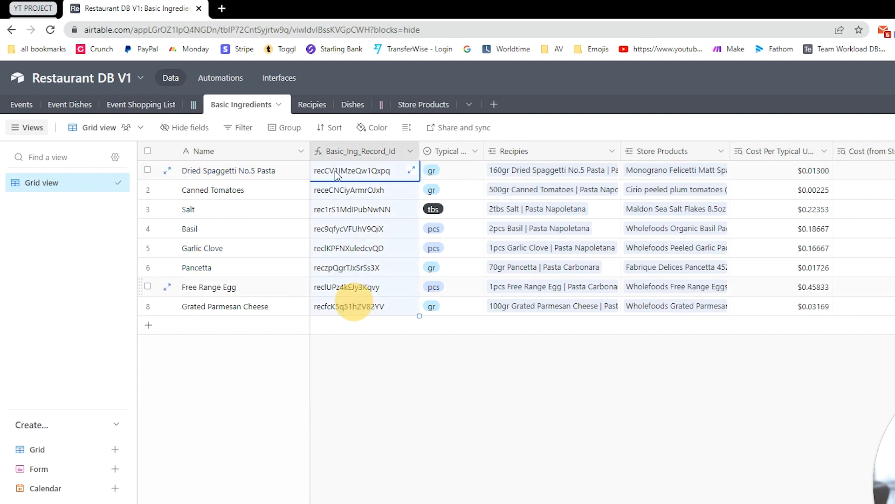
pyautogui.doubleClick(381, 156)
pyautogui.moveTo(392, 282); pyautogui.dragTo(319, 285)
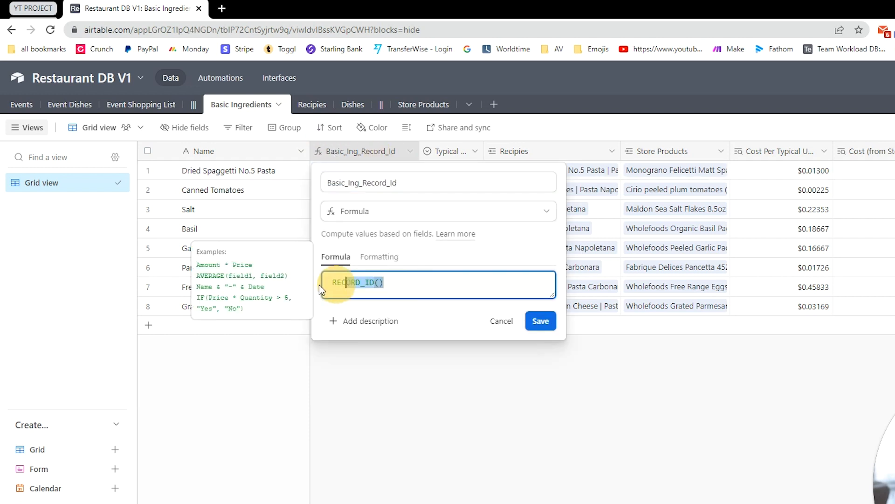
pyautogui.click(394, 419)
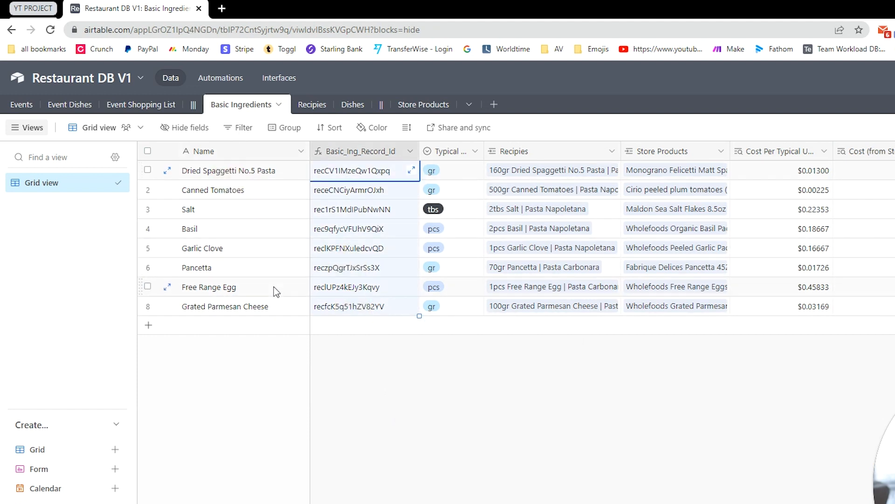
# - Widen the Typical UOM column so its full name fits and check the units of the first two ingredients
pyautogui.moveTo(484, 150); pyautogui.dragTo(544, 151)
pyautogui.click(467, 181)
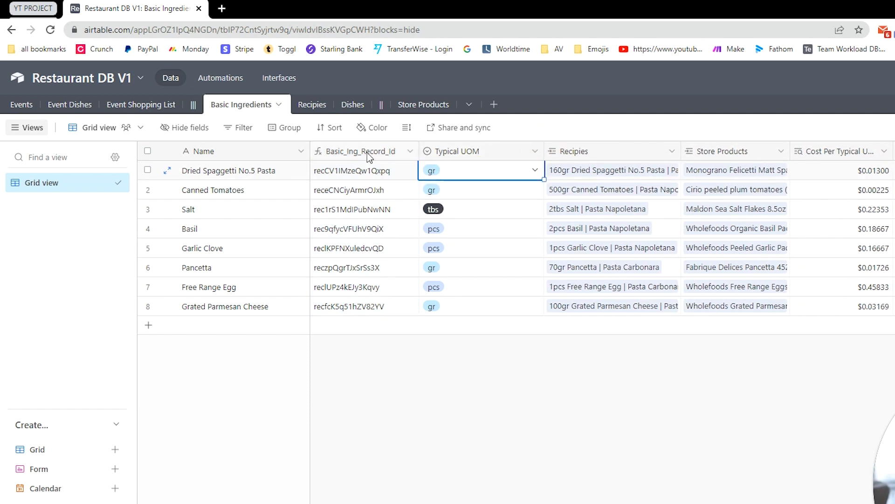
pyautogui.click(482, 195)
pyautogui.click(488, 171)
# - Compare each ingredient name with its Typical UOM, from Dried Spaggetti No.5 Pasta through Garlic Clove
pyautogui.click(224, 171)
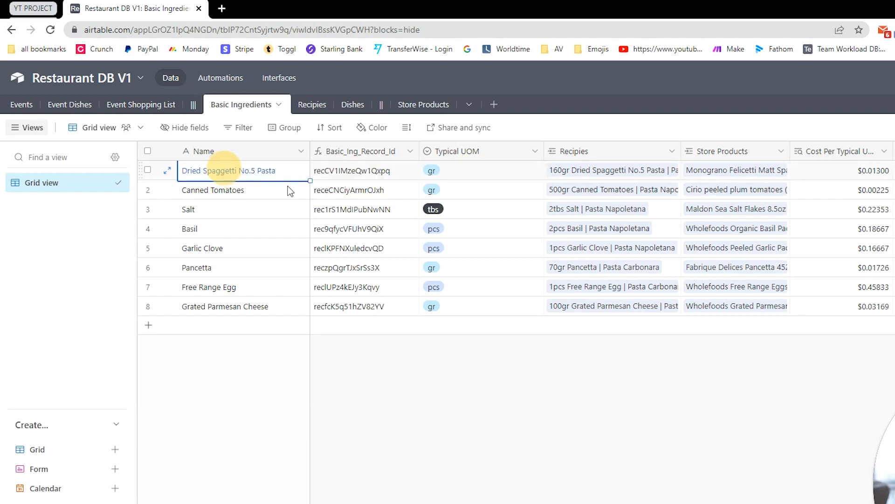
pyautogui.click(452, 170)
pyautogui.click(240, 190)
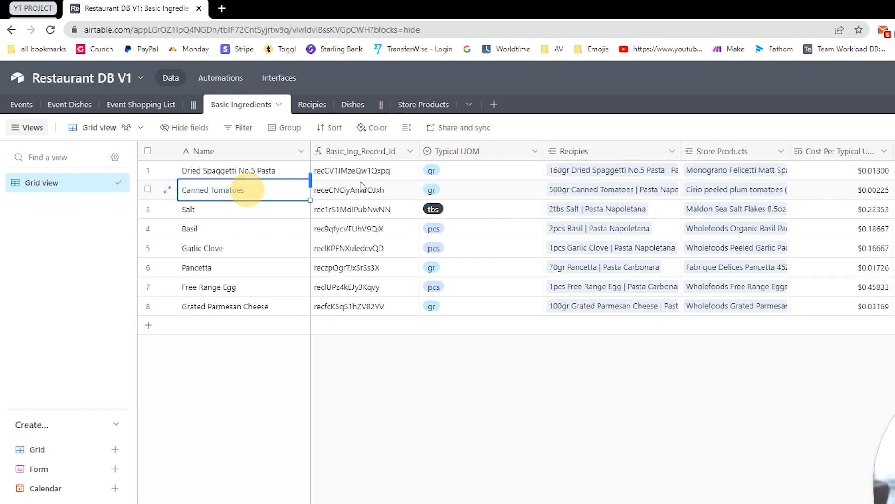
pyautogui.click(464, 191)
pyautogui.click(249, 216)
pyautogui.click(469, 209)
pyautogui.click(223, 229)
pyautogui.click(484, 231)
pyautogui.click(245, 250)
pyautogui.click(485, 249)
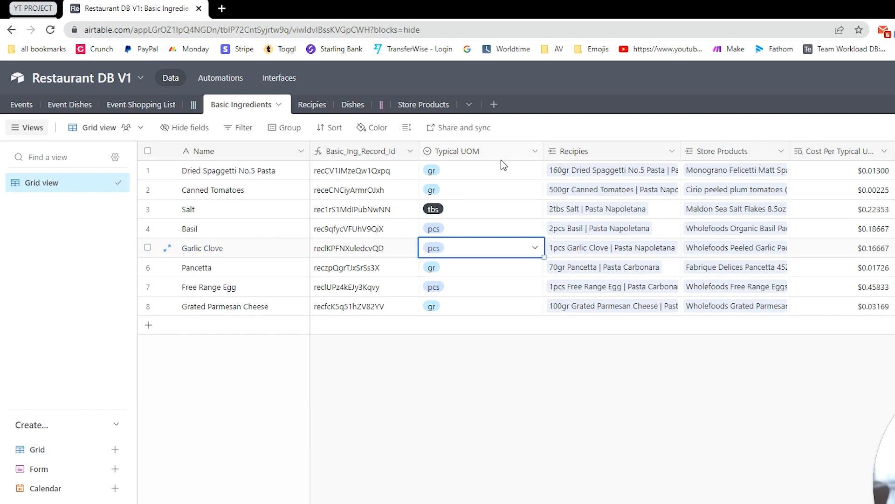
# - Narrow the Typical UOM column slightly and review the field's single-select options without changing them
pyautogui.moveTo(544, 151); pyautogui.dragTo(524, 152)
pyautogui.click(490, 174)
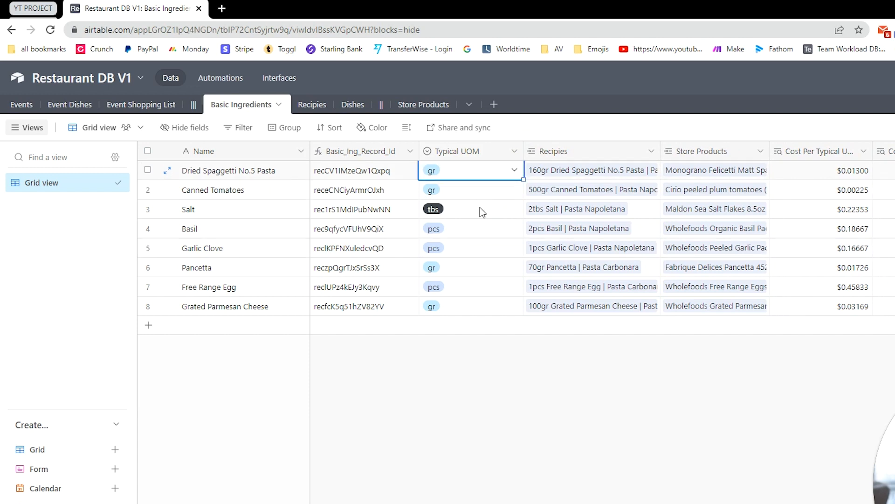
pyautogui.doubleClick(472, 152)
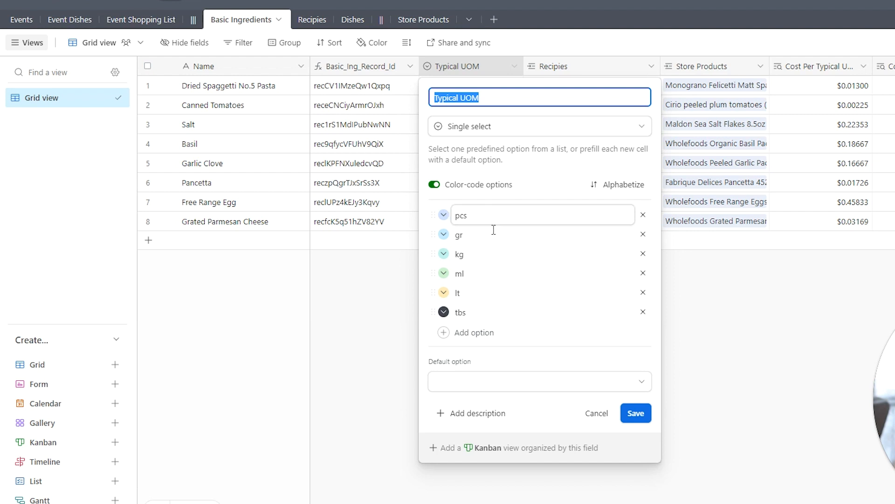
pyautogui.click(345, 287)
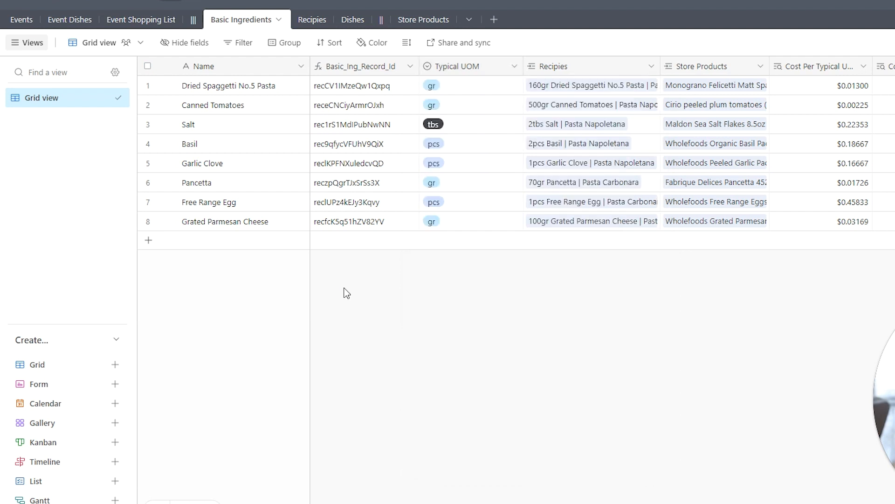
# - Examine the linked-record settings of the Recipies and Store Products fields, leaving both unchanged
pyautogui.doubleClick(610, 71)
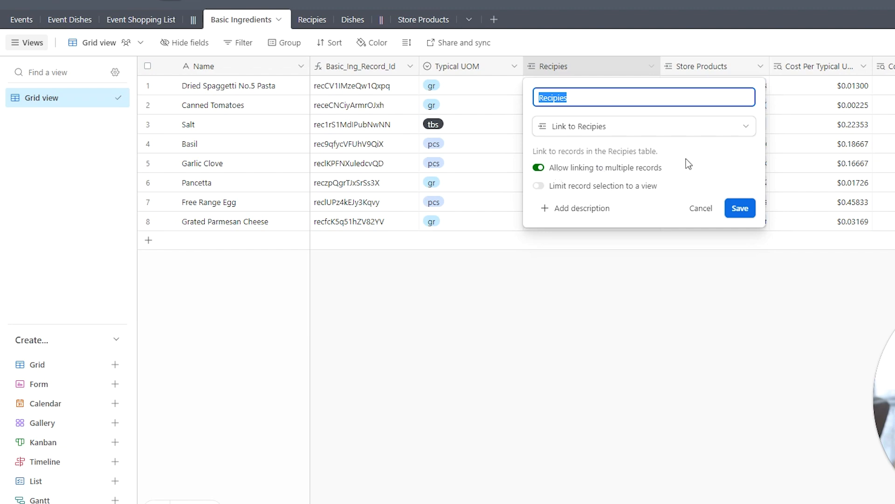
pyautogui.click(609, 326)
pyautogui.doubleClick(702, 66)
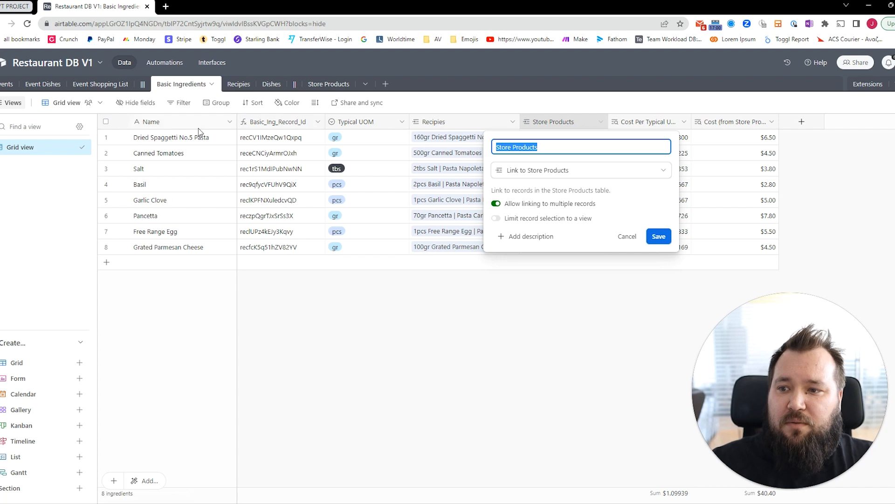
pyautogui.click(190, 140)
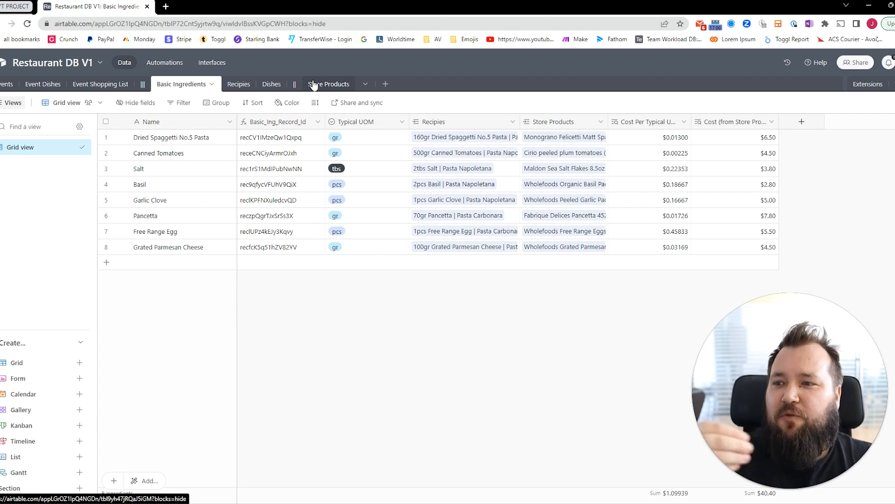
# - Review the first three ingredient names and recheck how the Store Products field links them to multiple records
pyautogui.click(204, 158)
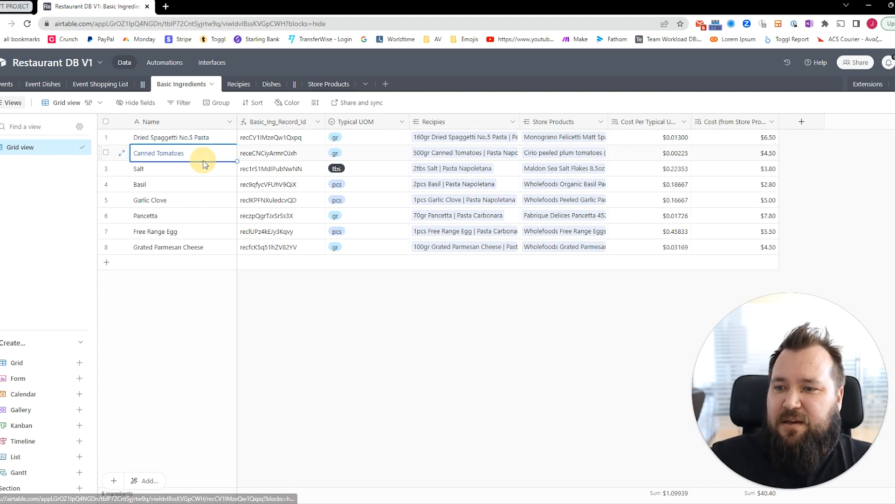
pyautogui.click(213, 139)
pyautogui.click(199, 163)
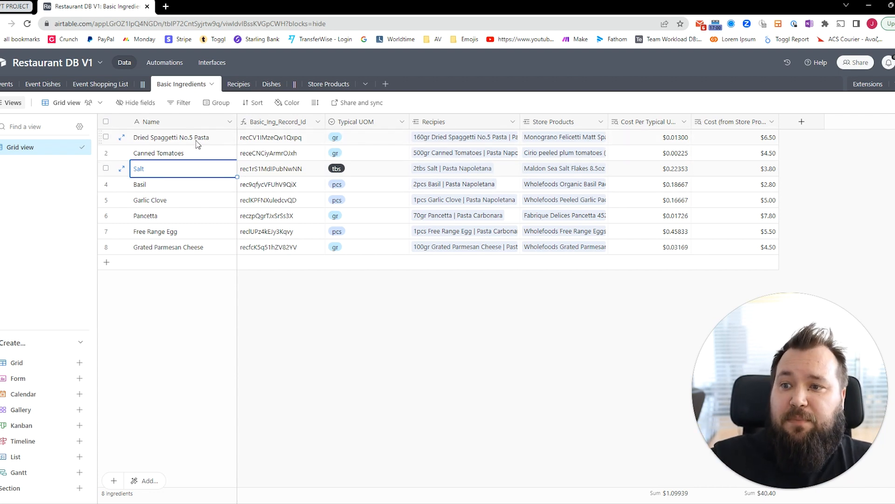
pyautogui.doubleClick(581, 124)
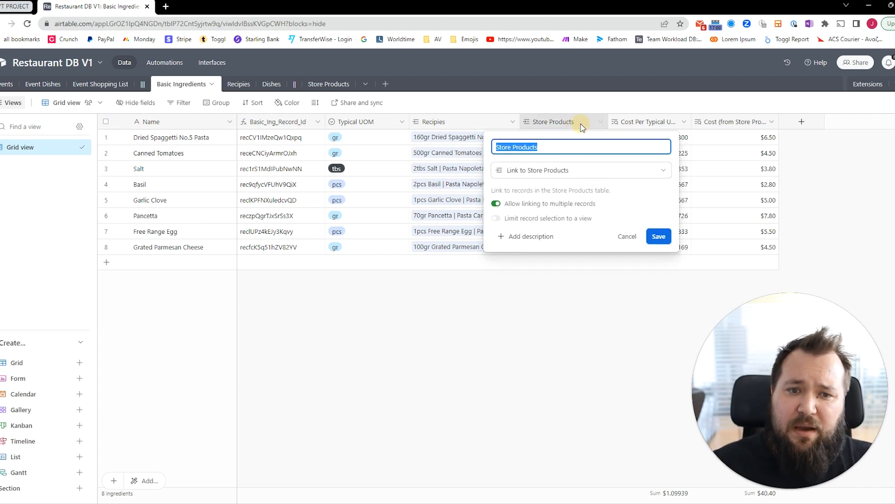
pyautogui.click(582, 373)
# - Examine the lookup configurations of the Cost Per Typical UOM and Cost (from Store Products) fields without changing them
pyautogui.doubleClick(659, 123)
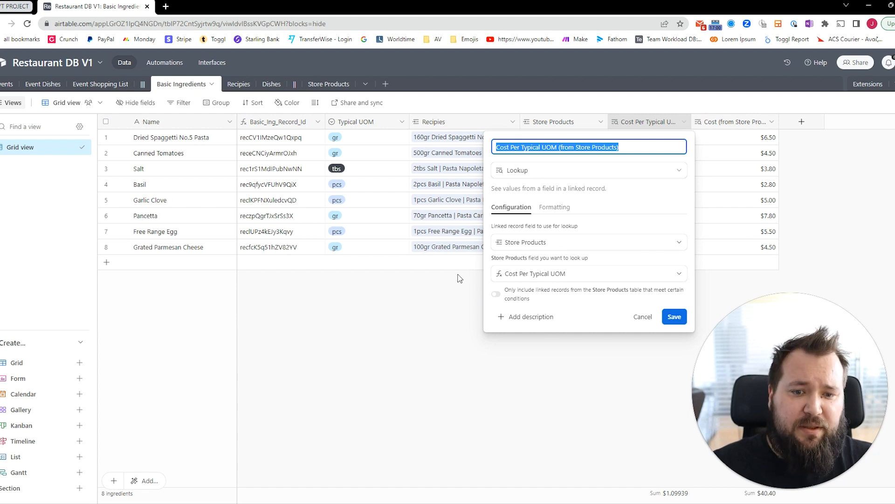
pyautogui.click(416, 338)
pyautogui.doubleClick(749, 123)
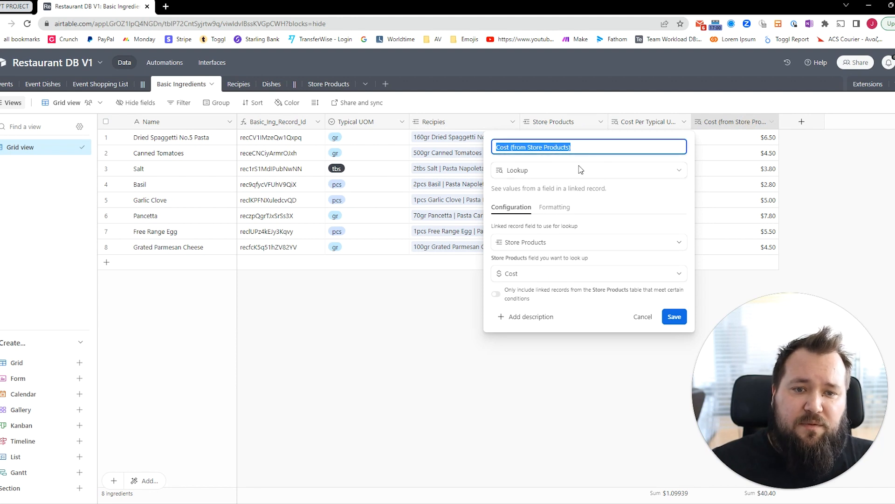
pyautogui.click(370, 343)
# - Review all Cost Per Typical UOM values and compare unit with unit cost for the spaghetti and canned tomatoes
pyautogui.click(672, 139)
pyautogui.moveTo(674, 139); pyautogui.dragTo(682, 252)
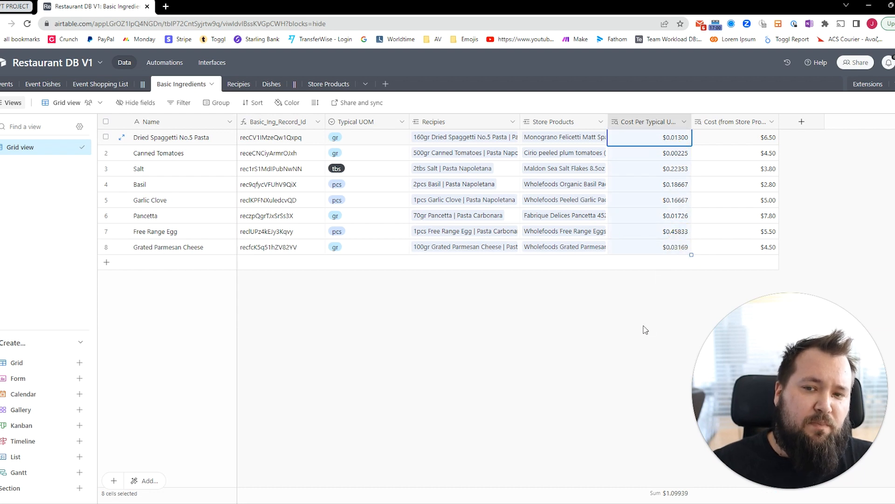
pyautogui.click(386, 136)
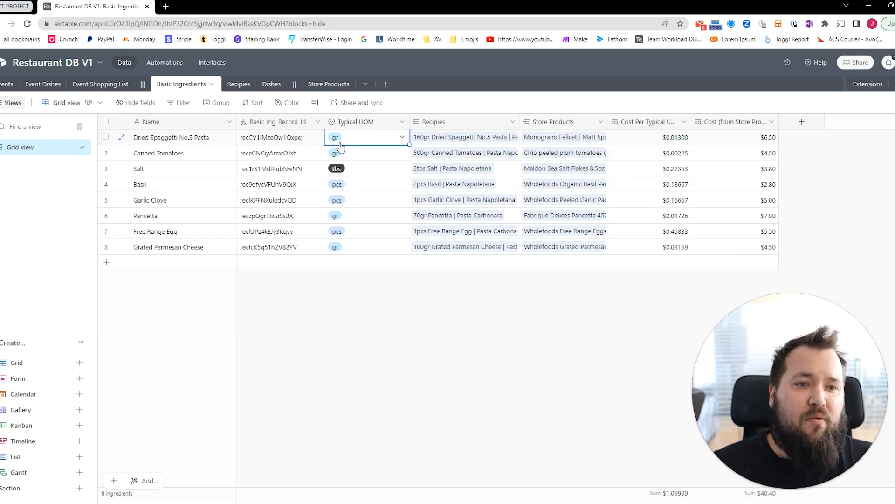
pyautogui.click(206, 142)
pyautogui.click(662, 139)
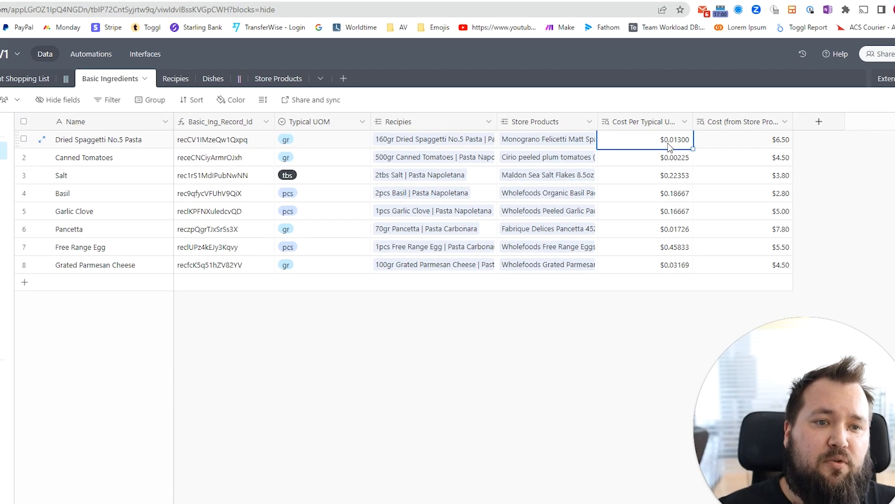
pyautogui.click(321, 160)
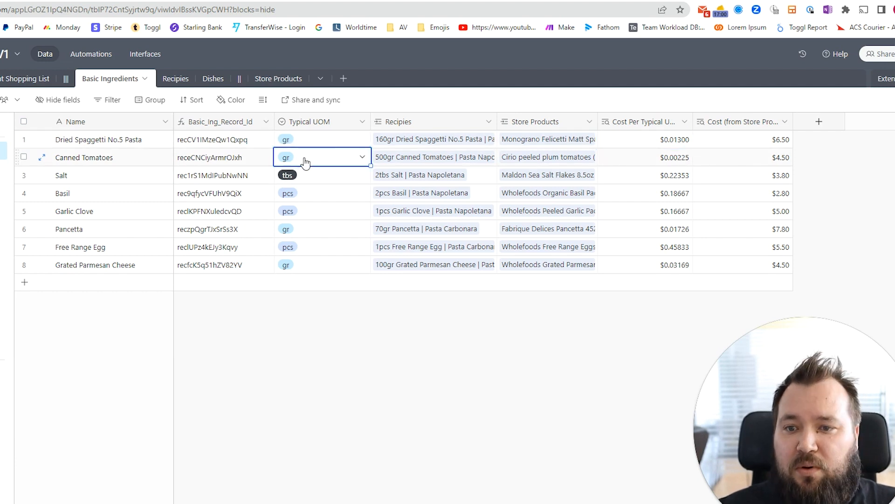
pyautogui.click(125, 160)
pyautogui.click(670, 154)
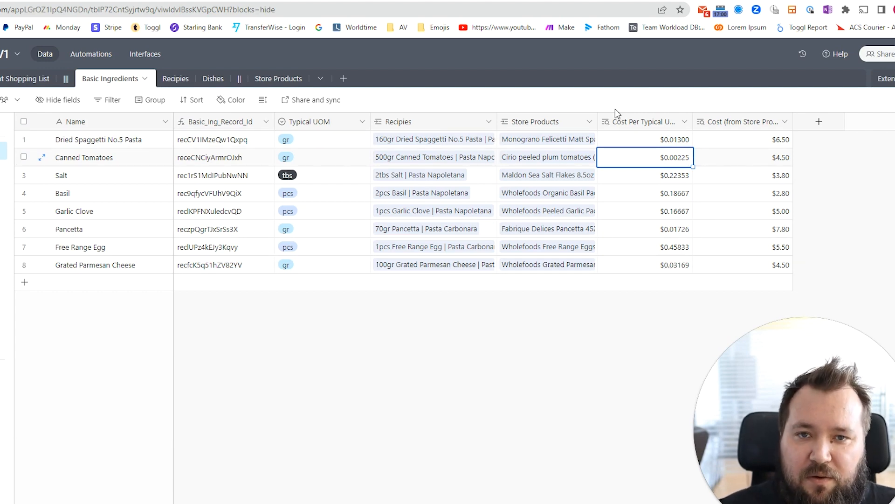
# - Open the Recipies table, narrow its Name column slightly and check the first row's Dish entry
pyautogui.click(176, 79)
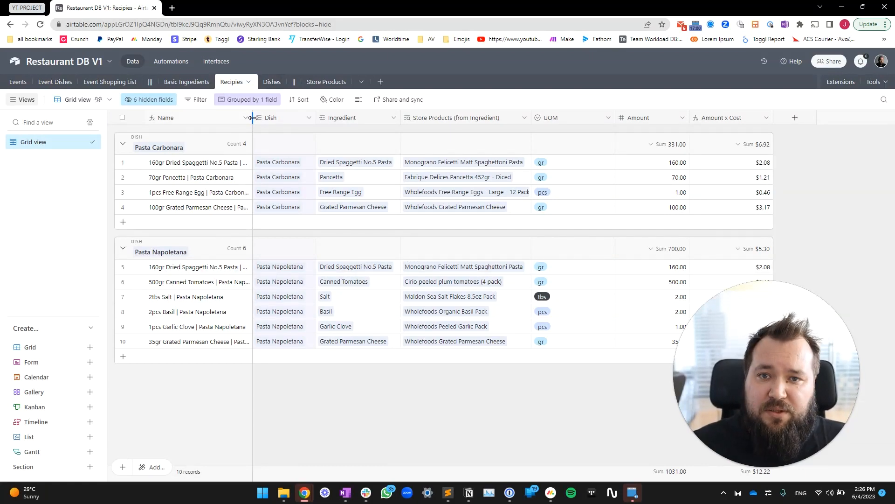
pyautogui.moveTo(246, 117); pyautogui.dragTo(236, 117)
pyautogui.click(294, 163)
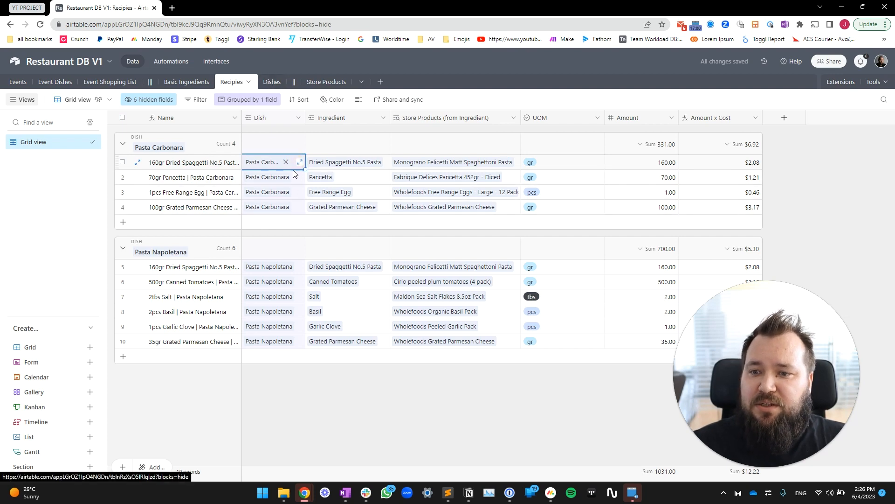
# - Open the Dishes table and move it before Recipies in the table order
pyautogui.click(268, 82)
pyautogui.moveTo(270, 84); pyautogui.dragTo(220, 84)
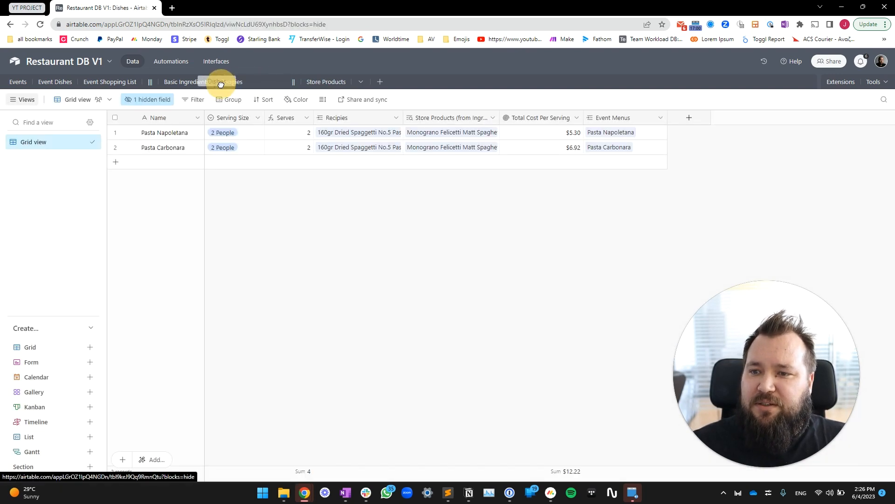
# - Review the dish names and examine the Serving Size field's select options in the Dishes table without changing them
pyautogui.click(178, 135)
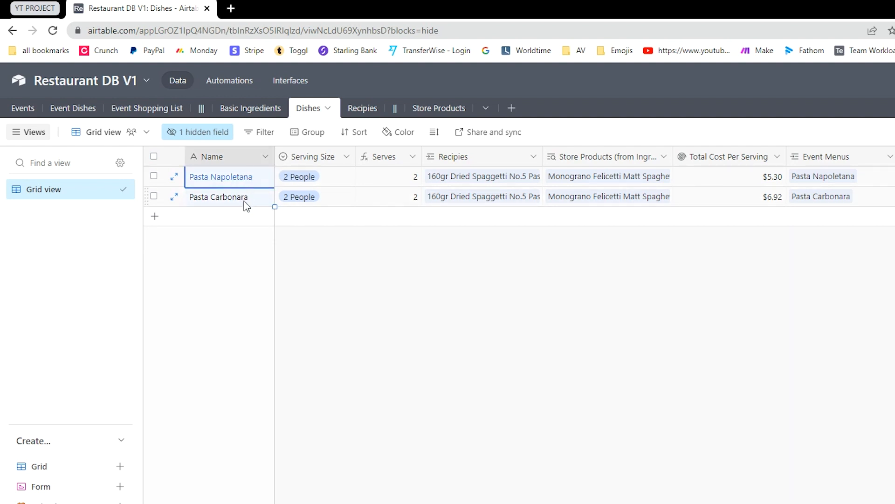
pyautogui.click(332, 177)
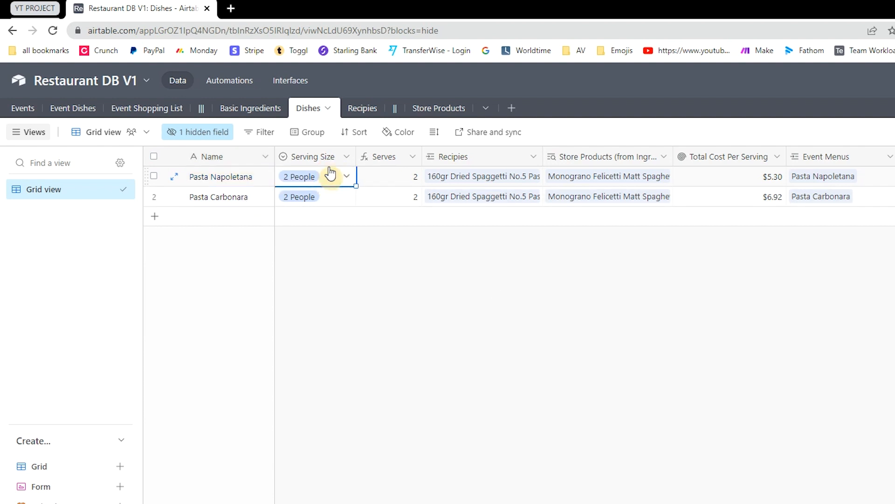
pyautogui.click(330, 161)
pyautogui.click(329, 161)
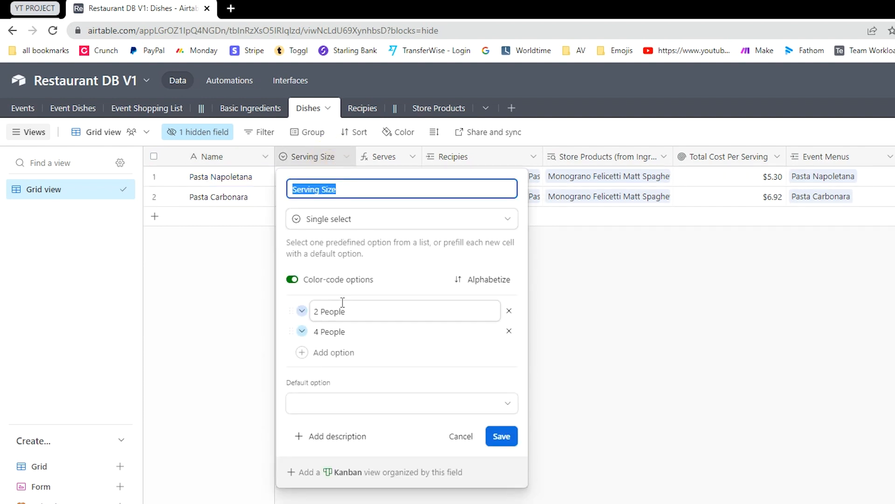
pyautogui.click(644, 344)
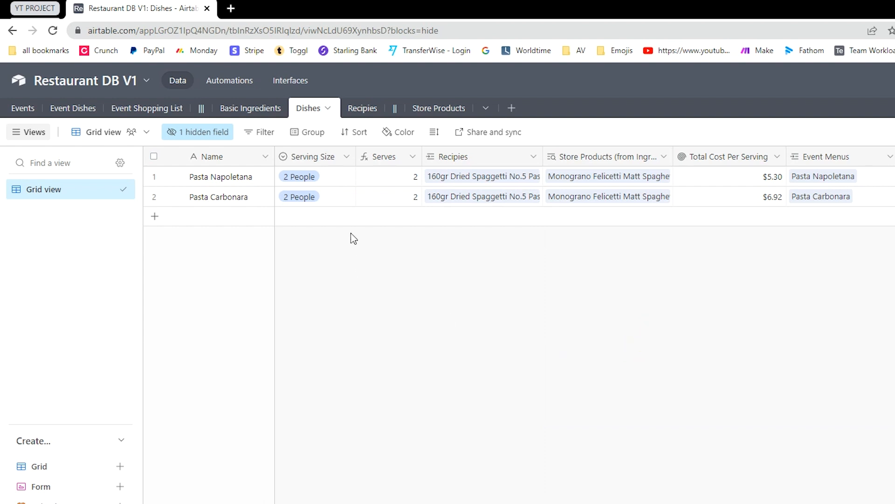
# - Set the default option of the Serving Size field to 2 People and save the field
pyautogui.doubleClick(334, 159)
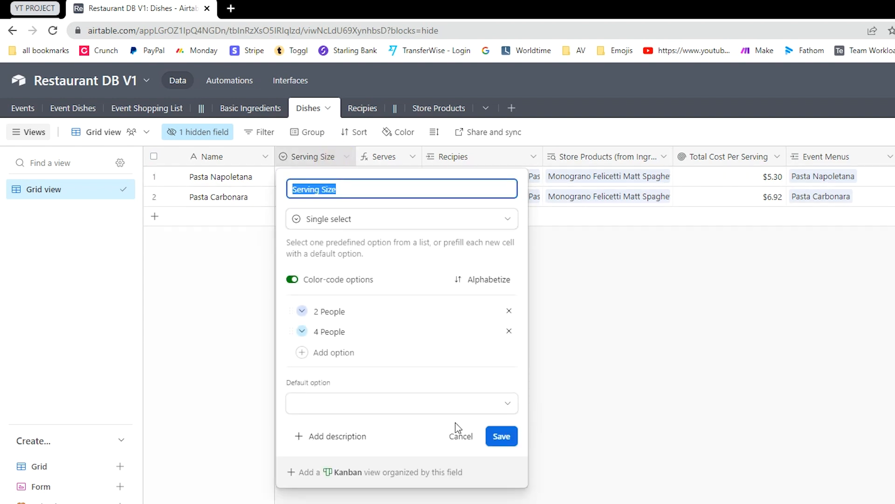
pyautogui.click(376, 401)
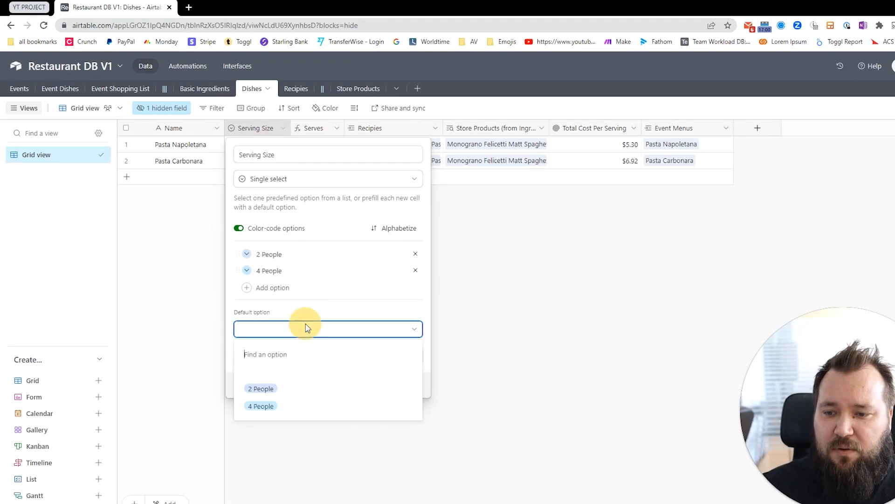
pyautogui.click(280, 400)
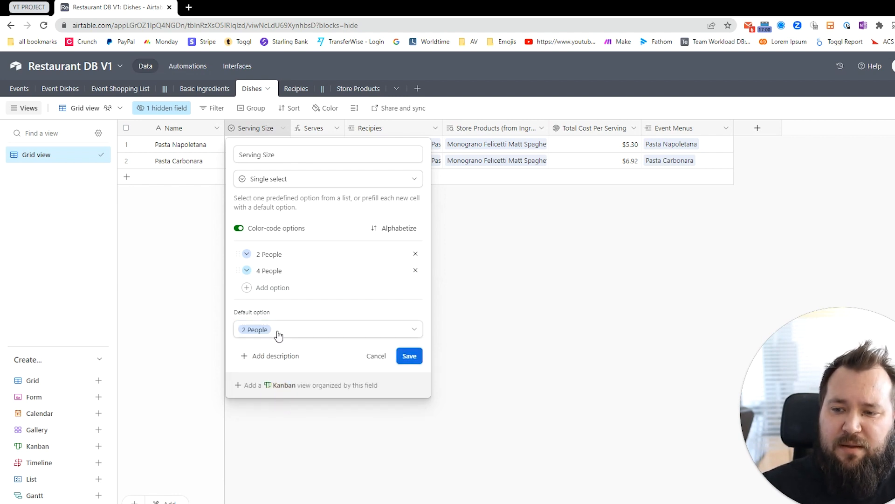
pyautogui.click(409, 357)
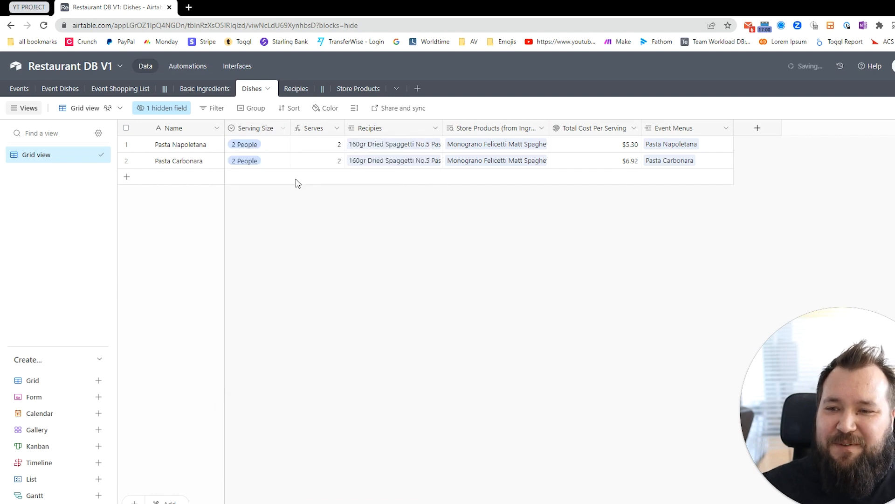
# - Check the Serves values of both dishes and unhide the Dish_Record_Id field in the Dishes table
pyautogui.click(330, 147)
pyautogui.moveTo(332, 159); pyautogui.dragTo(328, 161)
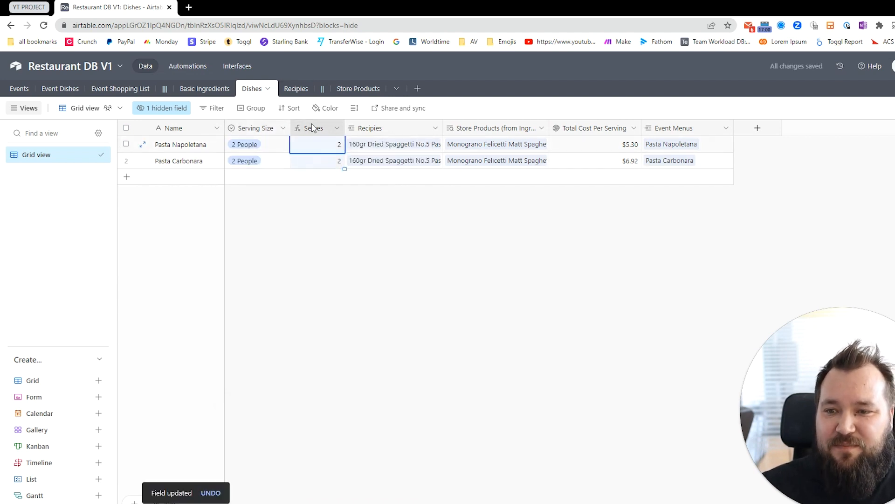
pyautogui.click(159, 107)
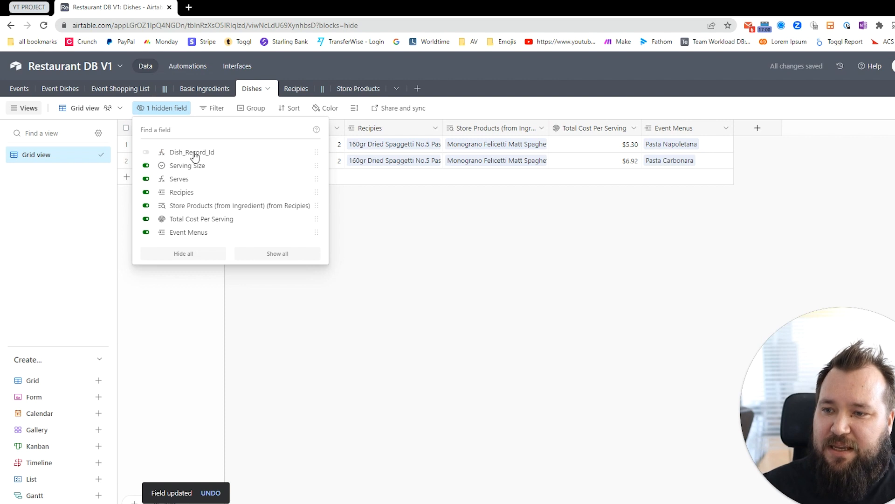
pyautogui.click(425, 252)
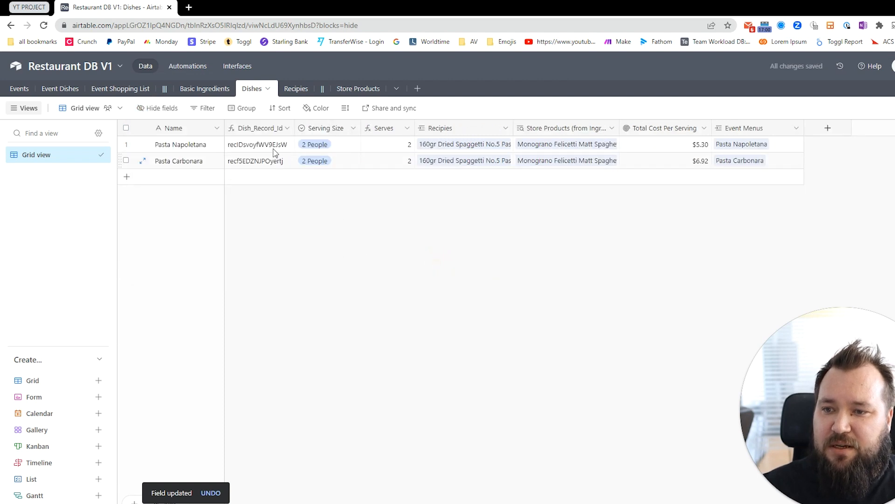
# - Examine the formulas behind the Dish_Record_Id and Serves fields without changing them
pyautogui.doubleClick(260, 131)
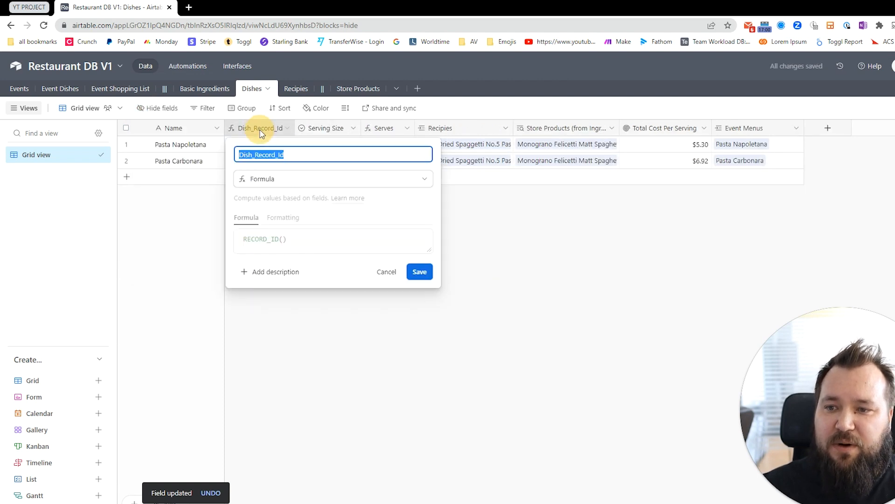
pyautogui.click(274, 249)
pyautogui.hotkey('ctrl', 'a')
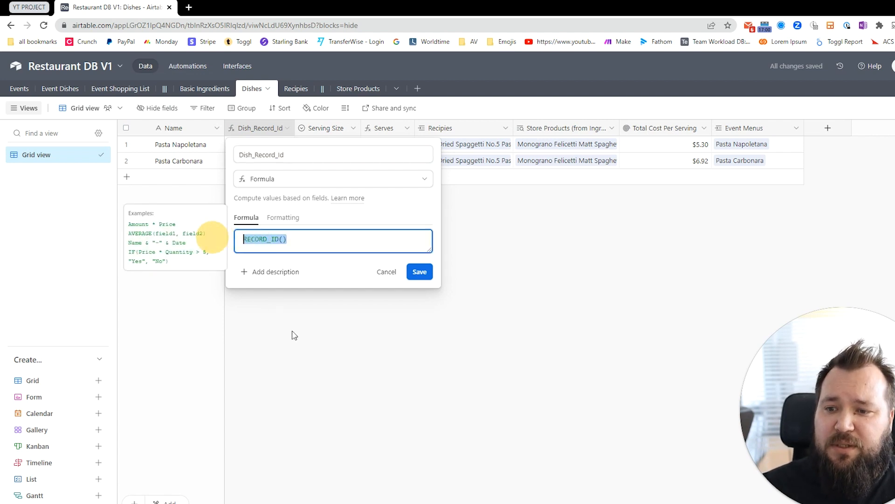
pyautogui.click(262, 383)
pyautogui.doubleClick(402, 129)
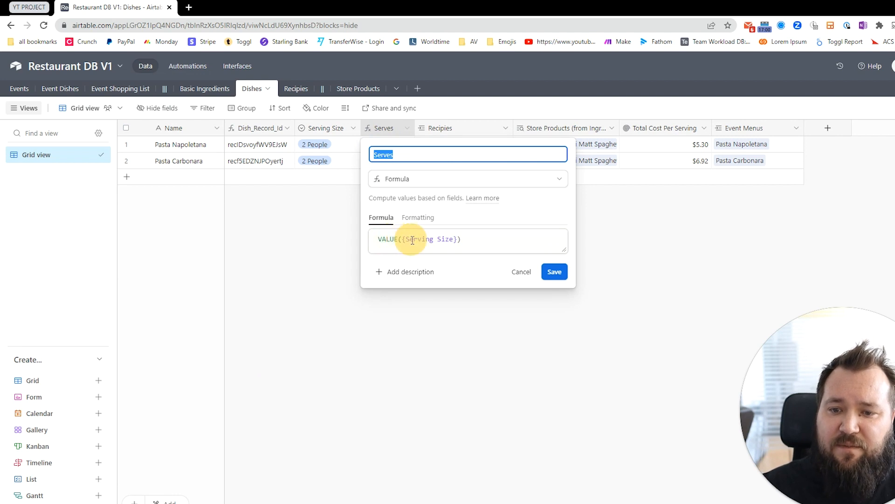
pyautogui.click(321, 234)
# - Try Pasta Napoletana's Serving Size at 4 People, restore it to 2 People and check how Serves responds
pyautogui.click(347, 148)
pyautogui.click(344, 148)
pyautogui.click(326, 216)
pyautogui.click(390, 144)
pyautogui.click(343, 148)
pyautogui.click(355, 143)
pyautogui.click(321, 194)
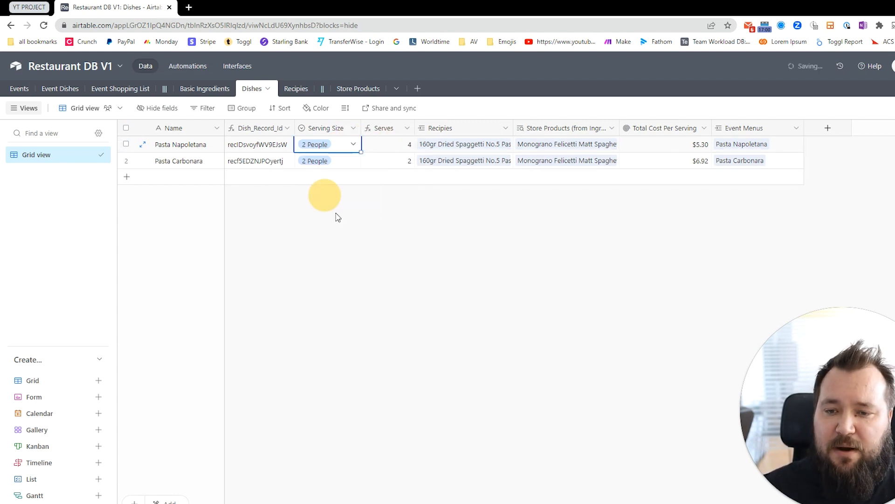
pyautogui.click(404, 148)
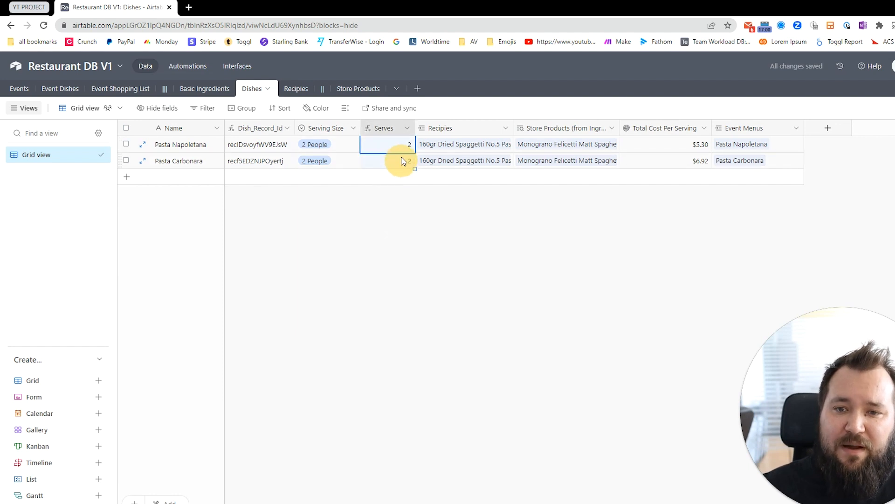
pyautogui.click(330, 145)
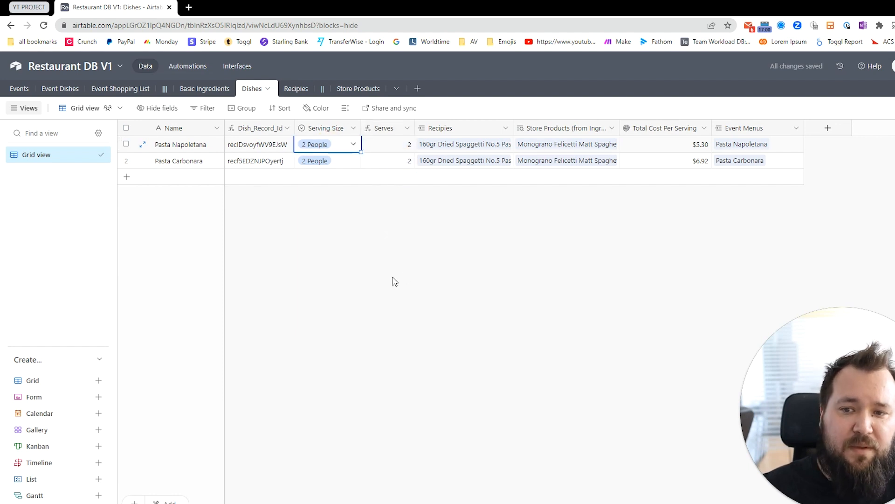
# - Examine the Recipies link field and the Store Products (from Ingredient) (from Recipies) lookup configuration in the Dishes table
pyautogui.doubleClick(473, 130)
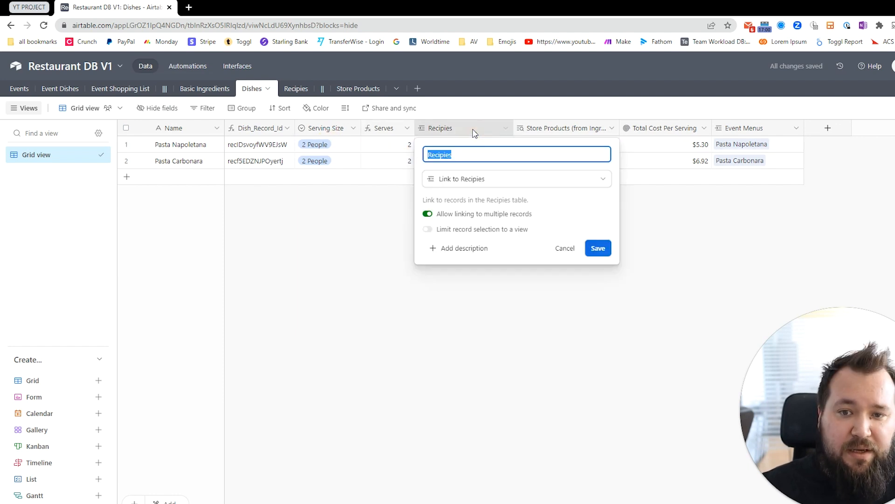
pyautogui.click(294, 284)
pyautogui.click(573, 140)
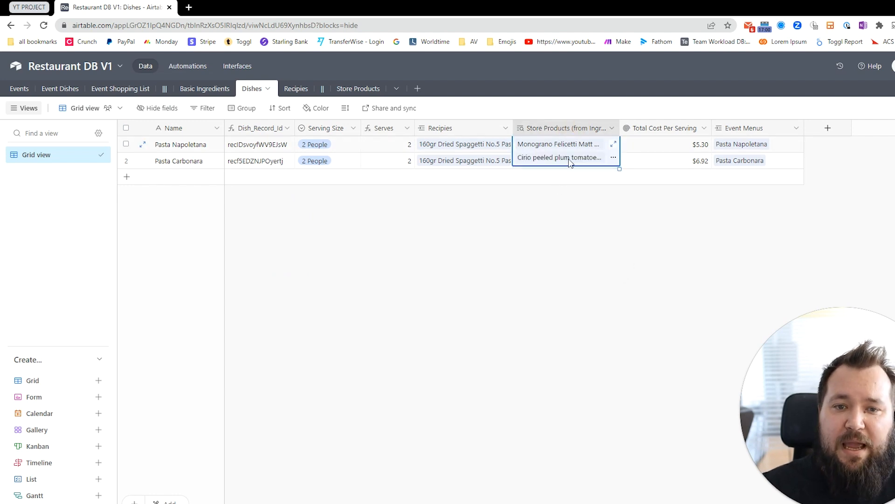
pyautogui.doubleClick(584, 131)
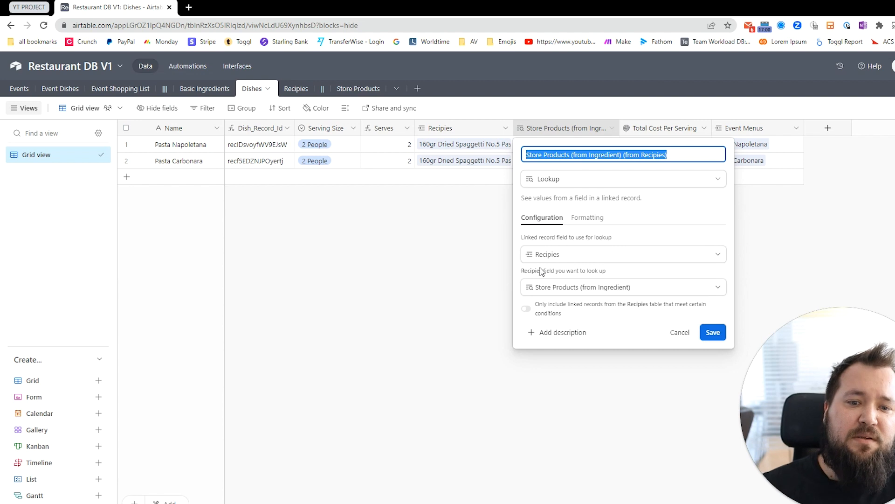
# - Examine the Total Cost Per Serving rollup and the Event Menus link configurations without changing them
pyautogui.click(681, 129)
pyautogui.doubleClick(681, 129)
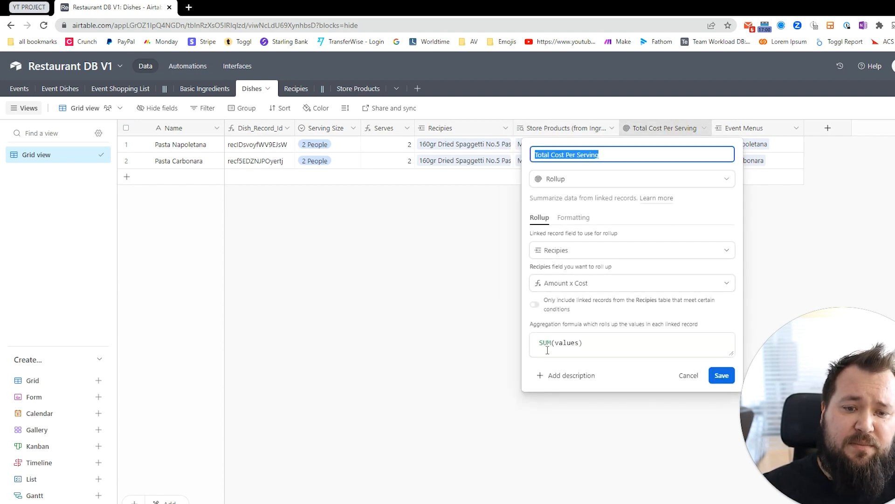
pyautogui.click(437, 330)
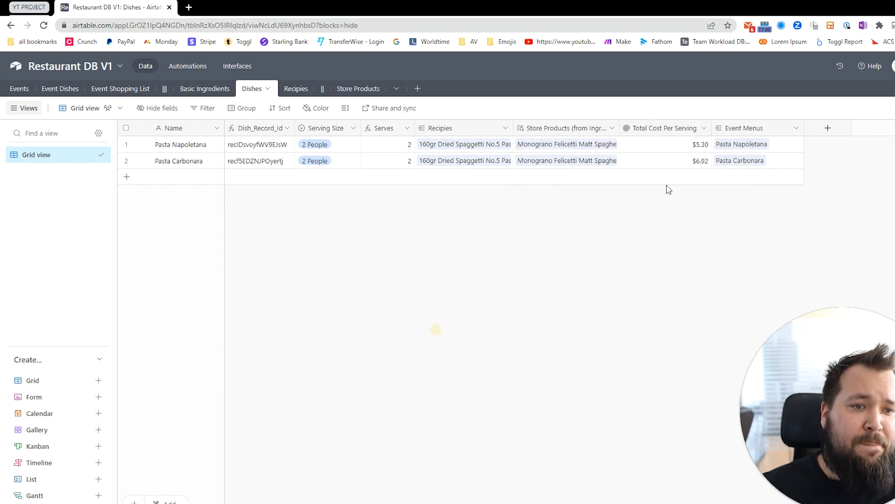
pyautogui.doubleClick(771, 130)
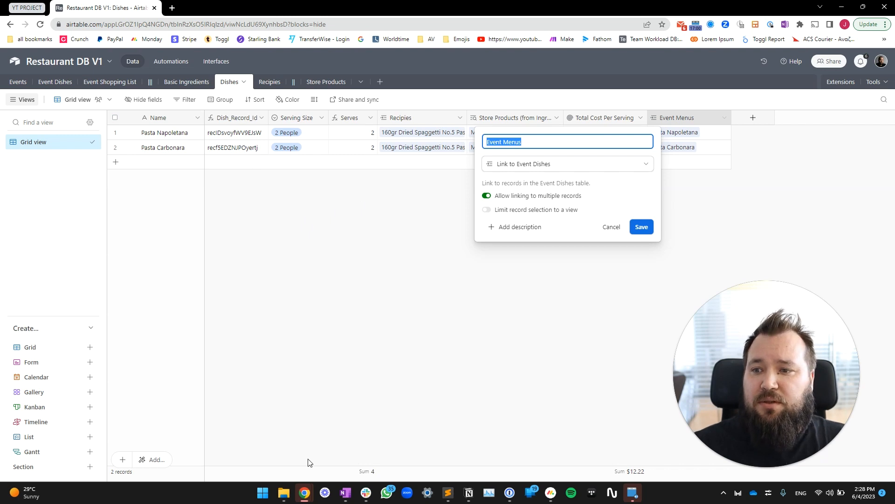
pyautogui.click(726, 213)
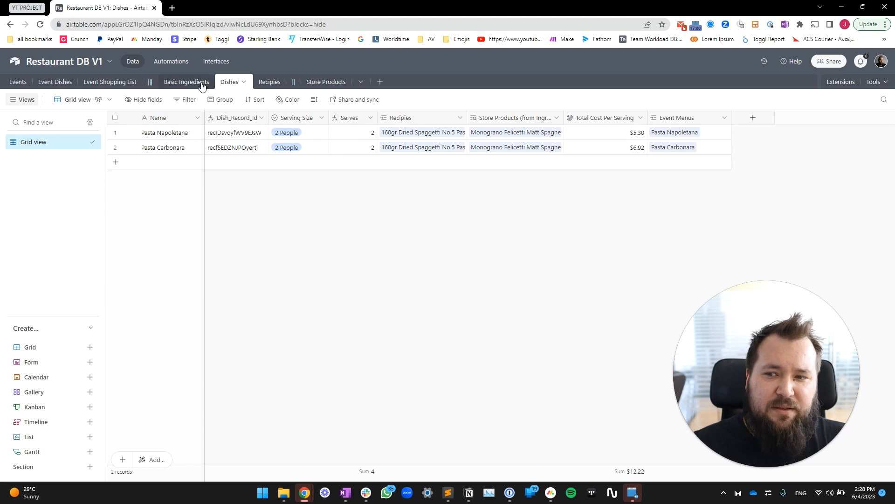
# - Change the Name formula in the Event Dishes table to CONCATENATE(Dish," | ",Event) and save it
pyautogui.click(46, 84)
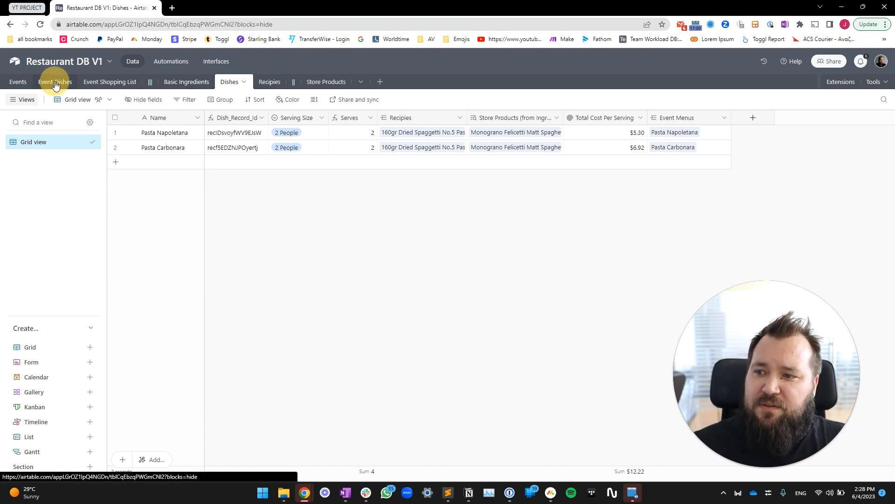
pyautogui.doubleClick(195, 119)
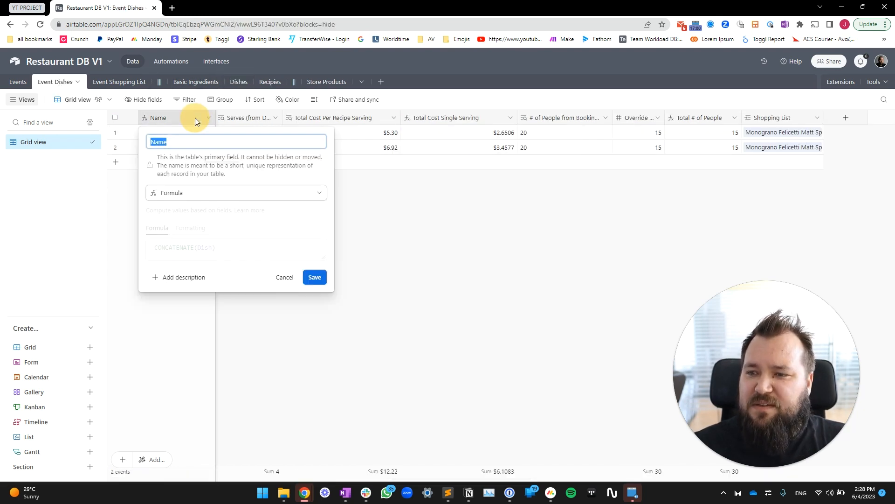
pyautogui.click(215, 251)
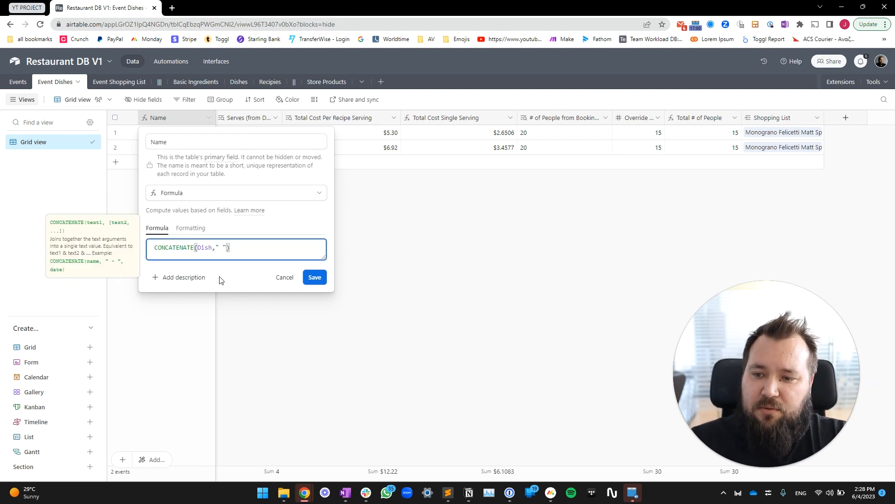
pyautogui.write('," | ",EVE')
pyautogui.press('Return')
pyautogui.click(315, 278)
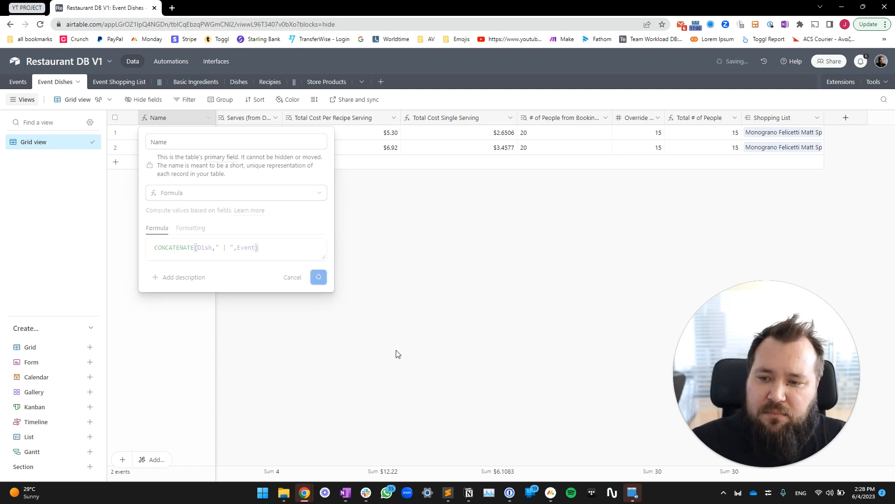
pyautogui.click(539, 329)
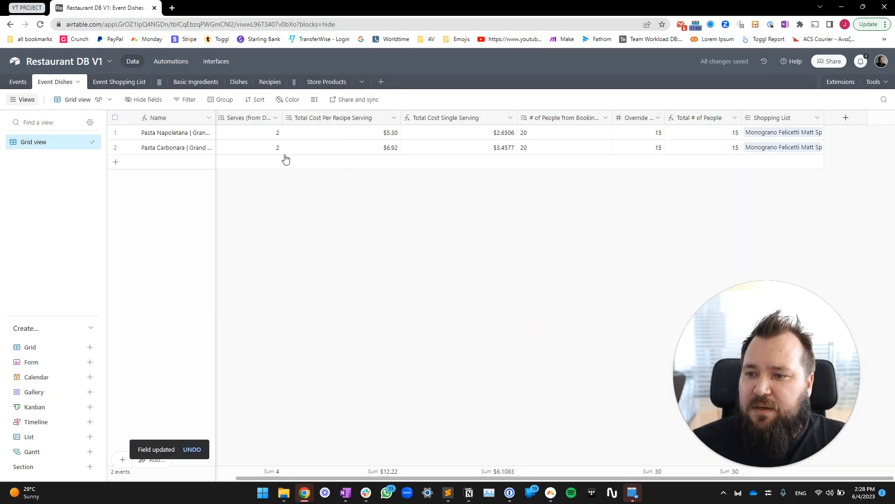
# - Return to the Dishes table, widen the Event Menus column and check the linked event dish names
pyautogui.click(244, 85)
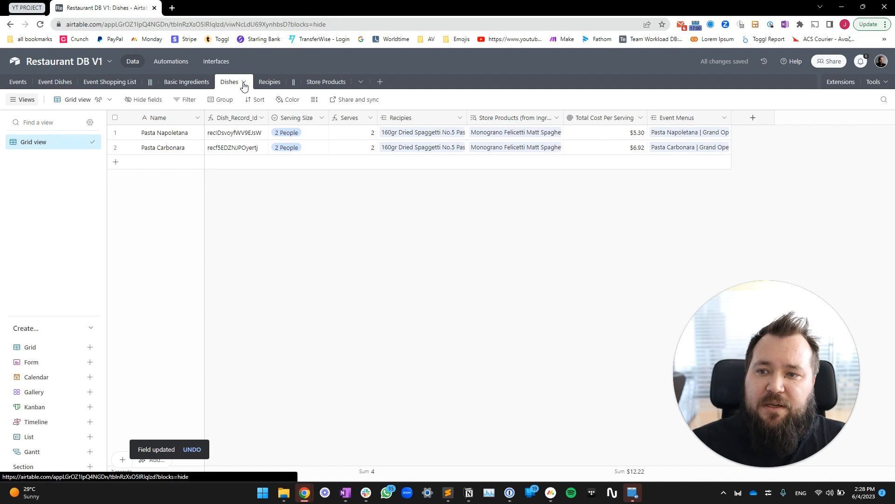
pyautogui.moveTo(732, 114); pyautogui.dragTo(798, 116)
pyautogui.click(167, 134)
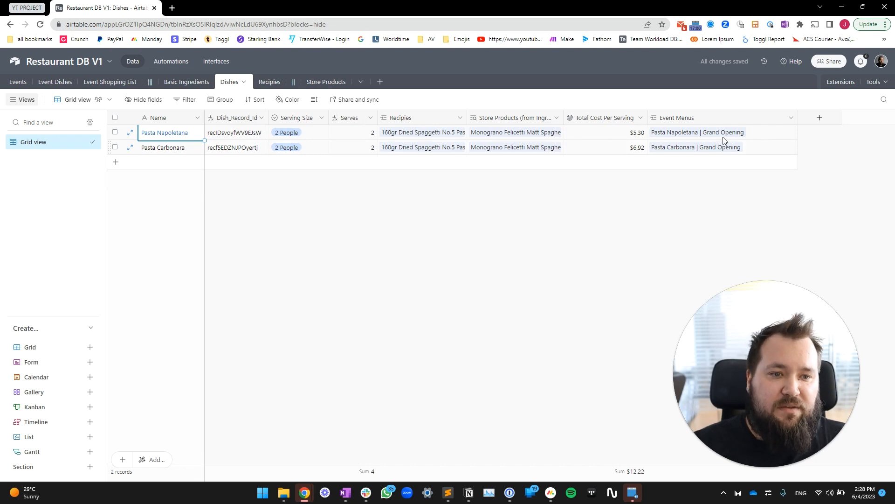
pyautogui.click(722, 150)
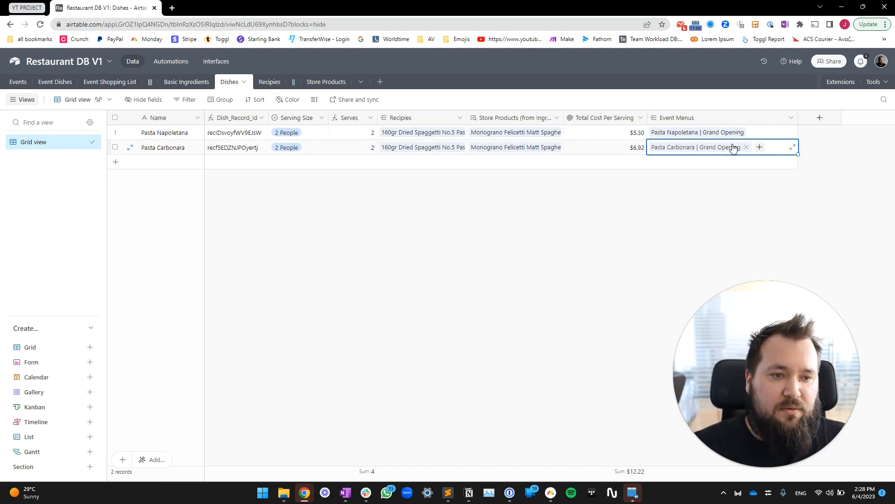
pyautogui.click(596, 250)
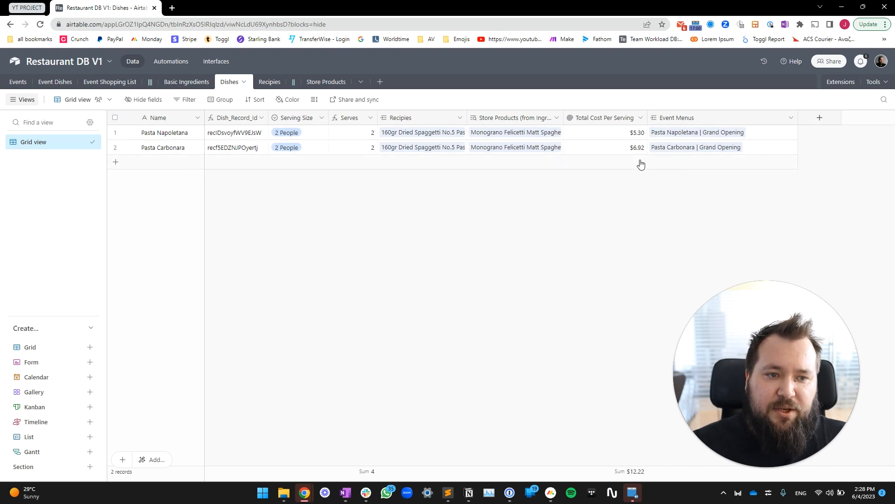
# - Open the Recipies table and unhide its six hidden fields, including the dish and ingredient record IDs, product name and cost per typical UOM
pyautogui.click(269, 82)
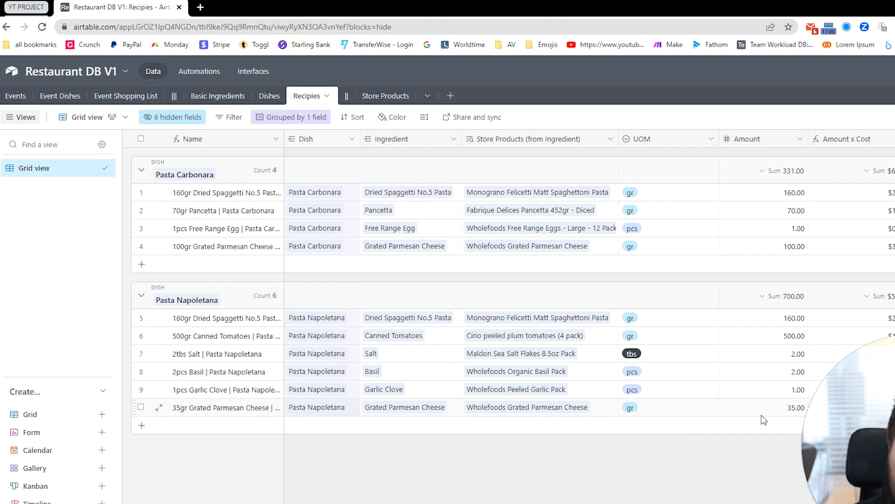
pyautogui.click(182, 117)
pyautogui.click(231, 180)
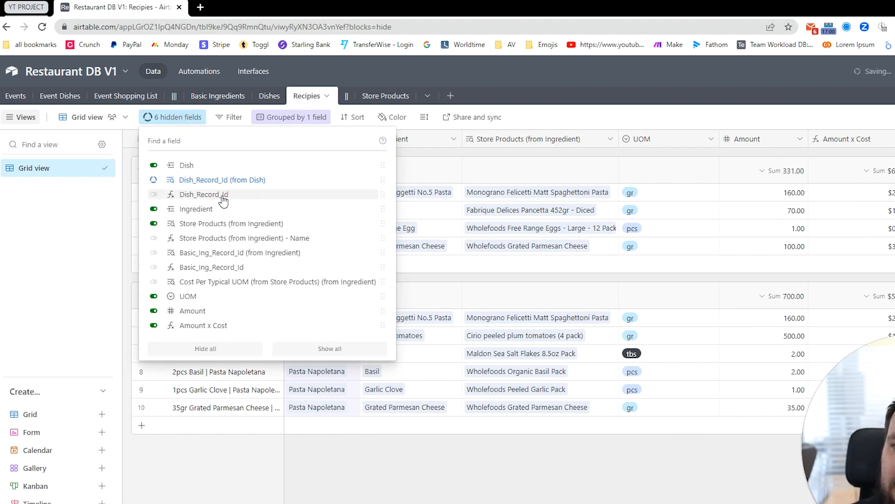
pyautogui.click(220, 194)
pyautogui.click(215, 238)
pyautogui.click(210, 253)
pyautogui.click(208, 267)
pyautogui.click(205, 282)
pyautogui.click(409, 486)
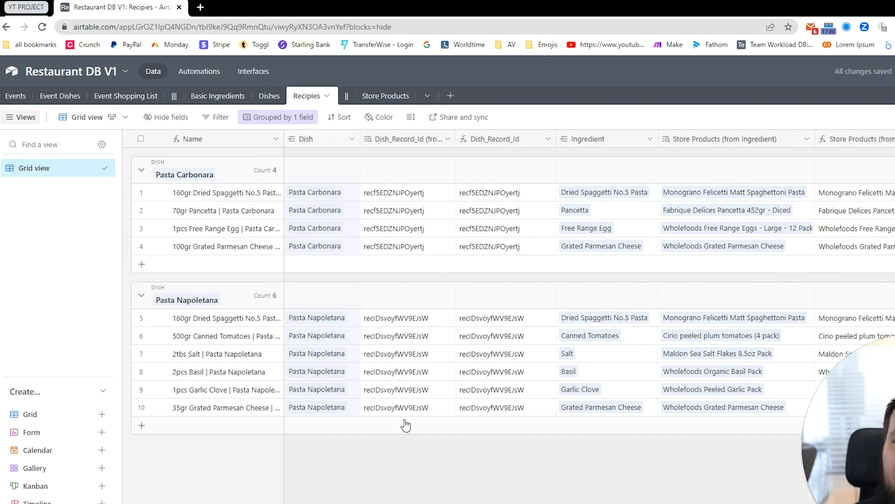
# - Examine how the Recipies Name formula combines Amount, UOM, Ingredient and Dish, and close it without changes
pyautogui.doubleClick(240, 138)
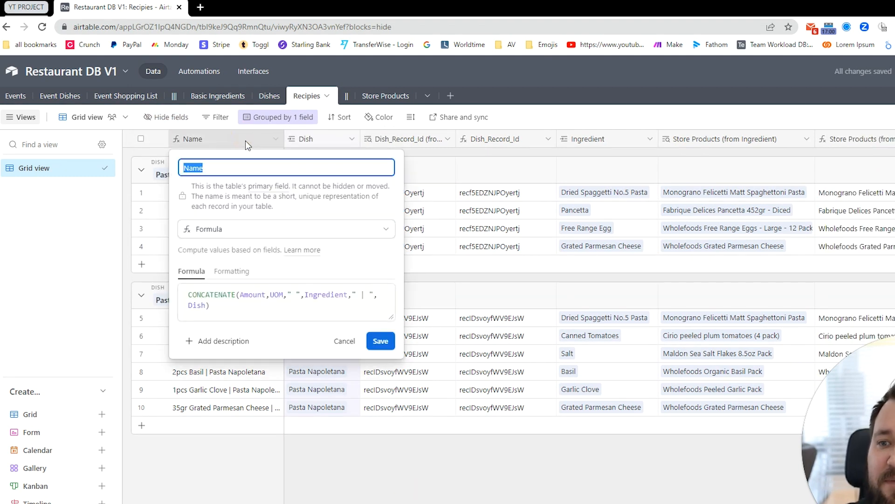
pyautogui.click(250, 295)
pyautogui.click(278, 295)
pyautogui.doubleClick(293, 295)
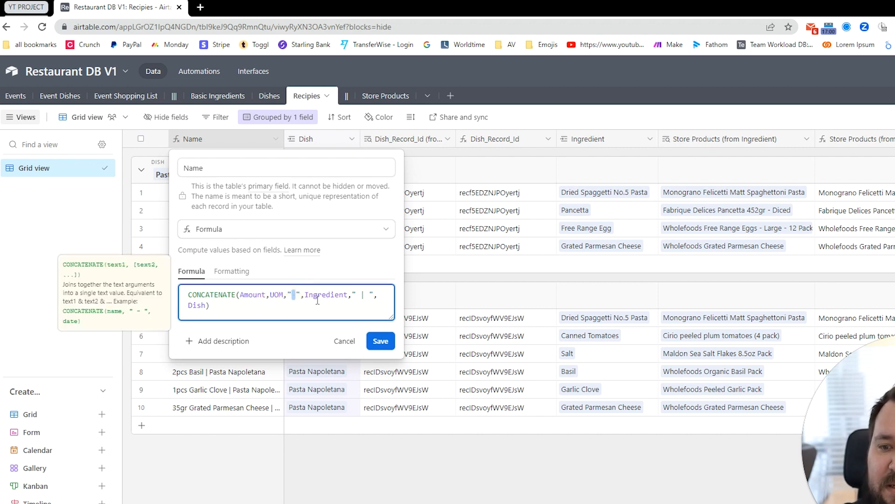
pyautogui.moveTo(304, 297); pyautogui.dragTo(365, 295)
pyautogui.click(368, 295)
pyautogui.click(226, 310)
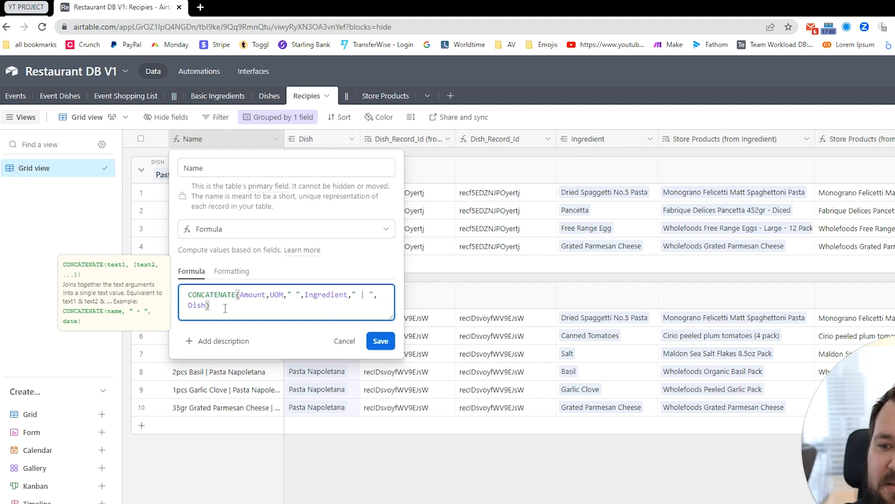
pyautogui.click(407, 481)
# - Widen the Name column enough to show the full recipe names and review the Pasta Carbonara entries
pyautogui.moveTo(283, 142); pyautogui.dragTo(506, 146)
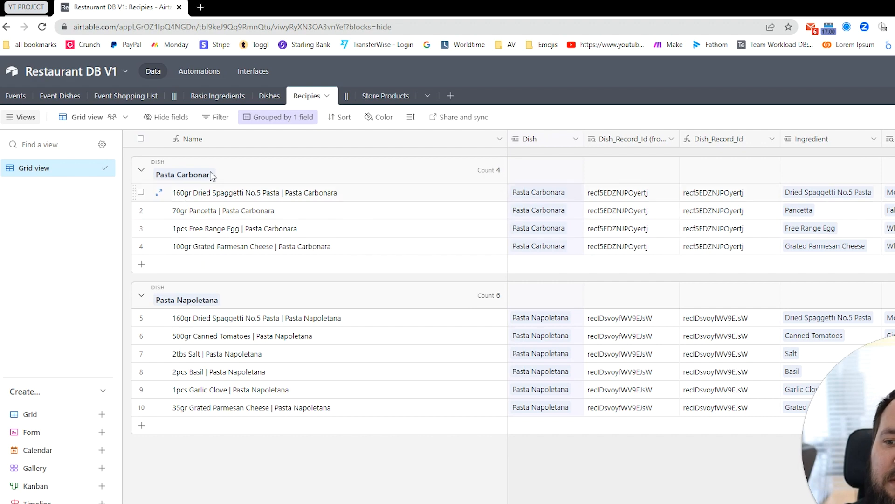
pyautogui.moveTo(508, 138); pyautogui.dragTo(352, 138)
pyautogui.click(258, 198)
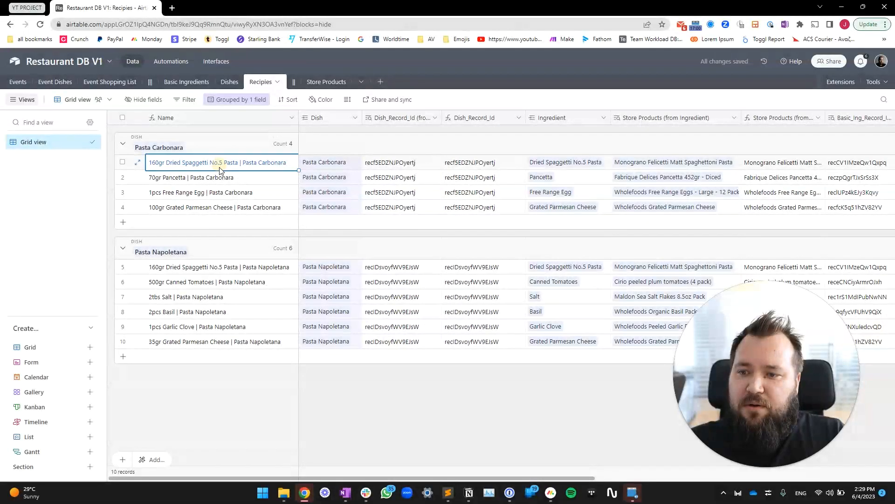
pyautogui.moveTo(221, 170); pyautogui.dragTo(217, 204)
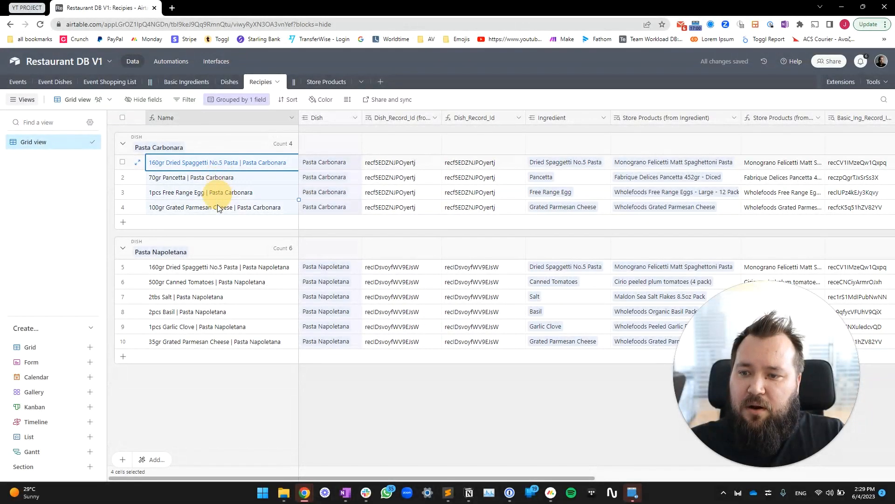
# - Examine the Dish field's link to the Dishes table against the Pasta Carbonara recipe rows, leaving its configuration as it is
pyautogui.doubleClick(339, 115)
pyautogui.click(241, 166)
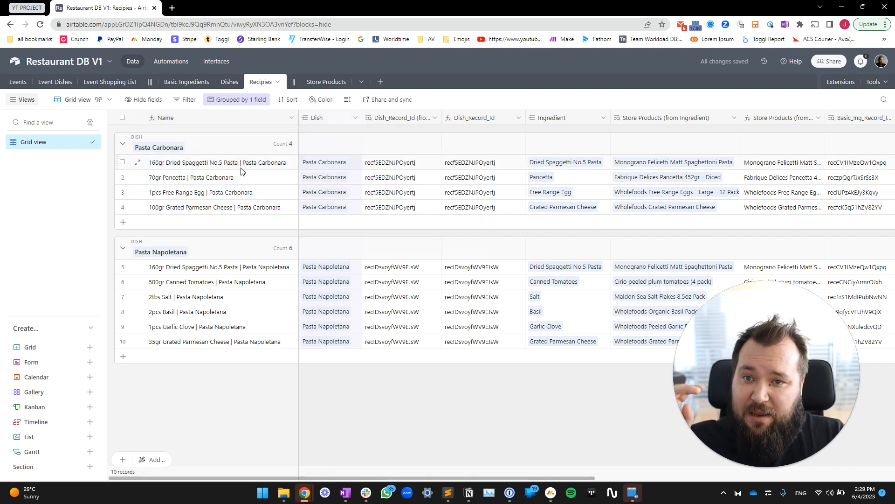
pyautogui.click(240, 169)
pyautogui.click(230, 192)
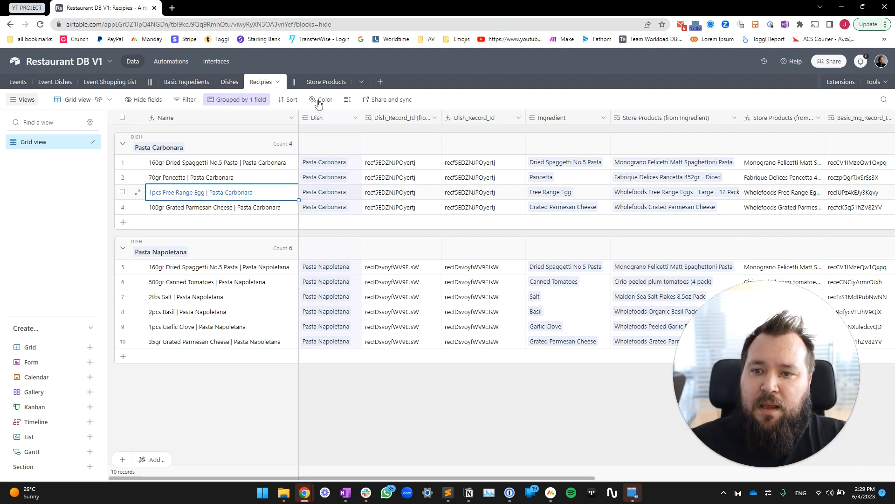
pyautogui.doubleClick(343, 117)
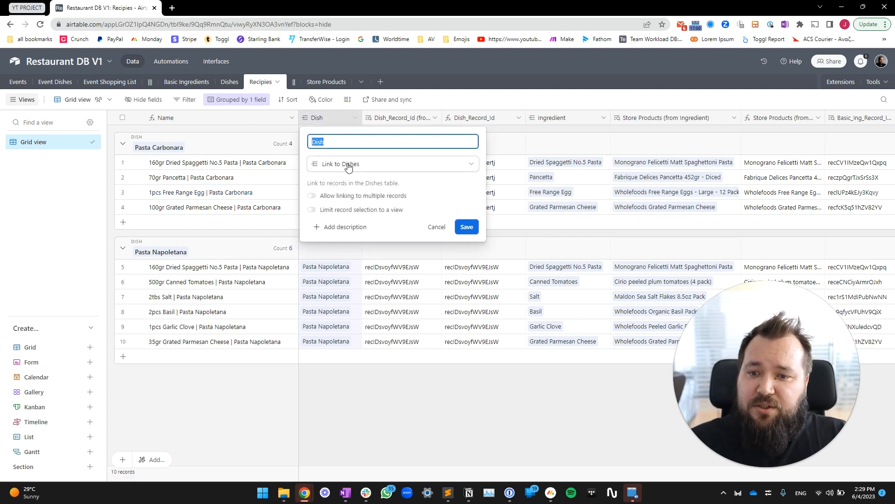
pyautogui.click(236, 169)
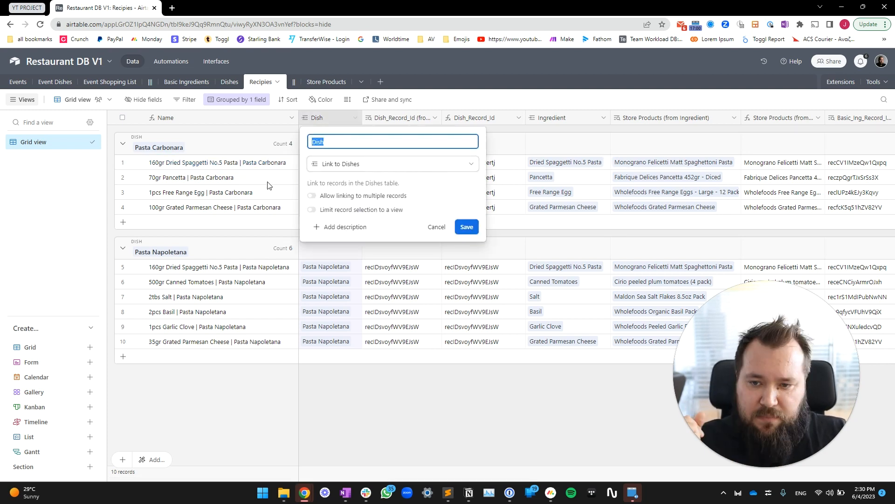
pyautogui.click(270, 182)
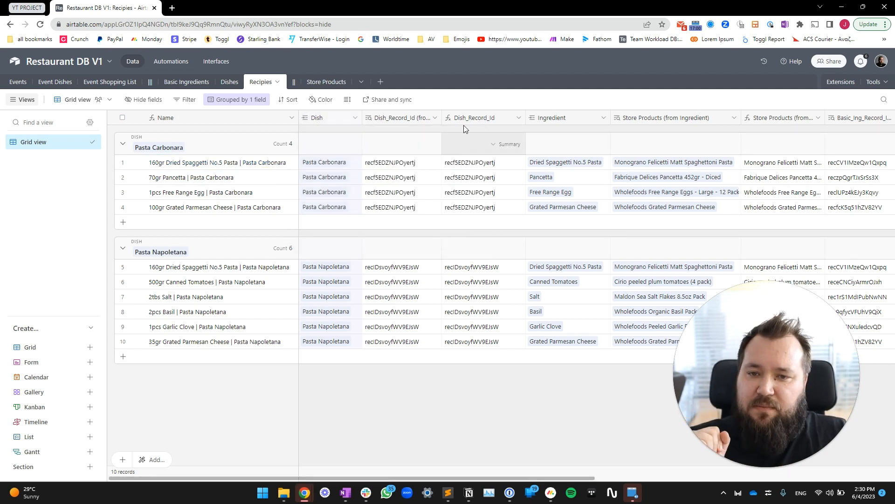
# - Examine the Dish_Record_Id (from Dish) lookup settings and the Dish_Record_Id CONCATENATE formula without changing them
pyautogui.doubleClick(423, 116)
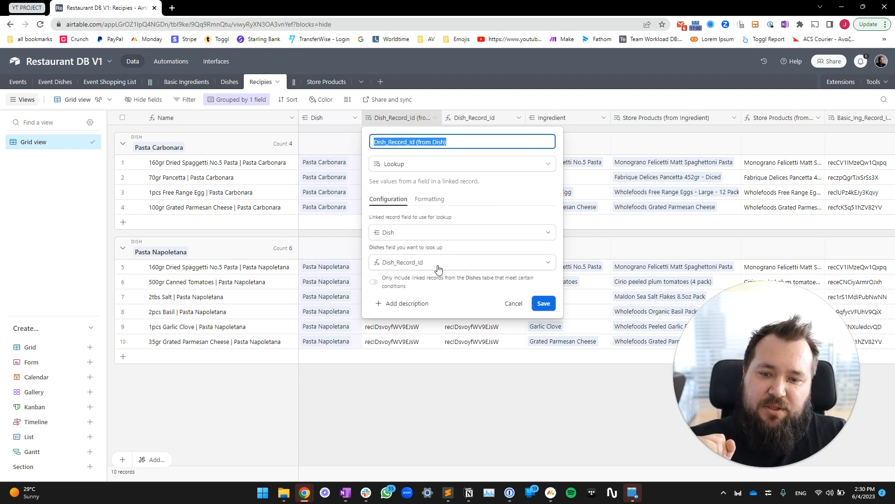
pyautogui.press('Escape')
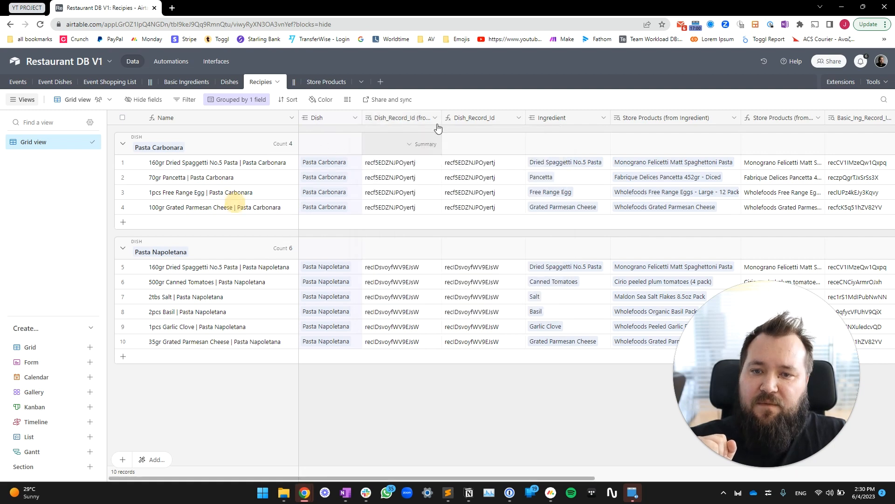
pyautogui.doubleClick(488, 117)
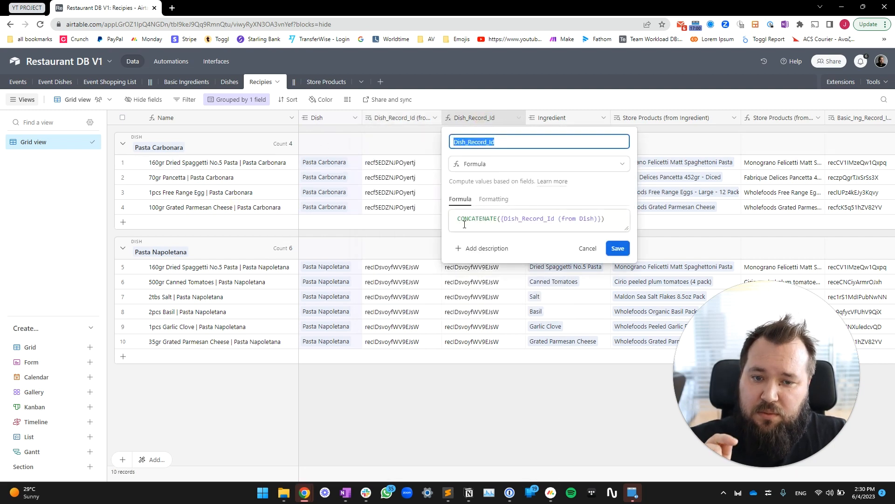
pyautogui.click(615, 220)
pyautogui.moveTo(615, 220); pyautogui.dragTo(452, 217)
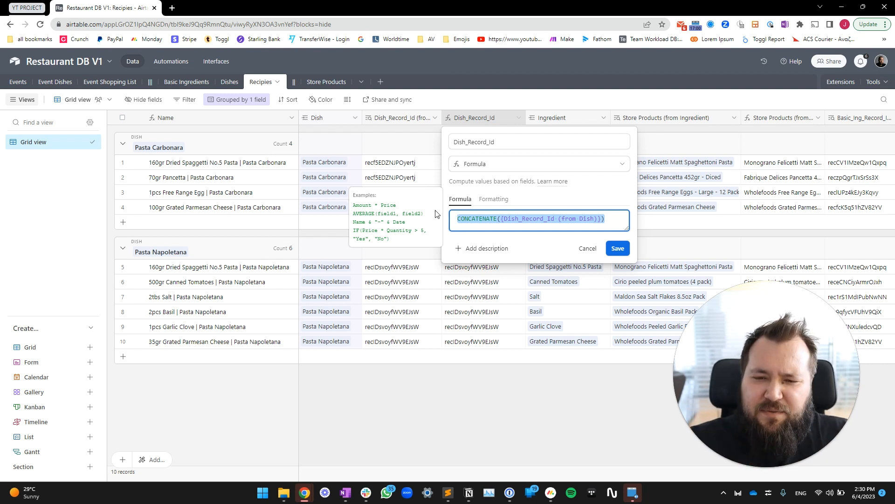
pyautogui.click(419, 166)
# - Compare the Pasta Carbonara record IDs in the Dish_Record_Id (from Dish) lookup column with those in the Dish_Record_Id formula column
pyautogui.moveTo(418, 166); pyautogui.dragTo(416, 191)
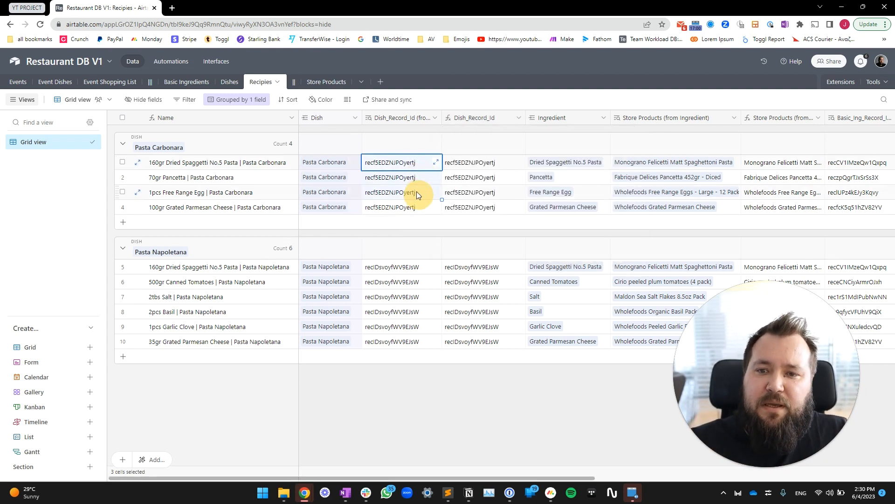
pyautogui.click(418, 168)
pyautogui.moveTo(419, 169)
pyautogui.mouseDown()
pyautogui.moveTo(410, 174)
pyautogui.moveTo(424, 184)
pyautogui.mouseUp()
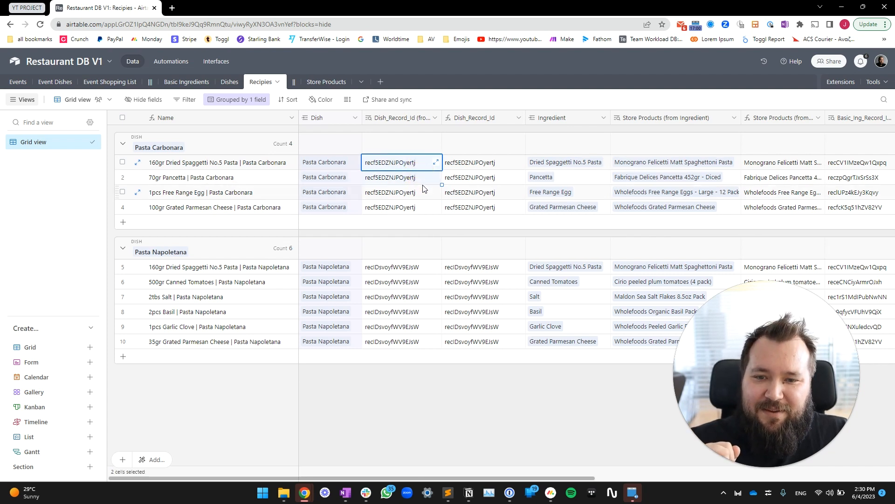
pyautogui.click(420, 196)
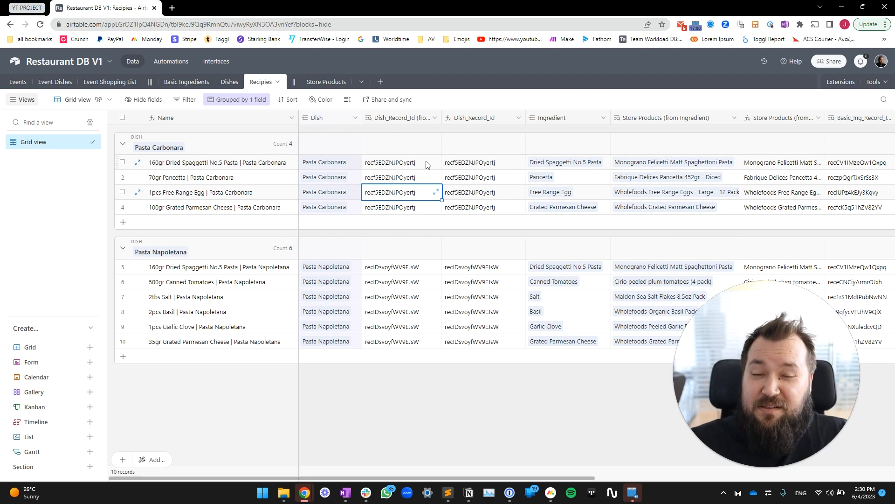
pyautogui.moveTo(424, 168); pyautogui.dragTo(480, 178)
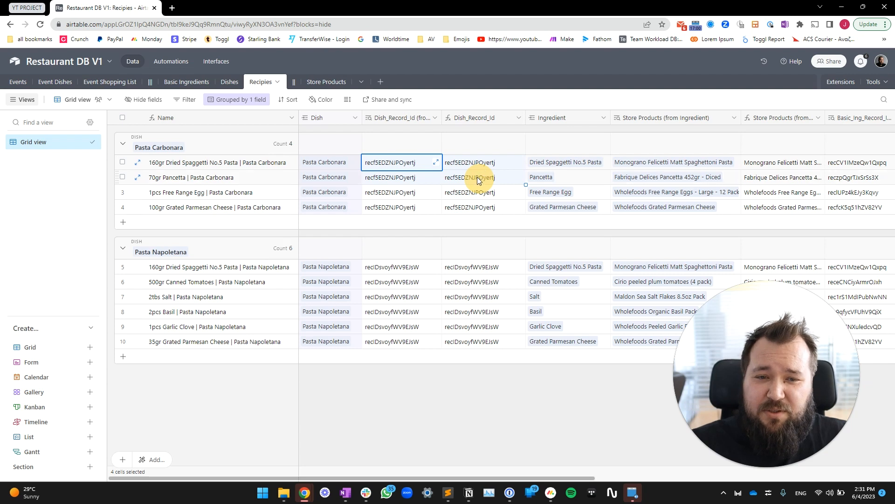
pyautogui.click(479, 176)
pyautogui.click(494, 161)
# - Recheck the Dish_Record_Id formula and compare its output with the lookup value in the first Pasta Carbonara row
pyautogui.click(487, 116)
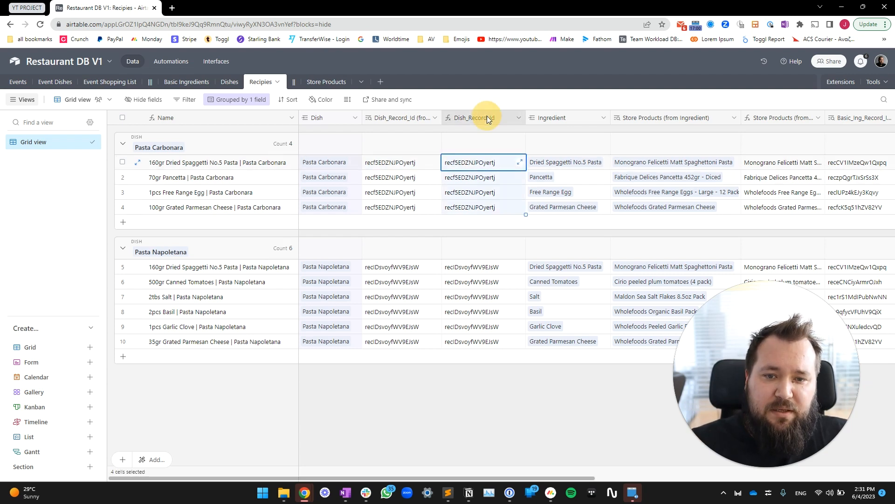
pyautogui.doubleClick(487, 115)
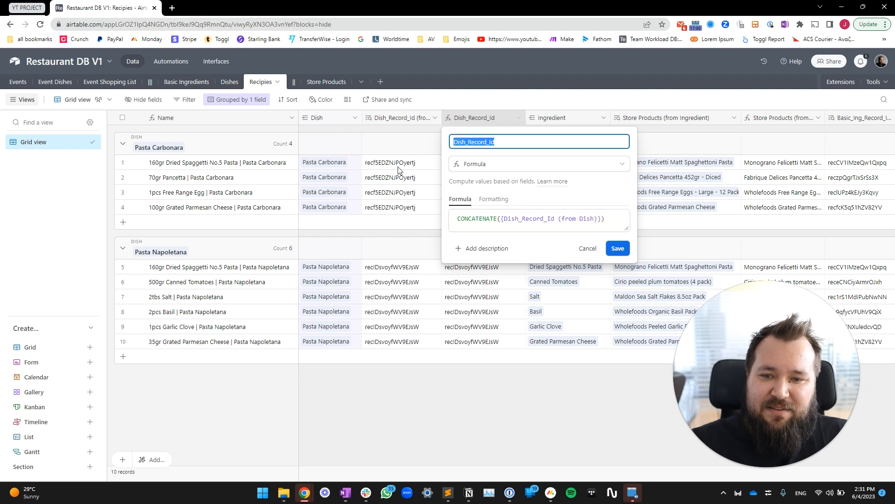
pyautogui.click(415, 164)
pyautogui.moveTo(492, 166); pyautogui.dragTo(460, 177)
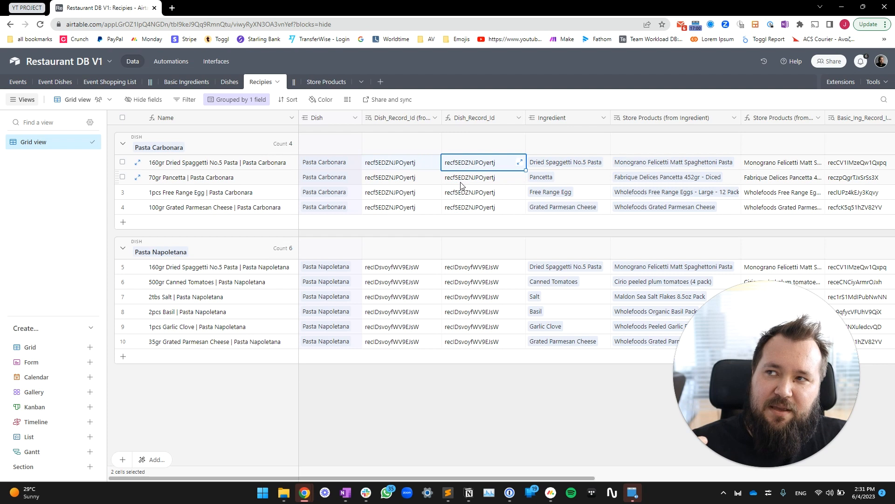
# - Narrow the Dish_Record_Id column slightly and view the configuration of the Ingredient link field without changing it
pyautogui.click(468, 179)
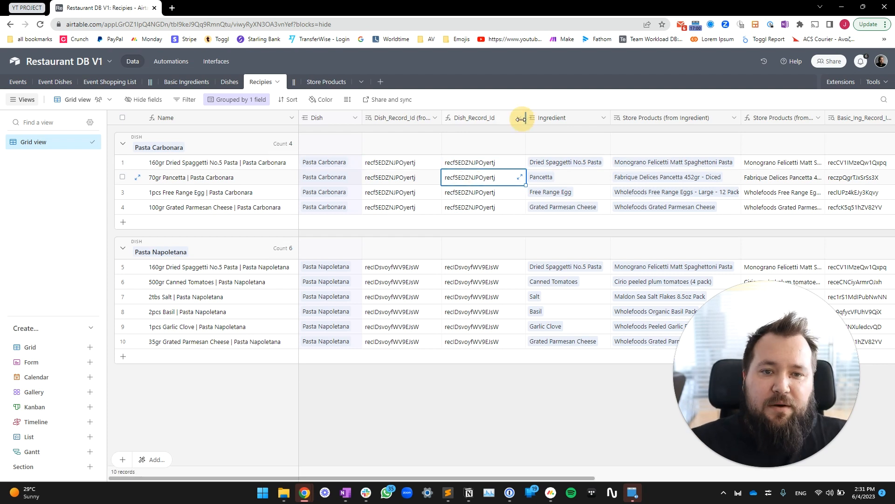
pyautogui.moveTo(526, 118); pyautogui.dragTo(518, 118)
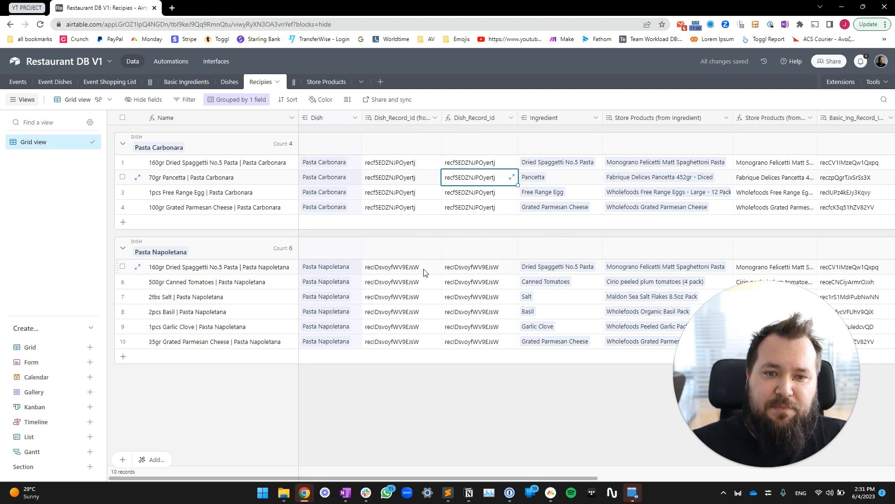
pyautogui.hscroll(4, 423, 269)
pyautogui.hscroll(-3, 424, 268)
pyautogui.doubleClick(505, 119)
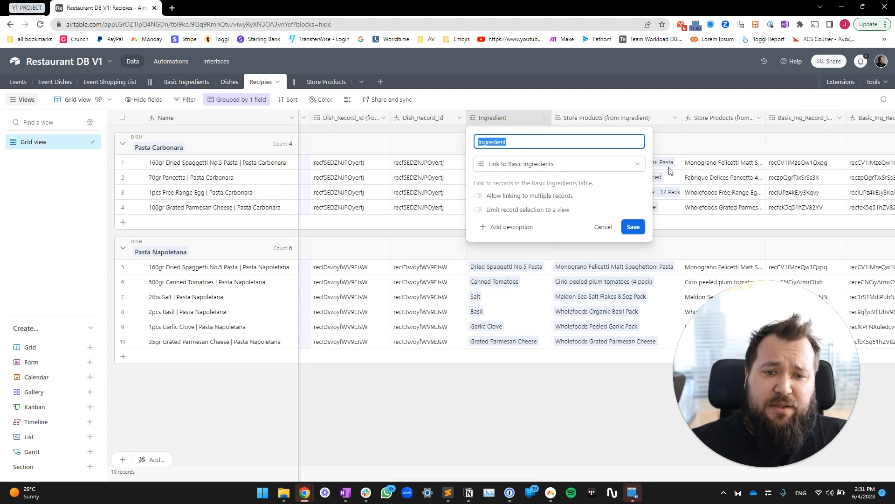
pyautogui.press('Escape')
# - Inspect the lookup configuration of the Store Products (from Ingredient) field, then close it unchanged
pyautogui.hscroll(1, 527, 130)
pyautogui.click(543, 117)
pyautogui.doubleClick(543, 117)
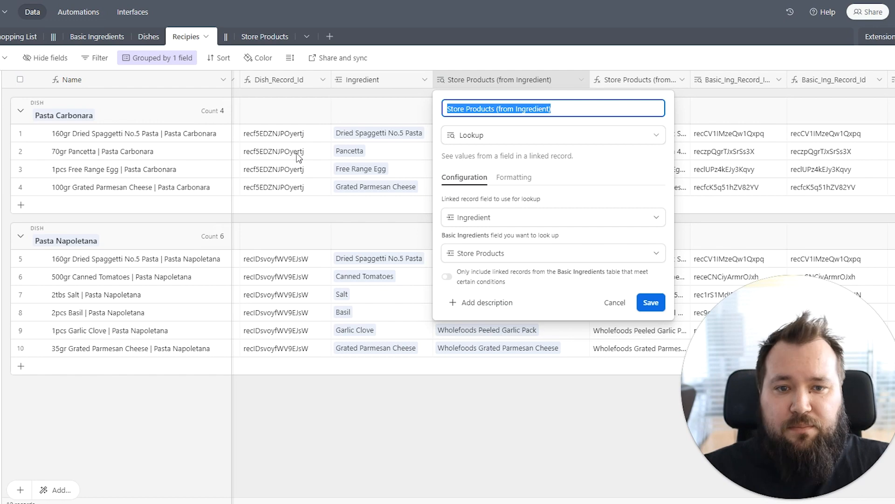
pyautogui.press('Escape')
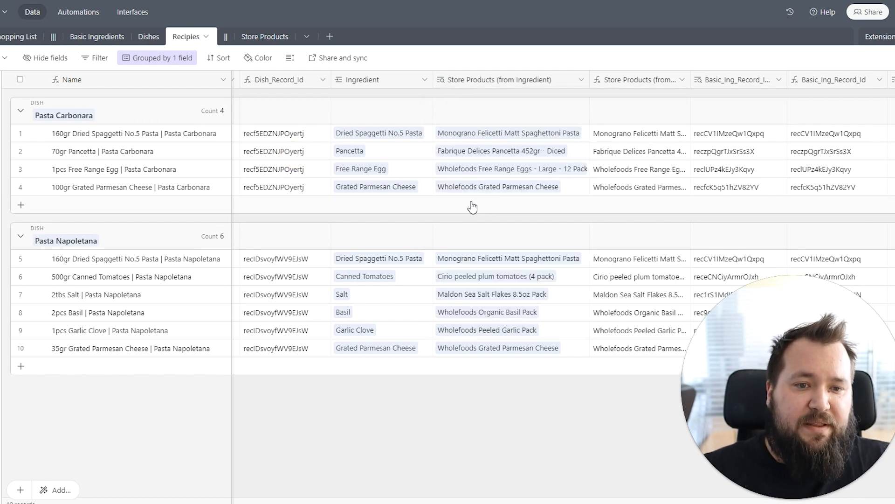
# - Widen the Store Products (from Ingredient) - Name column to show its full title, and examine its formula and resulting product names
pyautogui.hscroll(3, 522, 330)
pyautogui.hscroll(2, 523, 329)
pyautogui.moveTo(518, 78); pyautogui.dragTo(658, 74)
pyautogui.doubleClick(497, 79)
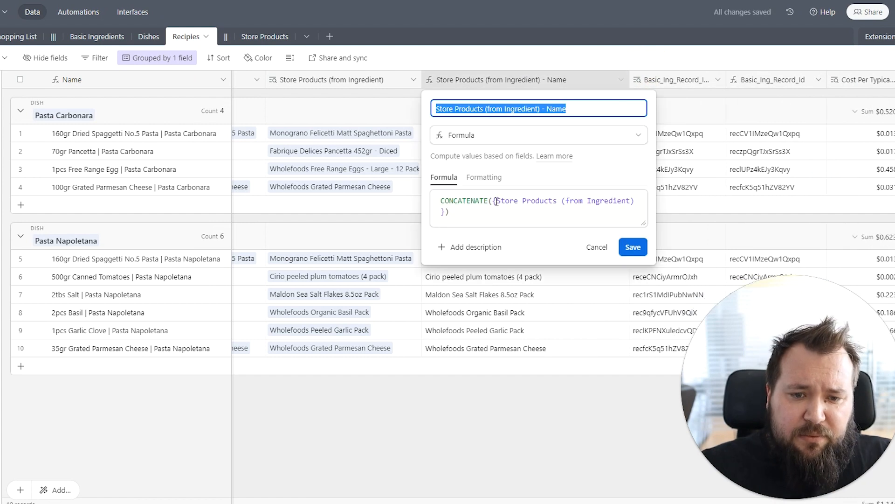
pyautogui.moveTo(493, 204)
pyautogui.mouseDown()
pyautogui.moveTo(540, 205)
pyautogui.moveTo(506, 211)
pyautogui.mouseUp()
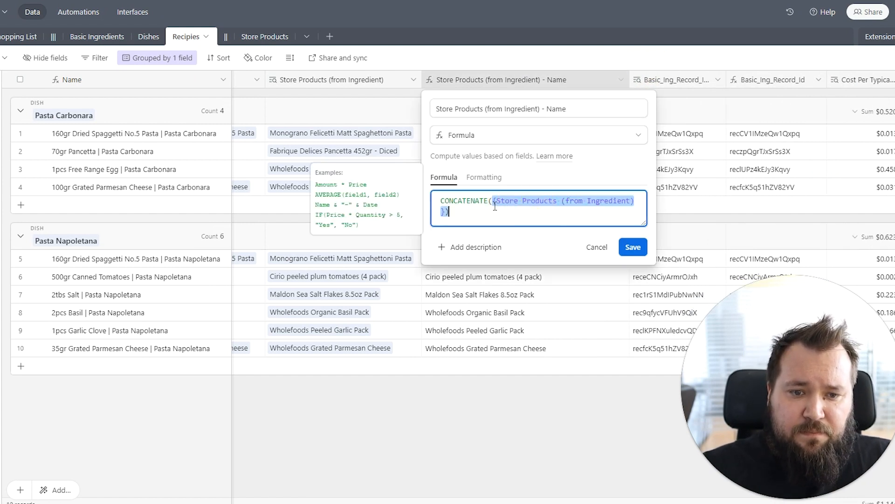
pyautogui.click(465, 355)
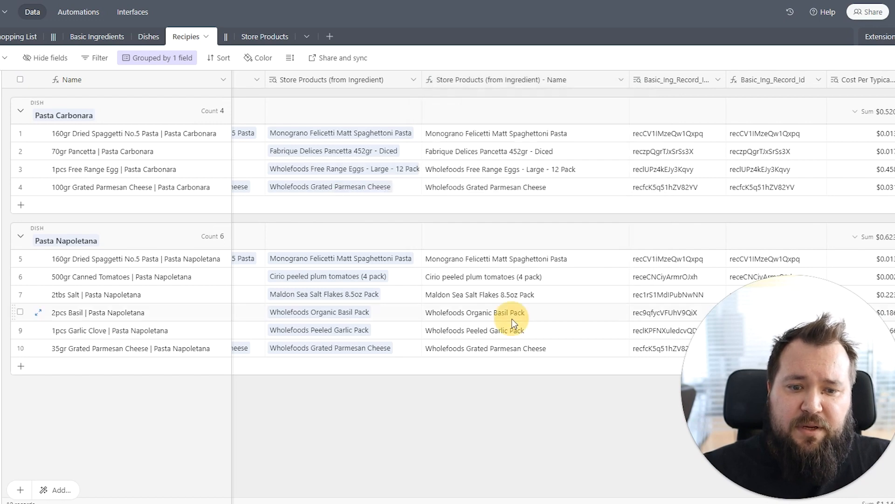
pyautogui.moveTo(552, 134); pyautogui.dragTo(558, 176)
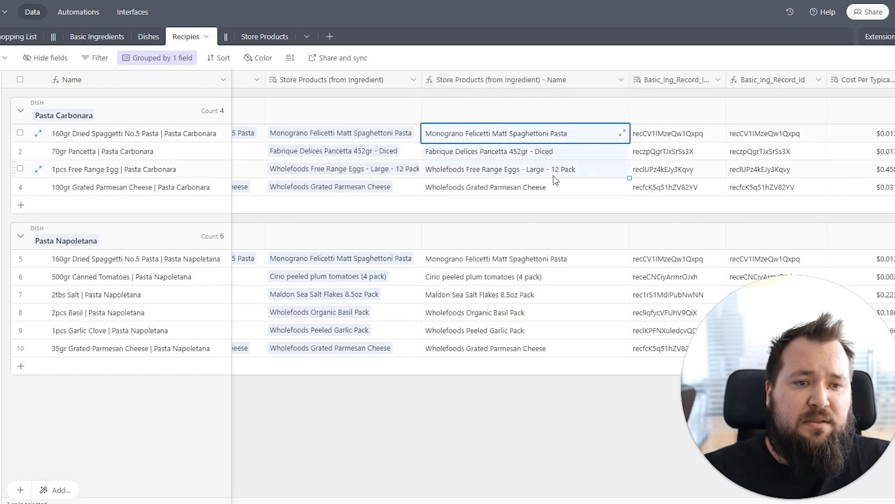
# - Widen the Basic_Ing_Record_Id (from Ingredient) column and inspect which linked field and value it looks up
pyautogui.hscroll(5, 536, 140)
pyautogui.moveTo(496, 82); pyautogui.dragTo(583, 80)
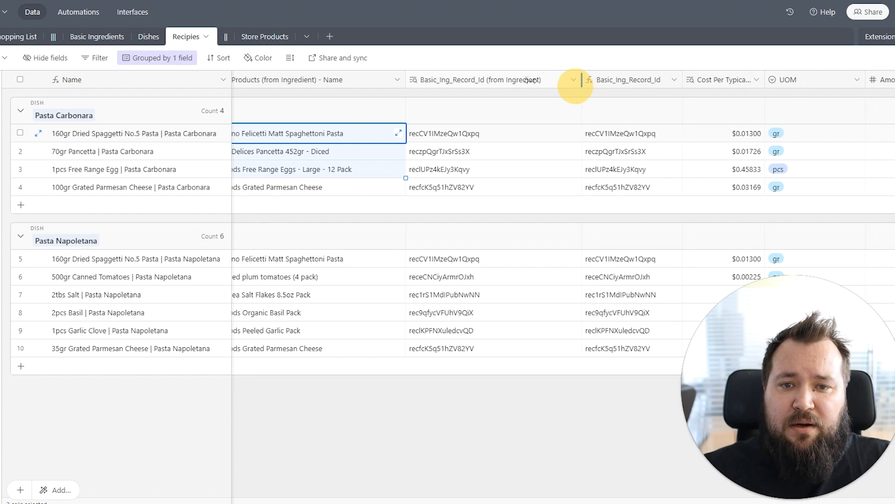
pyautogui.doubleClick(465, 78)
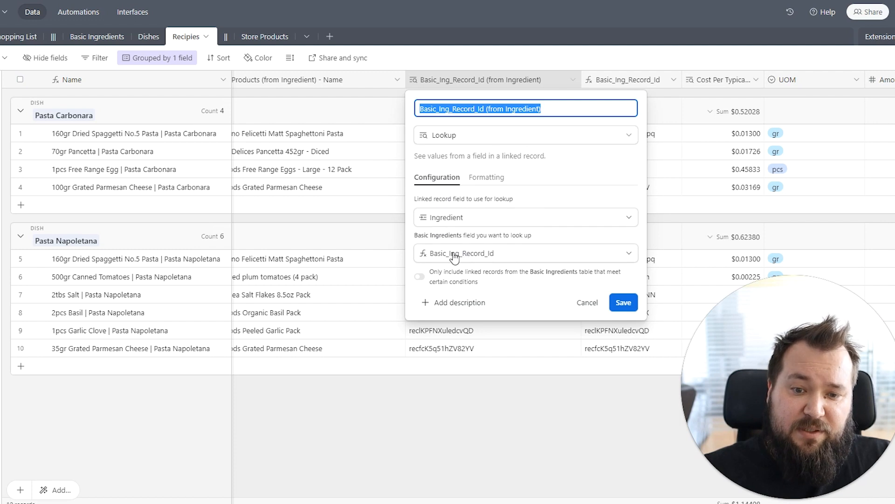
pyautogui.press('Return')
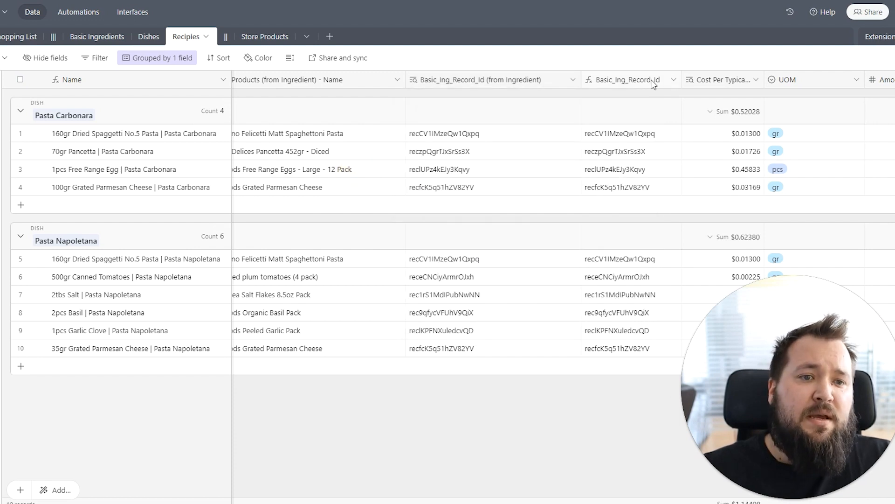
# - Examine the formula of the Basic_Ing_Record_Id field, and narrow the neighbouring Basic_Ing_Record_Id (from Ingredient) column again
pyautogui.doubleClick(650, 80)
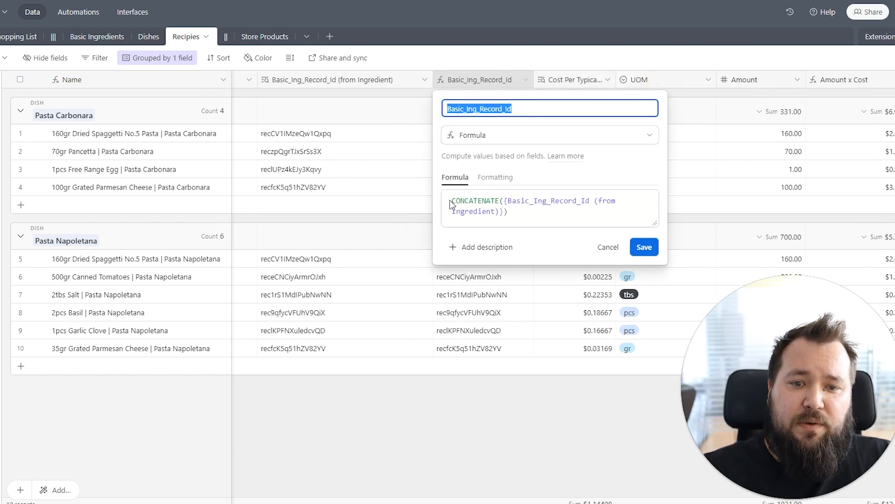
pyautogui.click(509, 212)
pyautogui.moveTo(508, 212); pyautogui.dragTo(451, 201)
pyautogui.click(369, 143)
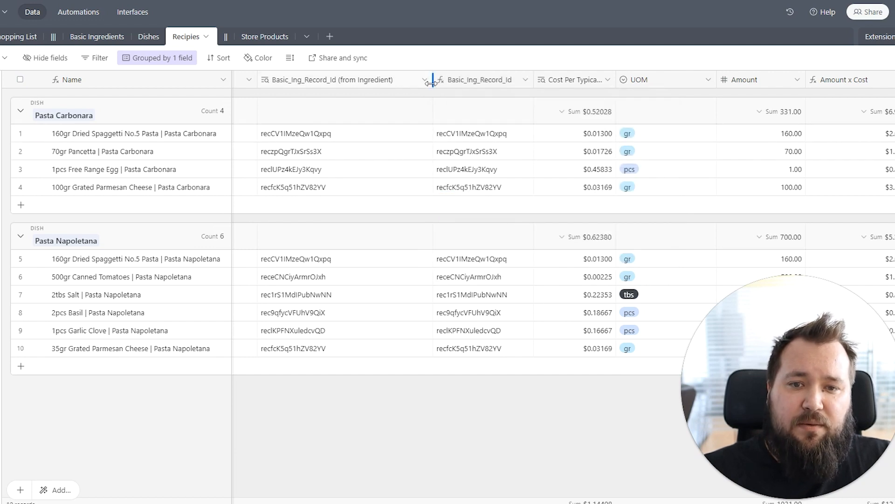
pyautogui.click(422, 137)
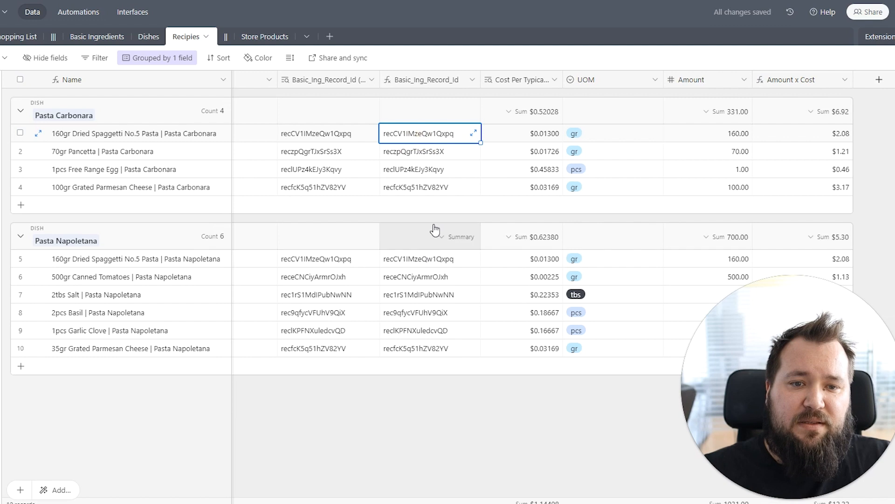
# - Widen the Cost Per Typical UOM (from Store Products) (from Ingredient) column and inspect its lookup configuration
pyautogui.moveTo(563, 79); pyautogui.dragTo(614, 79)
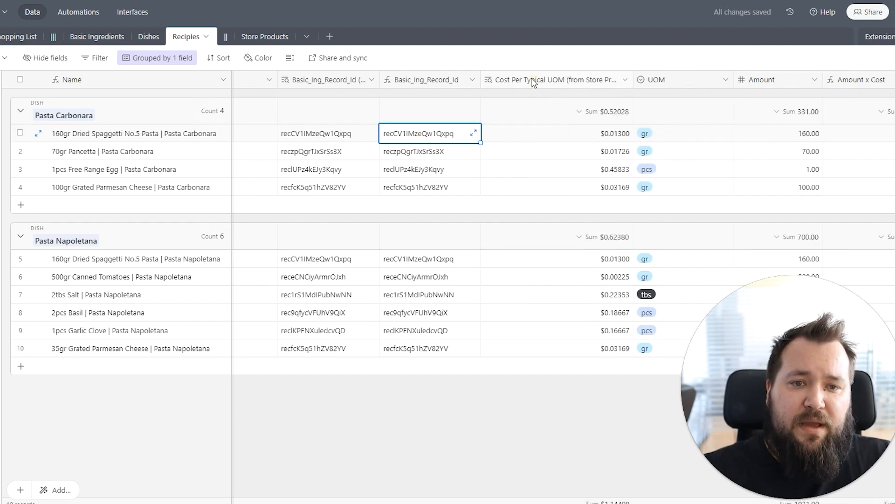
pyautogui.doubleClick(532, 80)
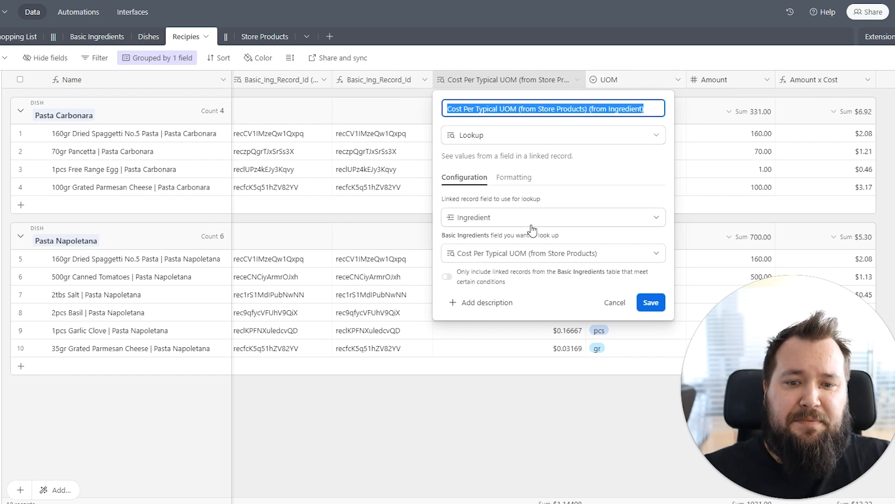
pyautogui.press('Return')
# - Examine the ingredients' cost per typical UOM, and the UOM, Amount and Amount x Cost values of the first Pasta Carbonara record
pyautogui.click(556, 134)
pyautogui.moveTo(561, 145); pyautogui.dragTo(559, 186)
pyautogui.click(551, 294)
pyautogui.click(565, 260)
pyautogui.click(555, 132)
pyautogui.click(617, 139)
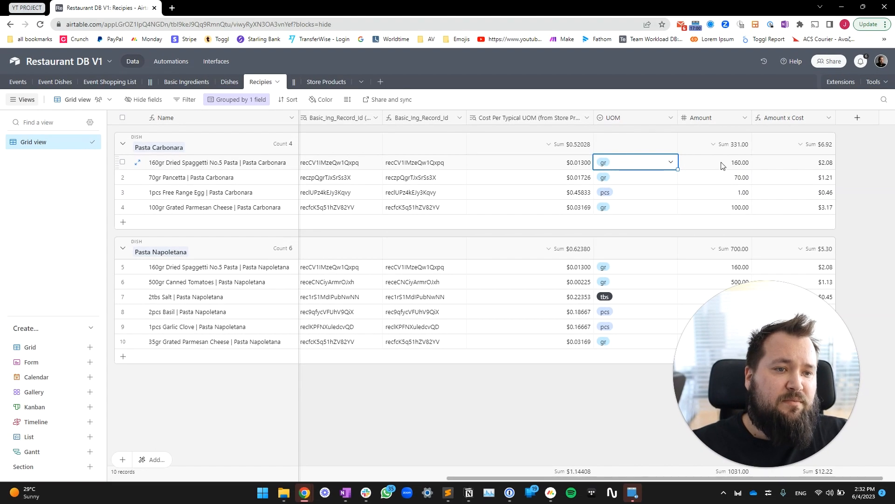
pyautogui.click(721, 163)
pyautogui.click(815, 162)
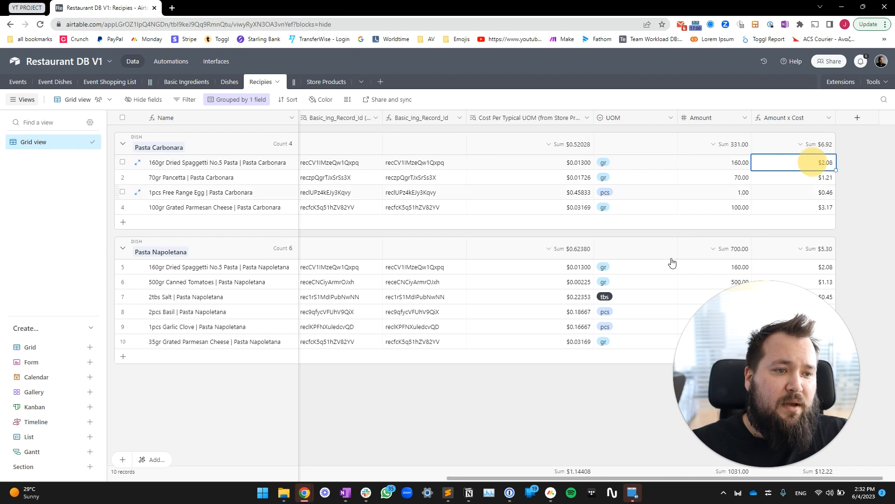
# - Examine how the Amount x Cost formula field multiplies its inputs, then close it unchanged
pyautogui.doubleClick(793, 120)
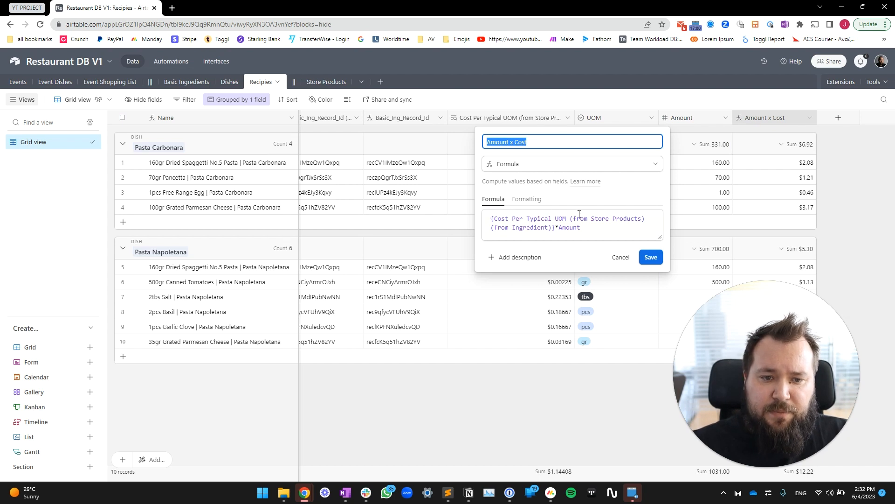
pyautogui.click(559, 227)
pyautogui.moveTo(582, 227); pyautogui.dragTo(551, 228)
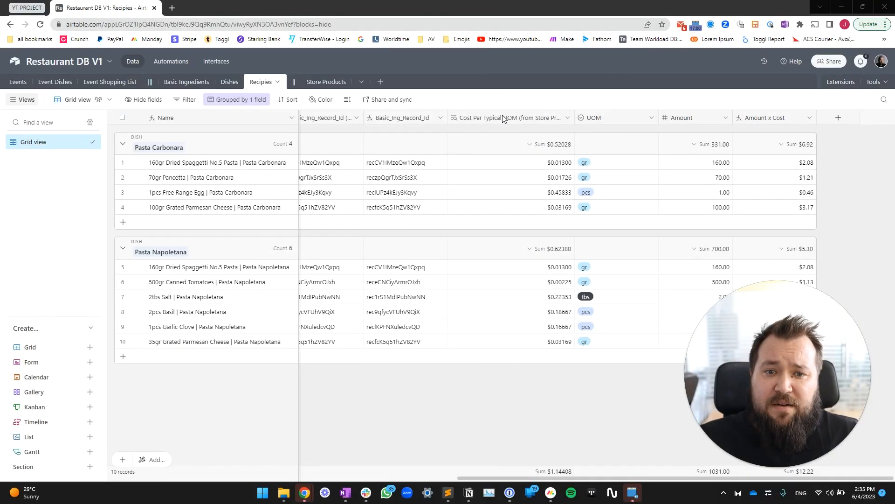
# - Recheck the lookup source of the Cost Per Typical UOM field and the cost of the Pasta Carbonara spaghetti record
pyautogui.doubleClick(503, 118)
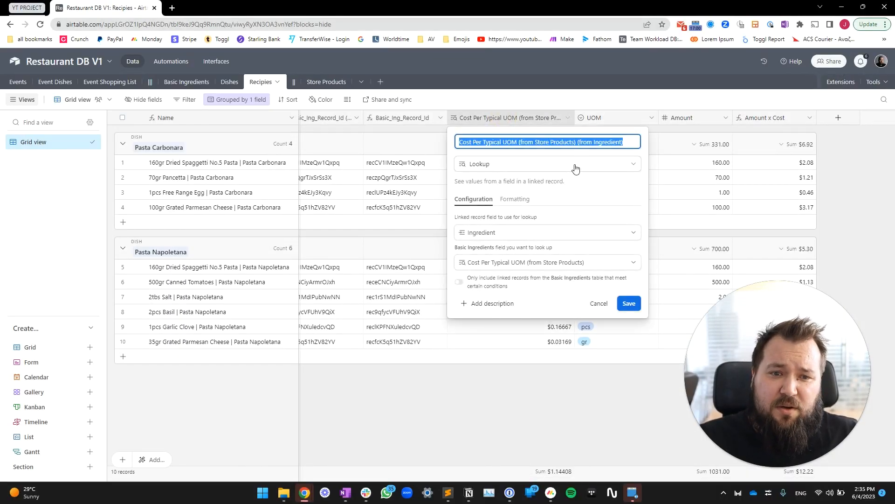
pyautogui.click(474, 414)
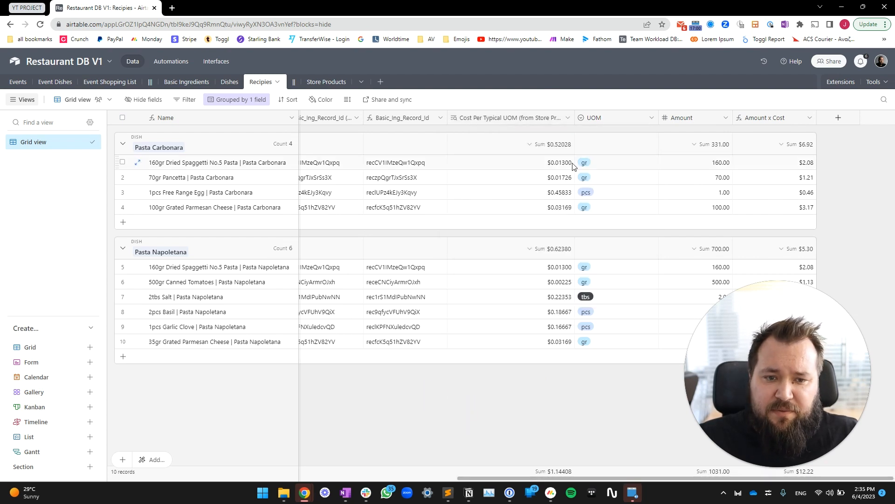
pyautogui.click(572, 164)
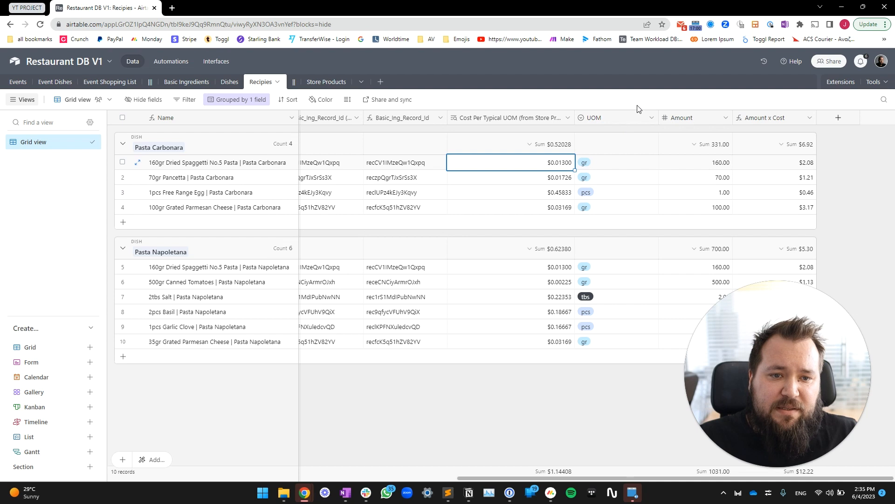
# - Review the single select options of the UOM field and the units assigned to the four Pasta Carbonara ingredients
pyautogui.doubleClick(628, 115)
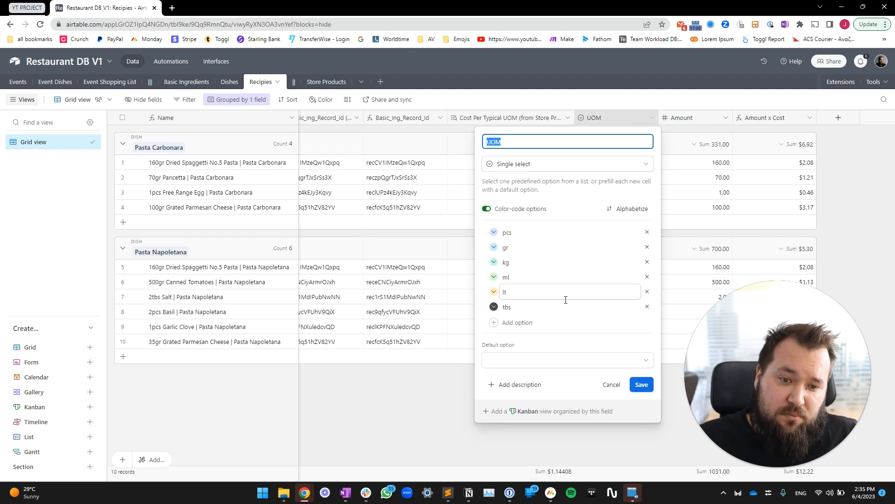
pyautogui.click(457, 426)
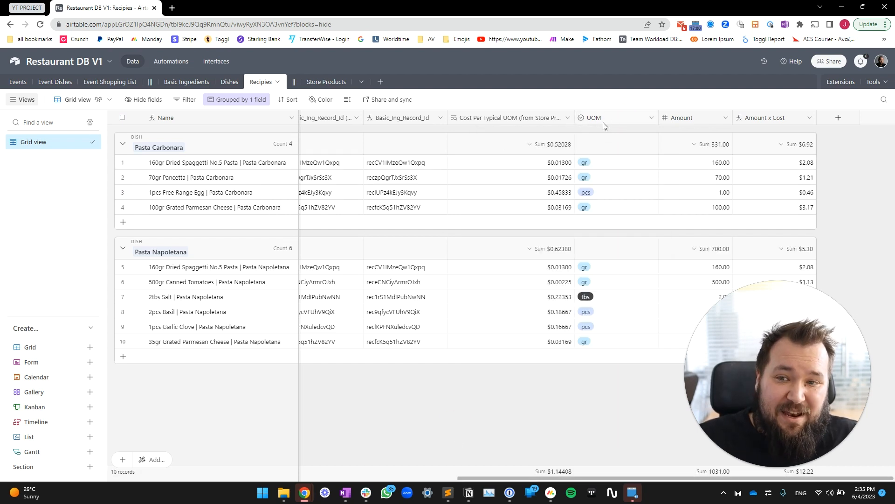
pyautogui.click(620, 164)
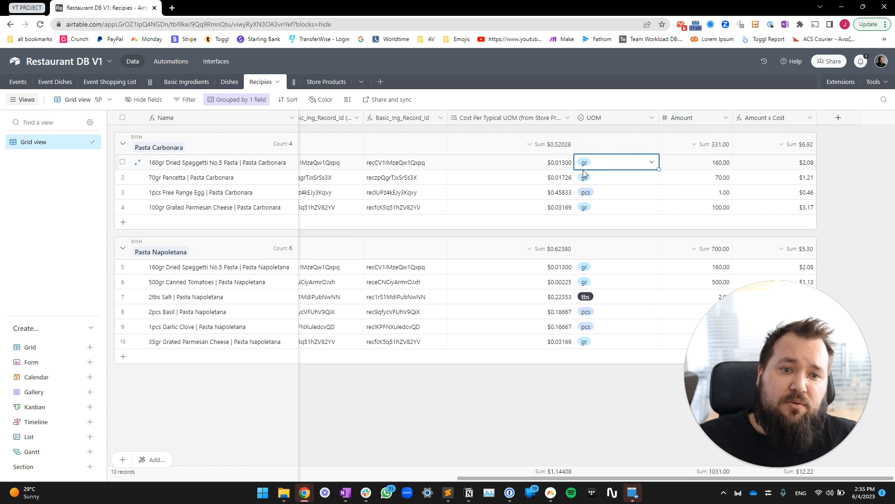
pyautogui.moveTo(625, 168); pyautogui.dragTo(625, 205)
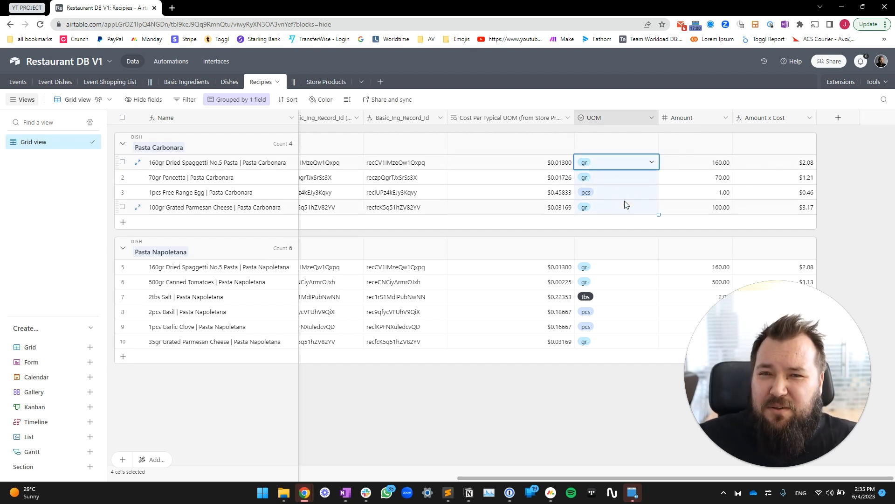
# - Compare the Pasta Carbonara records' unit costs and units with the spaghetti record's Amount and Amount x Cost values
pyautogui.click(528, 192)
pyautogui.click(536, 179)
pyautogui.click(595, 175)
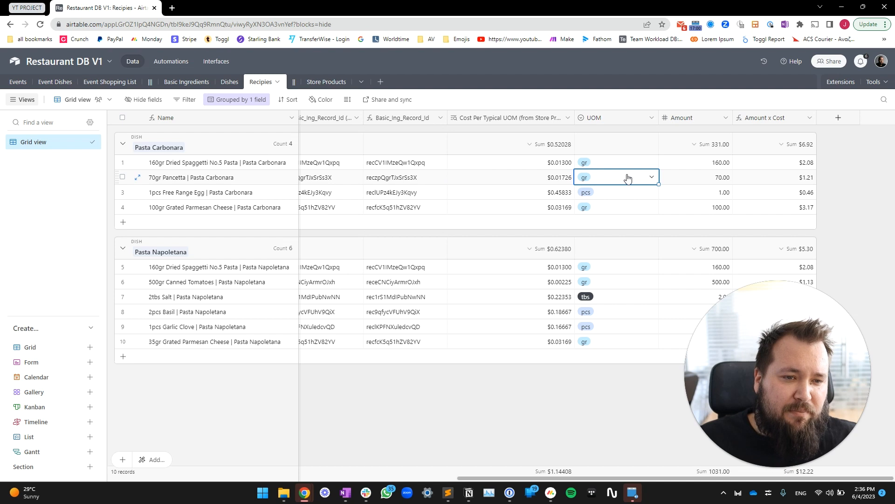
pyautogui.click(710, 162)
pyautogui.click(787, 160)
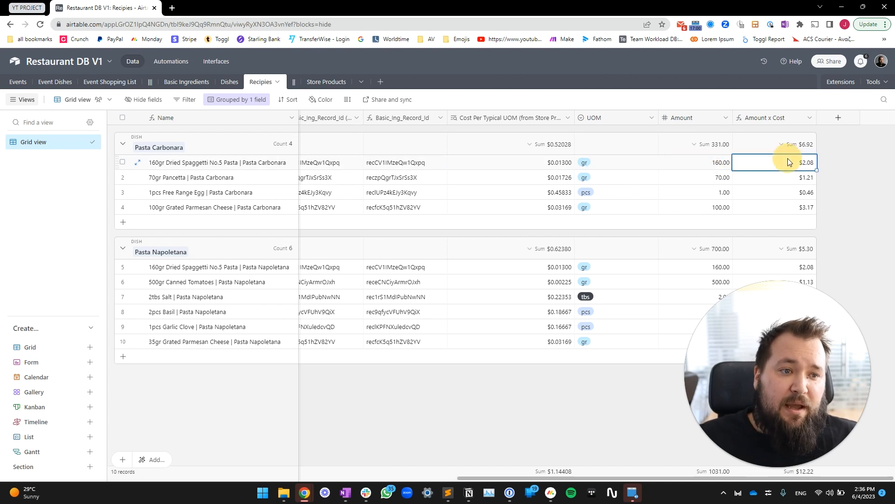
# - Look over the Amount x Cost field's formula once more and cancel without changes
pyautogui.doubleClick(788, 116)
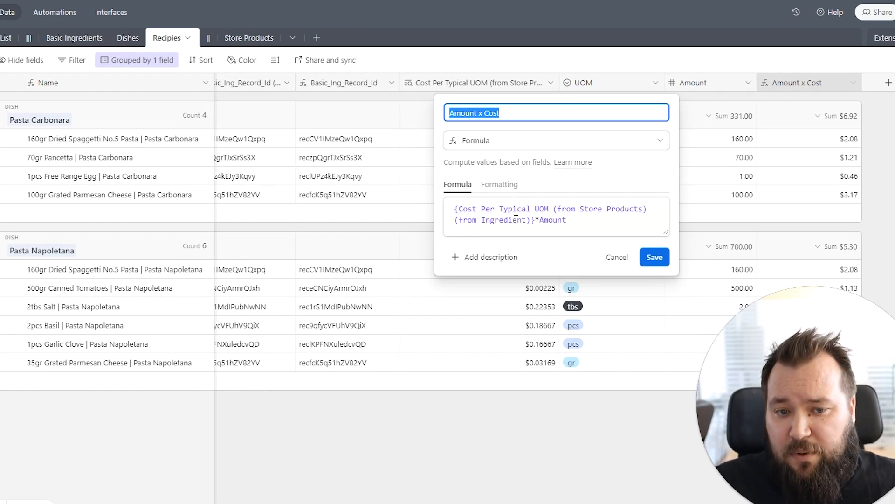
pyautogui.click(534, 218)
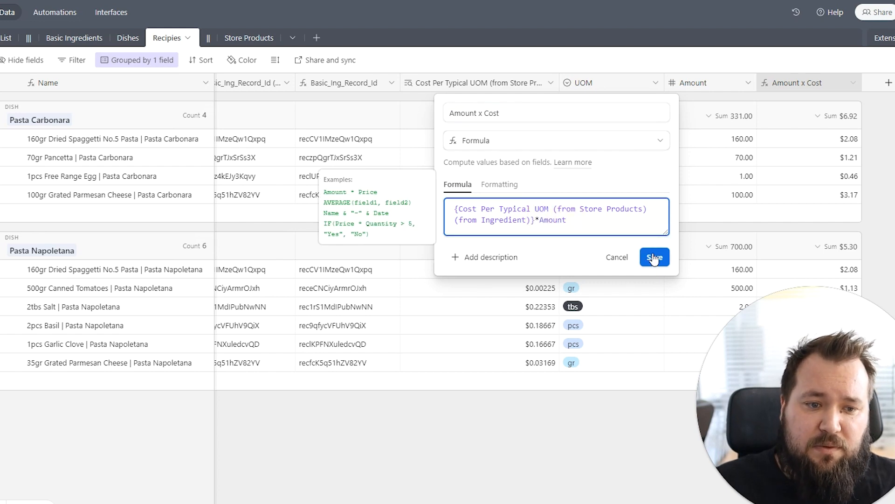
pyautogui.click(623, 257)
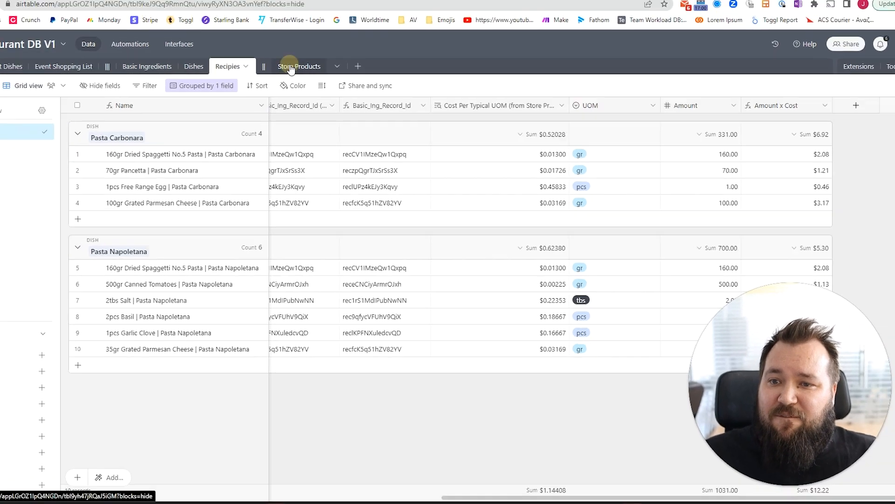
# - Open the Store Products table and select the Name cells of all its records
pyautogui.click(239, 41)
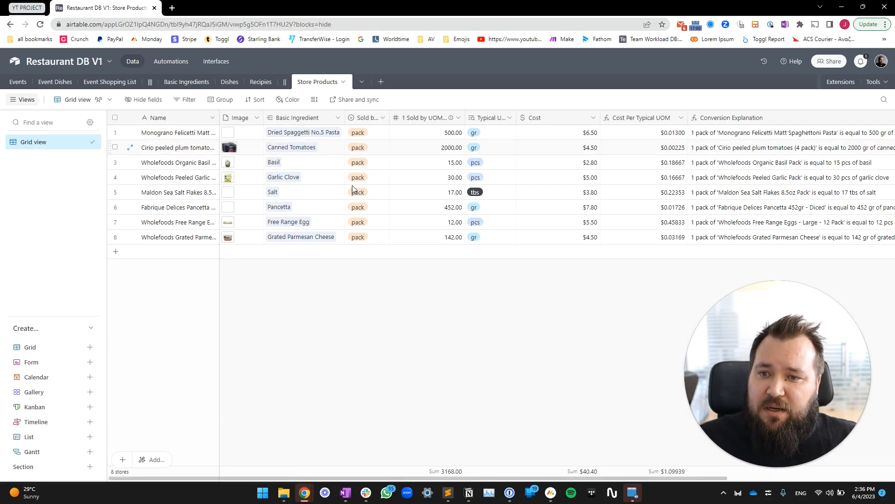
pyautogui.moveTo(177, 134); pyautogui.dragTo(164, 251)
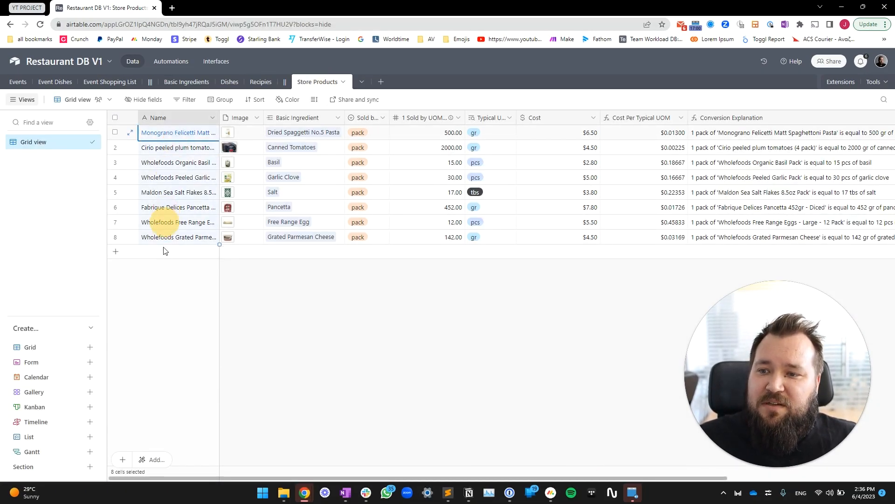
# - Widen the Name column to fit the product names and select the Name cells of all records
pyautogui.click(430, 308)
pyautogui.moveTo(220, 118); pyautogui.dragTo(265, 120)
pyautogui.click(211, 136)
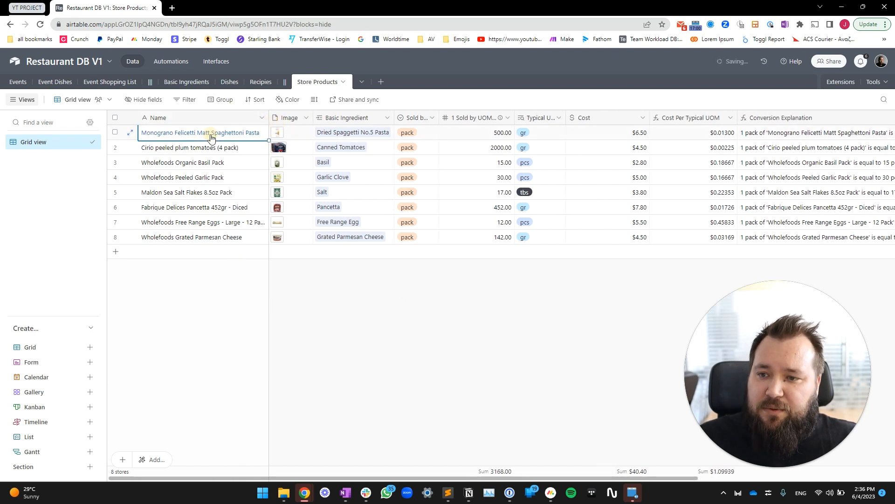
pyautogui.moveTo(211, 136); pyautogui.dragTo(220, 237)
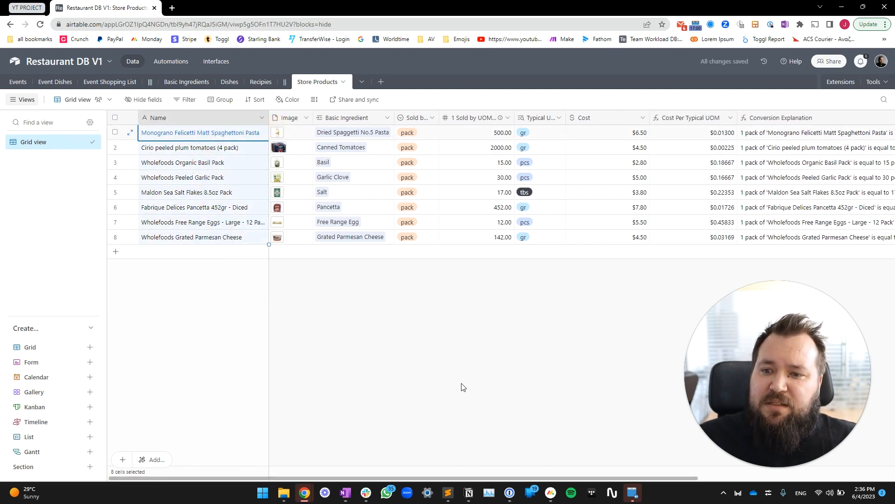
# - Enlarge the product images by setting the row height to Extra Tall and widening the Image column
pyautogui.click(278, 132)
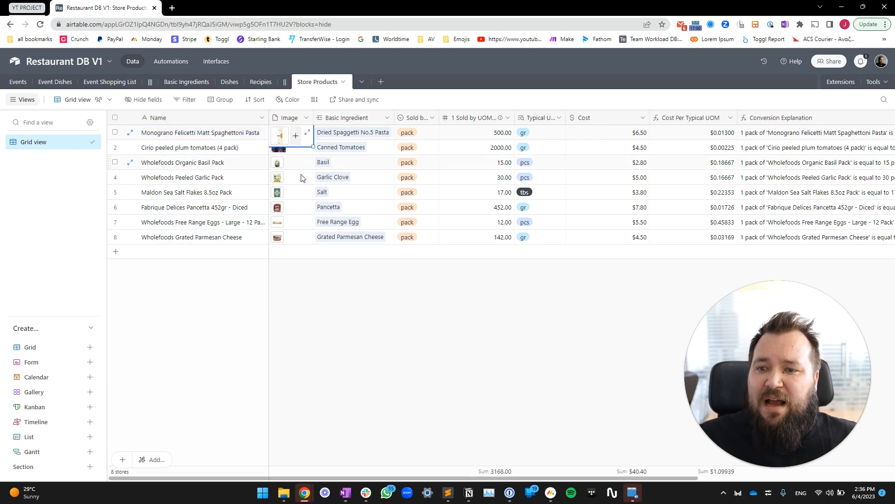
pyautogui.click(315, 99)
pyautogui.click(336, 174)
pyautogui.click(230, 160)
pyautogui.moveTo(313, 117); pyautogui.dragTo(388, 139)
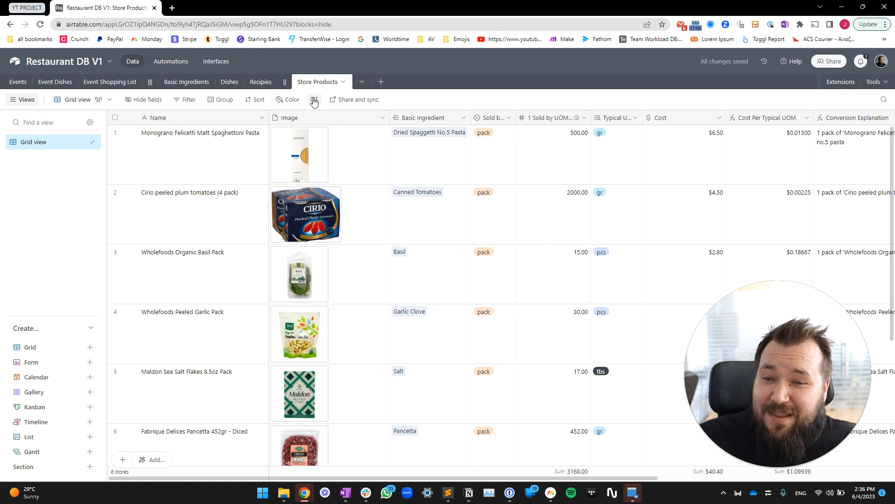
# - Set the row height to Medium and narrow the Image column
pyautogui.click(314, 102)
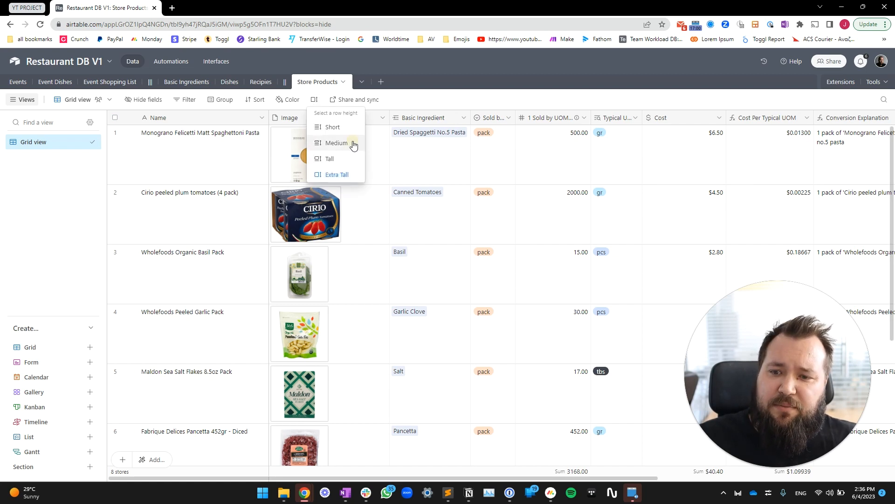
pyautogui.click(337, 143)
pyautogui.click(203, 216)
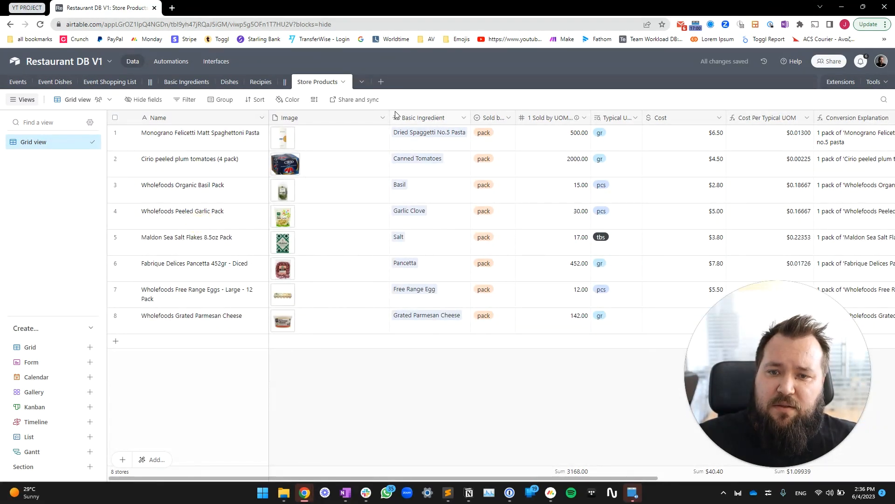
pyautogui.moveTo(377, 120); pyautogui.dragTo(330, 119)
pyautogui.click(322, 135)
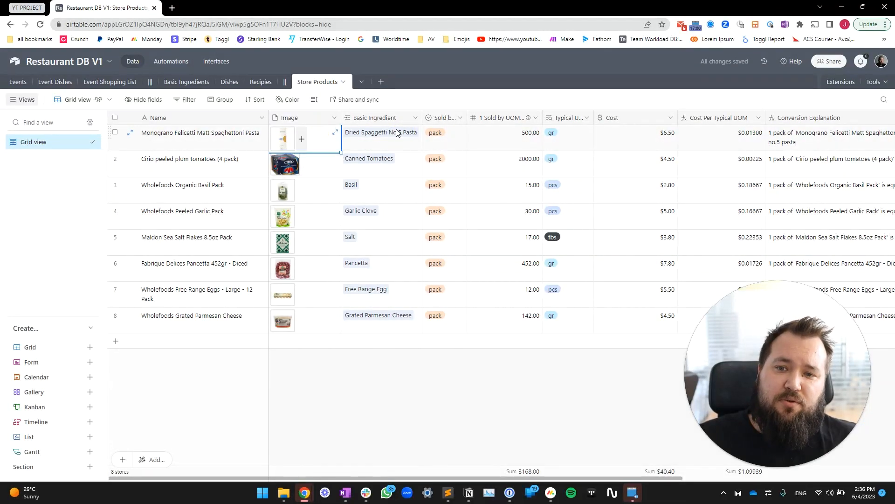
# - Widen the Basic Ingredient column and review its linked record settings, leaving them unchanged
pyautogui.moveTo(418, 122); pyautogui.dragTo(448, 122)
pyautogui.click(426, 140)
pyautogui.doubleClick(426, 118)
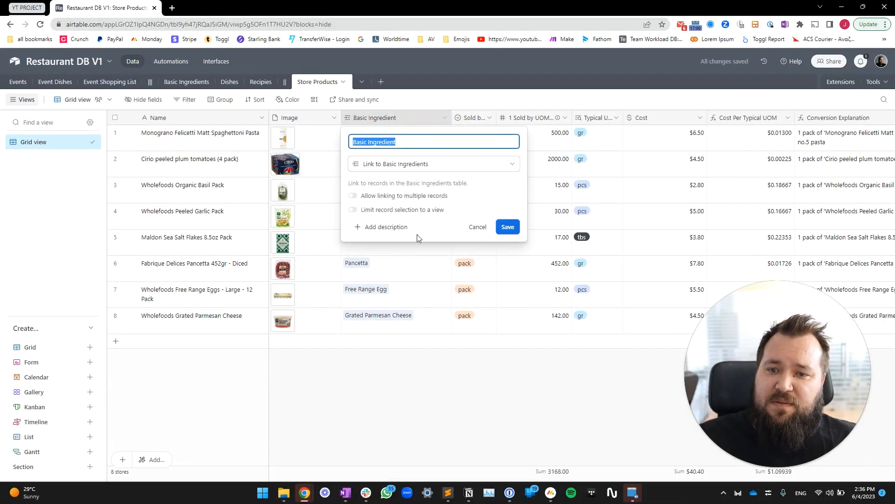
pyautogui.press('Escape')
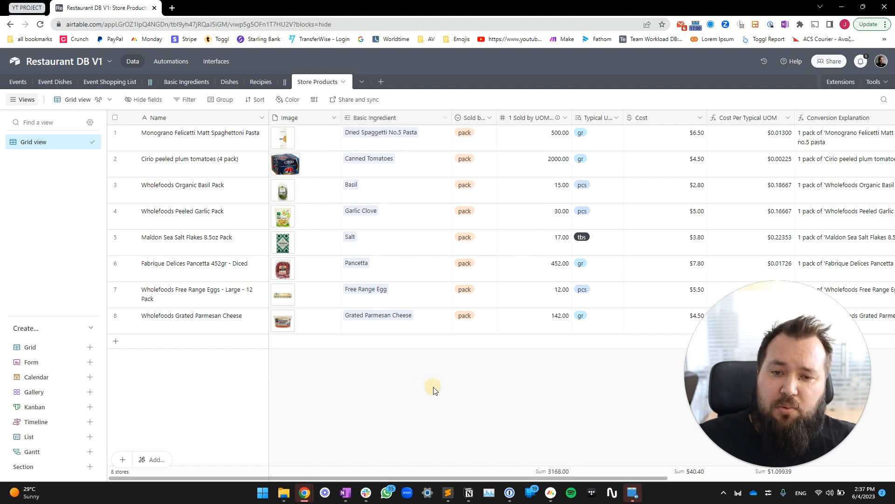
# - Narrow the Basic Ingredient column, widen Sold by UOM to show its full name, and select all its values
pyautogui.click(492, 120)
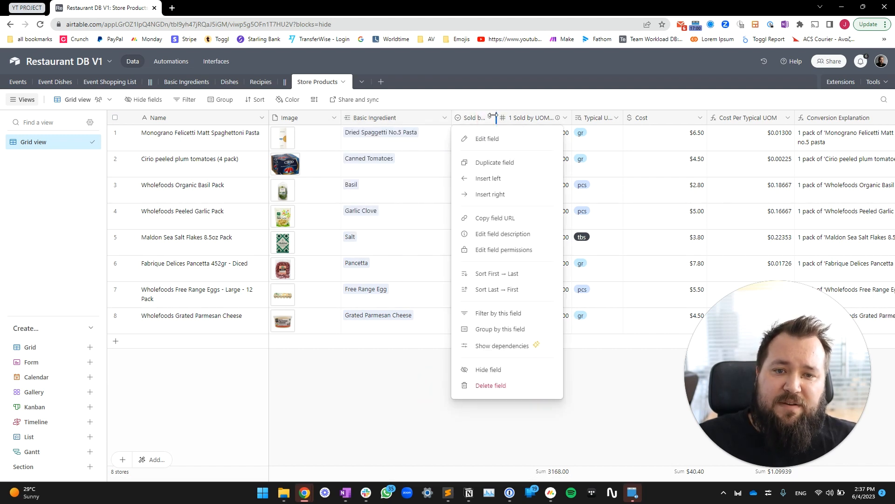
pyautogui.click(365, 407)
pyautogui.moveTo(452, 122); pyautogui.dragTo(419, 124)
pyautogui.moveTo(462, 121); pyautogui.dragTo(471, 340)
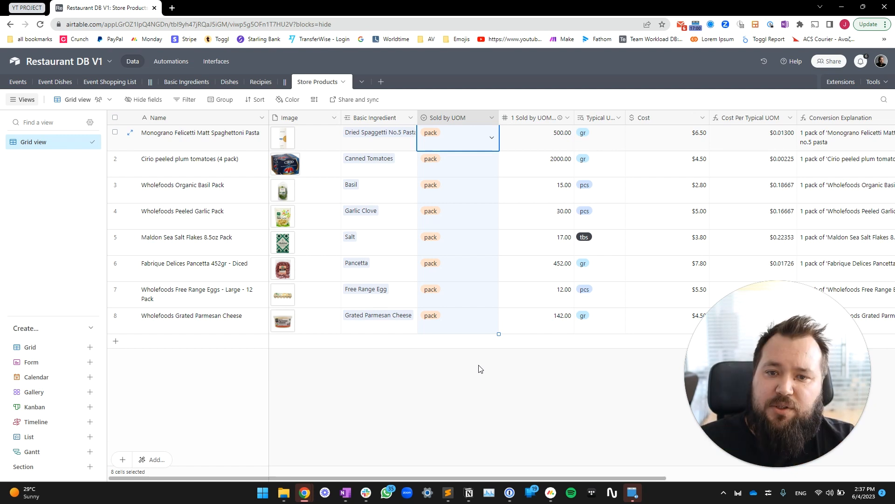
# - Review the single select options of the Sold by UOM field and close its settings without changes
pyautogui.click(516, 145)
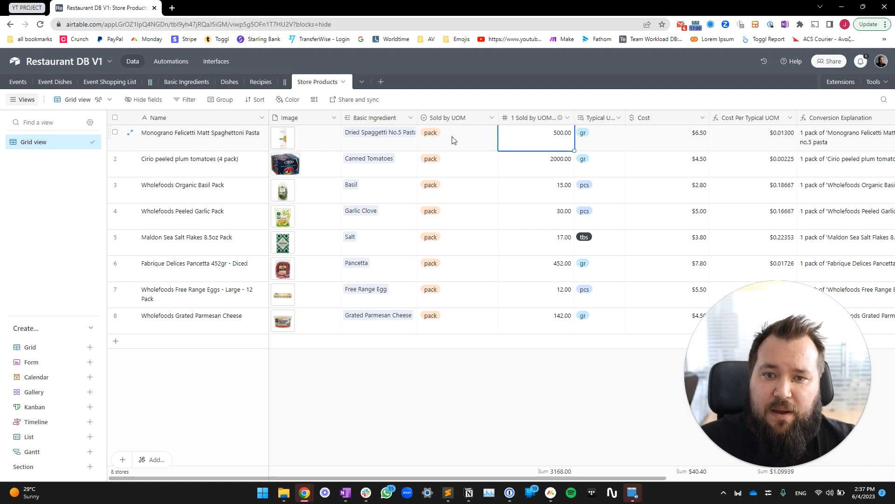
pyautogui.doubleClick(440, 121)
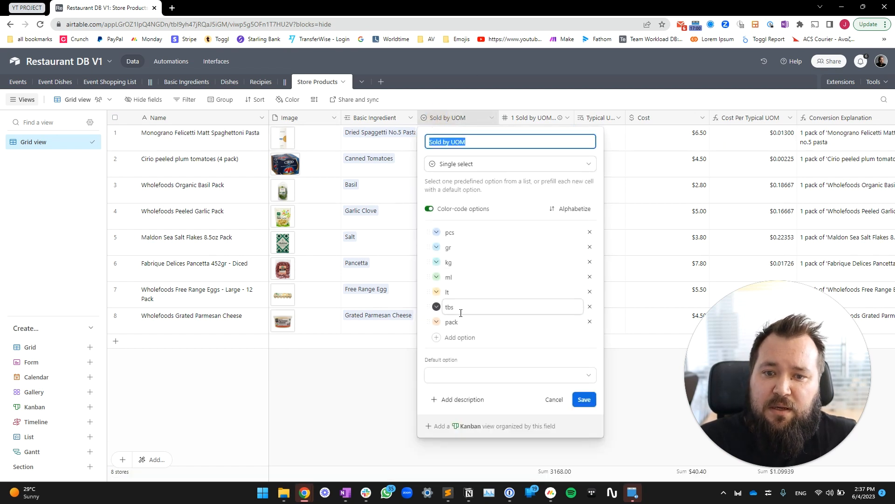
pyautogui.click(484, 232)
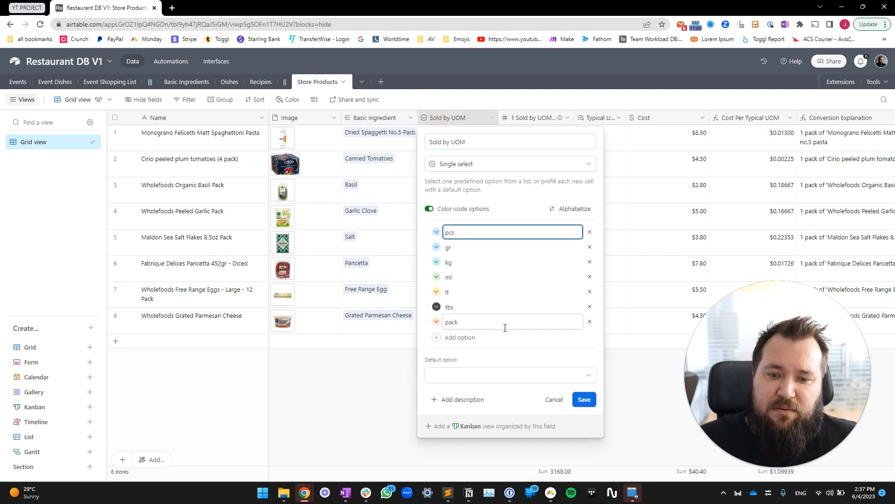
pyautogui.press('Escape')
pyautogui.doubleClick(454, 118)
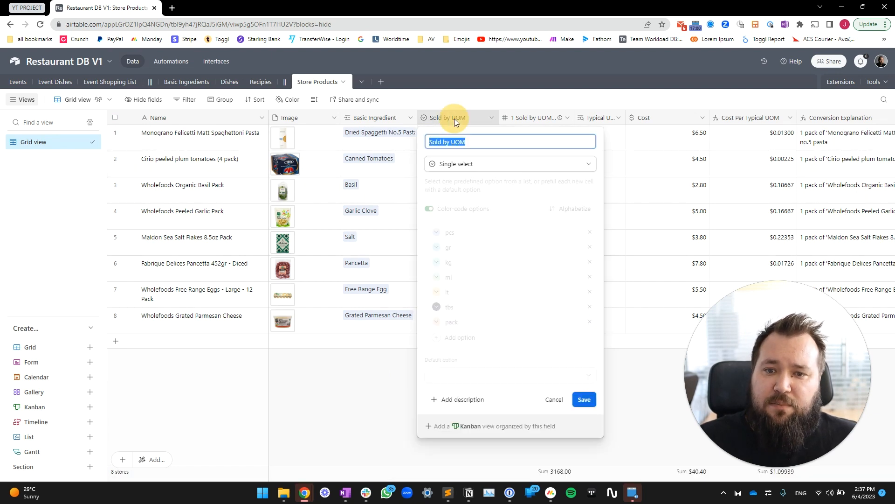
pyautogui.press('Escape')
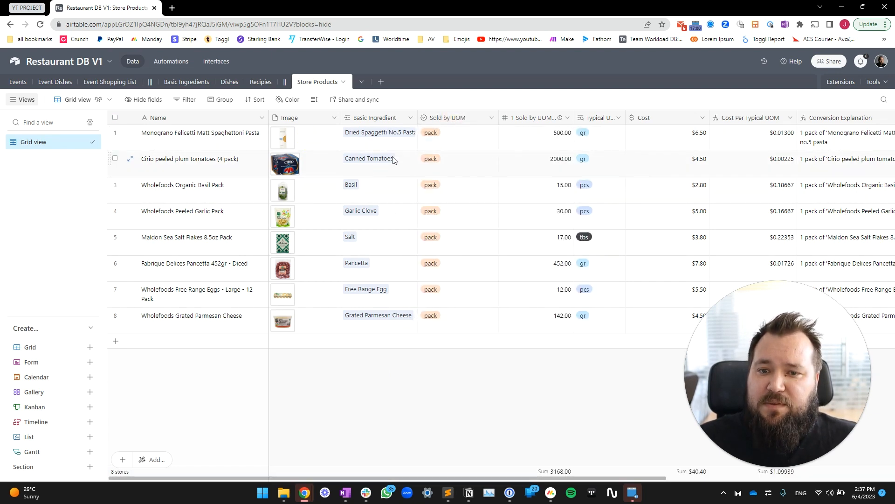
# - Compare the spaghettoni and egg products with their Sold by UOM units and recheck that field's options
pyautogui.click(472, 139)
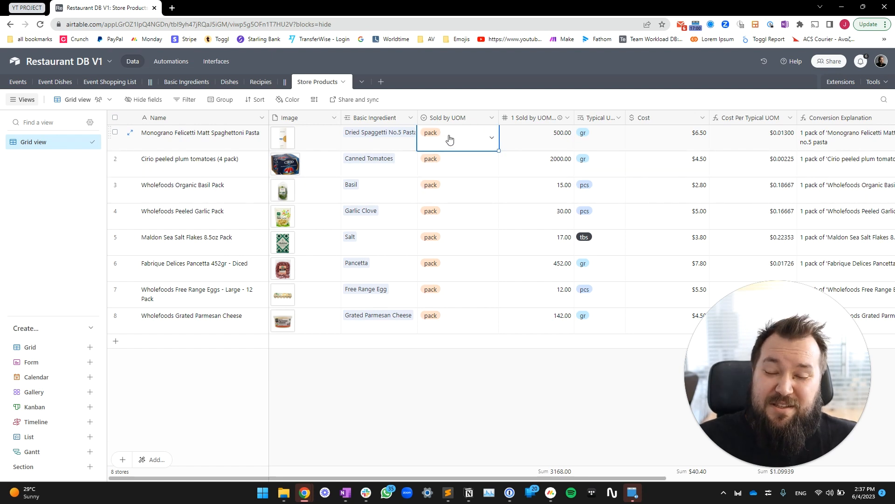
pyautogui.click(326, 137)
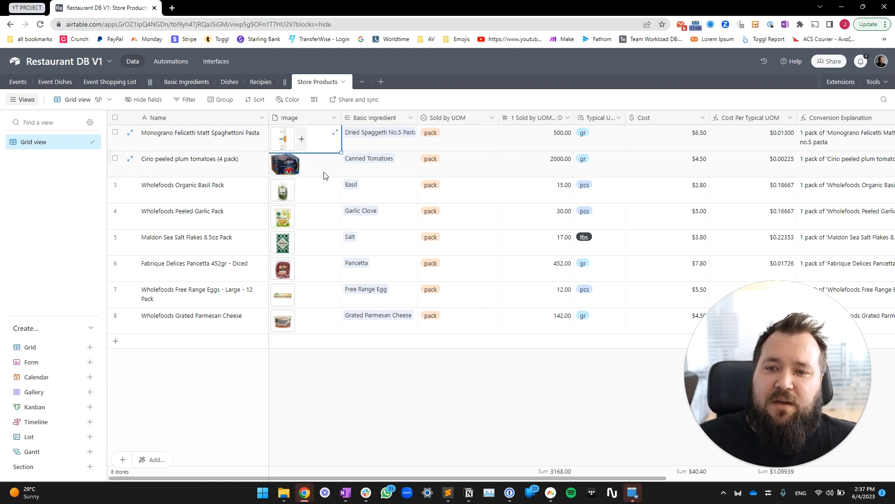
pyautogui.click(232, 138)
pyautogui.click(327, 137)
pyautogui.click(470, 137)
pyautogui.click(235, 141)
pyautogui.click(232, 289)
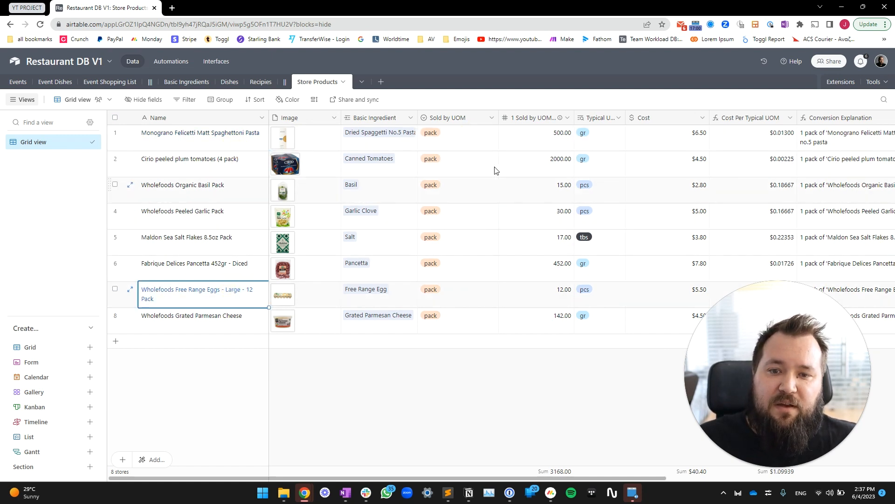
pyautogui.doubleClick(478, 116)
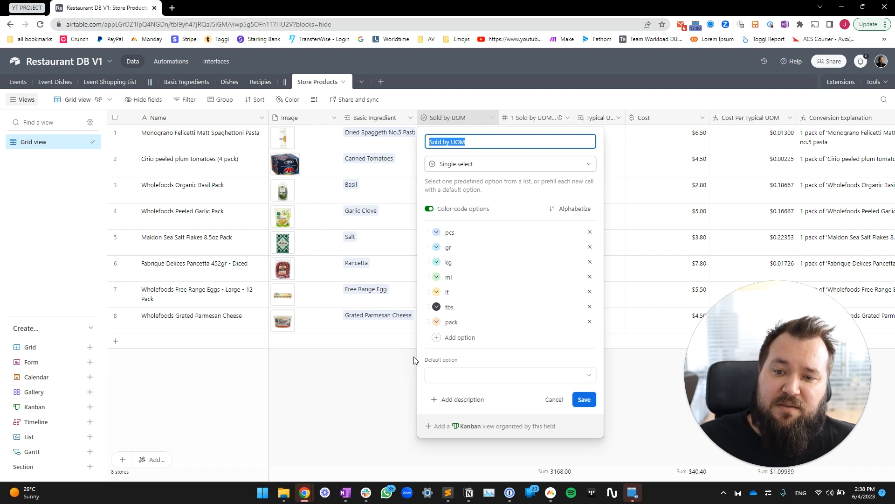
pyautogui.click(368, 376)
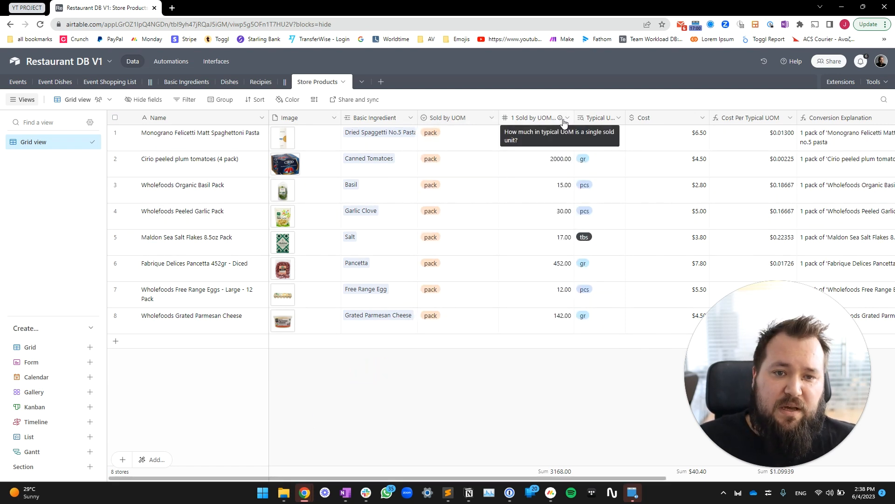
# - Widen the 1 Sold by UOM = Typcal UOM and Typical Usage UOM columns while comparing the spaghettoni record's unit values
pyautogui.moveTo(575, 118); pyautogui.dragTo(641, 118)
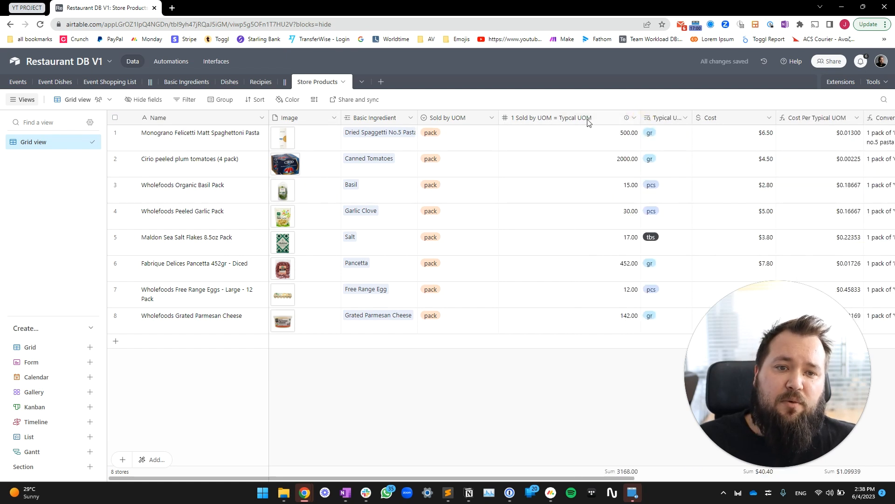
pyautogui.click(620, 140)
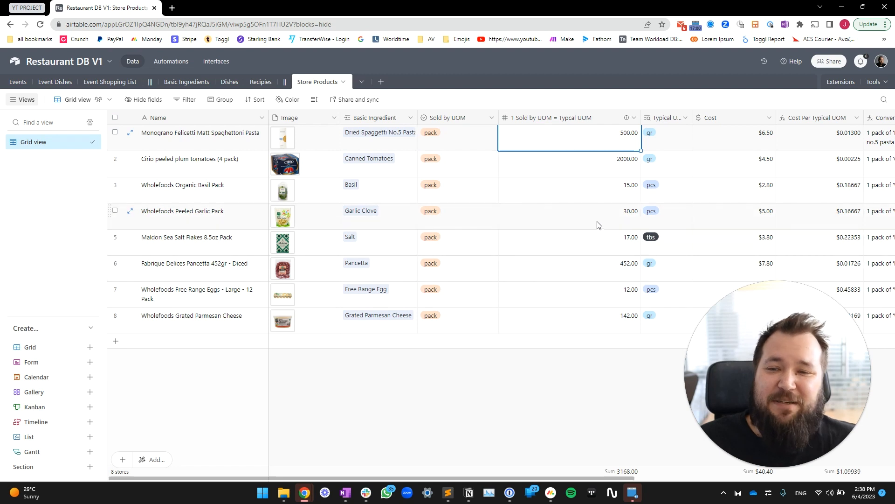
pyautogui.click(586, 183)
pyautogui.click(592, 139)
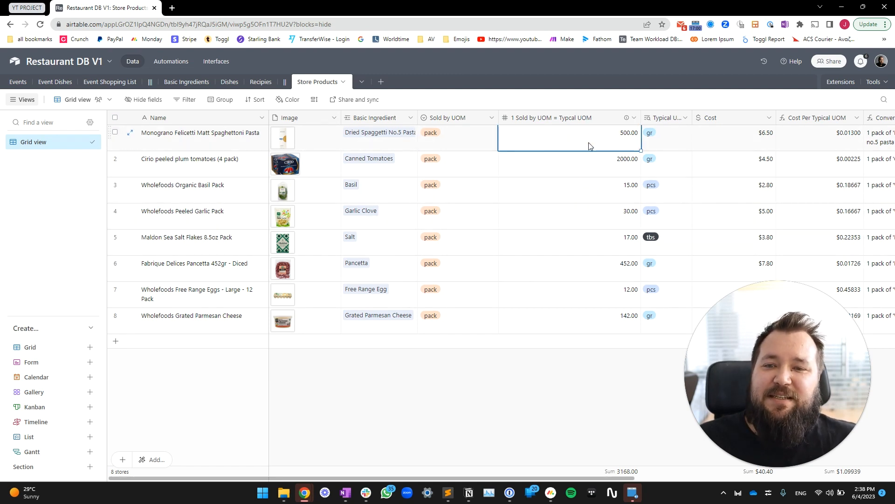
pyautogui.click(472, 141)
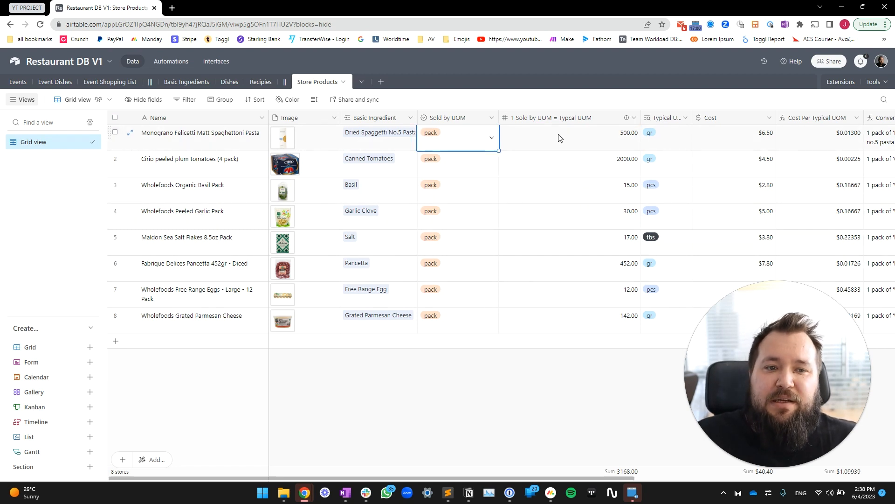
pyautogui.click(599, 141)
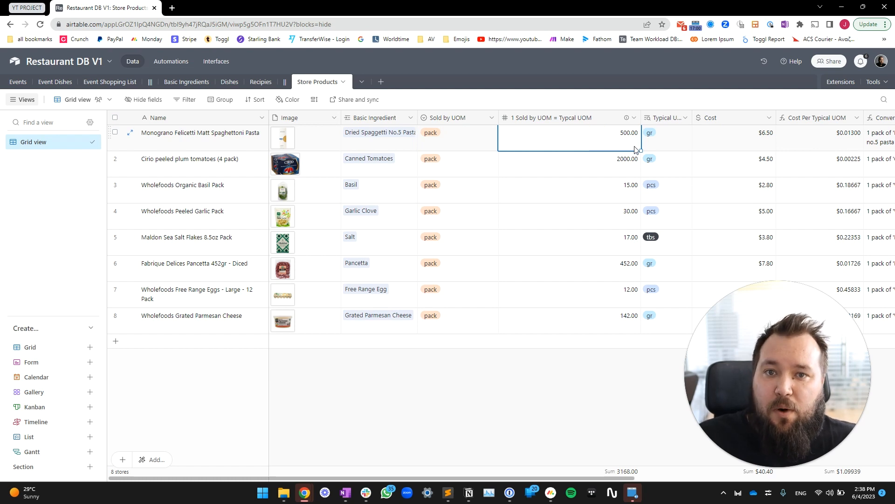
pyautogui.click(456, 145)
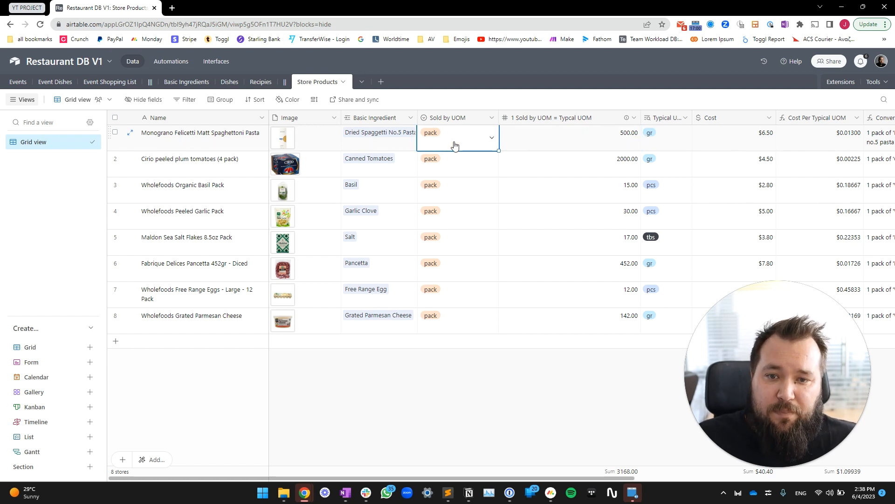
pyautogui.click(633, 140)
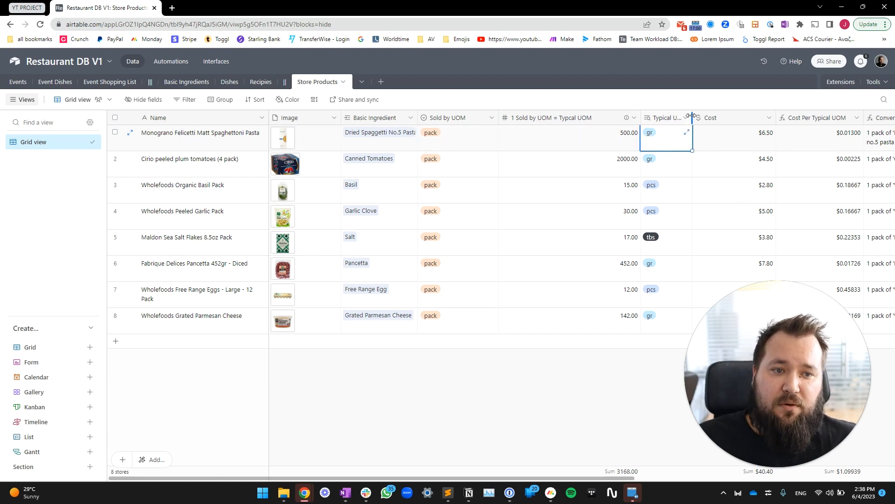
pyautogui.moveTo(693, 117); pyautogui.dragTo(719, 118)
# - Check the plum tomatoes record's conversion quantity, typical usage unit and linked basic ingredient
pyautogui.click(423, 168)
pyautogui.click(374, 174)
pyautogui.click(145, 161)
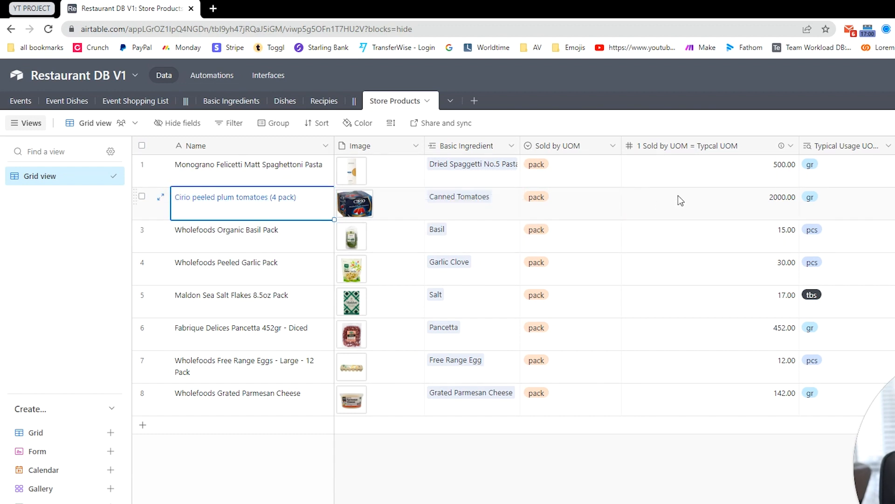
pyautogui.click(760, 213)
pyautogui.click(824, 201)
pyautogui.click(461, 206)
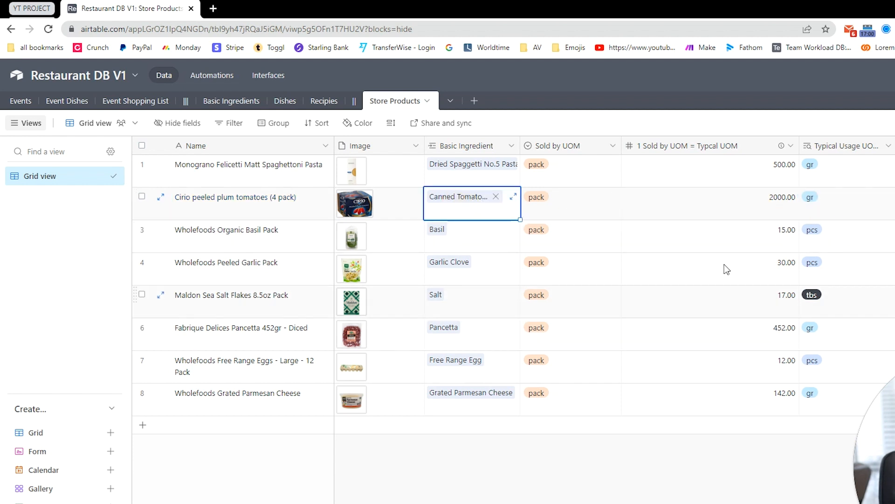
# - Check the Wholefoods Organic Basil Pack record's conversion quantity and typical usage unit
pyautogui.click(266, 236)
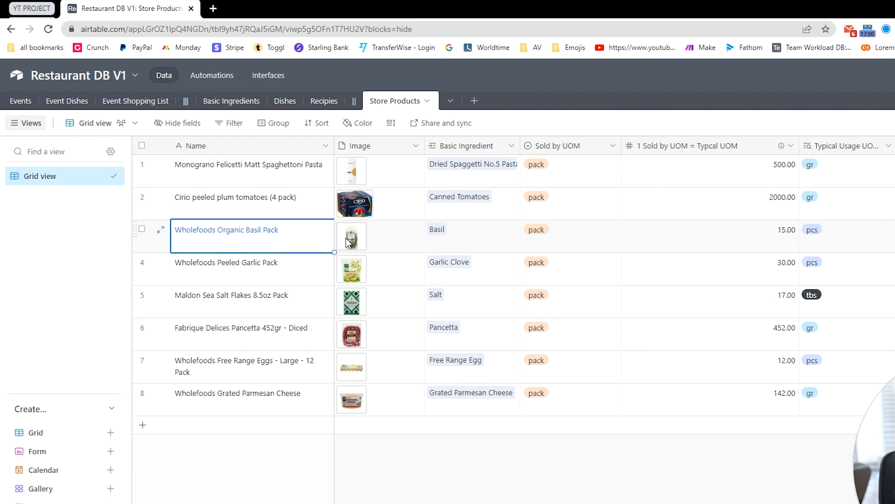
pyautogui.click(783, 235)
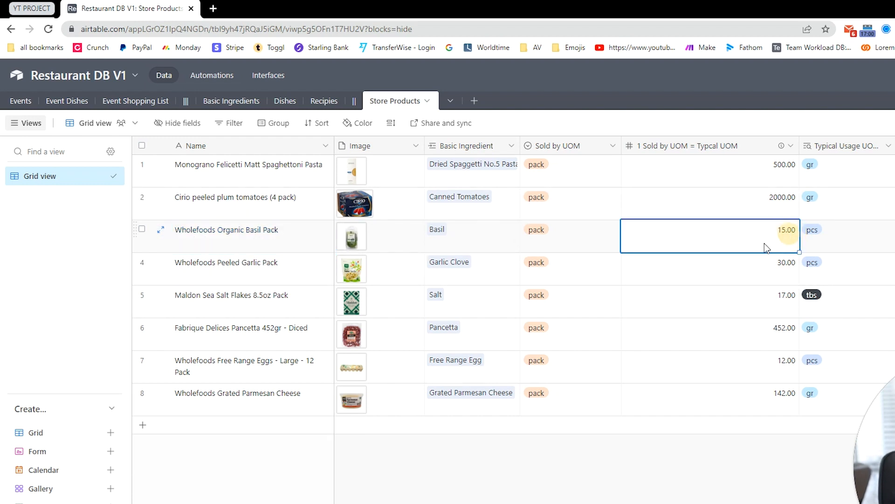
pyautogui.click(846, 230)
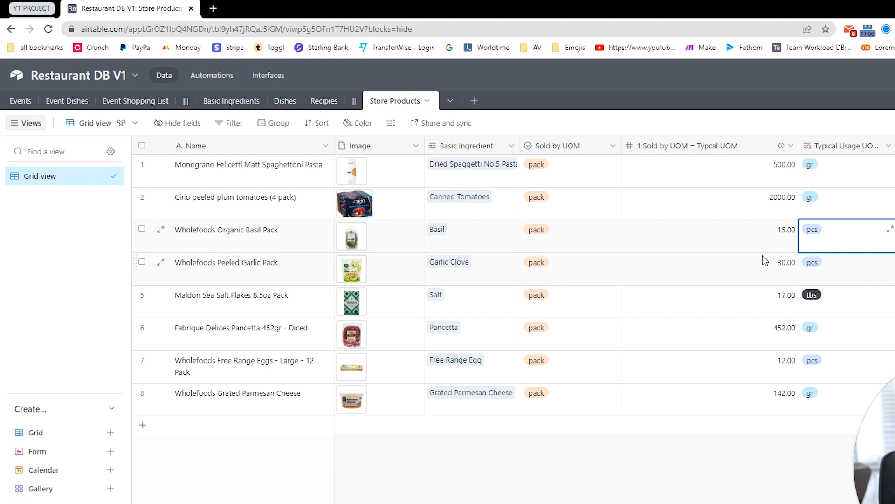
# - Examine the Cost values of all records and the spaghettoni record's Cost Per Typical UOM
pyautogui.hscroll(6, 632, 282)
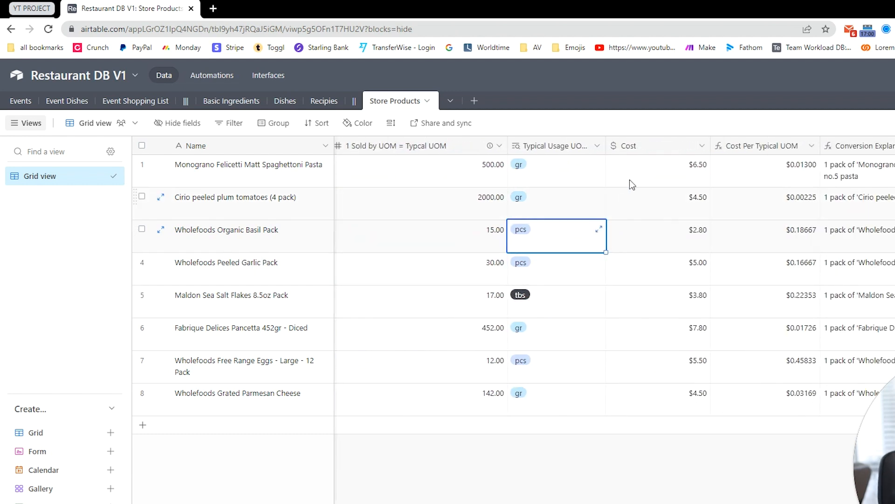
pyautogui.moveTo(698, 166); pyautogui.dragTo(709, 405)
pyautogui.hscroll(2, 592, 476)
pyautogui.hscroll(3, 592, 476)
pyautogui.click(596, 175)
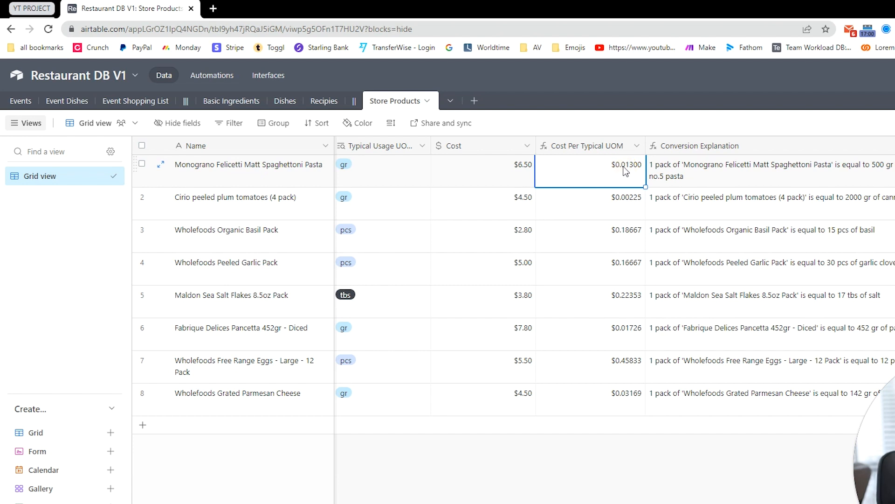
# - Compare the spaghettoni record's 1 Sold by UOM = Typcal UOM quantity with its Cost Per Typical UOM
pyautogui.hscroll(-5, 625, 171)
pyautogui.click(517, 167)
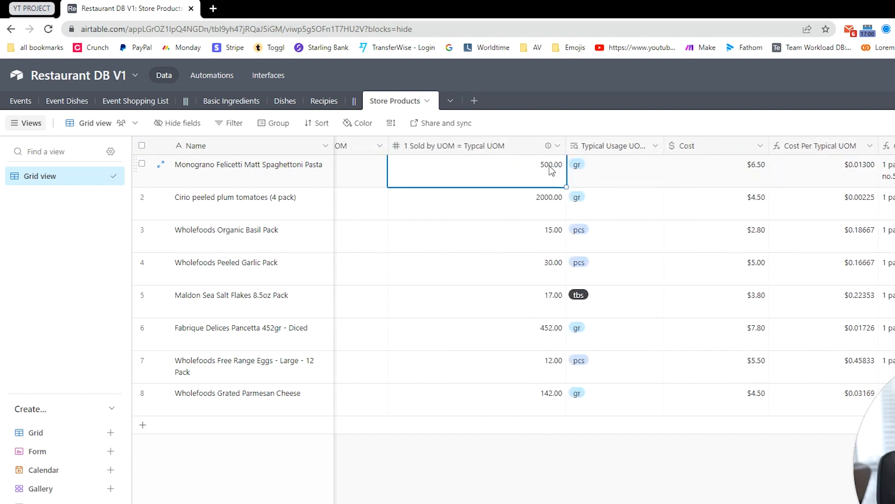
pyautogui.click(846, 169)
pyautogui.hscroll(5, 811, 182)
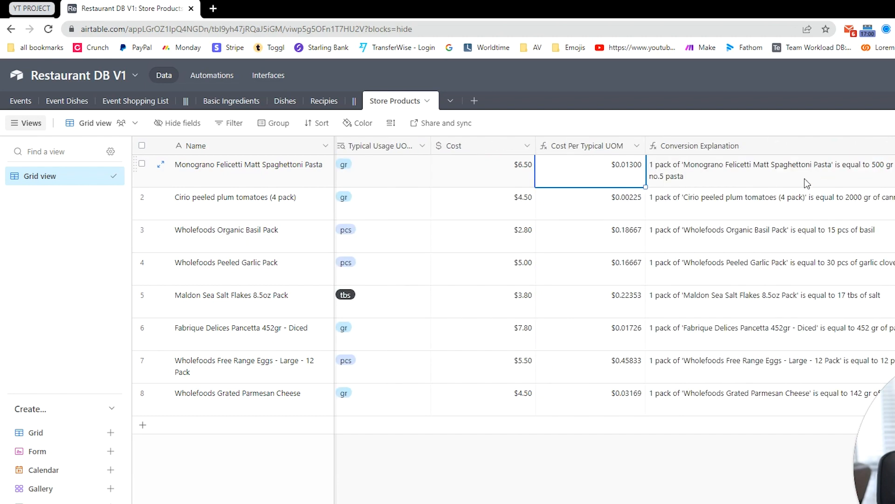
# - Widen the Conversion Explanation column so the spaghettoni record's text fits on one line
pyautogui.hscroll(1, 765, 208)
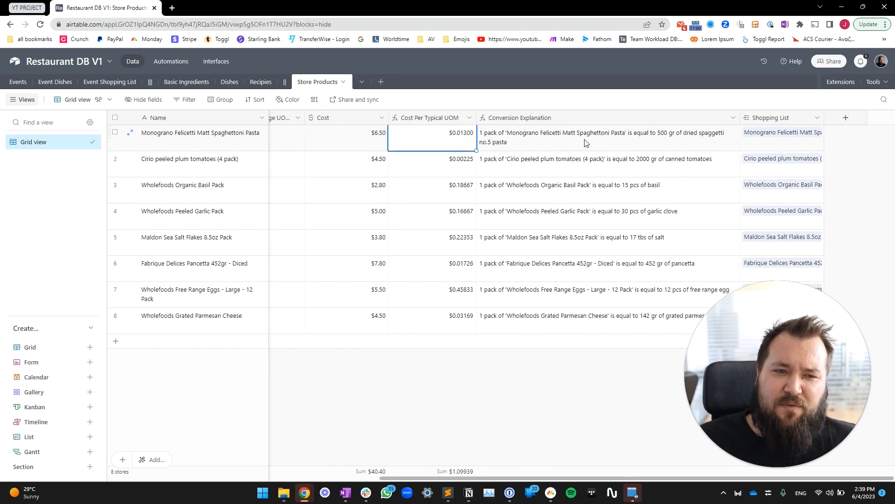
pyautogui.click(586, 210)
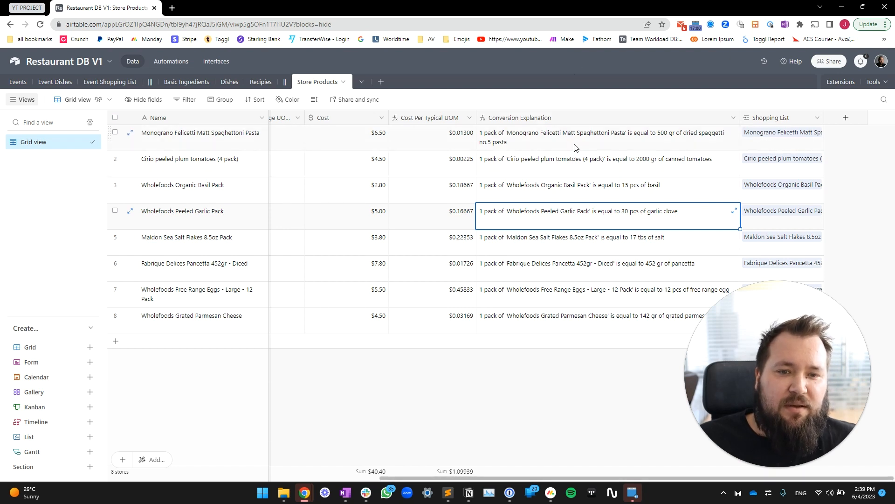
pyautogui.click(577, 144)
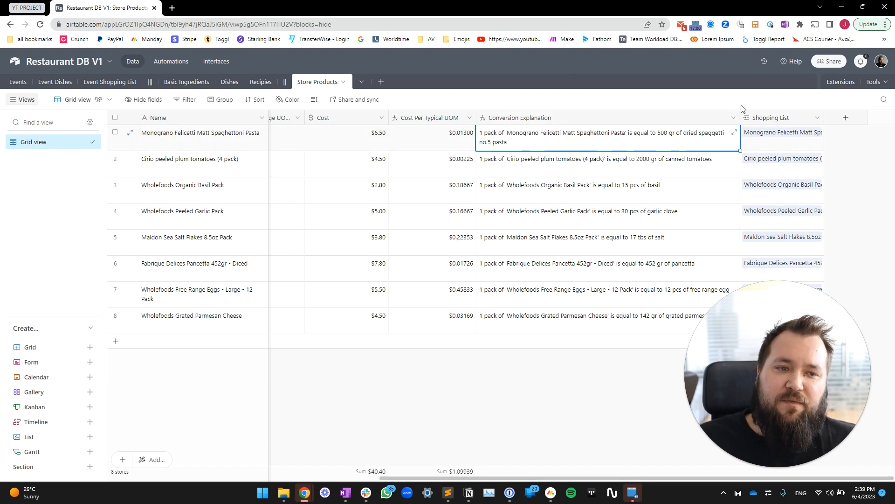
pyautogui.moveTo(740, 114); pyautogui.dragTo(842, 104)
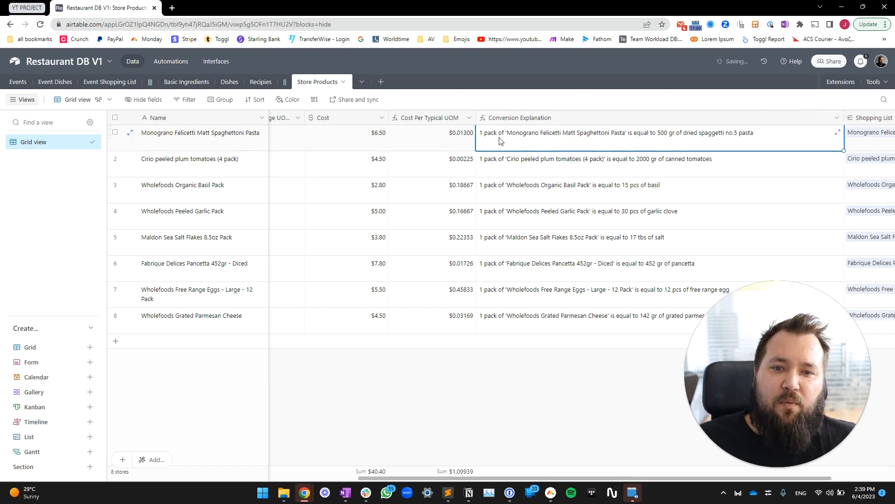
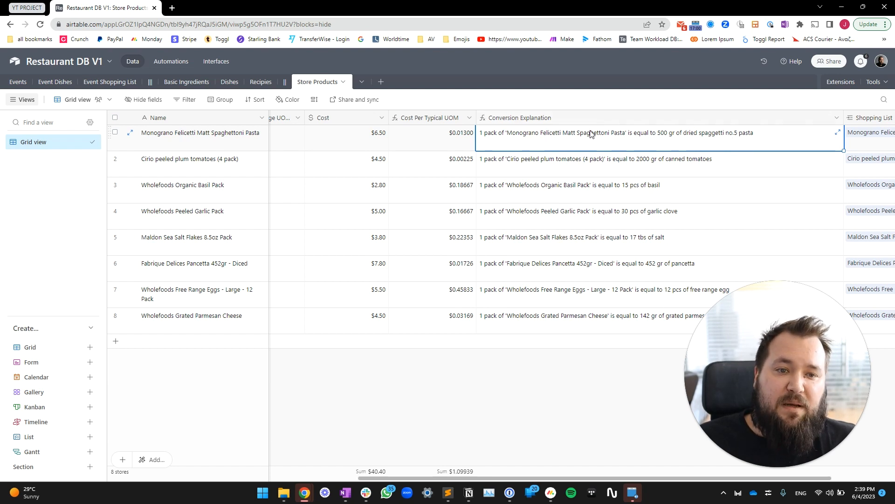
# - Open the Conversion Explanation field's formula and examine the CONCATENATE parts from "1 " through Sold by UOM and Name to "is equal to"
pyautogui.doubleClick(574, 121)
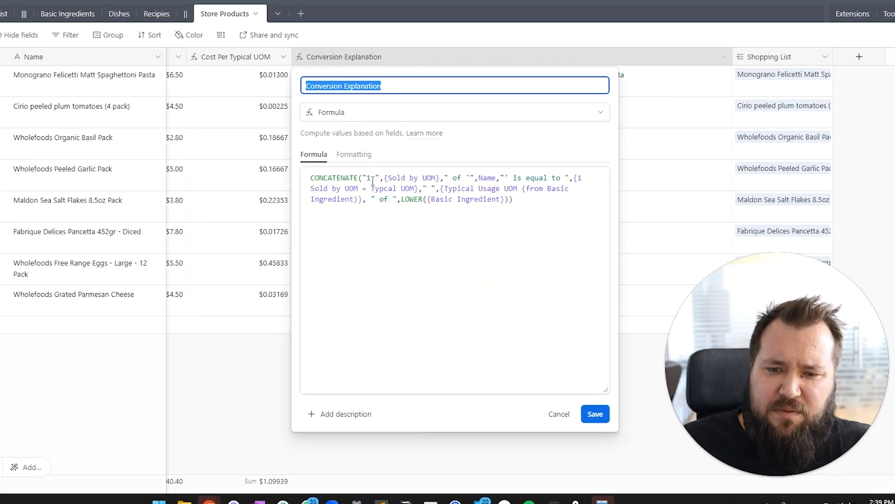
pyautogui.click(368, 178)
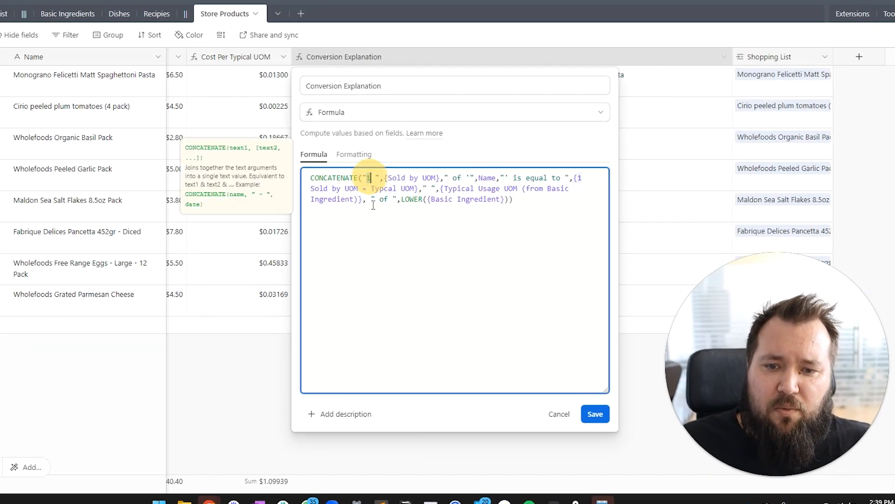
pyautogui.click(362, 176)
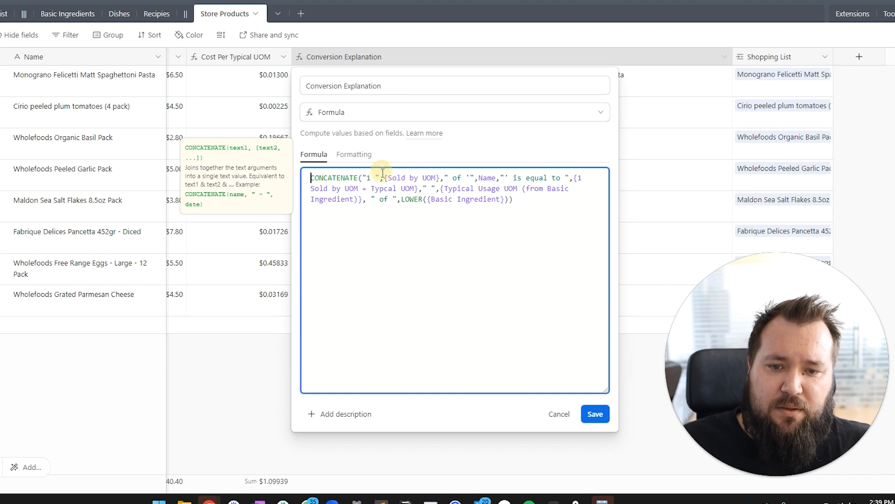
pyautogui.moveTo(384, 178); pyautogui.dragTo(471, 177)
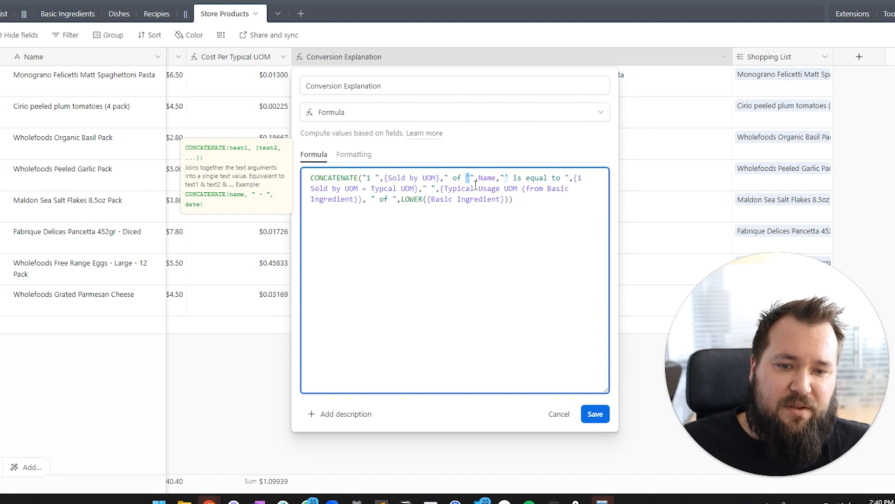
pyautogui.moveTo(475, 178); pyautogui.dragTo(509, 178)
pyautogui.click(515, 178)
pyautogui.moveTo(526, 178); pyautogui.dragTo(565, 178)
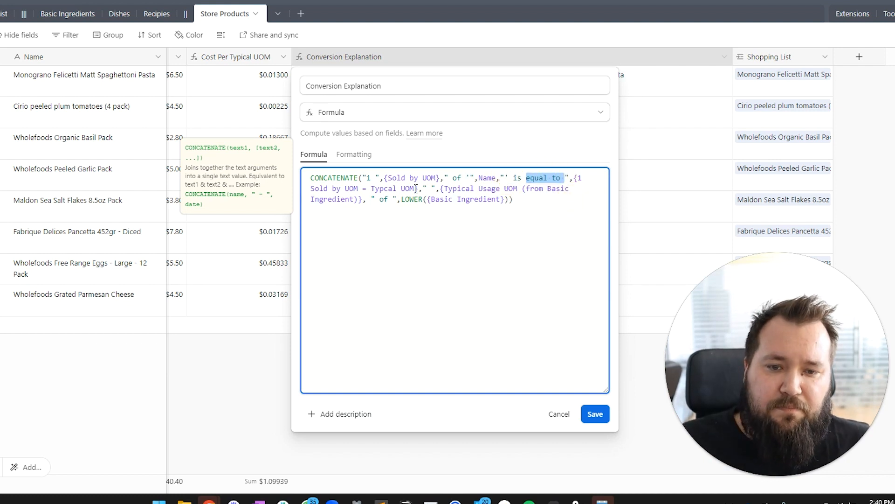
# - Examine the formula's Typical Usage UOM and LOWER({Basic Ingredient}) parts, and save the field without edits
pyautogui.click(433, 189)
pyautogui.moveTo(446, 188); pyautogui.dragTo(428, 199)
pyautogui.click(376, 199)
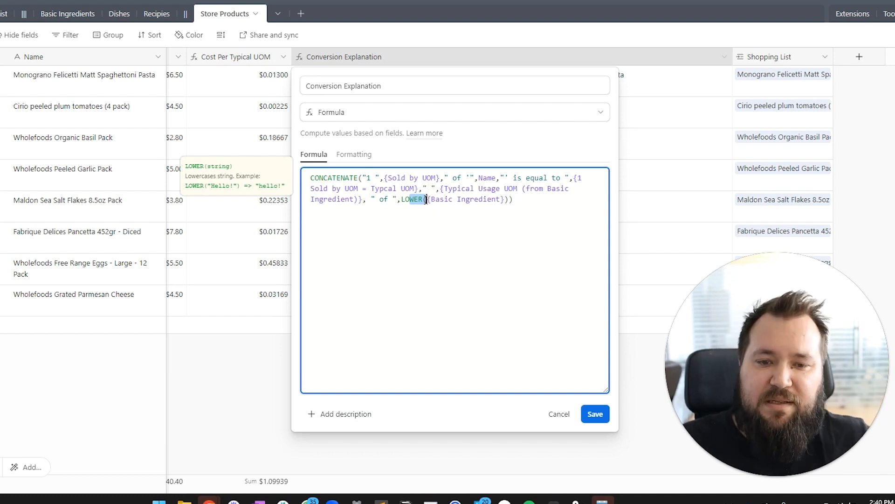
pyautogui.click(433, 200)
pyautogui.moveTo(427, 200); pyautogui.dragTo(506, 199)
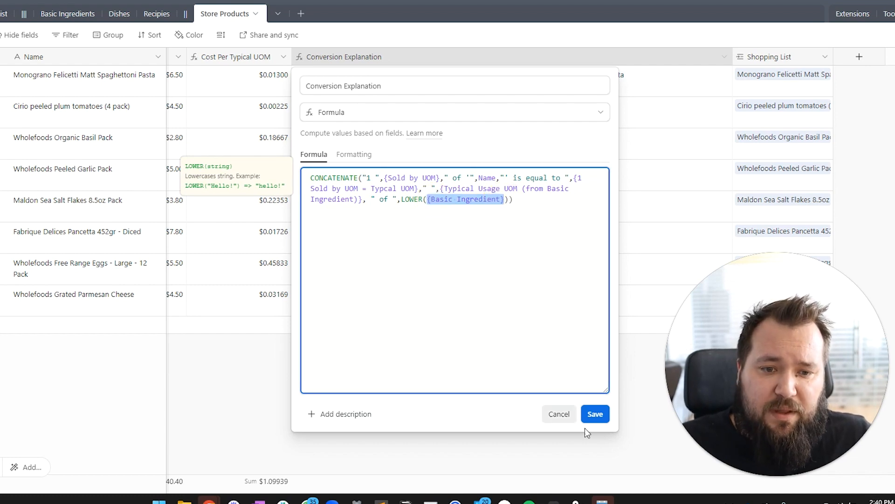
pyautogui.click(592, 415)
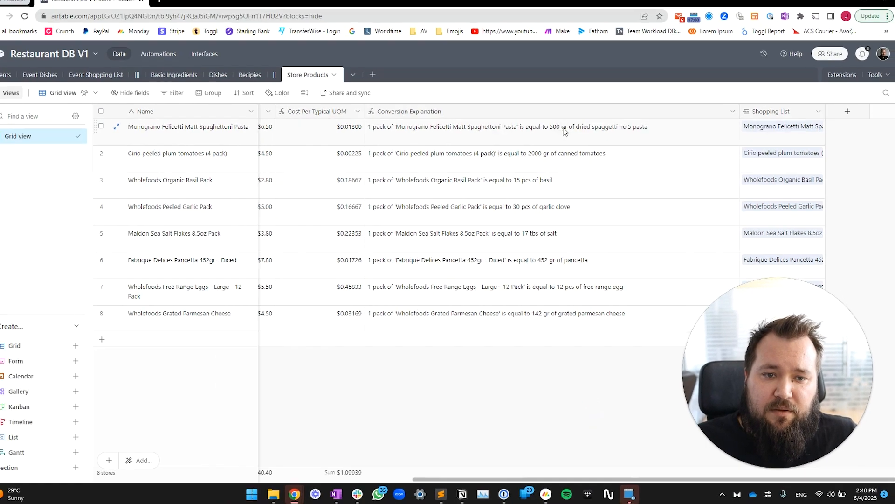
# - Check the Shopping List field's link to the Event Shopping List table and close its settings without changes
pyautogui.click(565, 132)
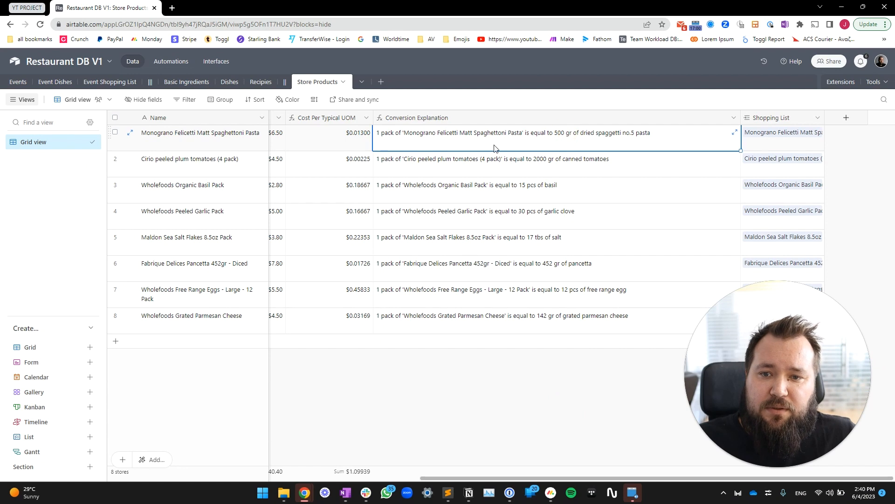
pyautogui.click(784, 117)
pyautogui.doubleClick(785, 117)
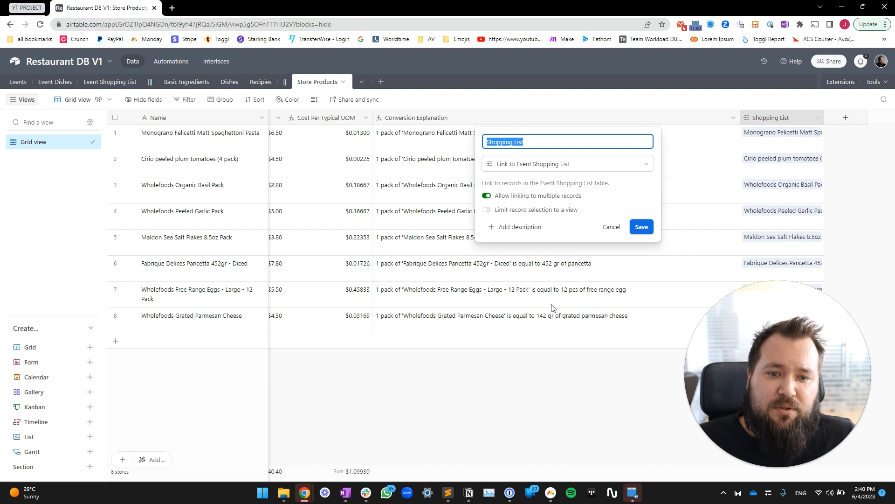
pyautogui.click(611, 227)
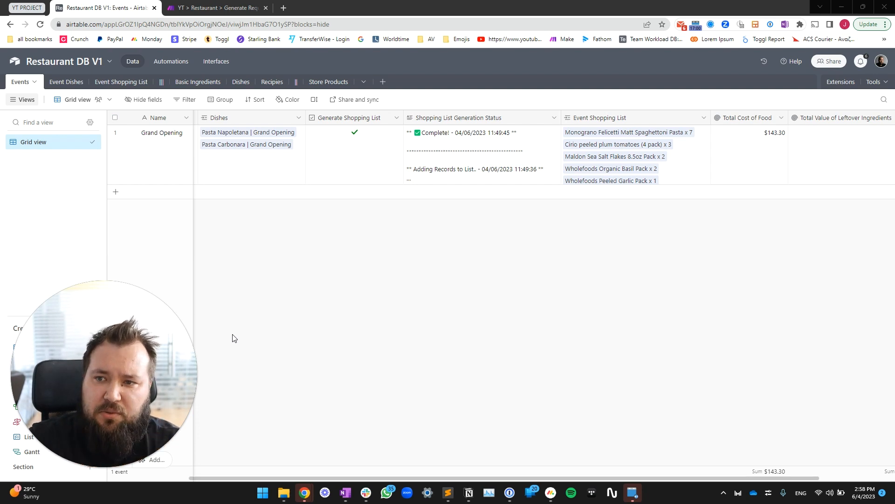
# - Check the Grand Opening event's Generate Shopping List checkbox and the trigger of the Generate Requisition Doc automation
pyautogui.click(391, 147)
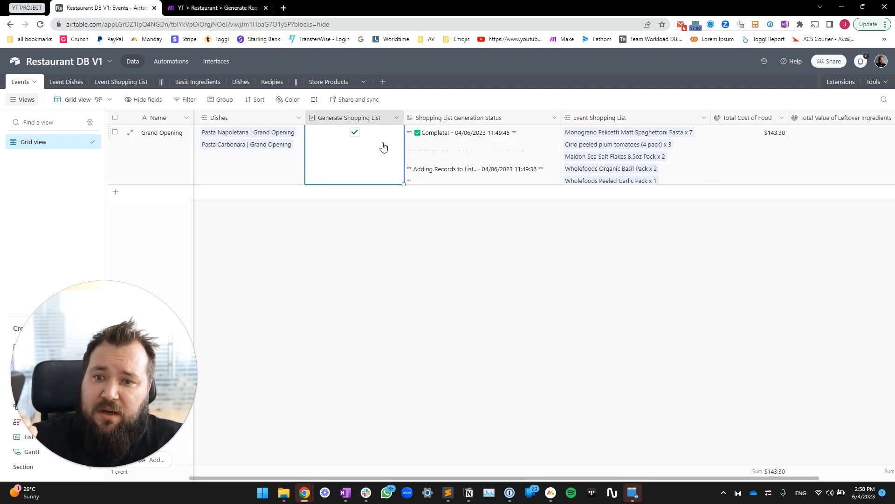
pyautogui.click(173, 66)
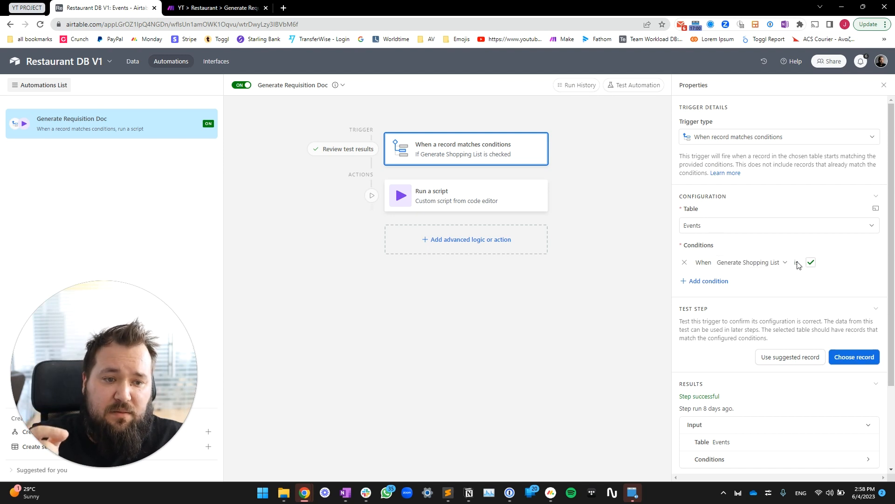
# - Widen the properties of the Run a script action, open its code for editing and examine the webhook URL line
pyautogui.click(456, 193)
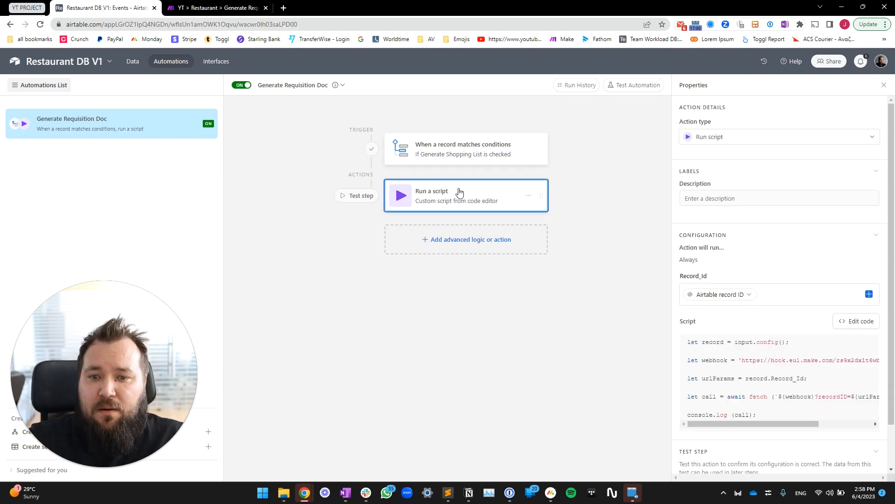
pyautogui.moveTo(670, 260); pyautogui.dragTo(597, 258)
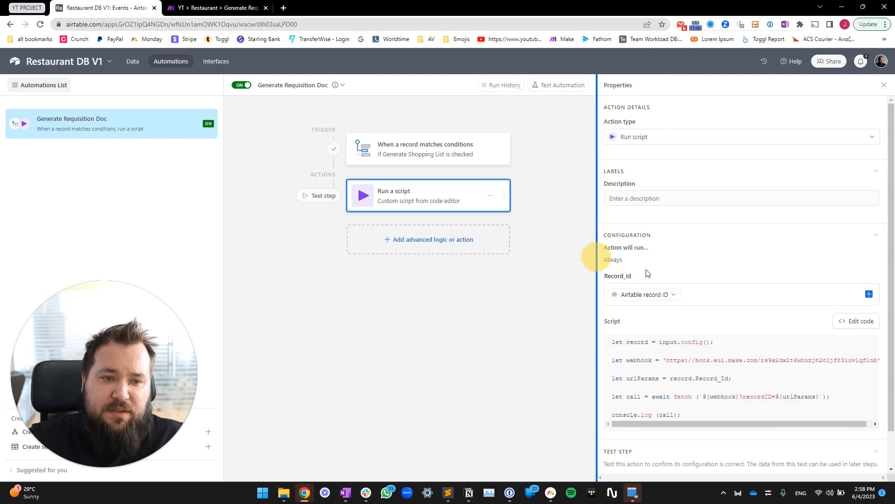
pyautogui.click(865, 325)
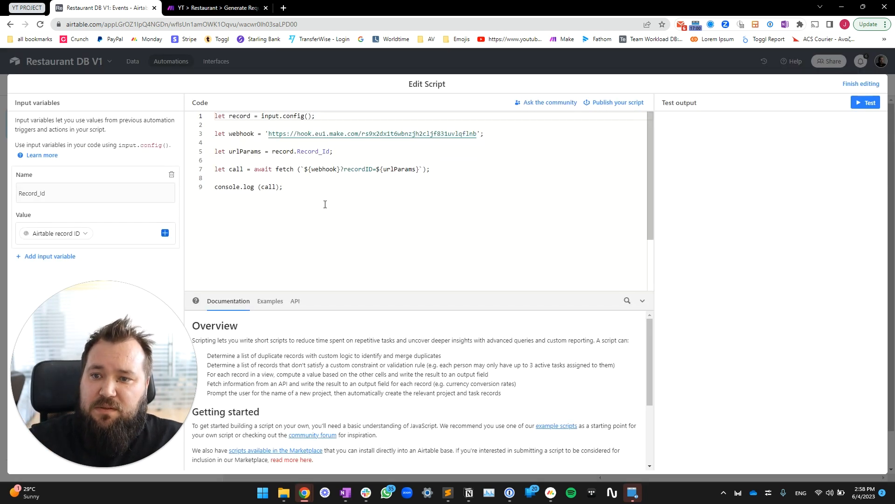
pyautogui.moveTo(25, 193); pyautogui.dragTo(331, 187)
pyautogui.click(403, 160)
pyautogui.moveTo(478, 135); pyautogui.dragTo(269, 134)
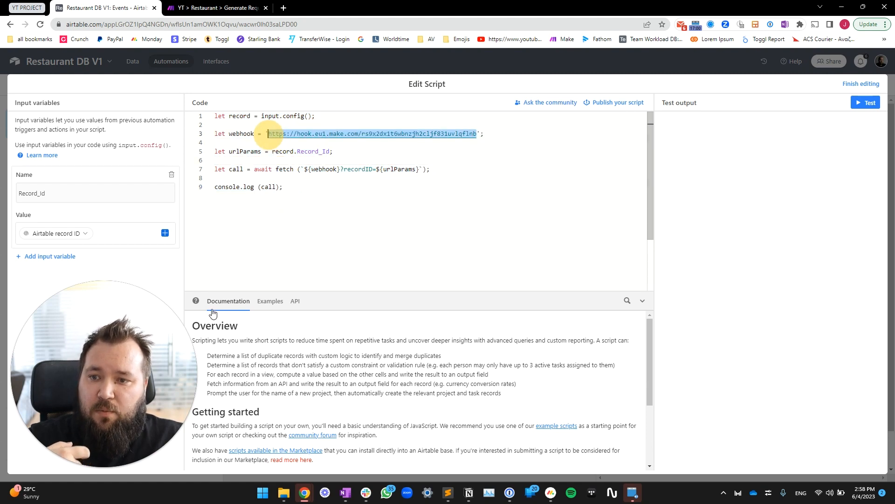
# - Check the script's Record_Id input variable and its Airtable record ID value, finish editing and leave the automation switched on
pyautogui.click(52, 192)
pyautogui.doubleClick(21, 192)
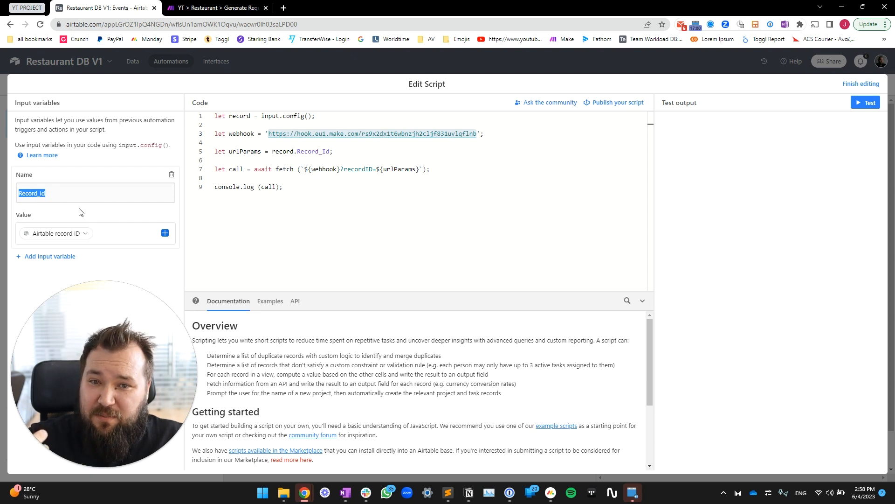
pyautogui.click(46, 192)
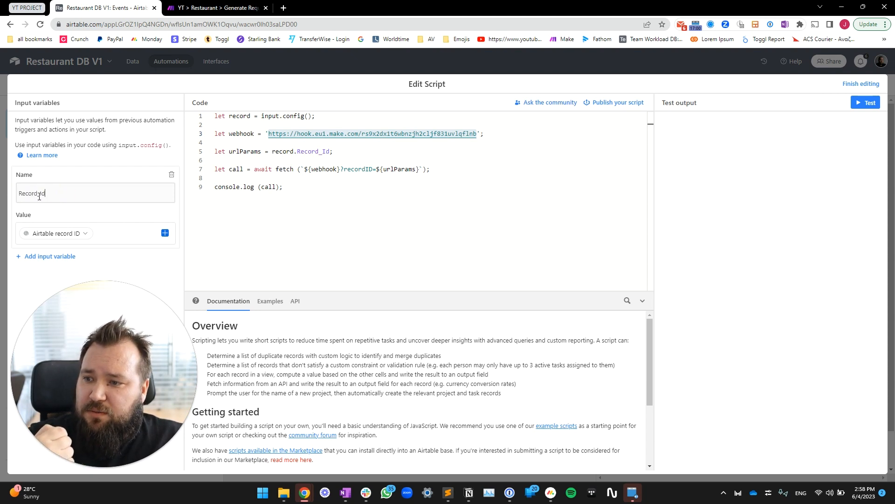
pyautogui.click(39, 197)
pyautogui.click(99, 227)
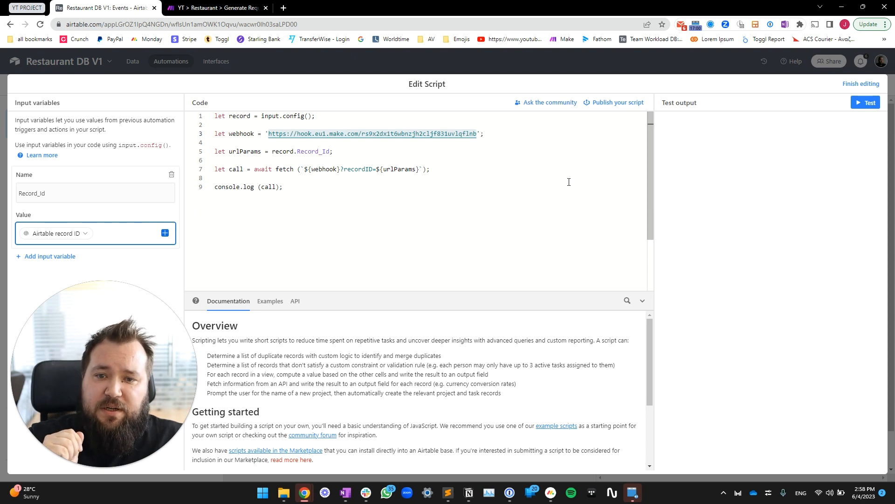
pyautogui.click(861, 84)
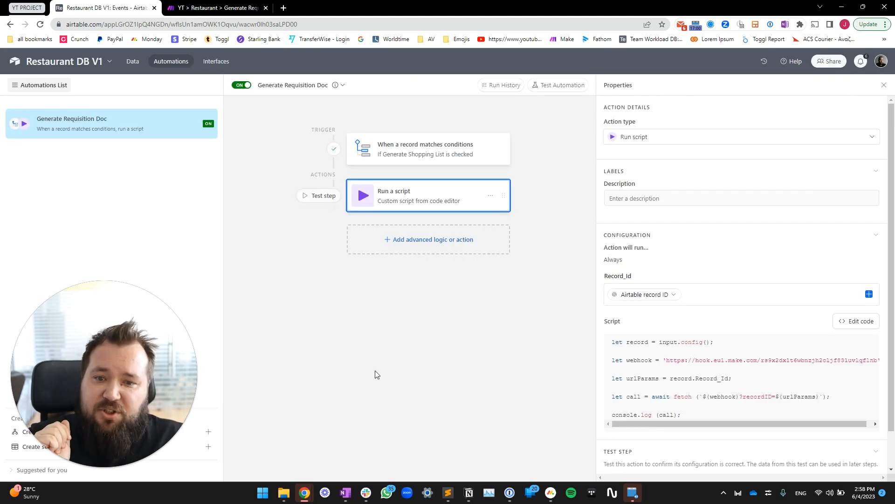
pyautogui.click(241, 85)
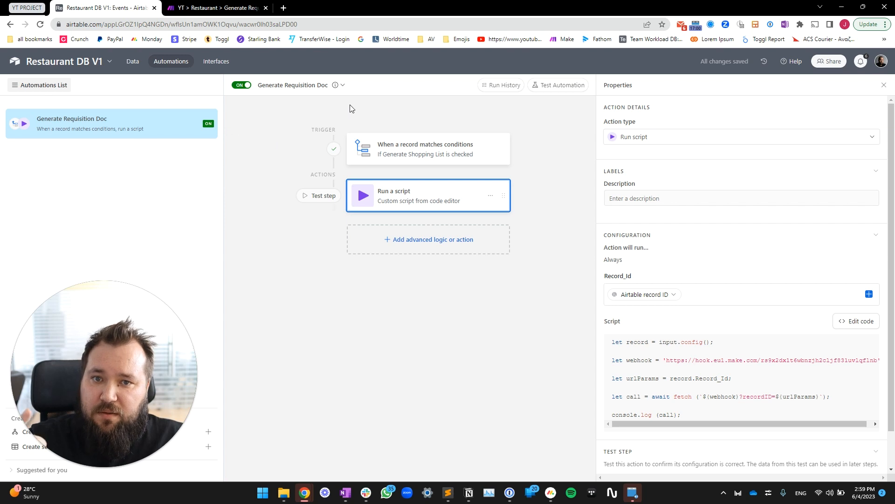
# - Switch to the Generate Requisition Doc scenario in Make, look over its modules and open the custom webhook's settings
pyautogui.click(216, 8)
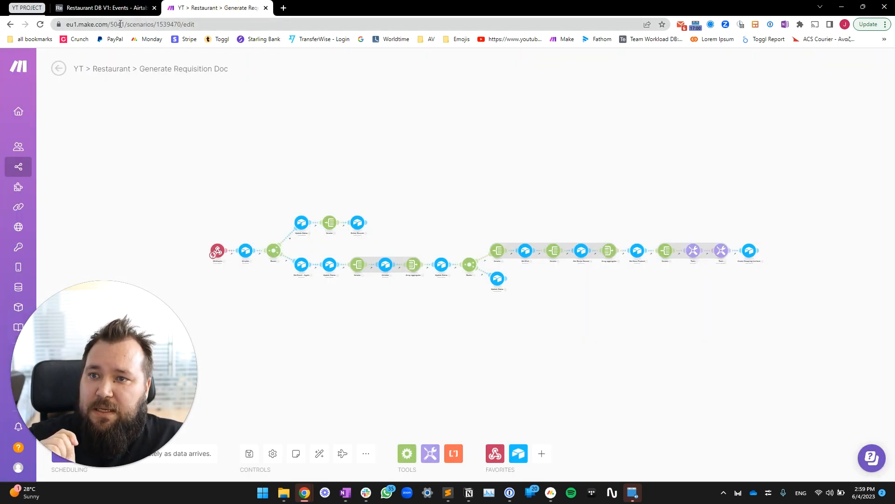
pyautogui.moveTo(408, 157); pyautogui.dragTo(409, 153)
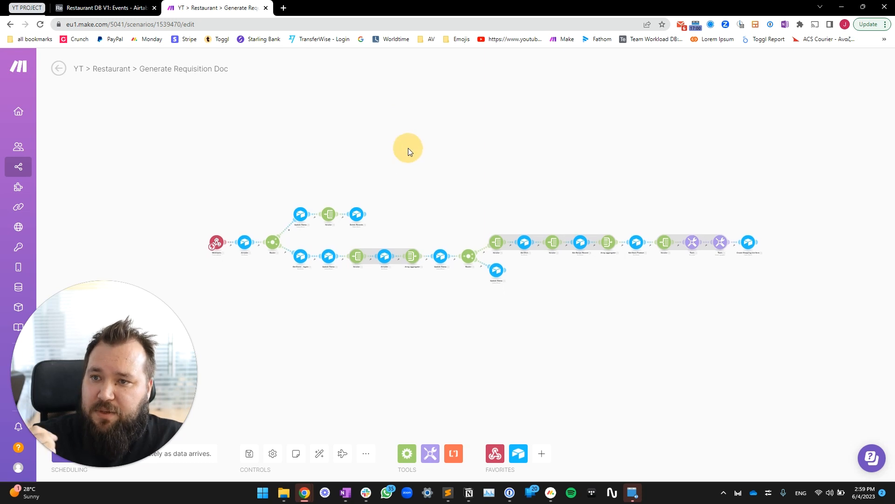
pyautogui.scroll(-2, 263, 148)
pyautogui.moveTo(578, 219); pyautogui.dragTo(515, 262)
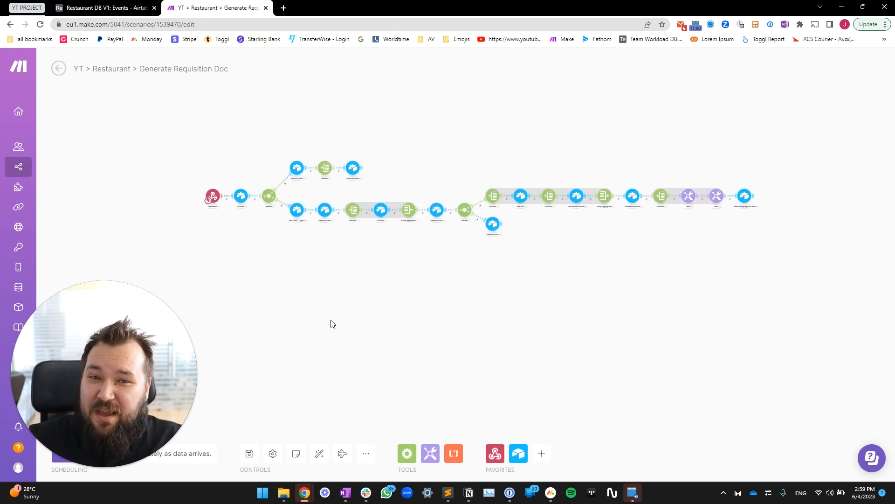
pyautogui.scroll(3, 252, 276)
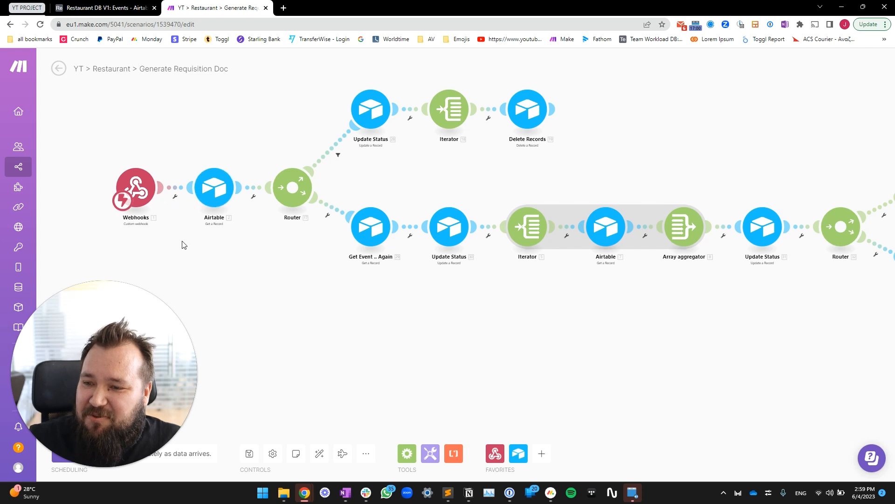
pyautogui.scroll(2, 105, 220)
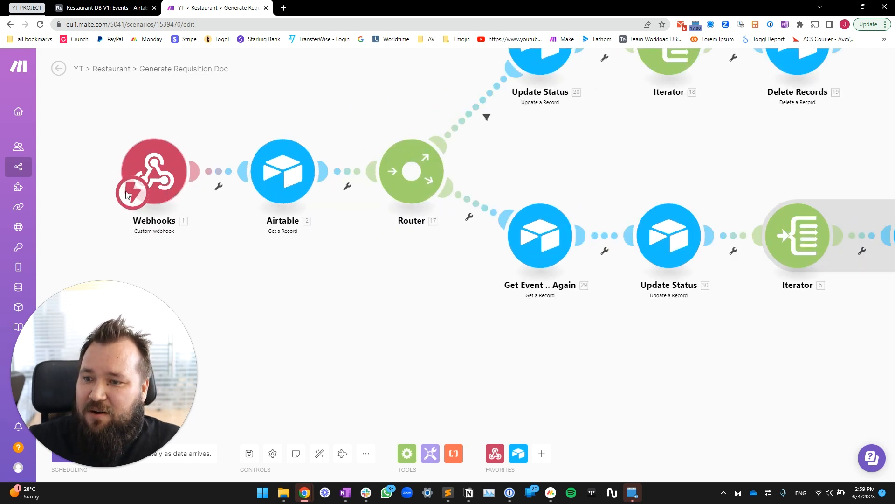
pyautogui.click(168, 158)
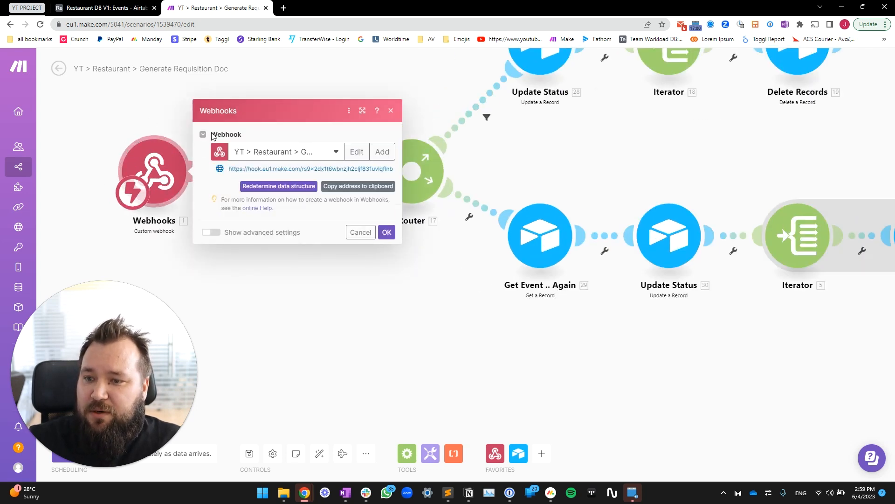
# - Close the webhook settings, then check the first Get a Record module's settings and the filter on the router's route to the deletion modules
pyautogui.click(121, 98)
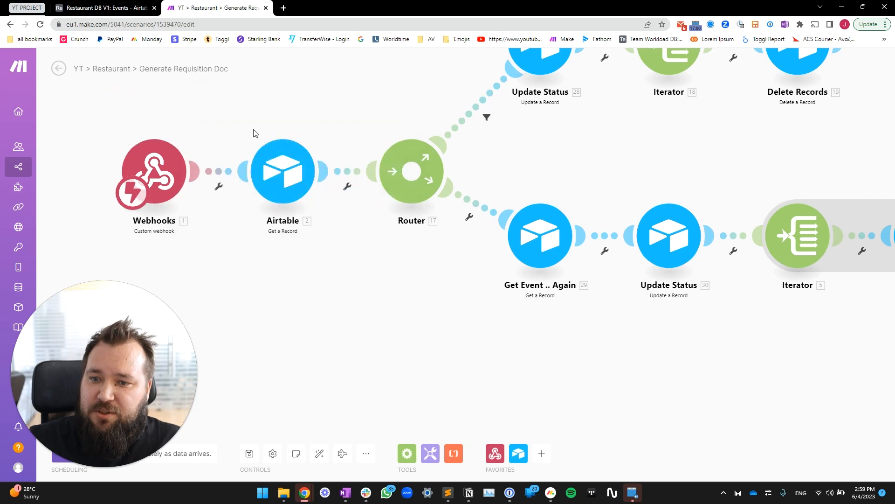
pyautogui.click(283, 172)
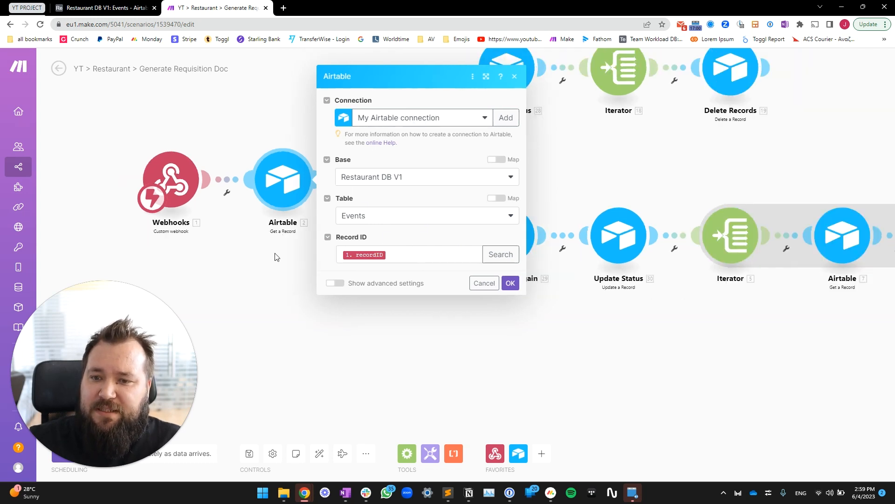
pyautogui.click(286, 237)
pyautogui.click(329, 195)
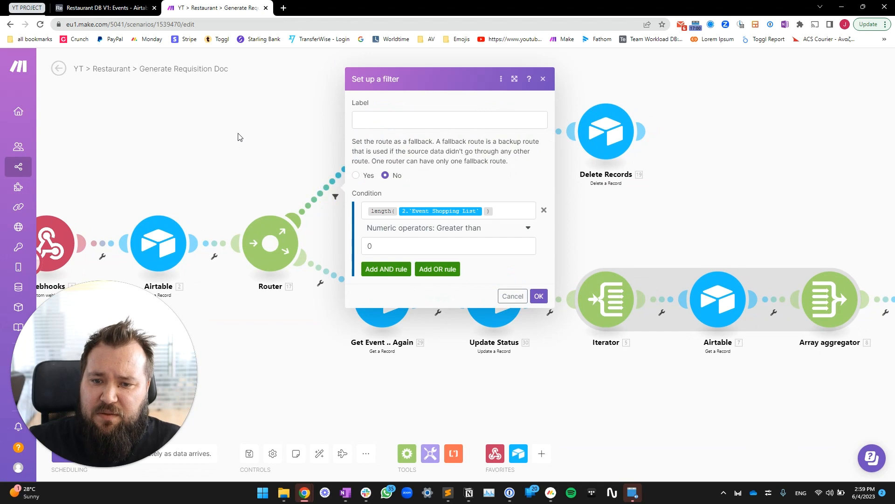
pyautogui.click(543, 80)
# - Examine the Shopping List Generation Status text in the Update Status module of the deletion route and leave its settings unchanged
pyautogui.moveTo(311, 139); pyautogui.dragTo(284, 224)
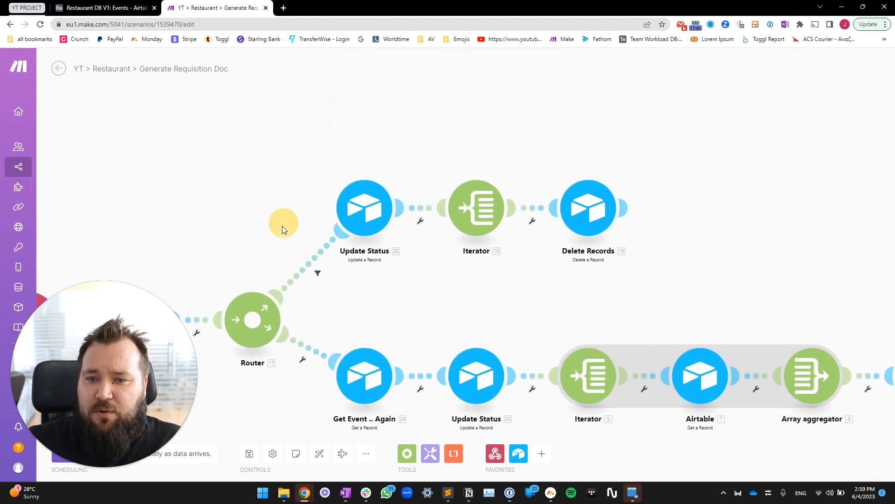
pyautogui.moveTo(266, 194); pyautogui.dragTo(284, 152)
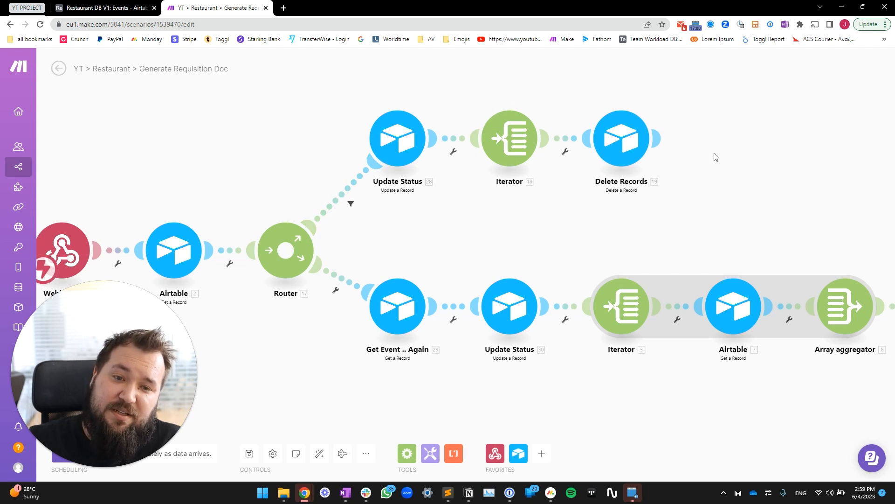
pyautogui.click(392, 144)
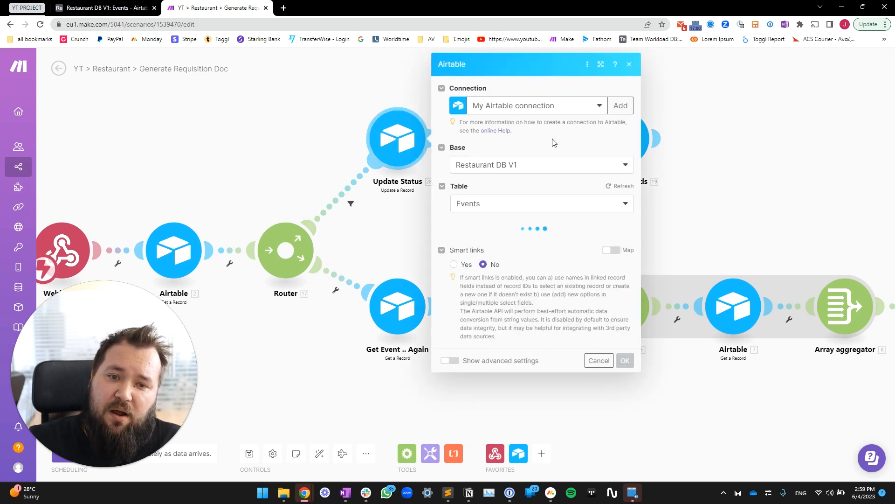
pyautogui.click(240, 144)
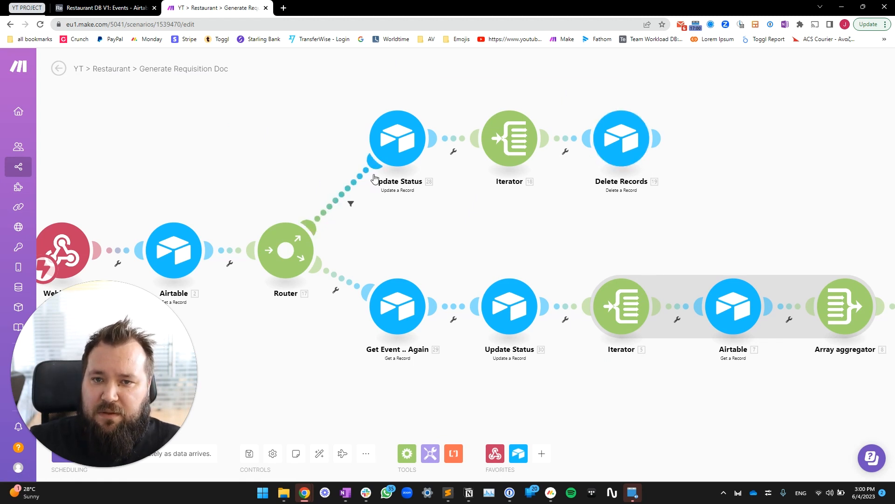
pyautogui.click(409, 142)
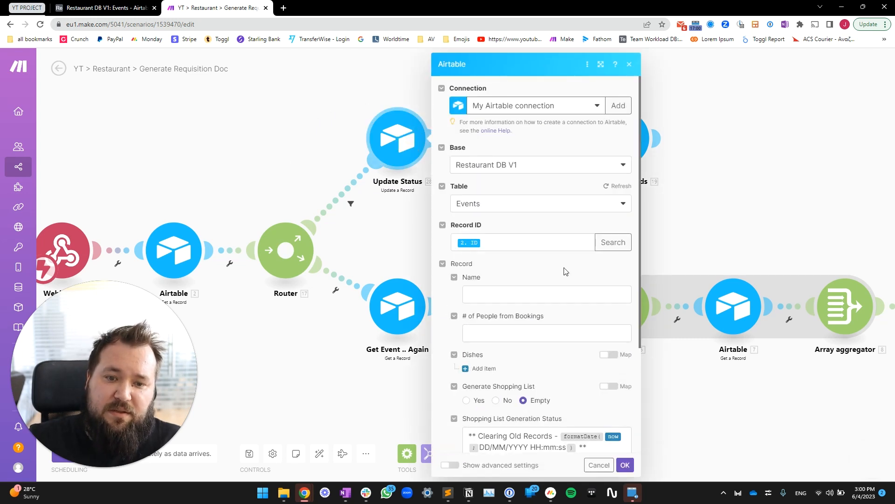
pyautogui.scroll(-3, 595, 332)
pyautogui.click(479, 290)
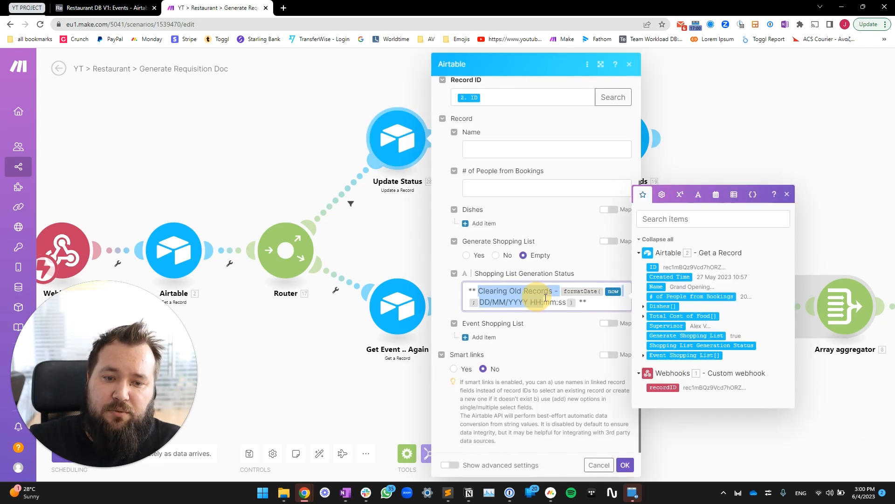
pyautogui.click(261, 112)
# - Check the source array of the deletion route's Iterator and the settings of the Delete Records module
pyautogui.moveTo(509, 210); pyautogui.dragTo(400, 200)
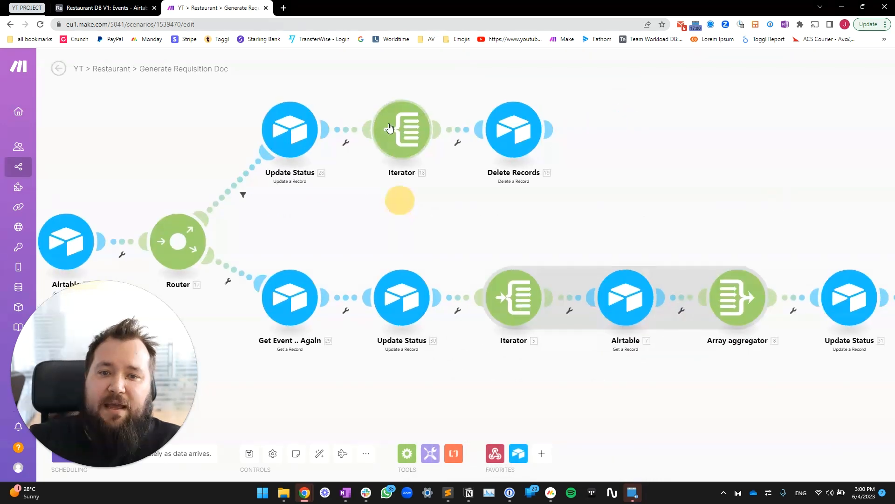
pyautogui.click(402, 133)
pyautogui.click(606, 143)
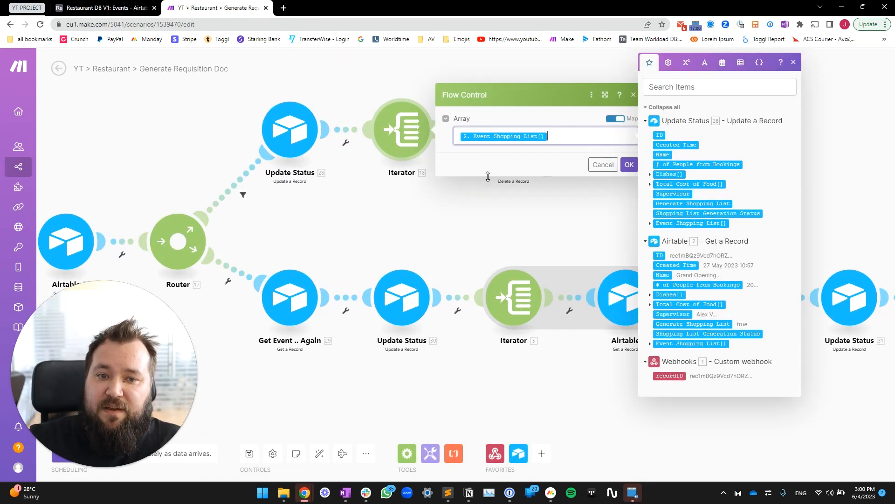
pyautogui.click(481, 196)
pyautogui.click(508, 126)
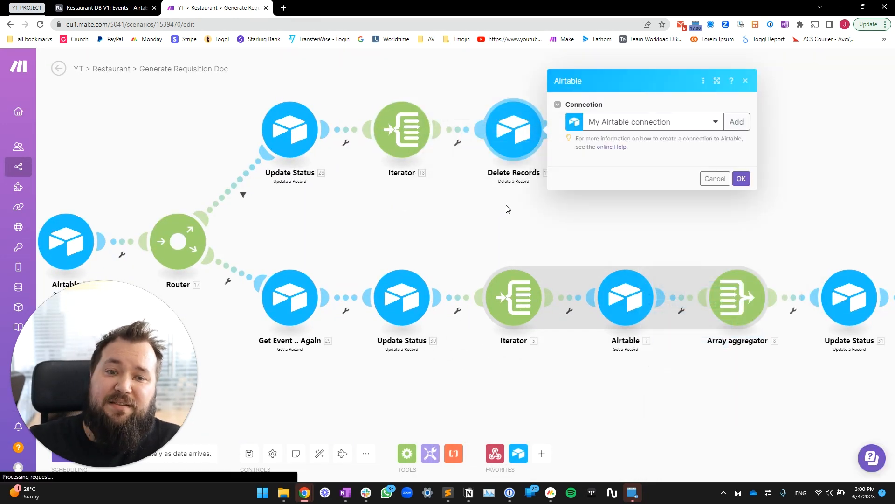
pyautogui.click(379, 206)
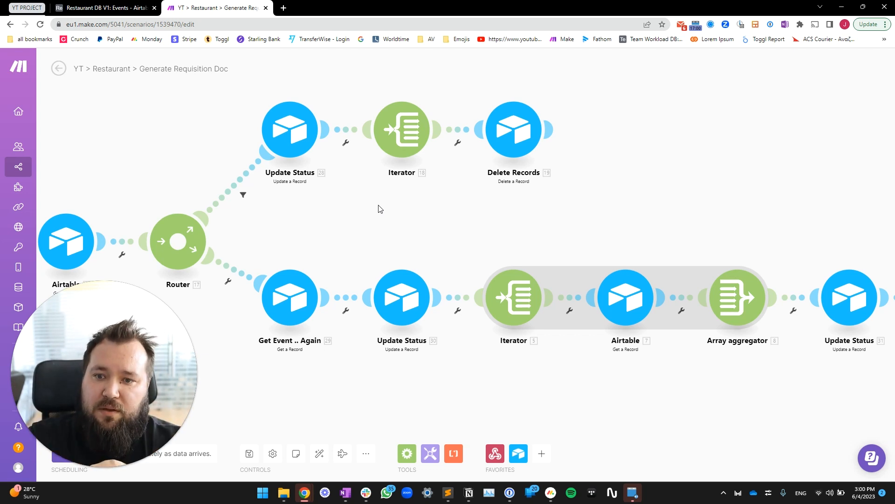
# - Reopen the filter between the router and the deletion route's Update Status module and examine its Event Shopping List condition
pyautogui.moveTo(317, 229); pyautogui.dragTo(400, 180)
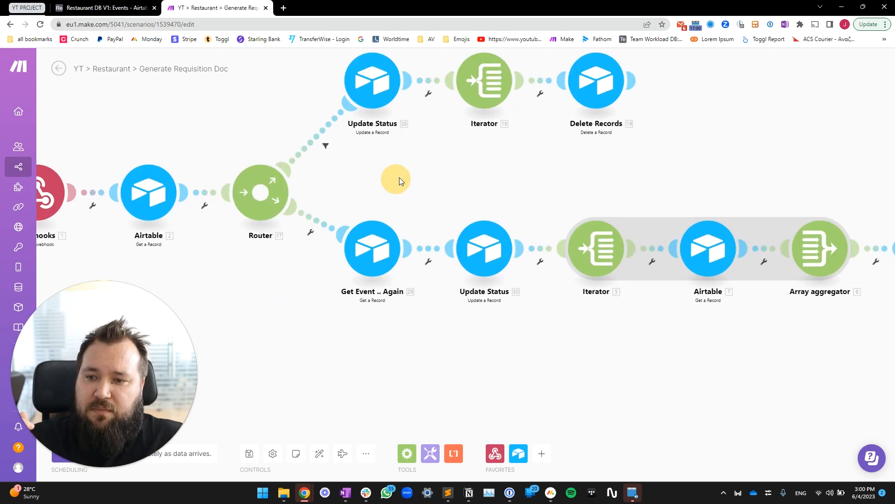
pyautogui.click(326, 143)
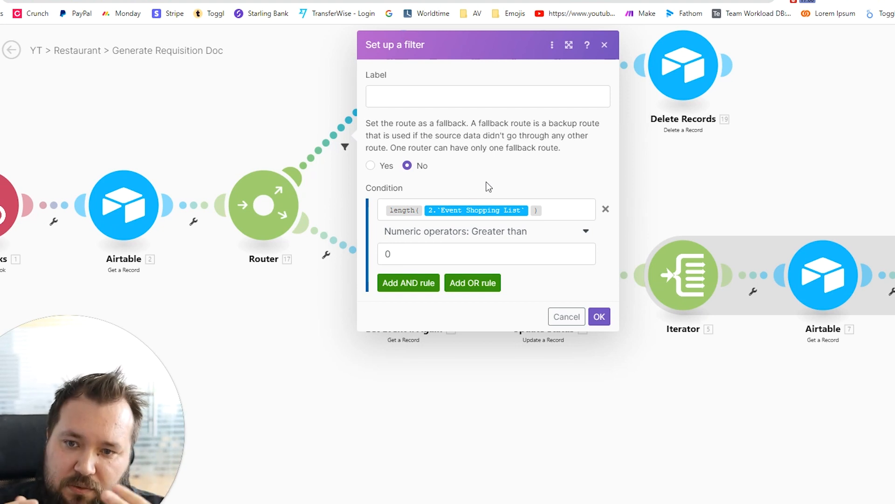
pyautogui.click(825, 173)
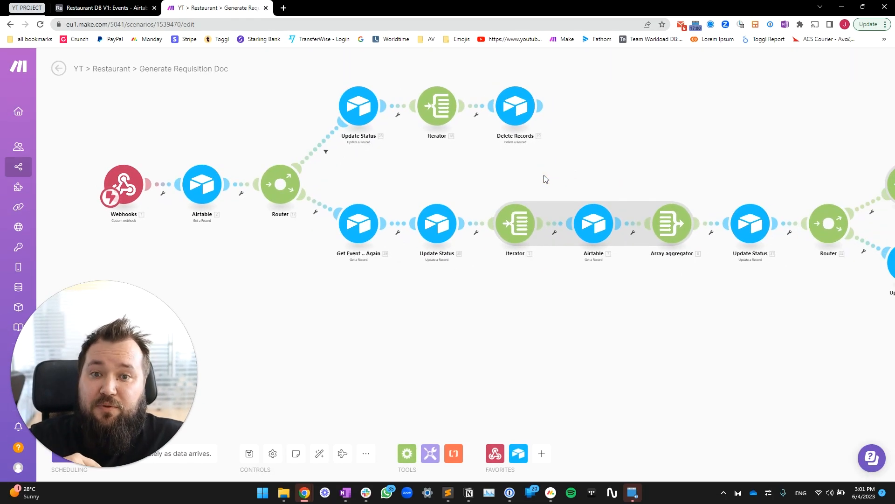
# - Review the base, table and record ID settings of the Get Event .. Again module on the second route
pyautogui.scroll(1, 379, 300)
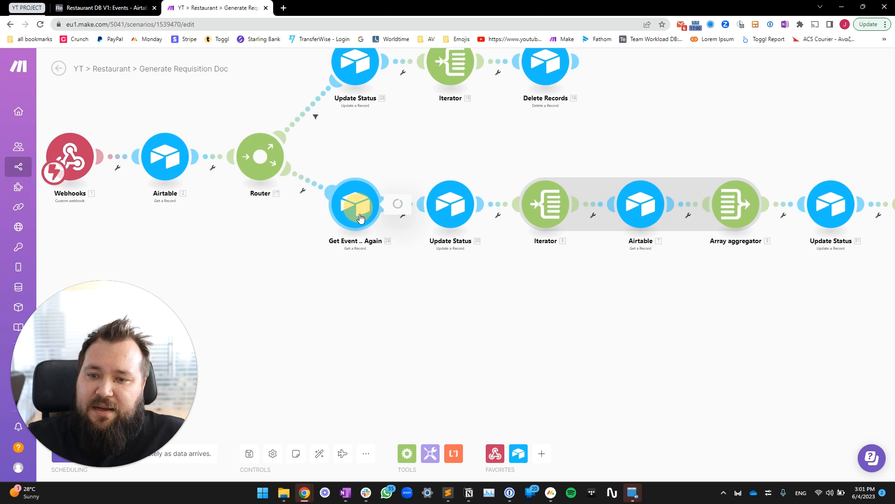
pyautogui.click(361, 207)
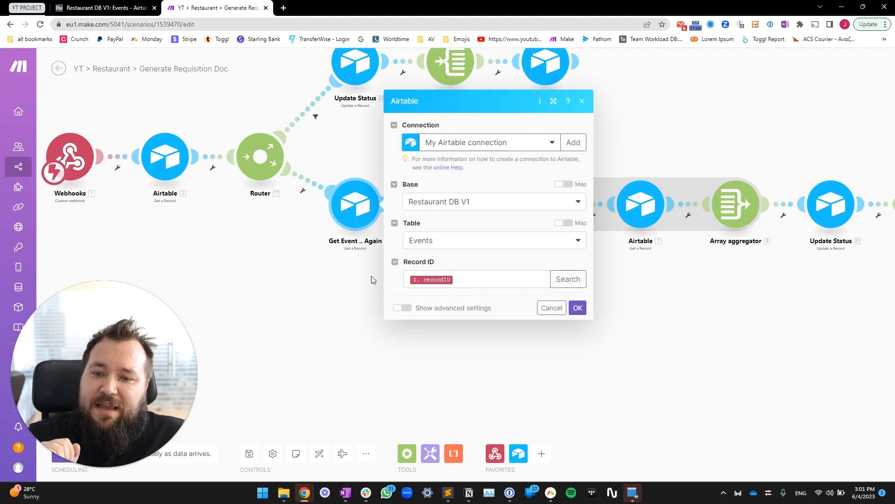
pyautogui.click(343, 286)
pyautogui.click(355, 205)
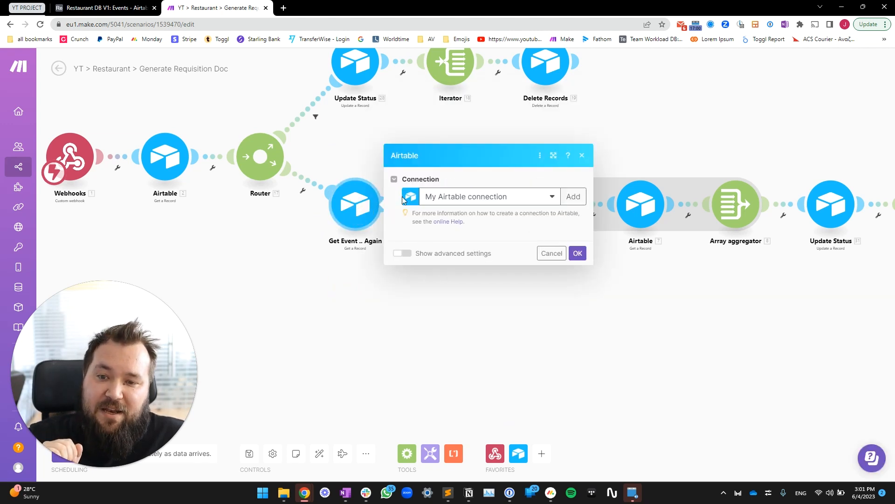
pyautogui.click(366, 146)
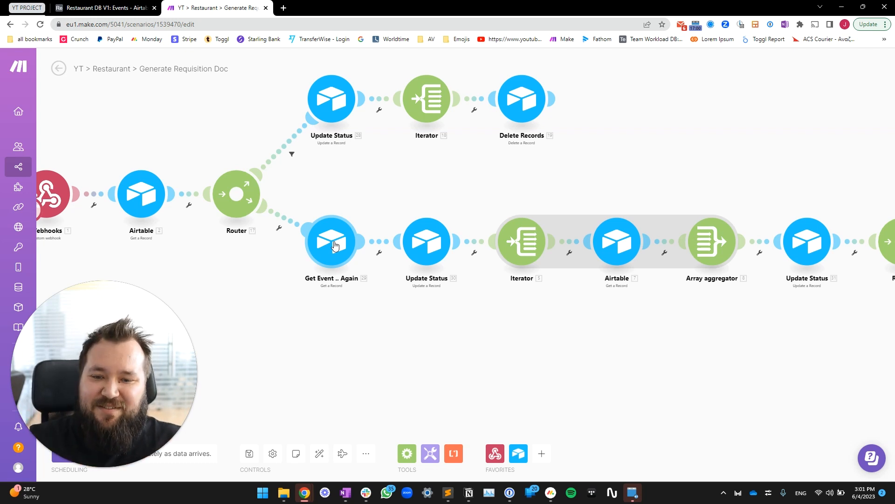
# - Examine the Shopping List Generation Status message and the previous status mapping in the Update Status module following Get Event .. Again
pyautogui.click(421, 251)
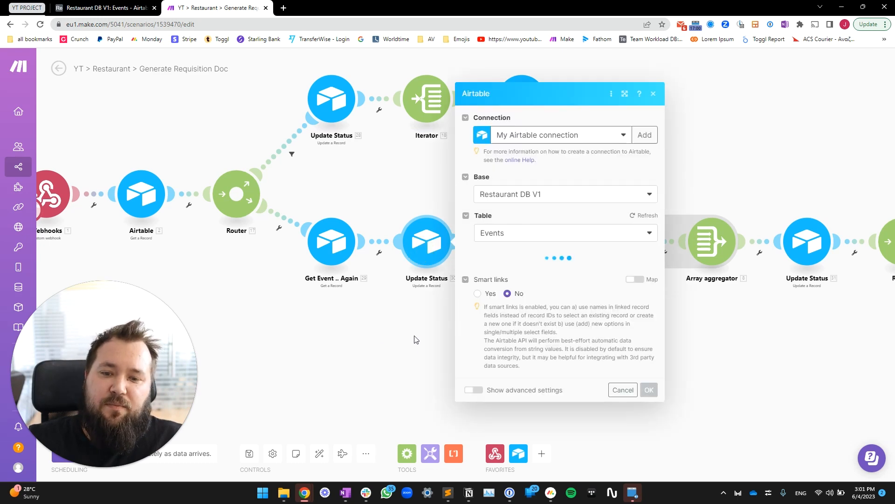
pyautogui.scroll(-4, 592, 262)
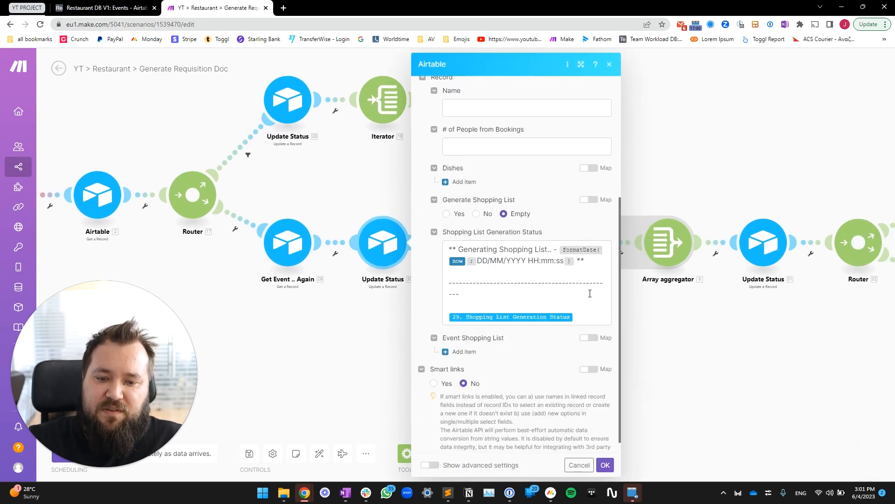
pyautogui.moveTo(448, 249); pyautogui.dragTo(587, 272)
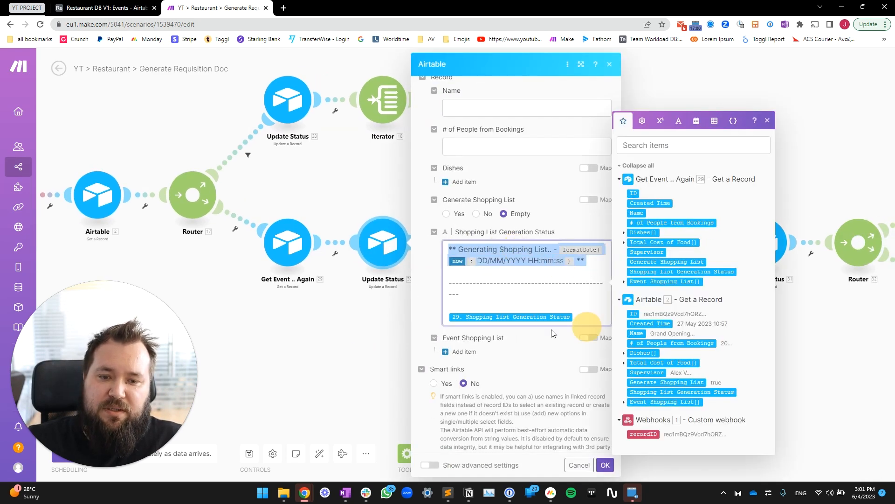
pyautogui.click(583, 317)
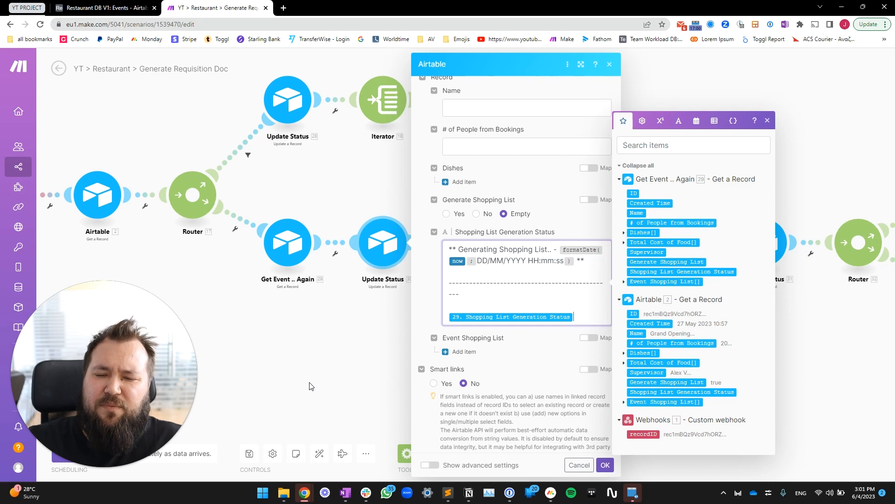
pyautogui.click(324, 375)
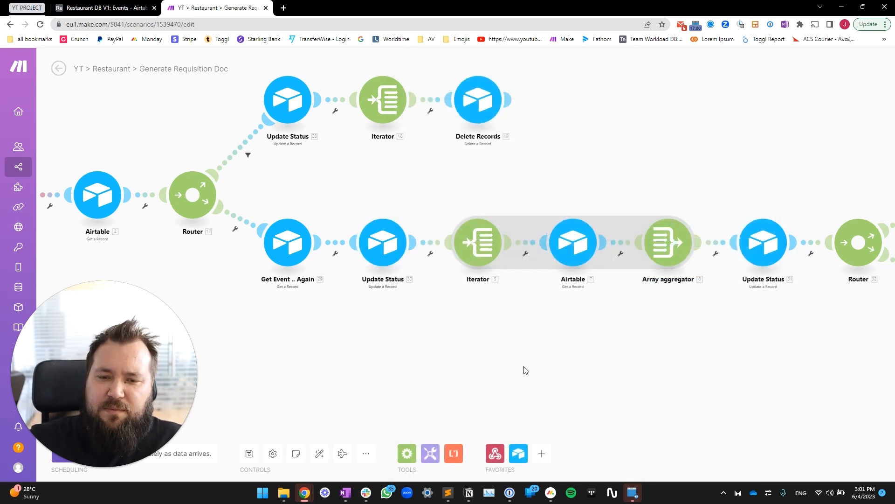
# - Check which array the second route's Iterator processes and close its settings
pyautogui.moveTo(618, 339); pyautogui.dragTo(604, 345)
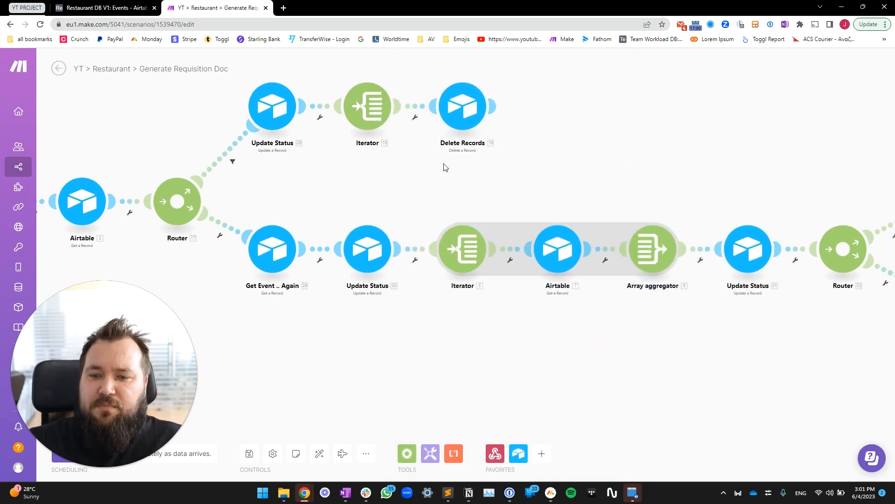
pyautogui.moveTo(473, 322); pyautogui.dragTo(392, 322)
pyautogui.click(382, 249)
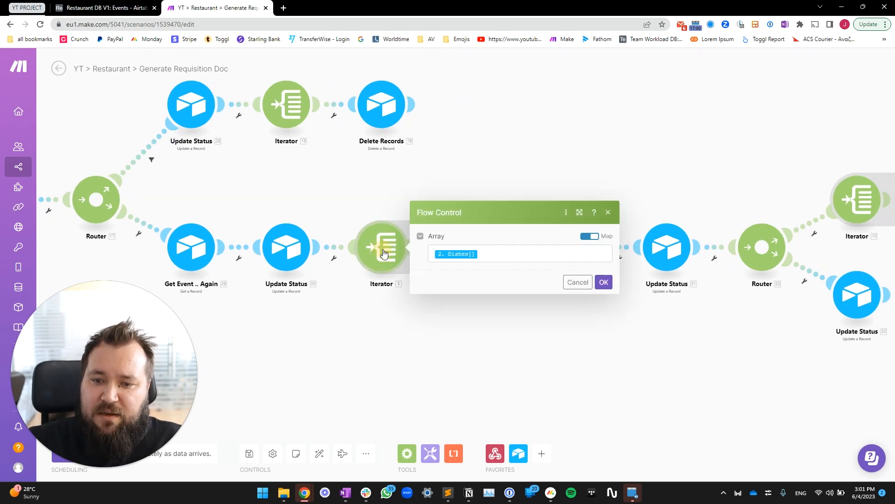
pyautogui.click(494, 252)
pyautogui.click(540, 320)
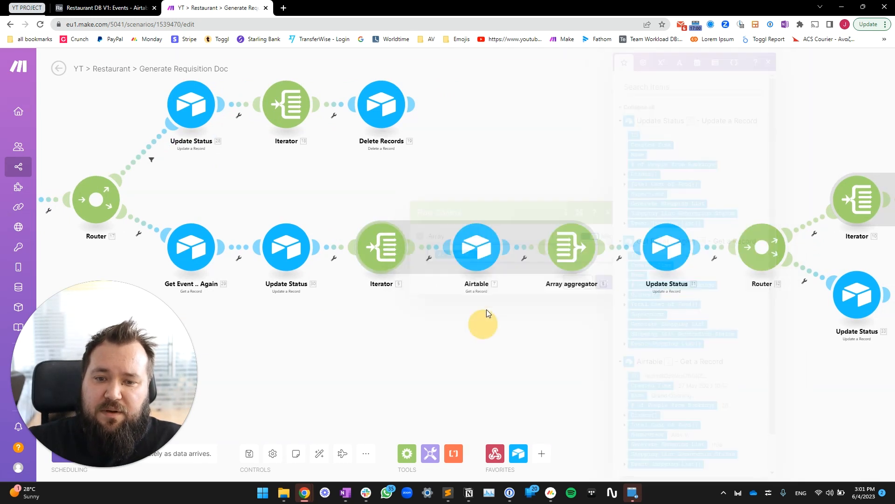
# - Review the table and record ID mapping of the Airtable Get a Record module between the Iterator and the Array aggregator
pyautogui.click(485, 259)
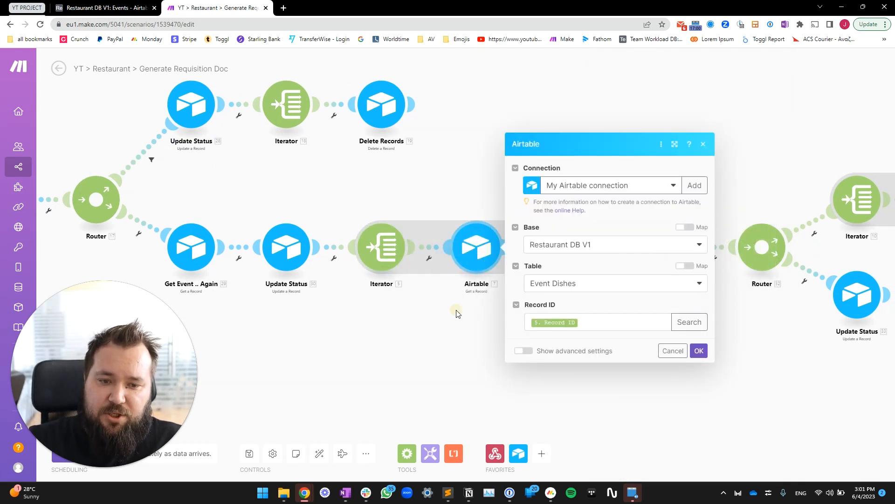
pyautogui.click(448, 296)
pyautogui.click(478, 254)
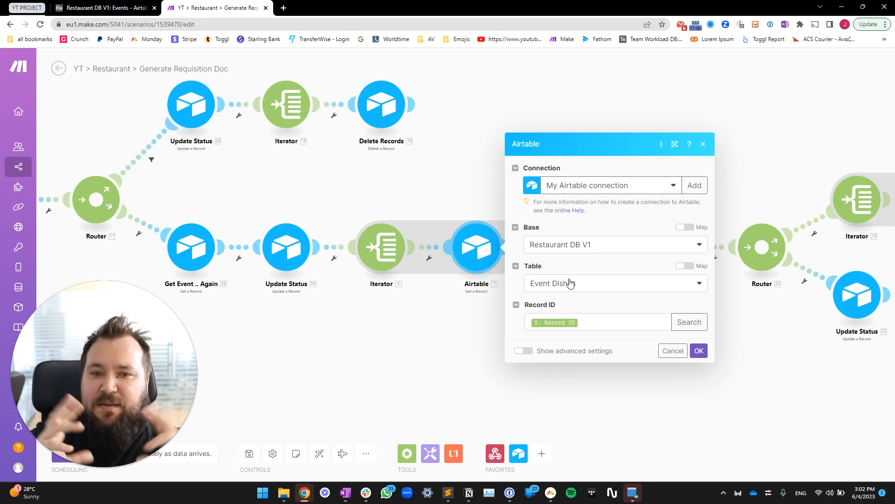
pyautogui.click(360, 364)
# - Review the Array aggregator's source module and look through its list of aggregated fields
pyautogui.moveTo(496, 341); pyautogui.dragTo(390, 340)
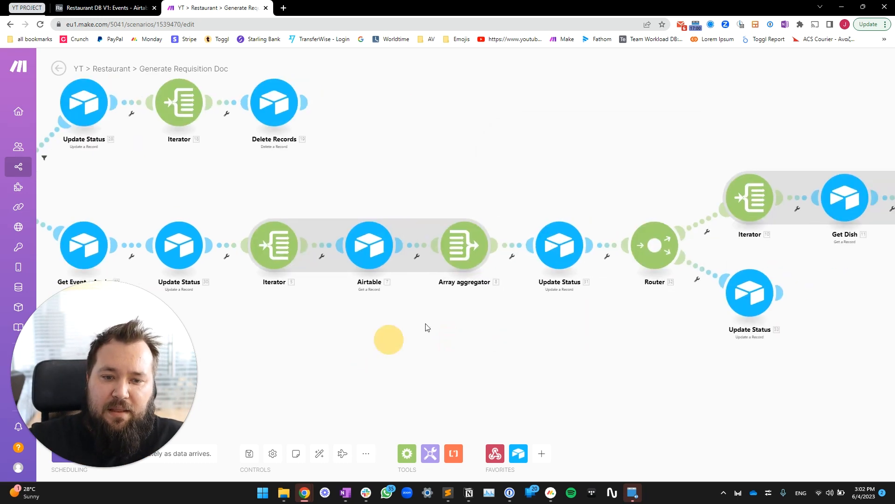
pyautogui.click(454, 256)
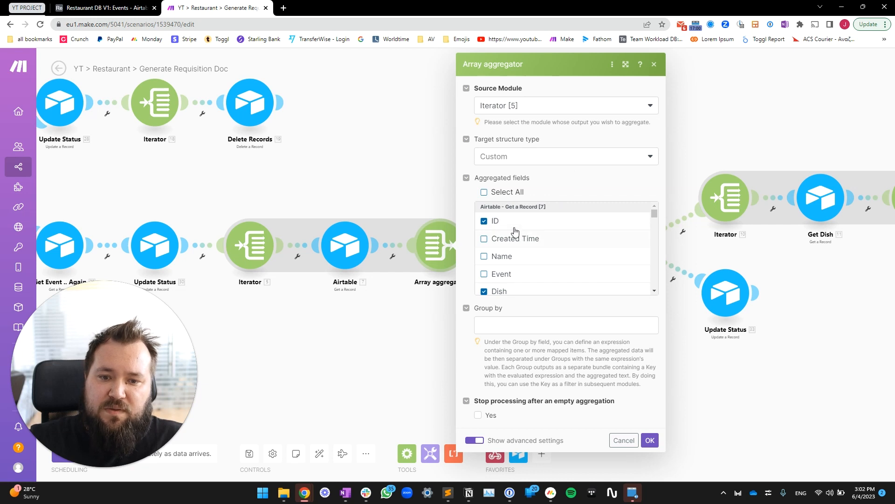
pyautogui.scroll(-4, 554, 243)
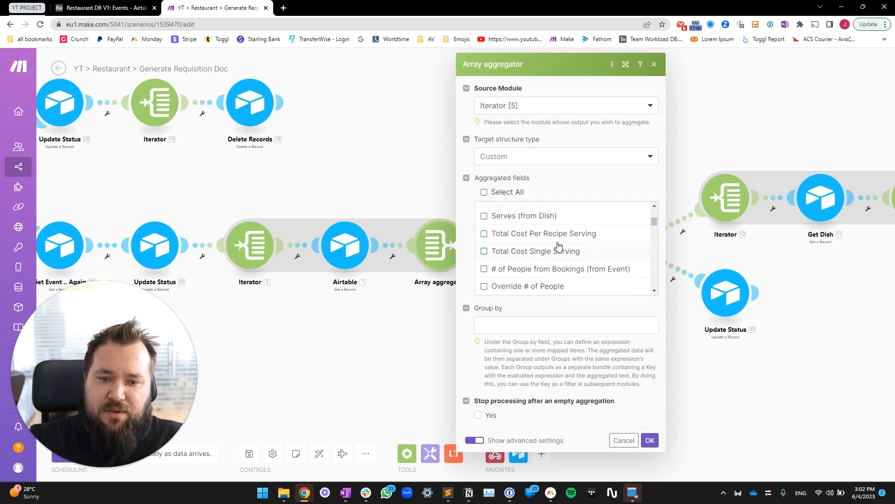
pyautogui.scroll(-1, 564, 249)
pyautogui.scroll(-10, 541, 237)
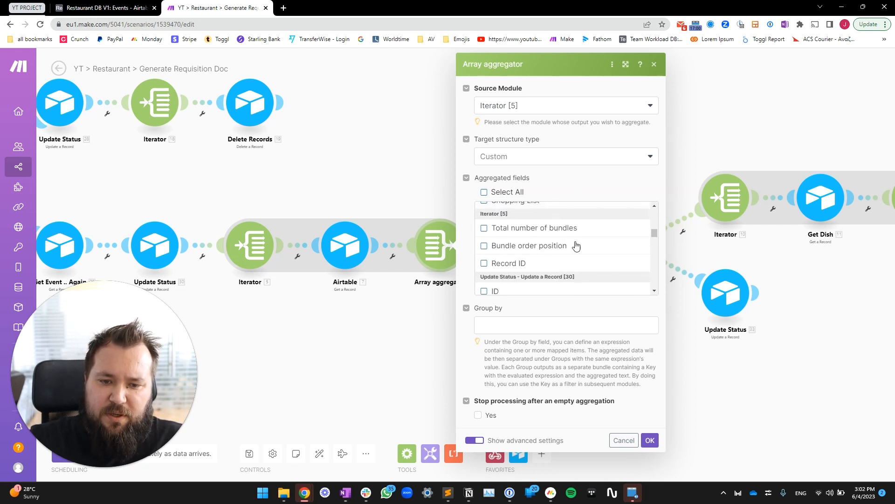
pyautogui.click(348, 349)
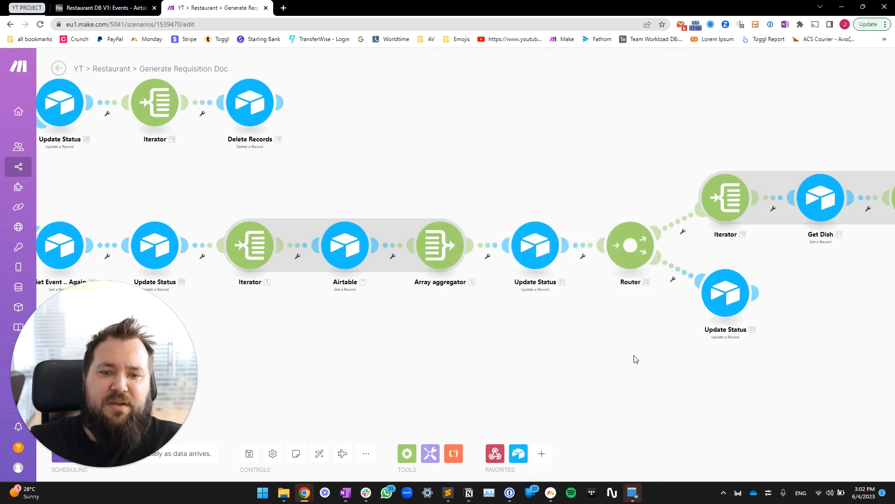
# - Review the Shopping List Generation Status message in the Update Status module placed just before the Router
pyautogui.moveTo(636, 360); pyautogui.dragTo(503, 360)
pyautogui.click(402, 242)
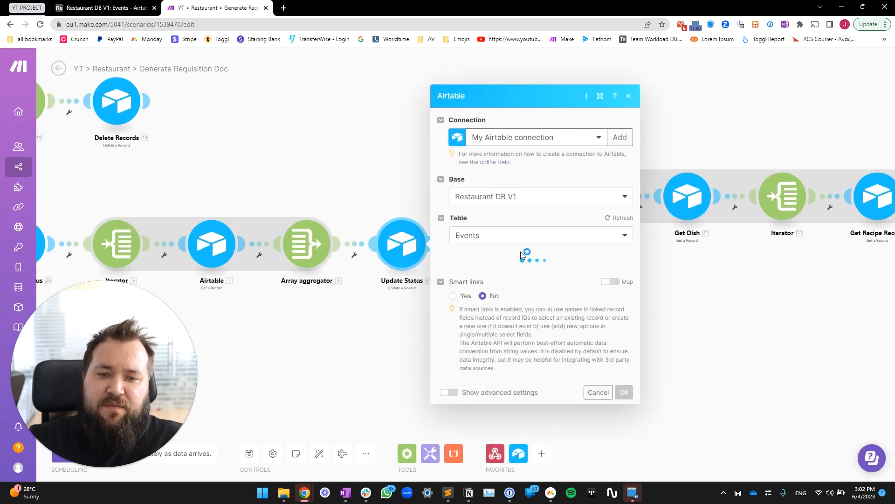
pyautogui.scroll(-5, 513, 299)
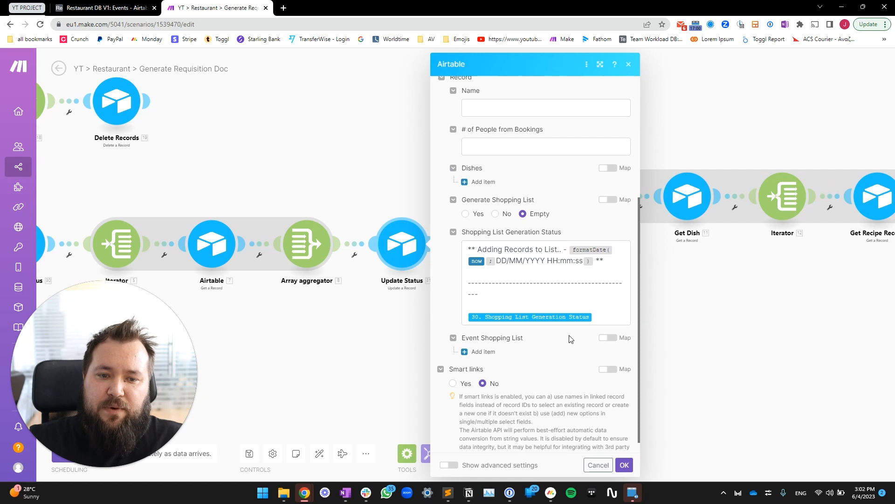
pyautogui.click(397, 308)
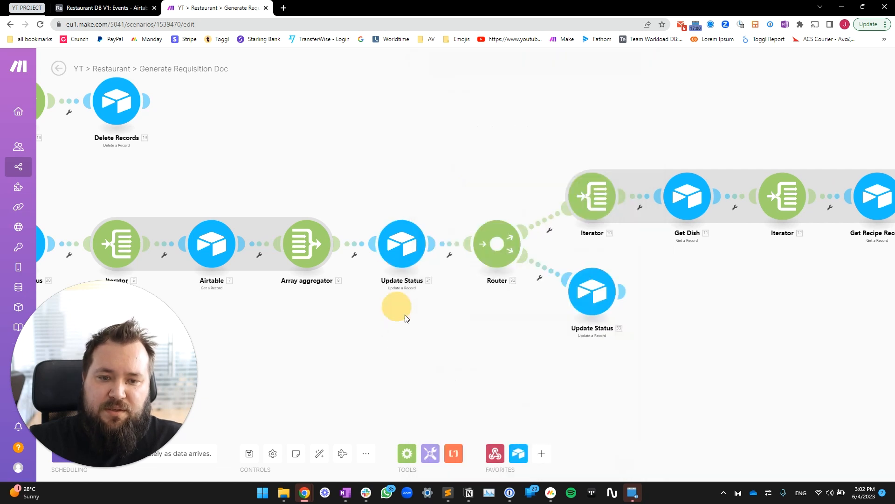
# - Frame the Router's upper route and its lower Update Status route with a 1543x375 screen-capture selection
pyautogui.scroll(-3, 556, 260)
pyautogui.moveTo(592, 286); pyautogui.dragTo(561, 325)
pyautogui.moveTo(340, 150); pyautogui.dragTo(250, 195)
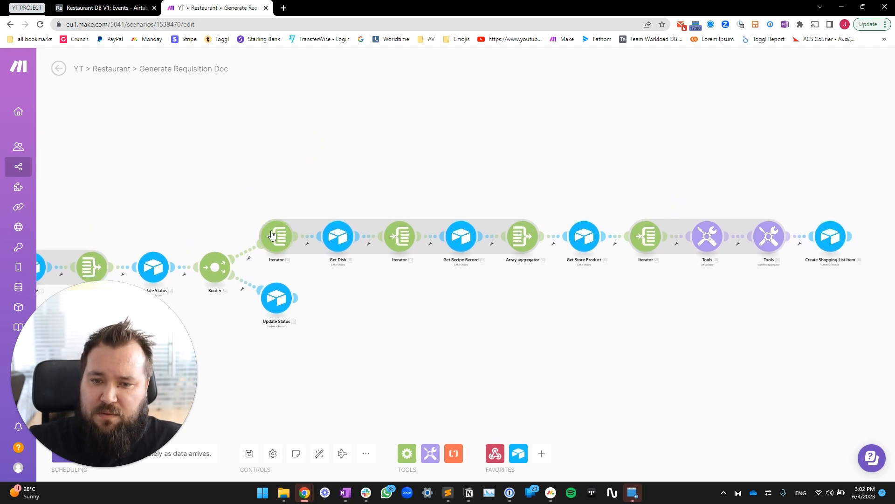
pyautogui.press('ctrl+Print')
pyautogui.moveTo(189, 144); pyautogui.dragTo(894, 319)
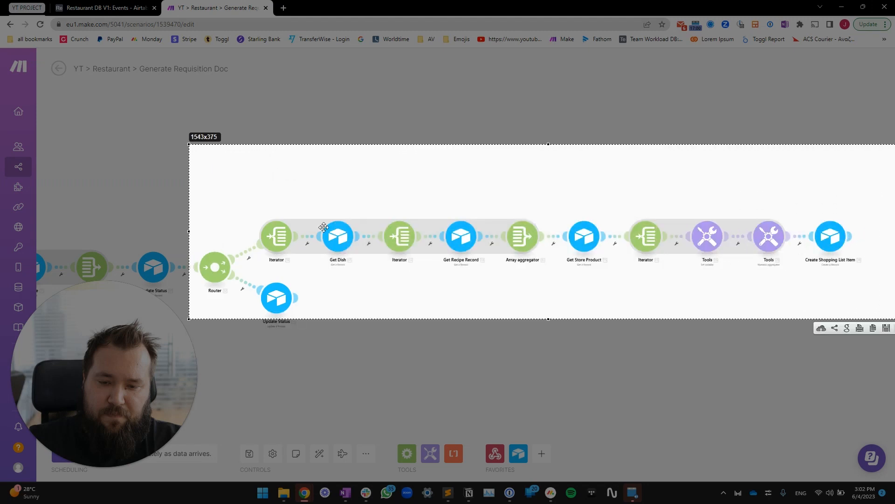
pyautogui.moveTo(671, 277); pyautogui.dragTo(568, 404)
pyautogui.moveTo(435, 386); pyautogui.dragTo(500, 232)
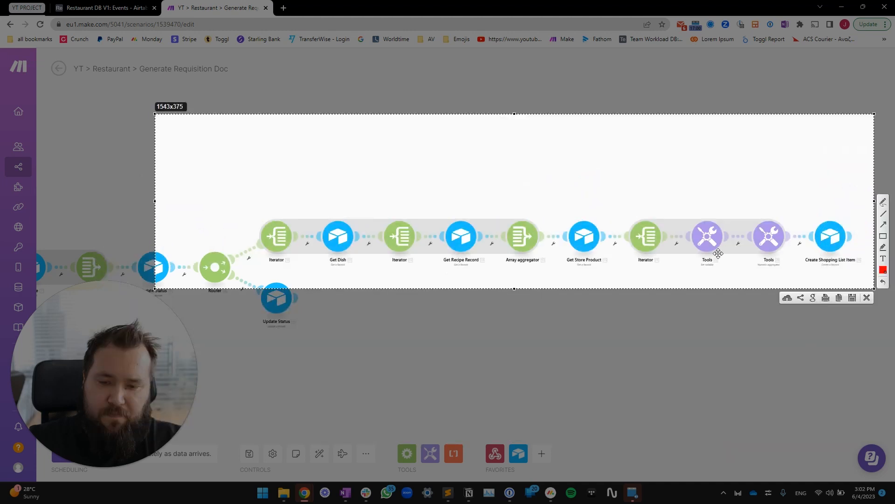
pyautogui.moveTo(596, 171); pyautogui.dragTo(564, 317)
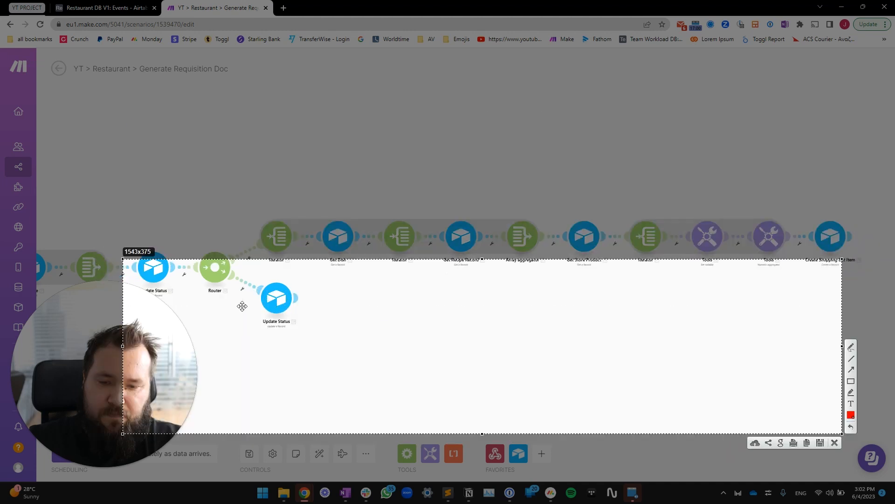
pyautogui.hotkey('ctrl', 'c')
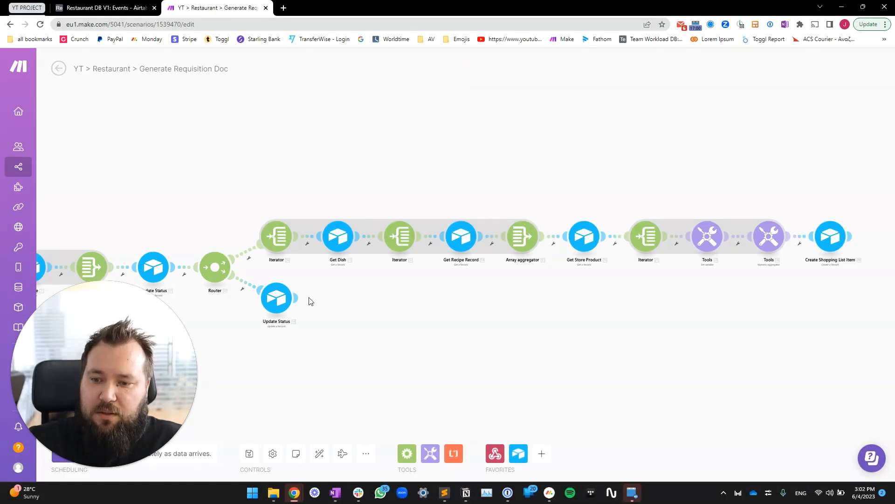
# - Examine the completion message in the Shopping List Generation Status field of the Router's lower Update Status module
pyautogui.click(268, 306)
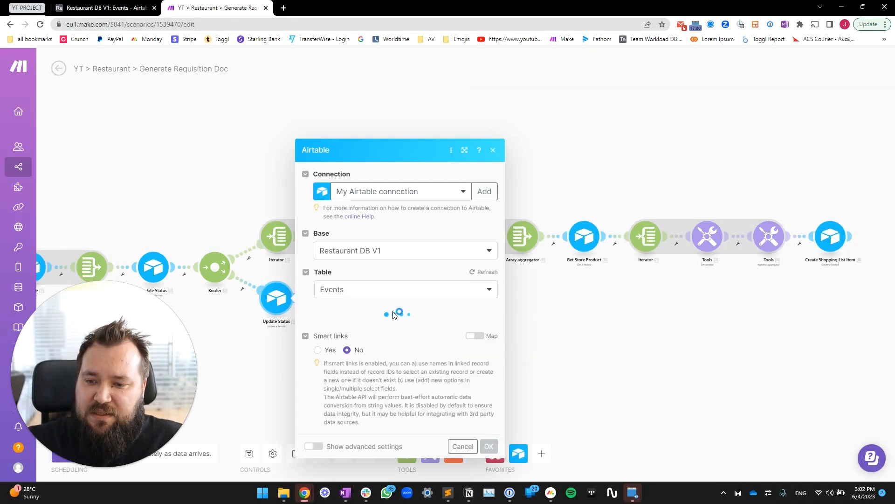
pyautogui.scroll(-3, 497, 361)
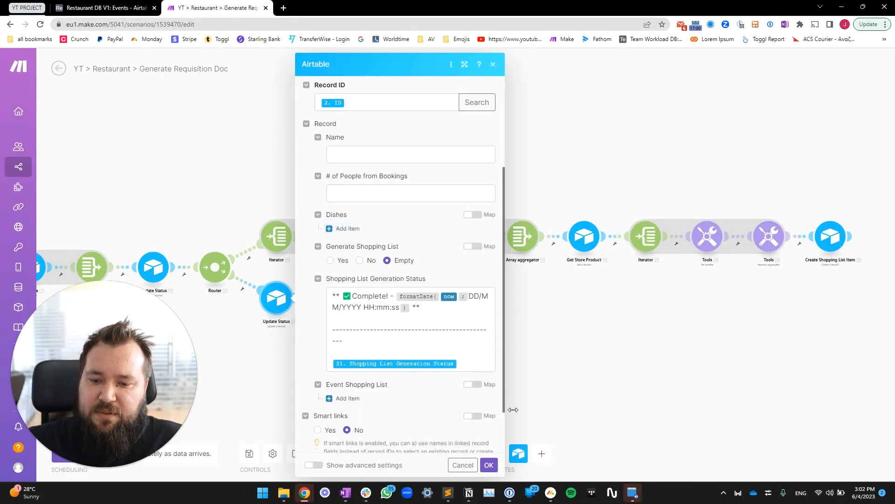
pyautogui.click(374, 306)
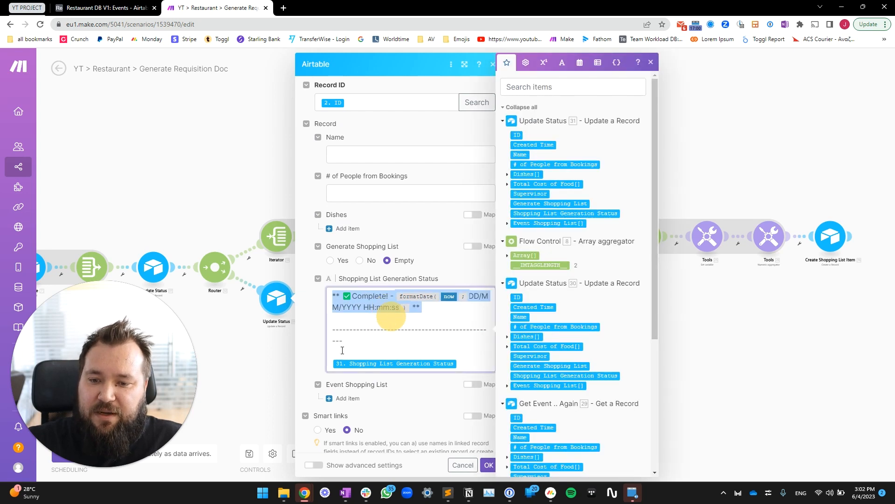
pyautogui.click(234, 202)
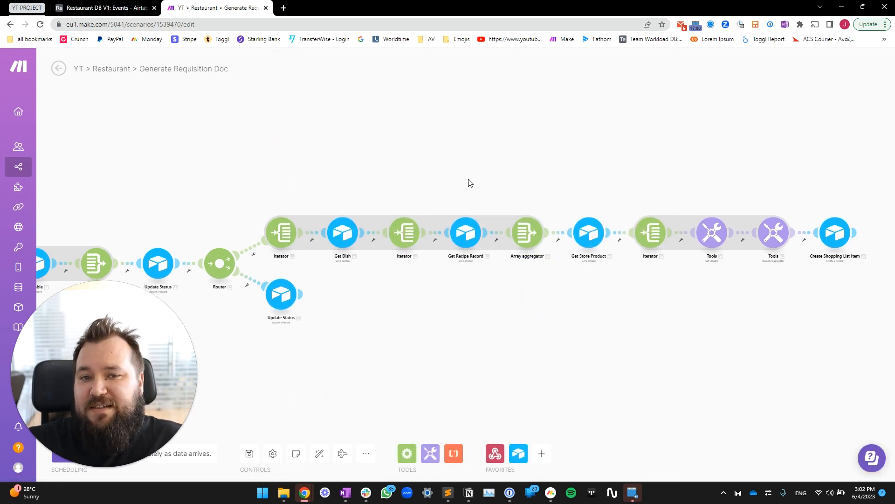
# - Check the array processed by the first Iterator on the Router's upper route and the table and record ID used by Get Dish
pyautogui.moveTo(474, 184); pyautogui.dragTo(442, 172)
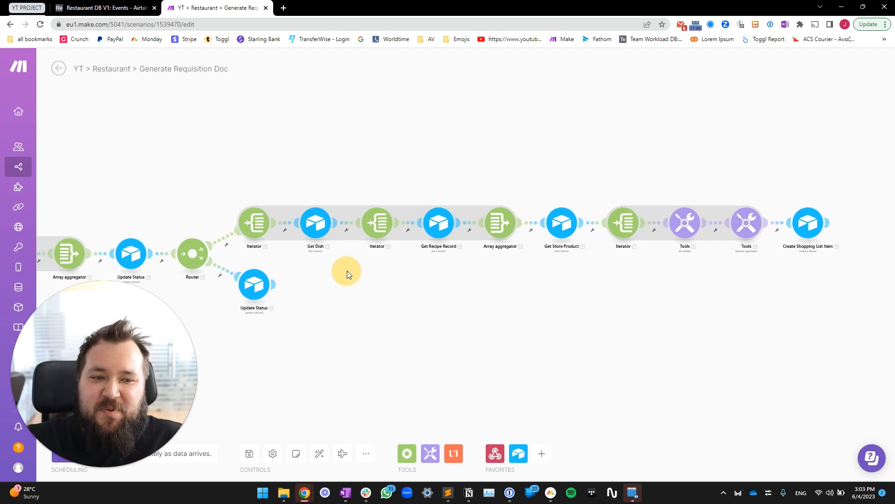
pyautogui.scroll(3, 229, 217)
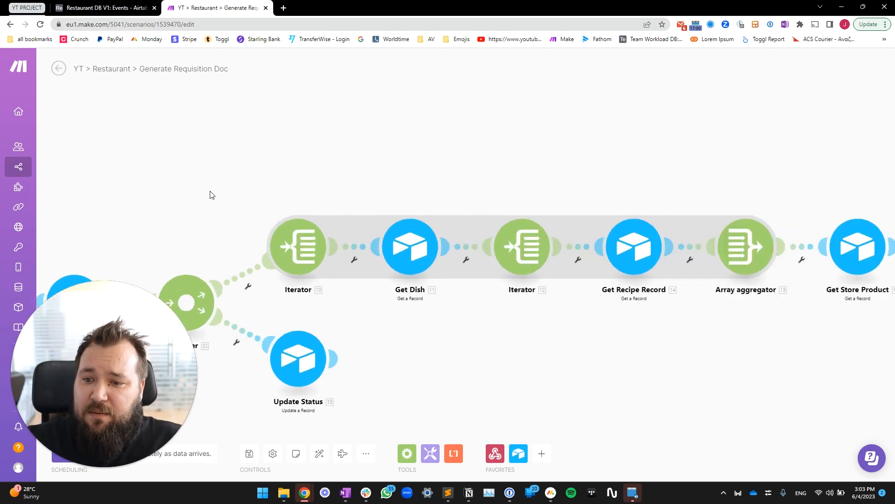
pyautogui.click(257, 154)
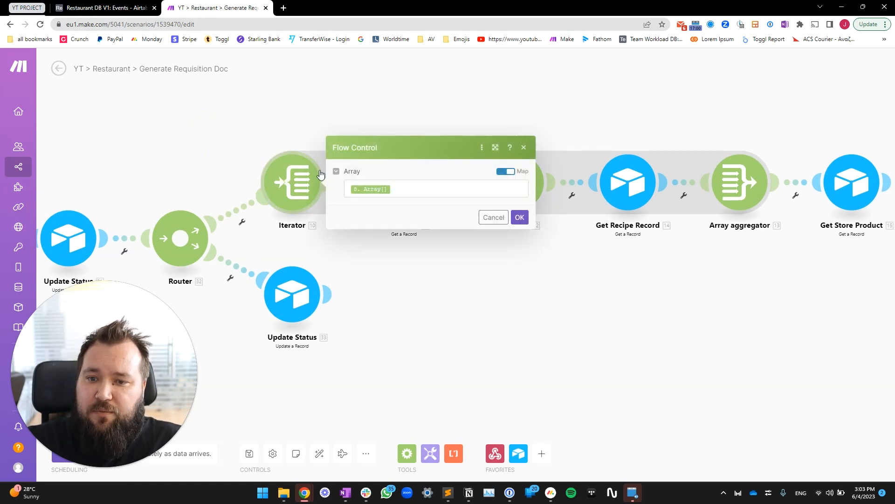
pyautogui.moveTo(177, 133); pyautogui.dragTo(341, 126)
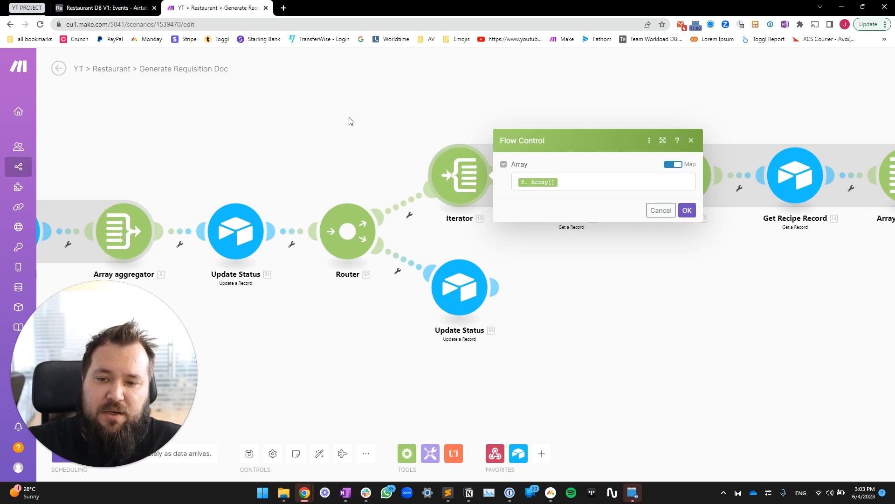
pyautogui.moveTo(350, 120); pyautogui.dragTo(160, 115)
pyautogui.click(381, 170)
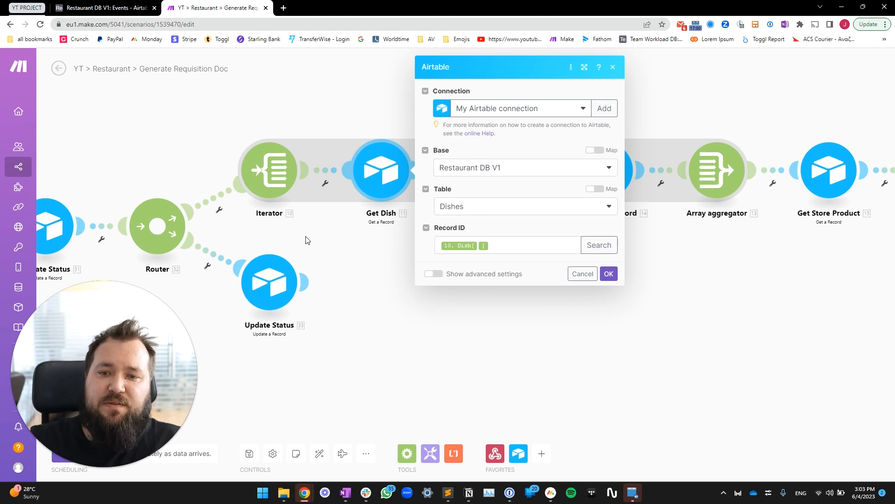
pyautogui.click(361, 305)
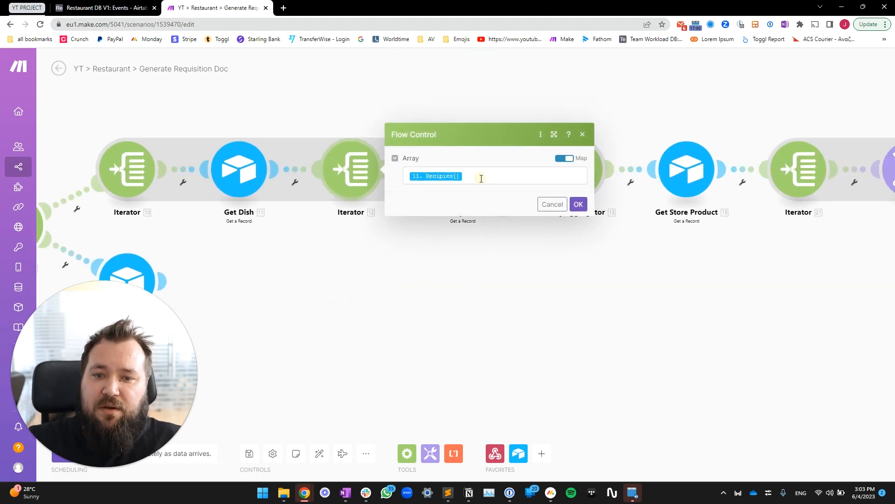
# - Review the array mapped in the Iterator after Get Dish and the table and record ID of Get Recipe Record
pyautogui.click(481, 179)
pyautogui.click(434, 305)
pyautogui.click(437, 178)
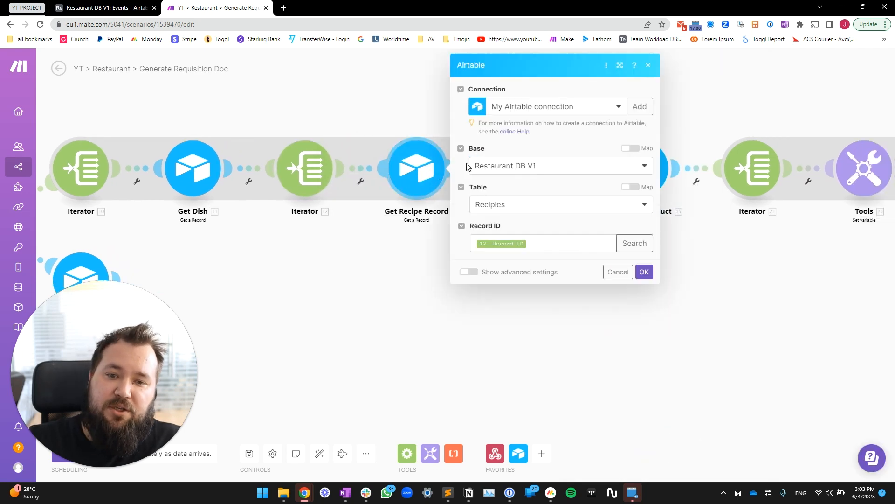
pyautogui.click(393, 300)
# - Examine which aggregated fields are selected in the Array aggregator following Get Recipe Record, down to the Custom webhook group
pyautogui.click(364, 178)
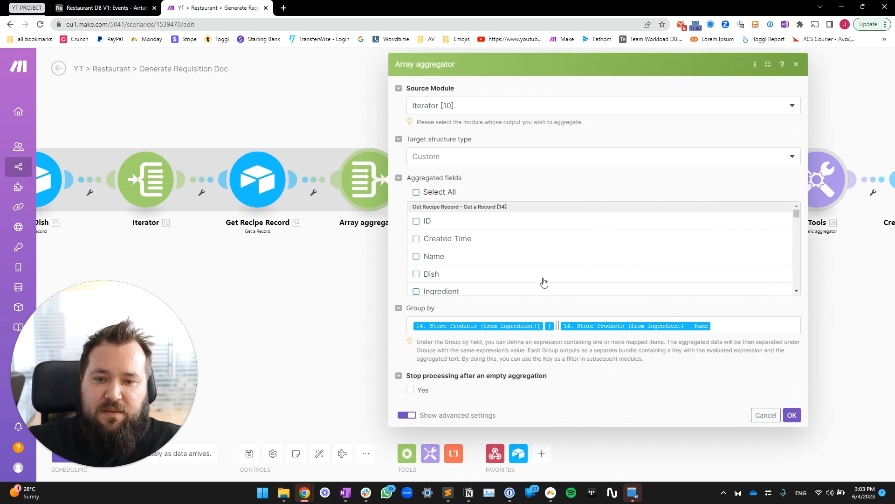
pyautogui.scroll(-3, 498, 230)
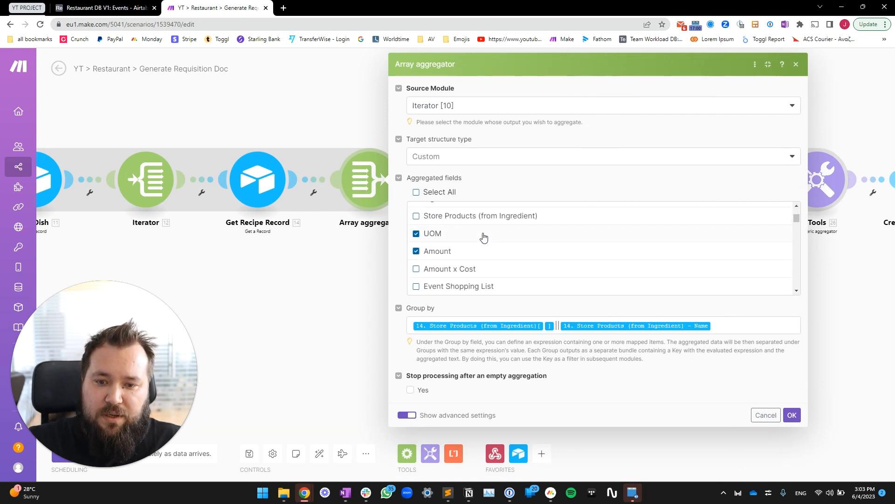
pyautogui.scroll(-2, 455, 248)
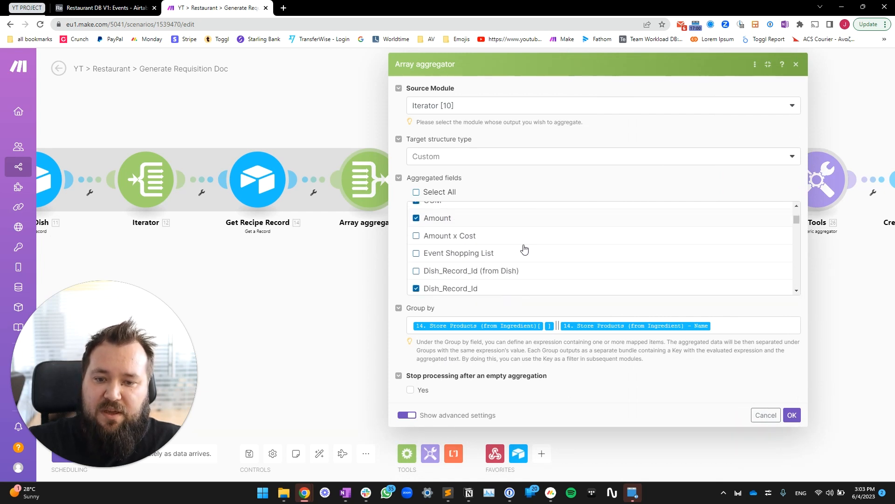
pyautogui.scroll(-4, 502, 278)
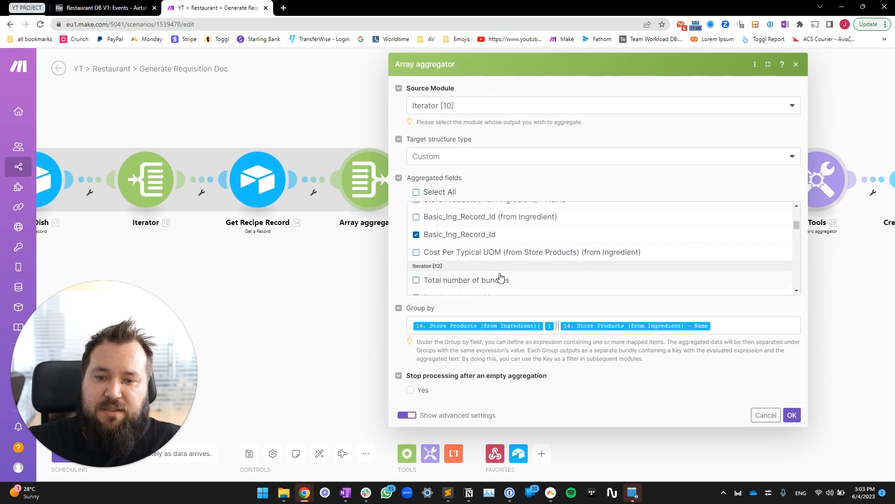
pyautogui.scroll(-2, 516, 236)
pyautogui.scroll(2, 494, 241)
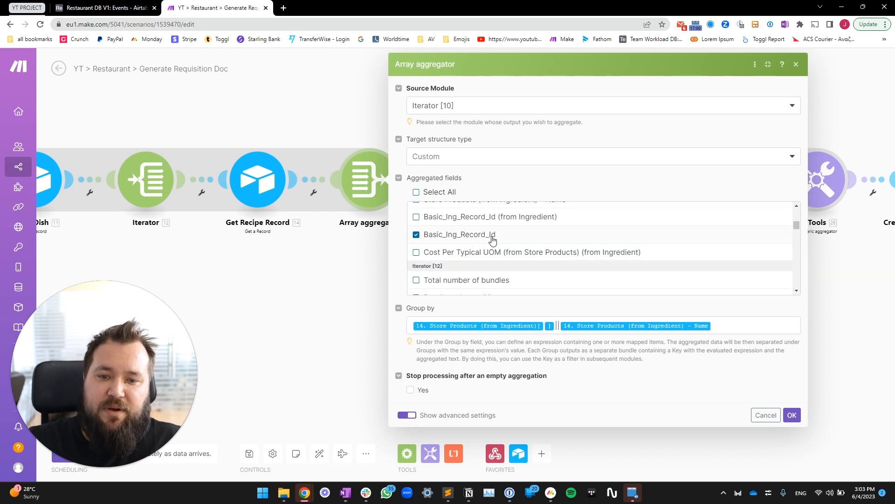
pyautogui.scroll(-15, 520, 270)
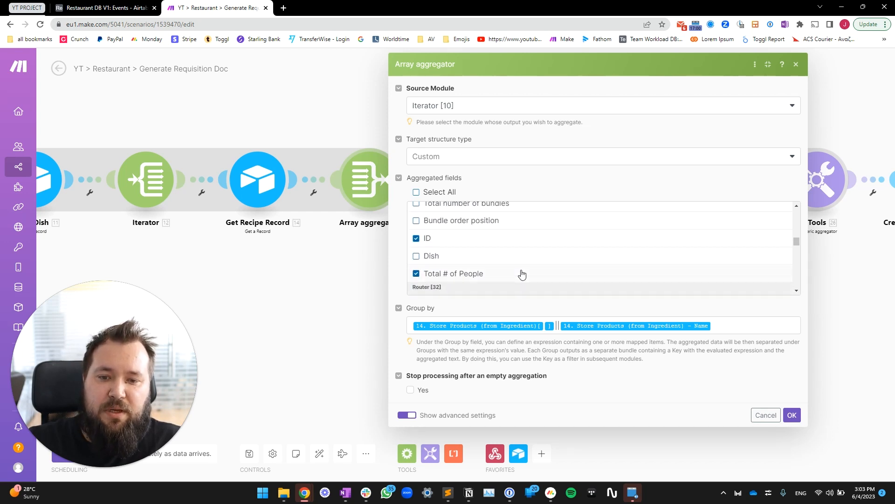
pyautogui.scroll(-3, 521, 275)
pyautogui.scroll(8, 520, 274)
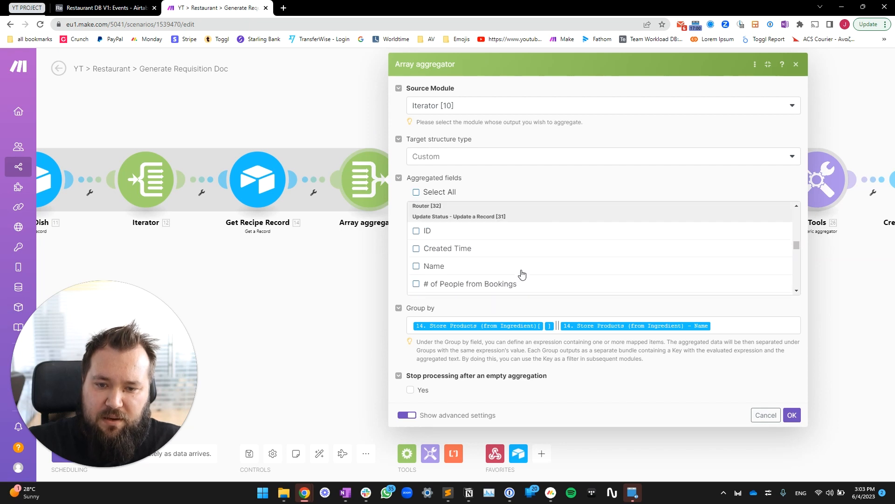
pyautogui.scroll(1, 429, 256)
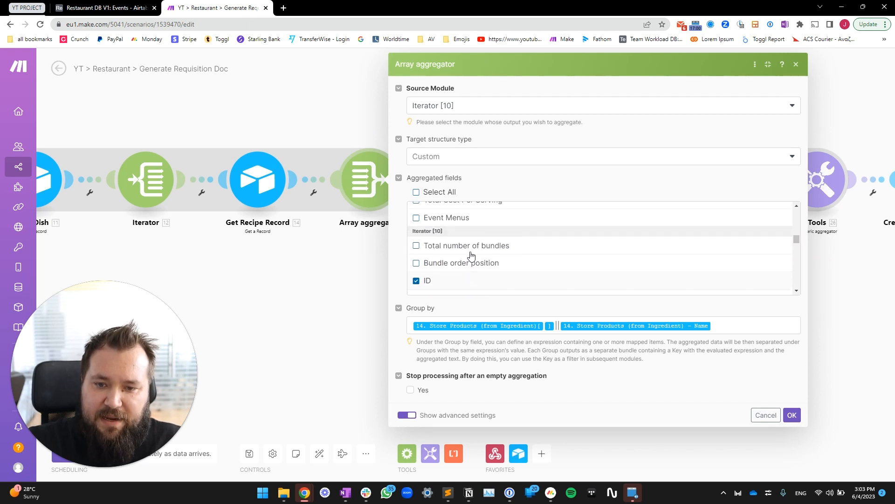
pyautogui.scroll(-1, 447, 259)
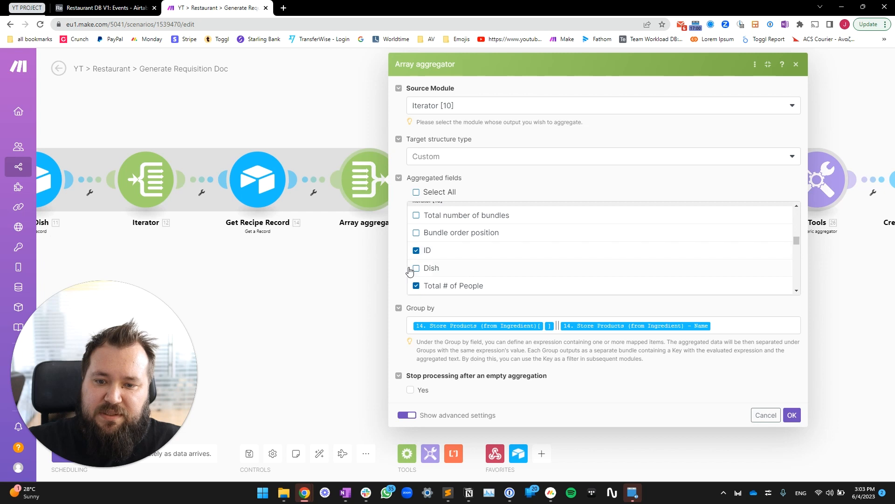
pyautogui.scroll(-5, 502, 288)
pyautogui.scroll(-1, 515, 270)
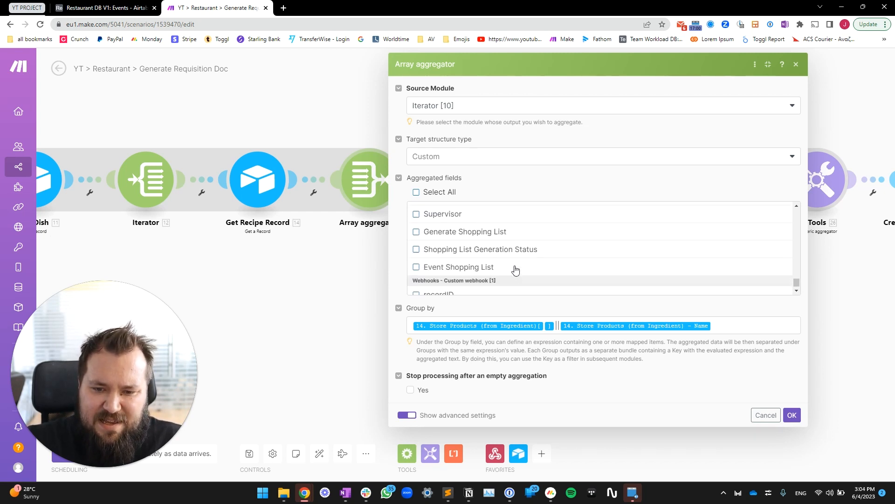
# - Inspect the Group by expression combining the Store Products mappings in the Array aggregator, and close its settings
pyautogui.click(414, 326)
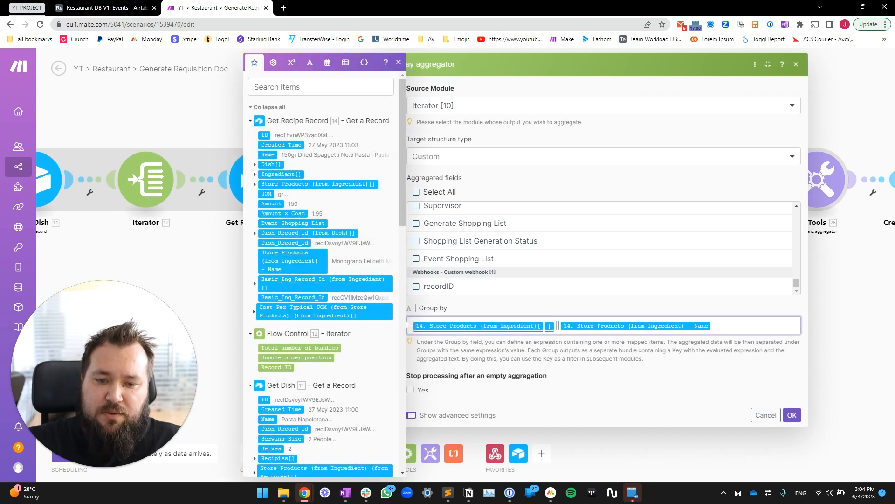
pyautogui.click(558, 326)
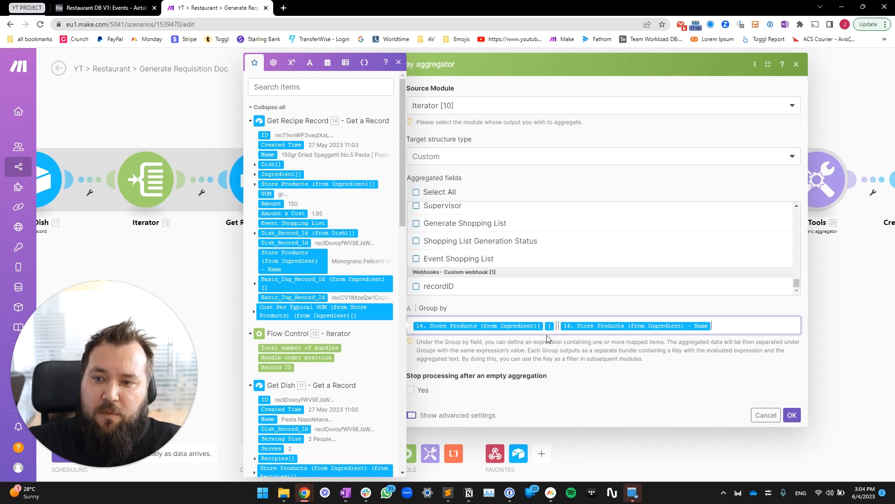
pyautogui.click(187, 246)
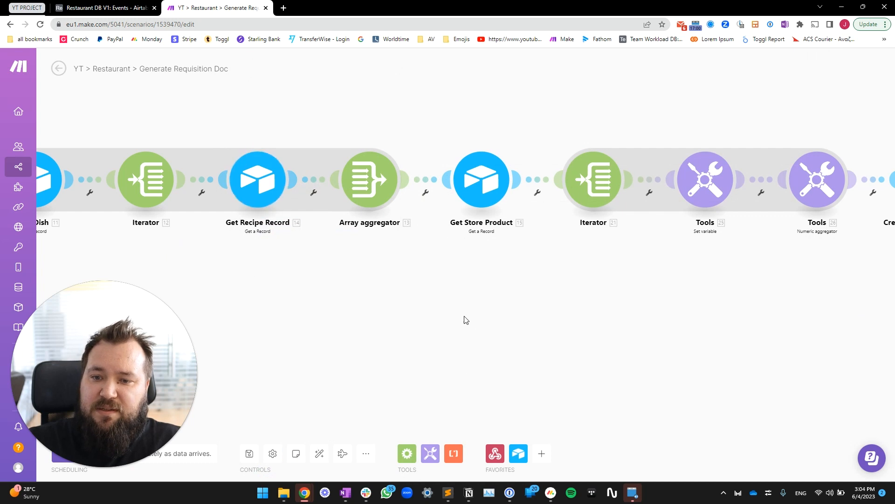
# - Recheck the selected record ID fields and grouping of the Array aggregator before Get Store Product
pyautogui.moveTo(454, 309); pyautogui.dragTo(419, 319)
pyautogui.click(344, 194)
pyautogui.scroll(-1, 507, 289)
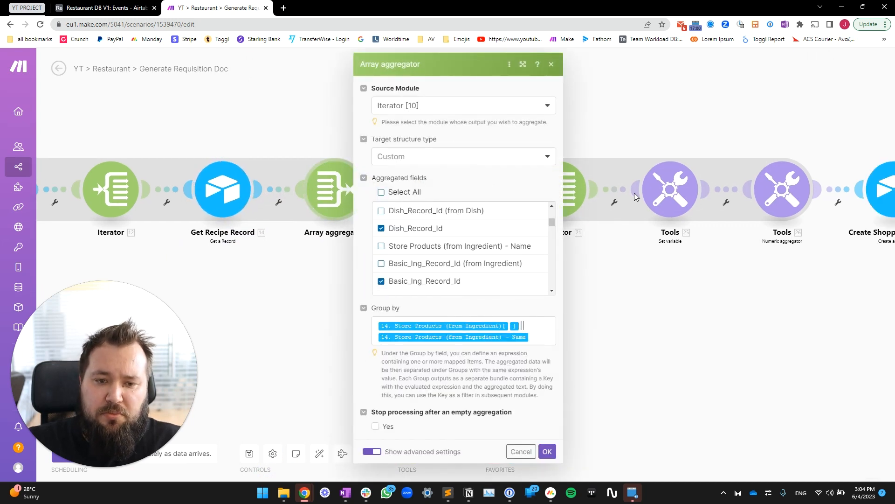
pyautogui.click(294, 293)
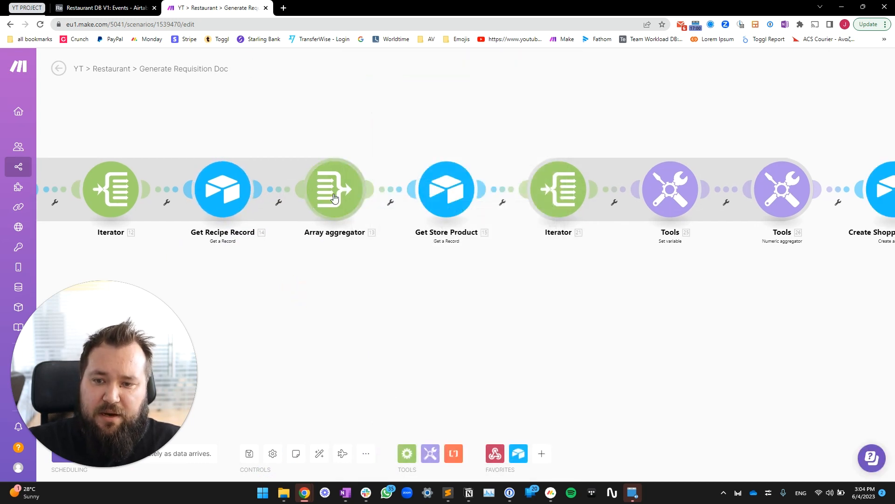
# - Inspect the Store Products table selection and the Record ID expression in the Get Store Product module
pyautogui.moveTo(582, 284); pyautogui.dragTo(486, 304)
pyautogui.click(350, 210)
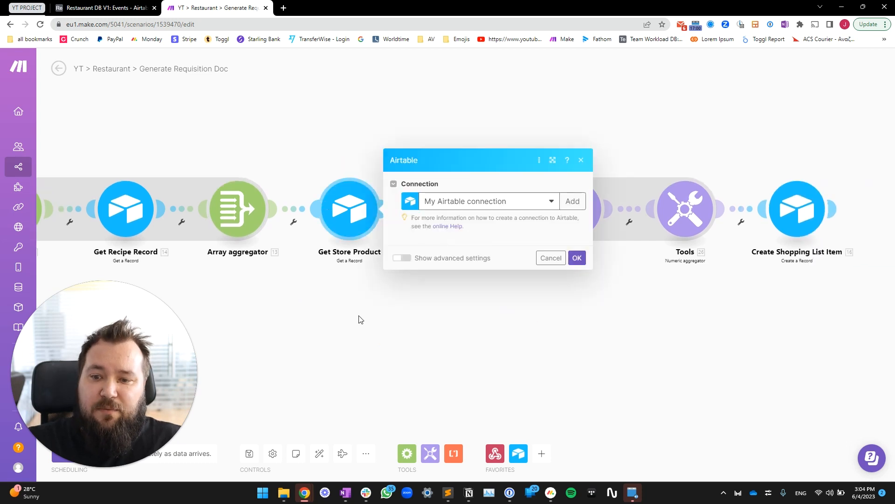
pyautogui.click(477, 295)
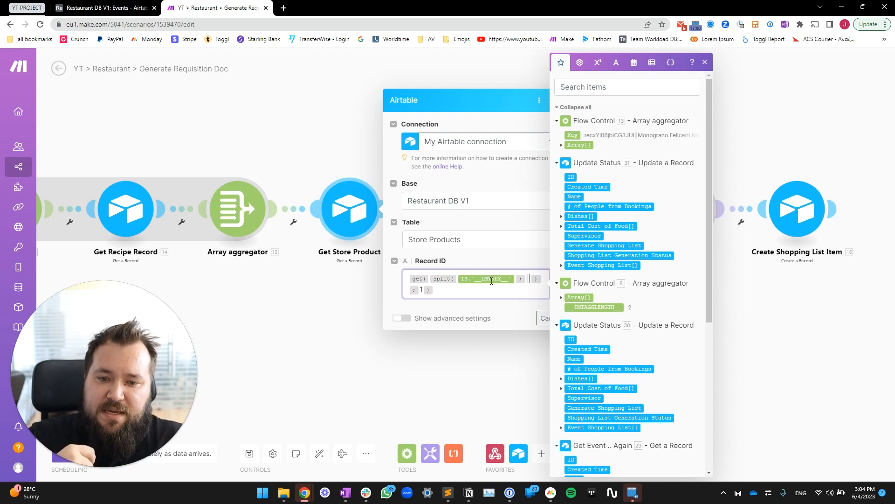
pyautogui.click(468, 303)
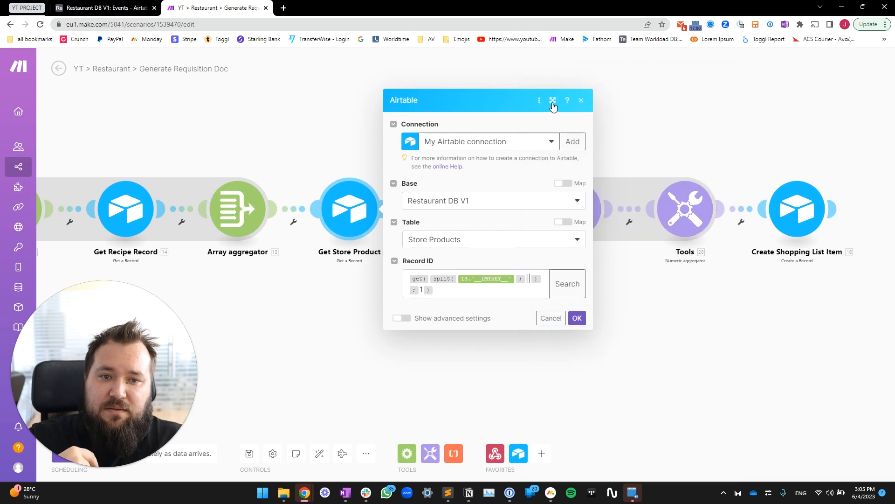
pyautogui.click(551, 100)
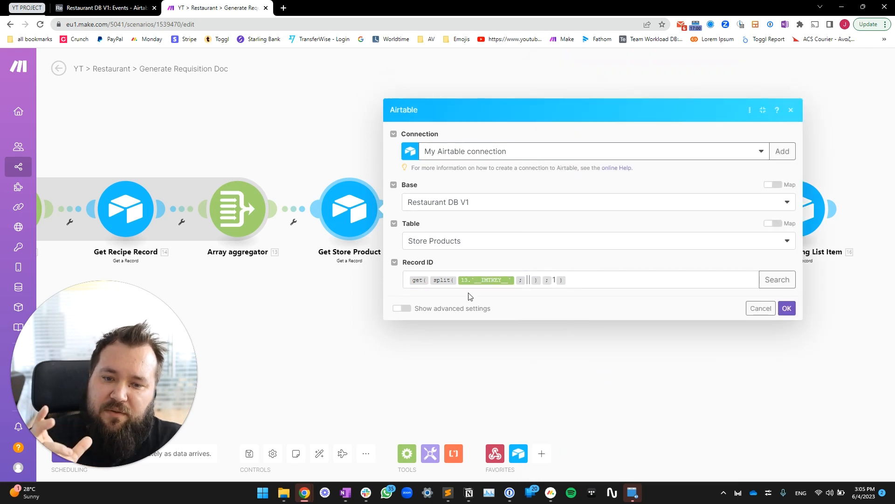
# - Recheck the Array aggregator's Group by expression that supplies the key used by Get Store Product, and close its settings
pyautogui.click(238, 218)
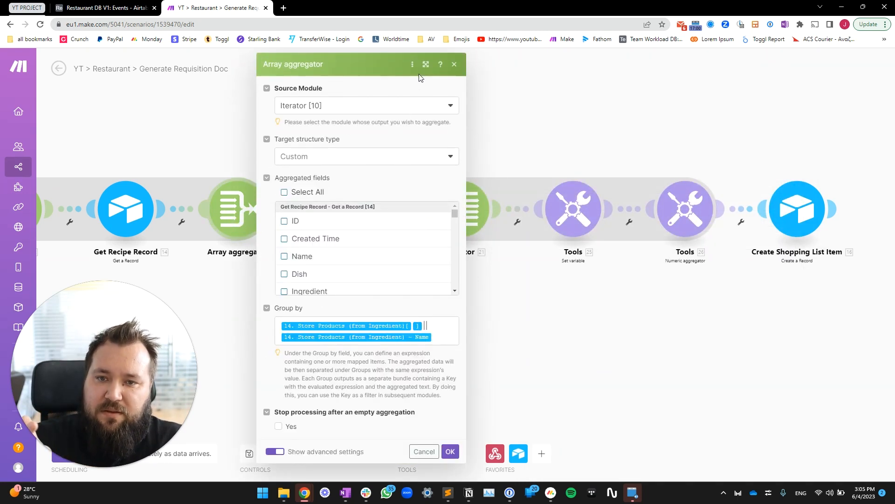
pyautogui.click(425, 65)
pyautogui.click(345, 213)
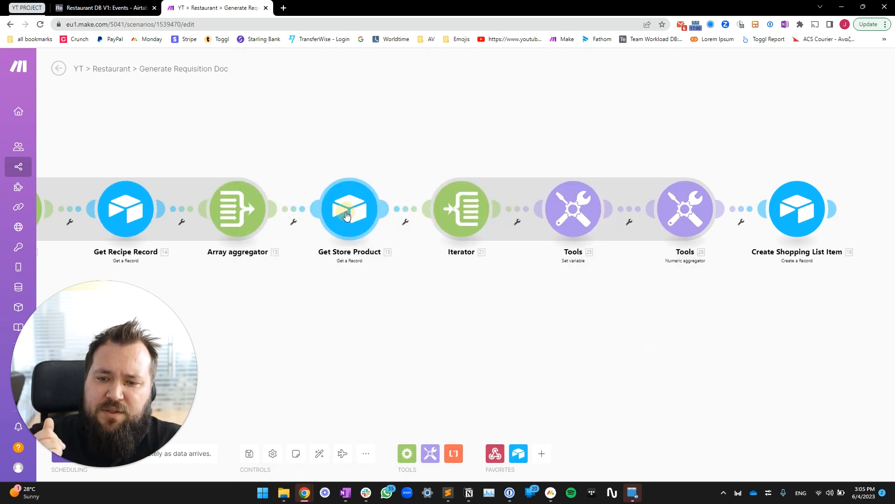
pyautogui.click(278, 304)
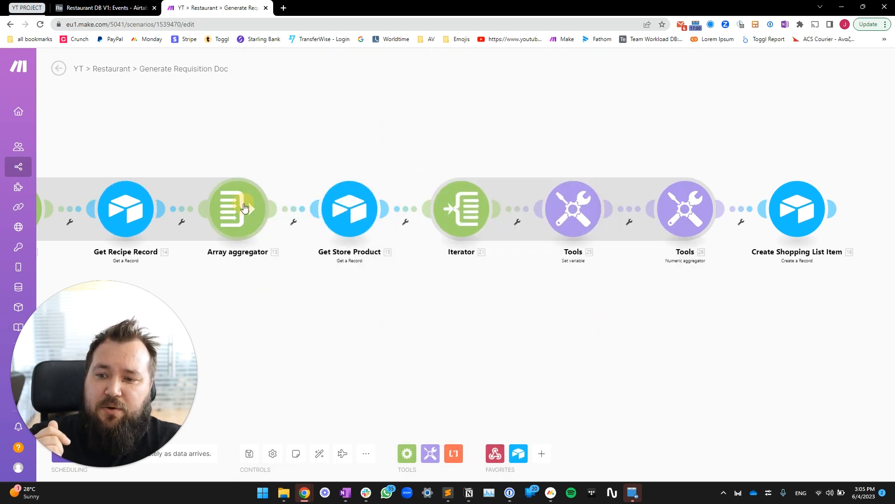
pyautogui.click(243, 206)
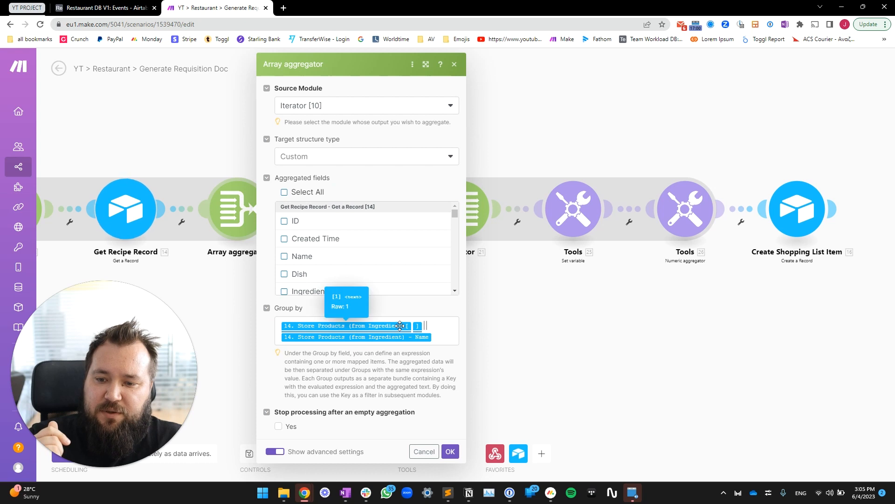
pyautogui.click(247, 298)
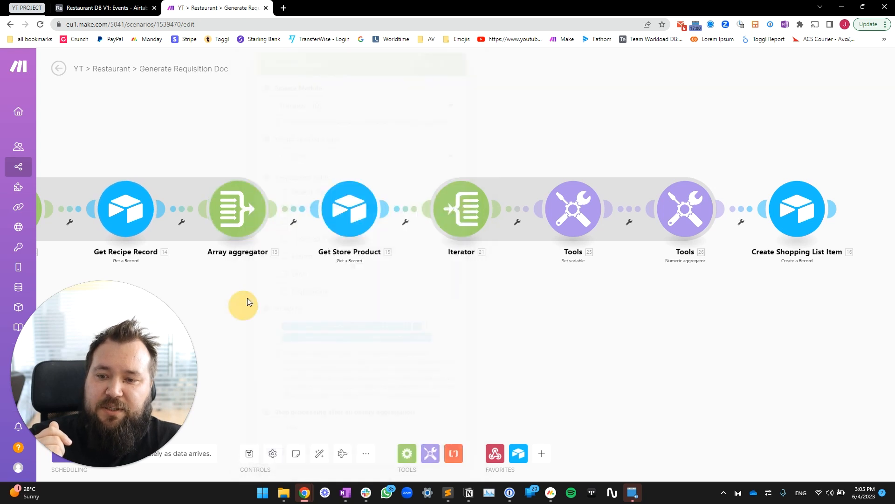
# - Examine how get and split extract the first part of the aggregator key in Get Store Product's Record ID, and close the settings
pyautogui.click(352, 205)
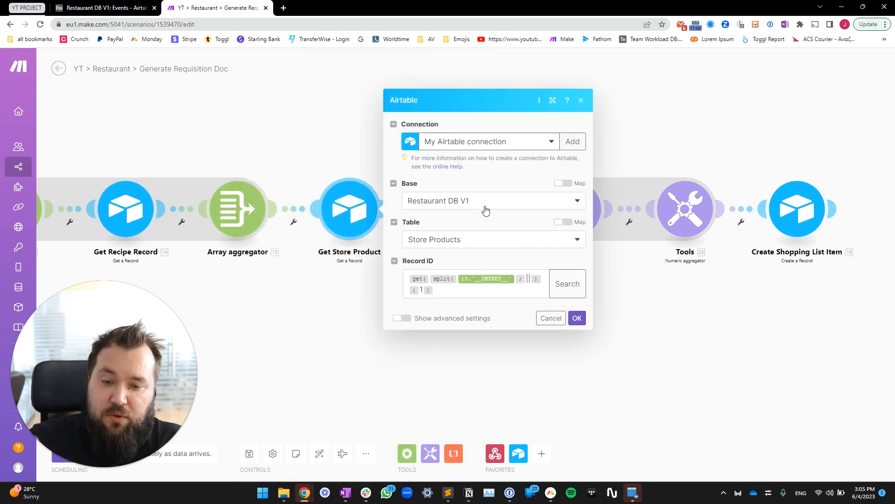
pyautogui.click(553, 101)
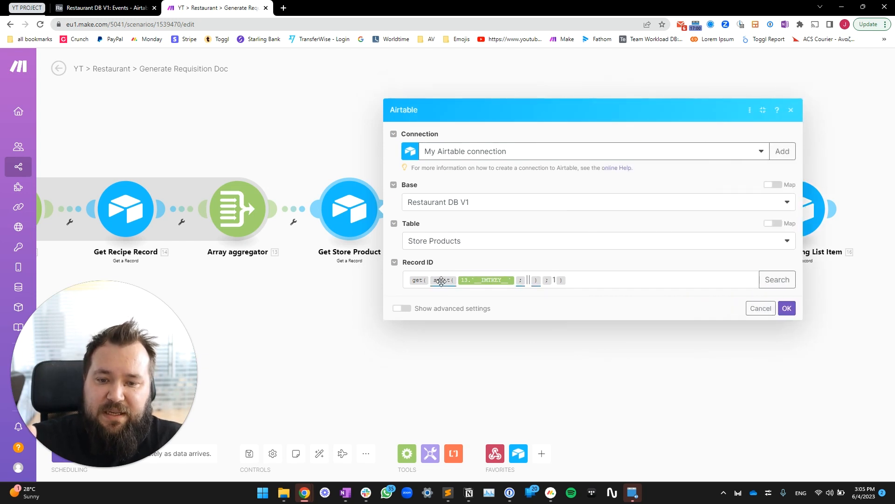
pyautogui.click(530, 280)
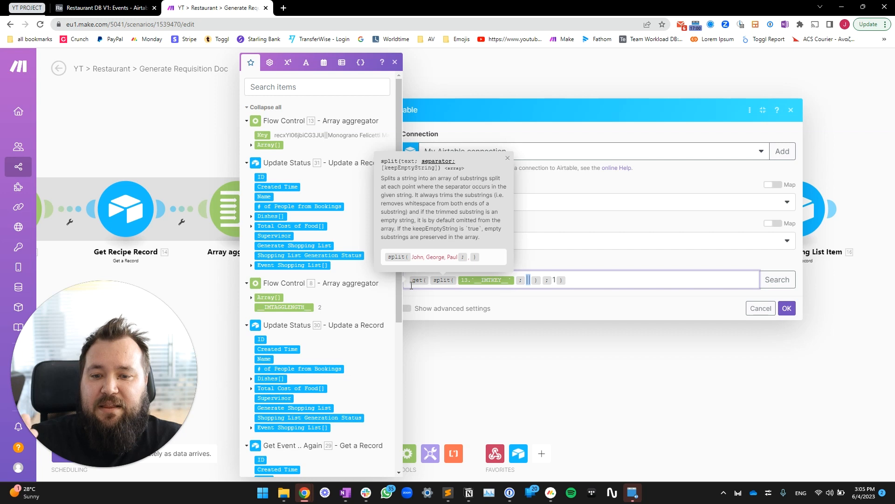
pyautogui.moveTo(420, 280)
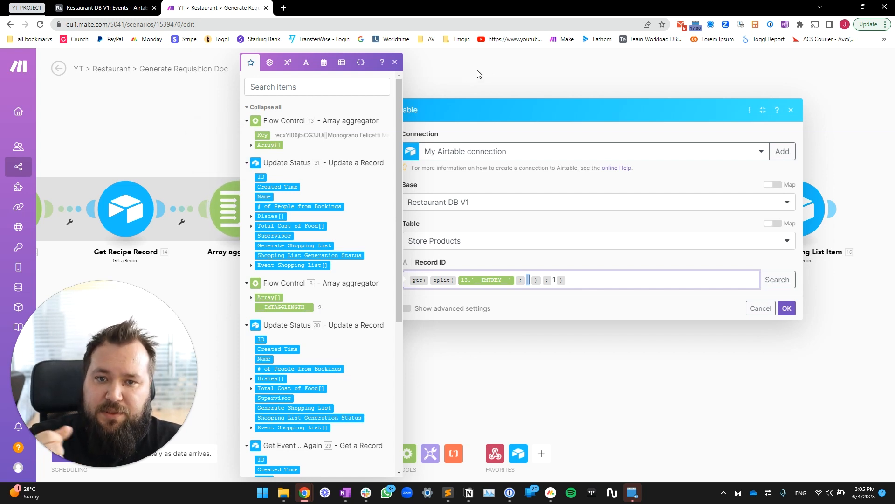
pyautogui.click(526, 378)
pyautogui.click(480, 324)
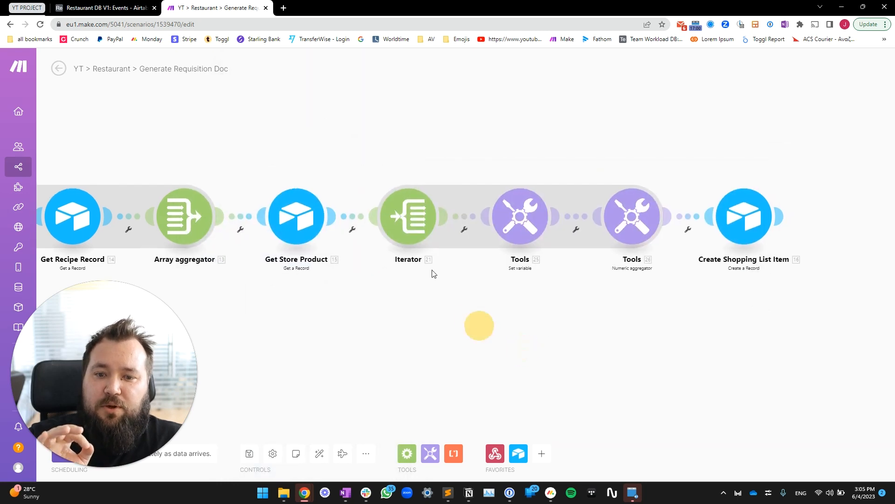
# - Check the array mapped in the Iterator after Get Store Product, and close its settings
pyautogui.click(417, 216)
pyautogui.click(539, 222)
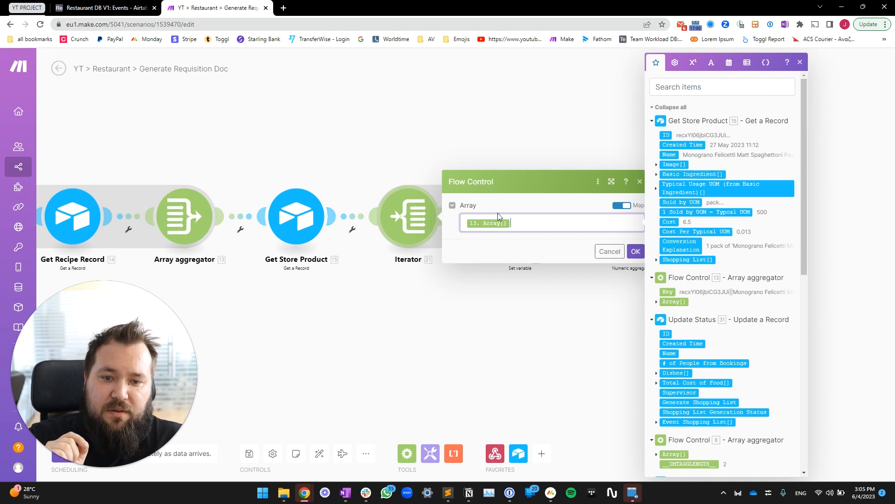
pyautogui.click(534, 306)
# - Review the Set variable tool and the Numeric aggregator's source module, aggregate function and summed value
pyautogui.moveTo(544, 308); pyautogui.dragTo(435, 316)
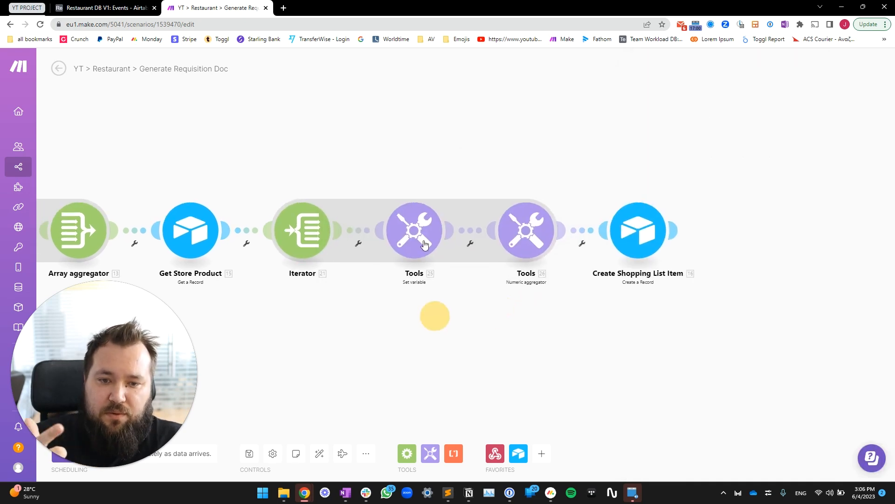
pyautogui.click(420, 236)
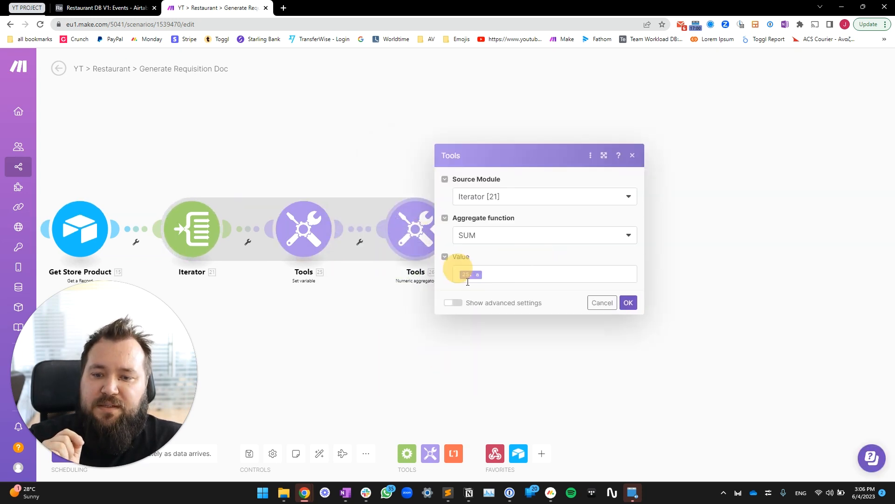
pyautogui.click(519, 274)
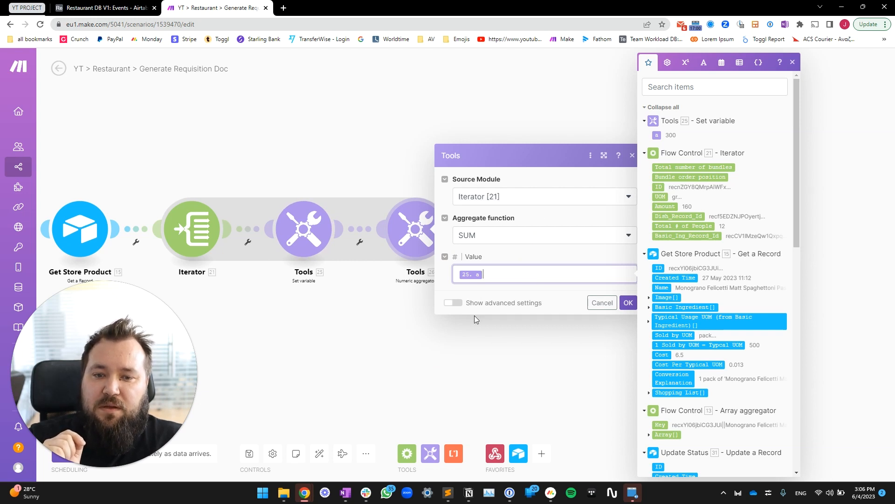
pyautogui.click(377, 337)
# - Inspect the target table and the Event record ID mapping in the Create Shopping List Item module
pyautogui.click(523, 229)
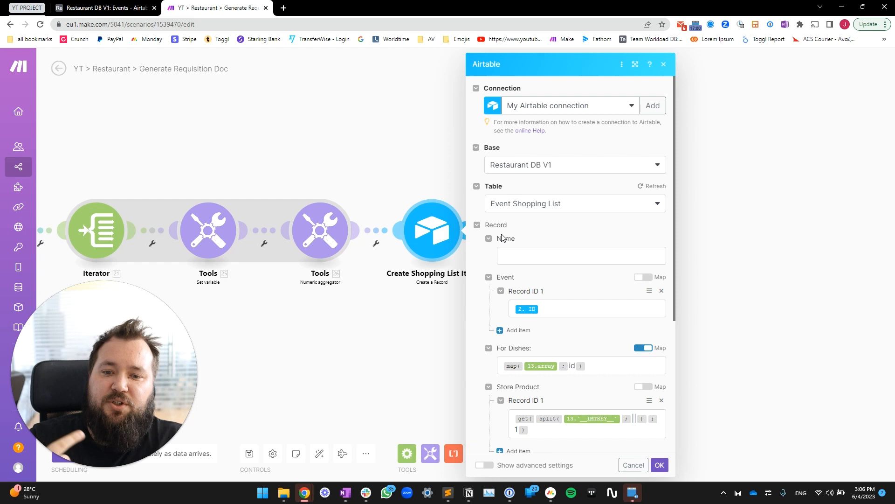
pyautogui.scroll(-1, 513, 137)
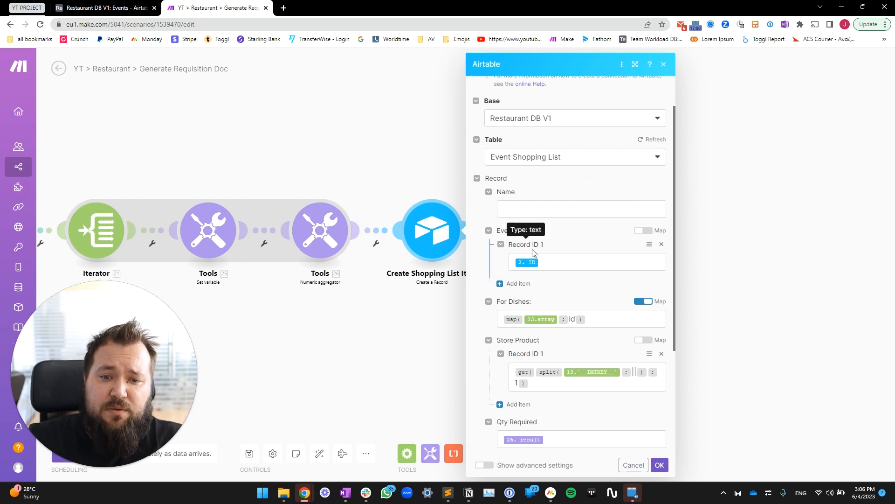
pyautogui.click(577, 268)
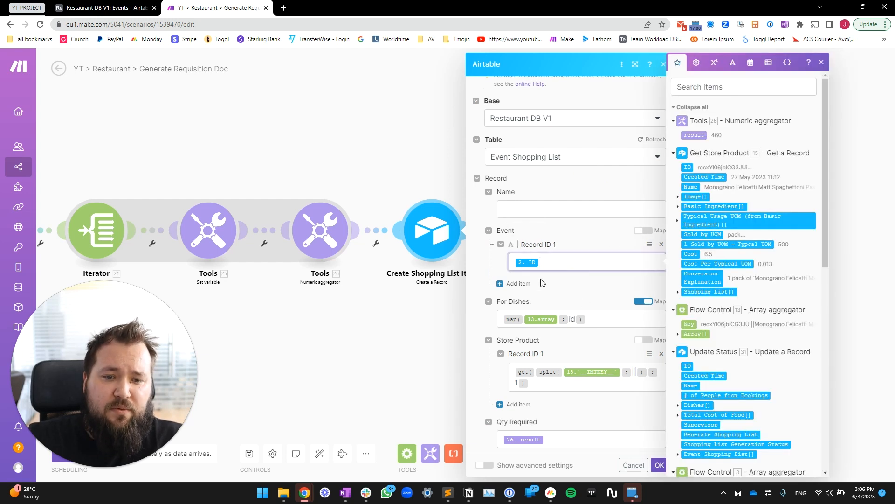
# - Trace the mapped Event ID back to its source module at the start of the scenario, and return to Create Shopping List Item
pyautogui.scroll(-3, 226, 306)
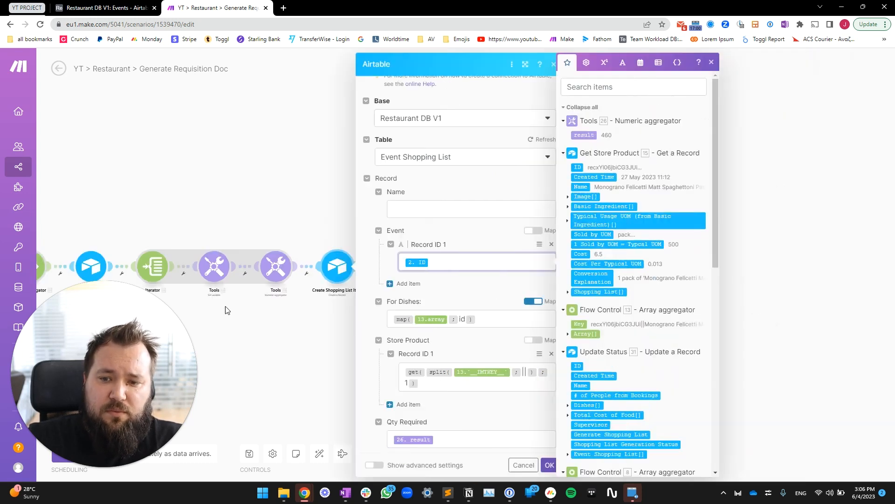
pyautogui.click(679, 296)
pyautogui.scroll(4, 367, 264)
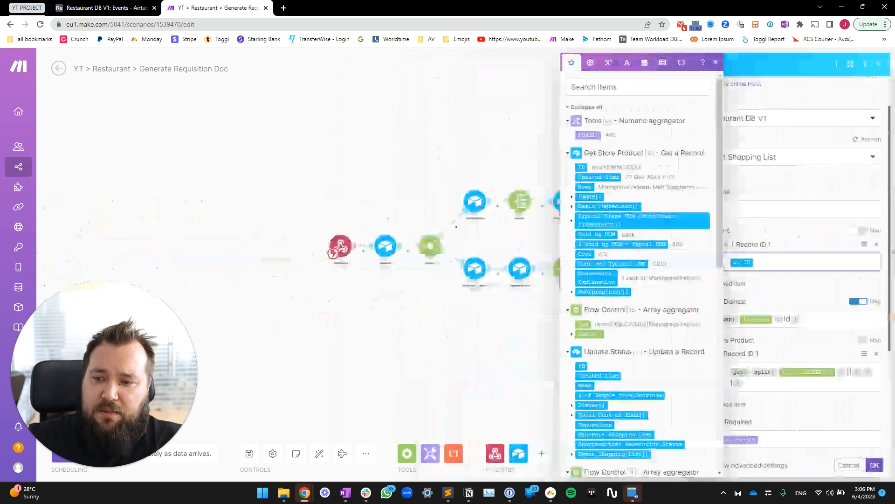
pyautogui.scroll(1, 368, 264)
pyautogui.scroll(-1, 467, 343)
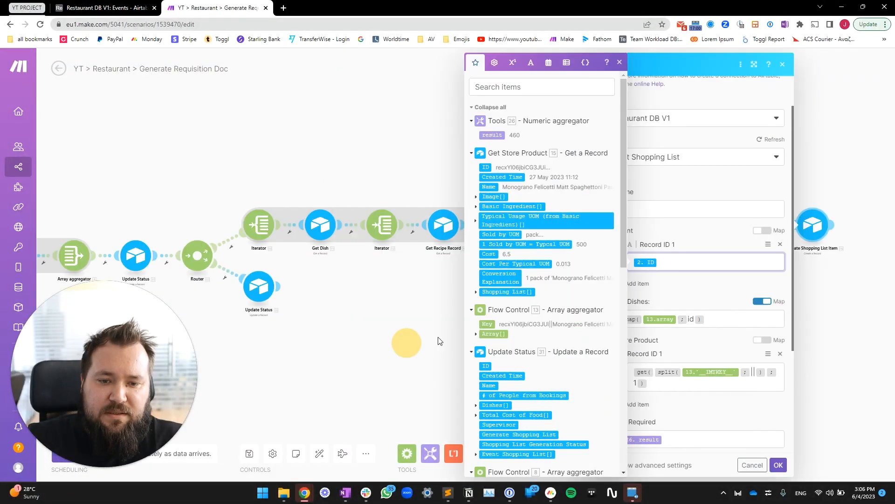
pyautogui.moveTo(437, 339)
pyautogui.mouseDown()
pyautogui.moveTo(362, 316)
pyautogui.moveTo(273, 315)
pyautogui.mouseUp()
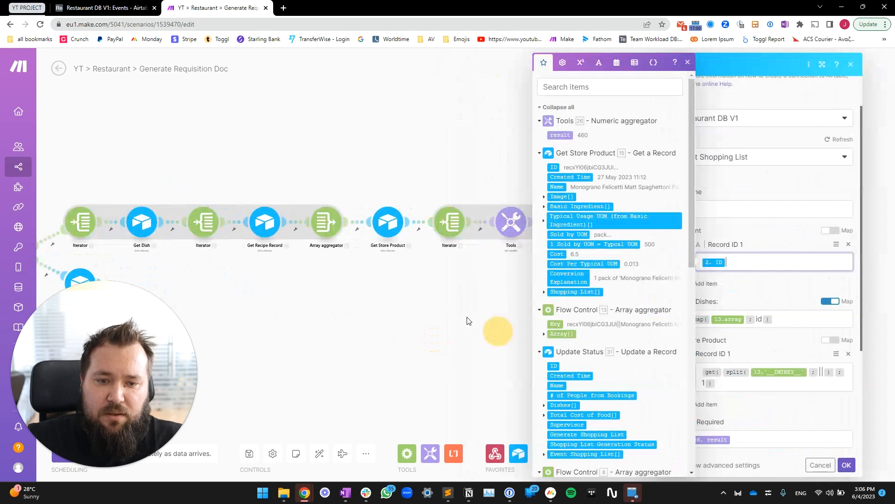
pyautogui.moveTo(468, 321); pyautogui.dragTo(188, 323)
# - Examine the For Dishes map expression in Create Shopping List Item and the fields inside the Array aggregator's array output
pyautogui.scroll(-1, 510, 276)
pyautogui.click(511, 275)
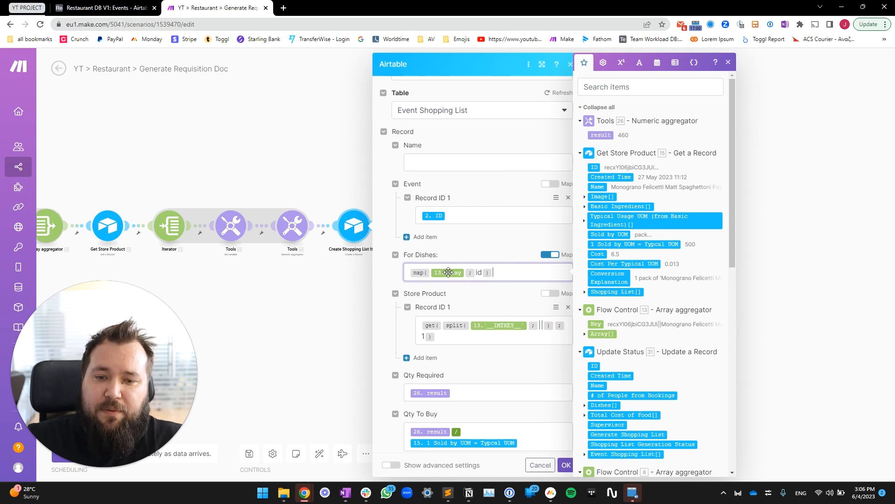
pyautogui.moveTo(174, 259); pyautogui.dragTo(274, 259)
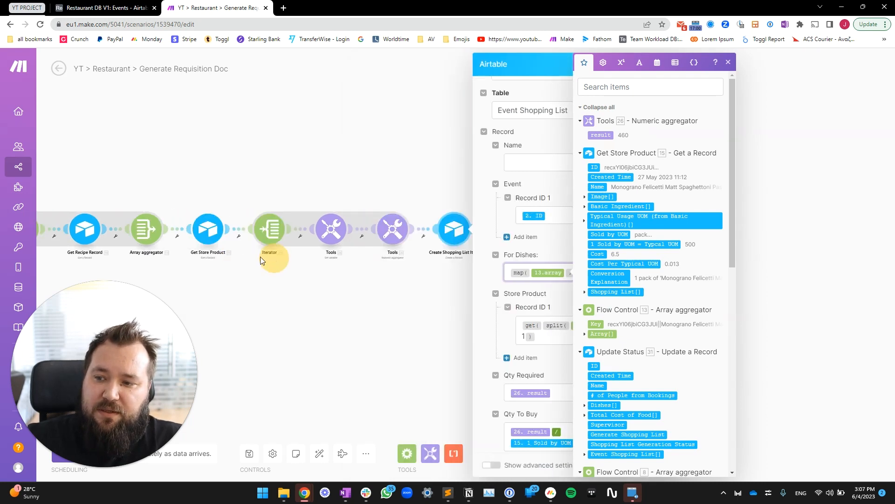
pyautogui.moveTo(391, 307); pyautogui.dragTo(195, 290)
pyautogui.doubleClick(382, 273)
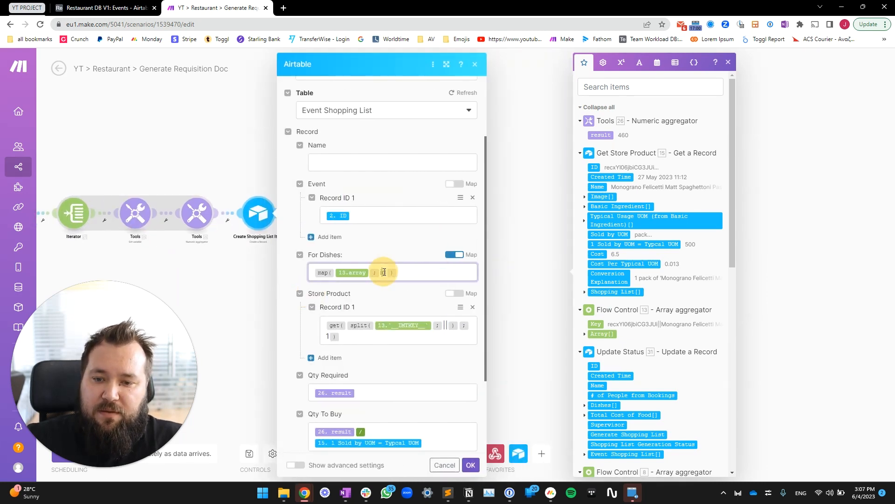
pyautogui.click(585, 334)
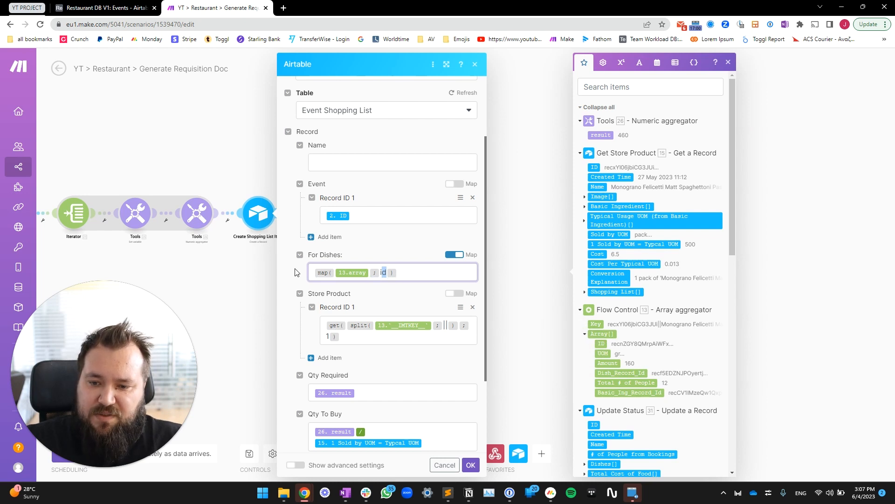
pyautogui.click(295, 270)
# - Review the Store Product record ID expression in Create Shopping List Item against the preceding modules
pyautogui.scroll(-2, 370, 243)
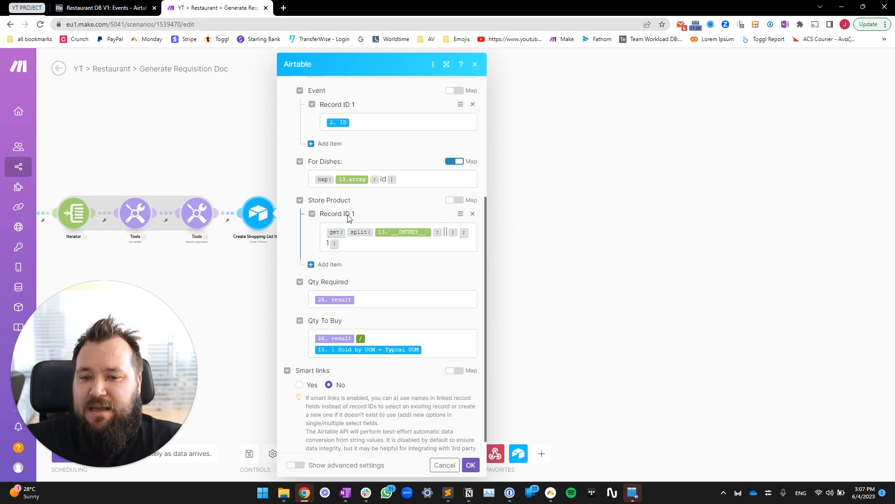
pyautogui.moveTo(205, 266); pyautogui.dragTo(284, 269)
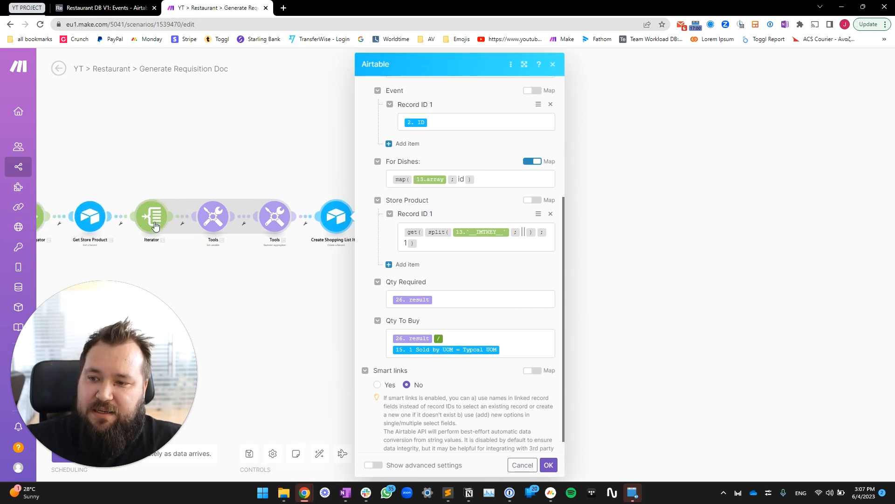
pyautogui.click(405, 240)
pyautogui.write('1')
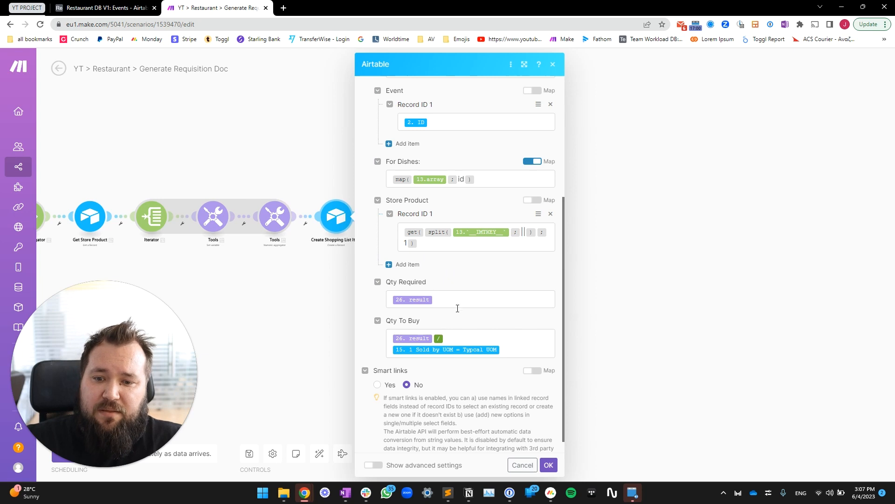
# - Inspect the Qty Required mapping and the Qty To Buy division formula in Create Shopping List Item
pyautogui.click(410, 301)
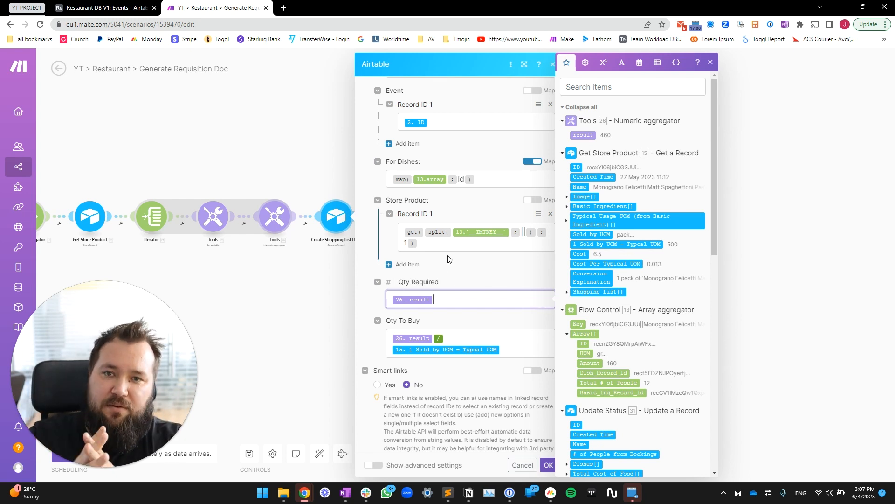
pyautogui.click(434, 325)
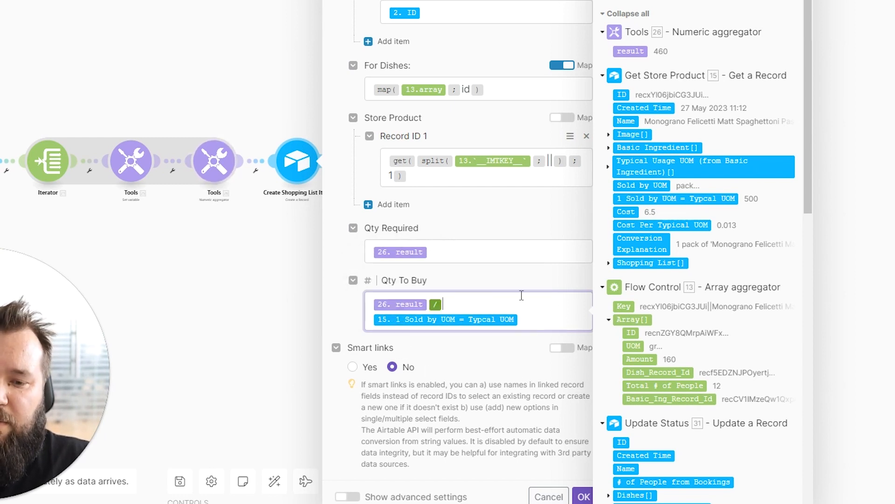
pyautogui.click(540, 279)
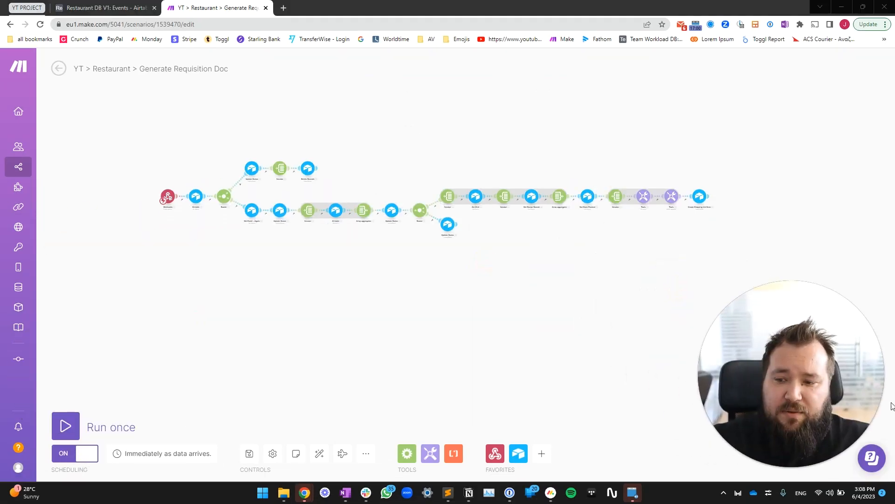
# - Run the Make scenario once, and trigger it by unticking and re-ticking Generate Shopping List for the Grand Opening event in Airtable
pyautogui.click(65, 426)
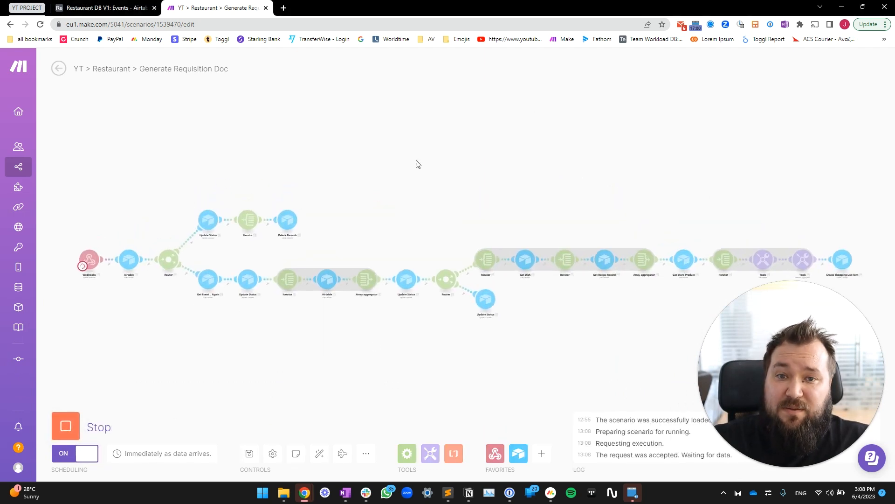
pyautogui.click(133, 8)
pyautogui.click(133, 61)
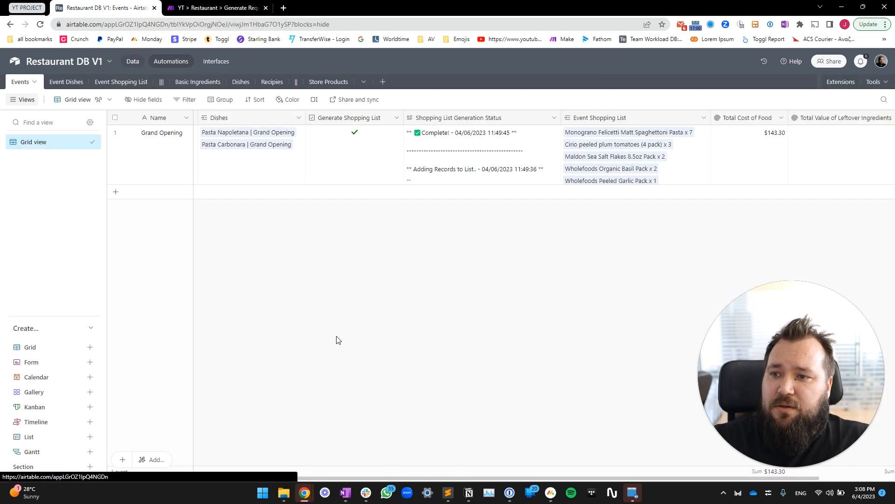
pyautogui.click(354, 134)
pyautogui.click(356, 134)
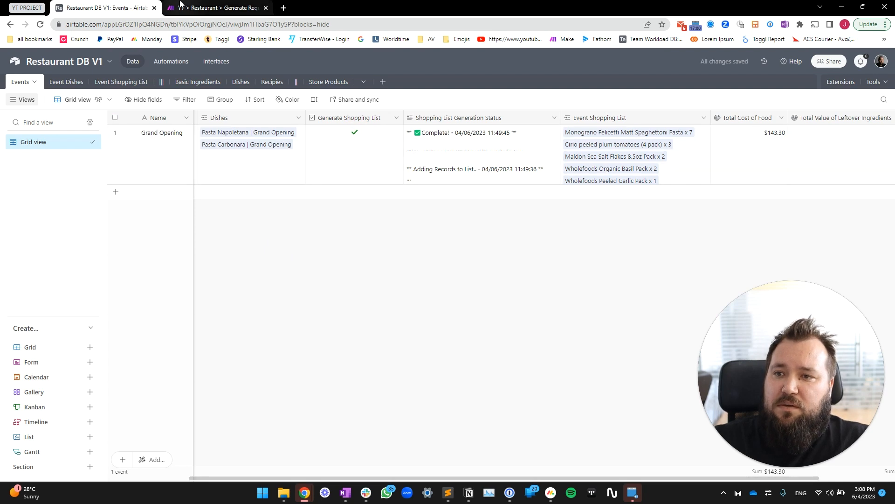
# - Follow the running scenario in Make from the record-deletion branch to the shopping list branch, checking the Grand Opening event in Airtable meanwhile
pyautogui.click(180, 6)
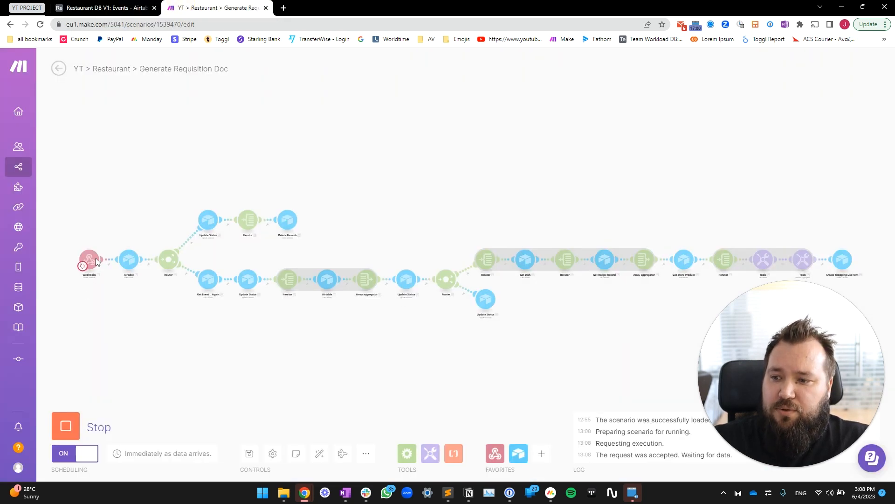
pyautogui.scroll(3, 85, 282)
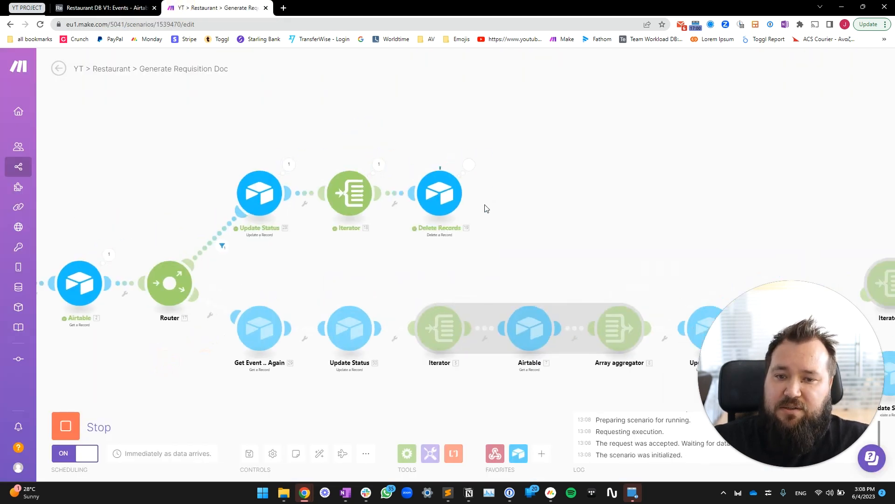
pyautogui.click(112, 6)
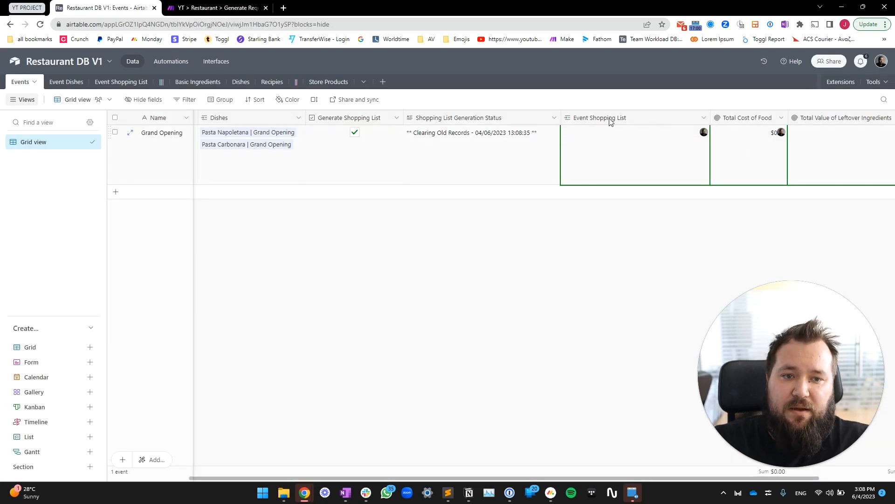
pyautogui.click(231, 5)
pyautogui.moveTo(438, 245); pyautogui.dragTo(243, 147)
pyautogui.scroll(-3, 390, 130)
pyautogui.moveTo(441, 135); pyautogui.dragTo(230, 142)
pyautogui.moveTo(626, 266); pyautogui.dragTo(548, 266)
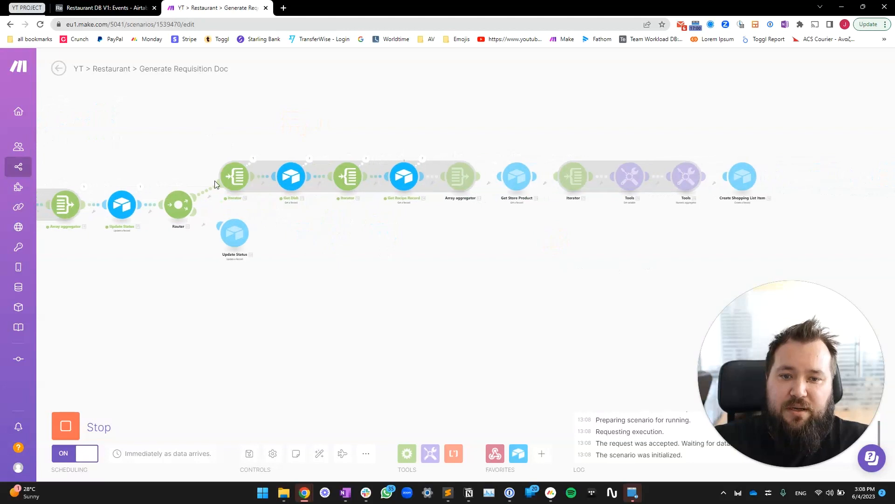
# - Return to Airtable and inspect the Grand Opening event's Shopping List Generation Status and Total Cost of Food
pyautogui.click(134, 10)
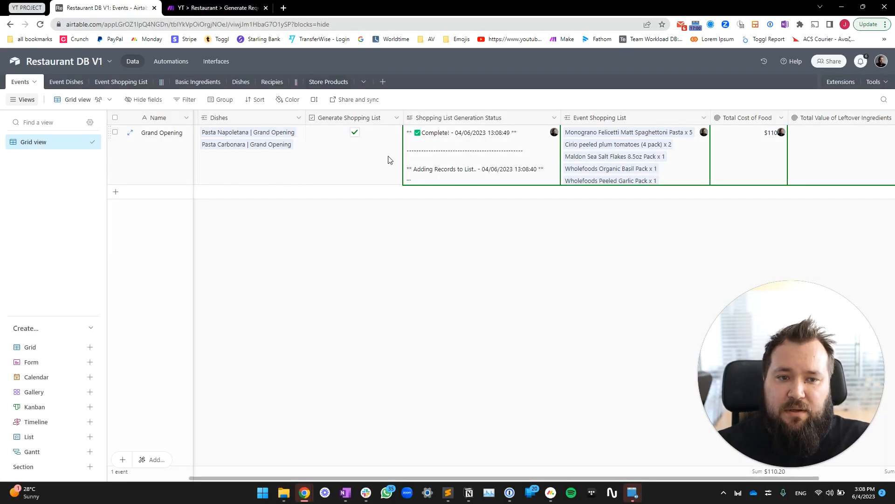
pyautogui.click(481, 135)
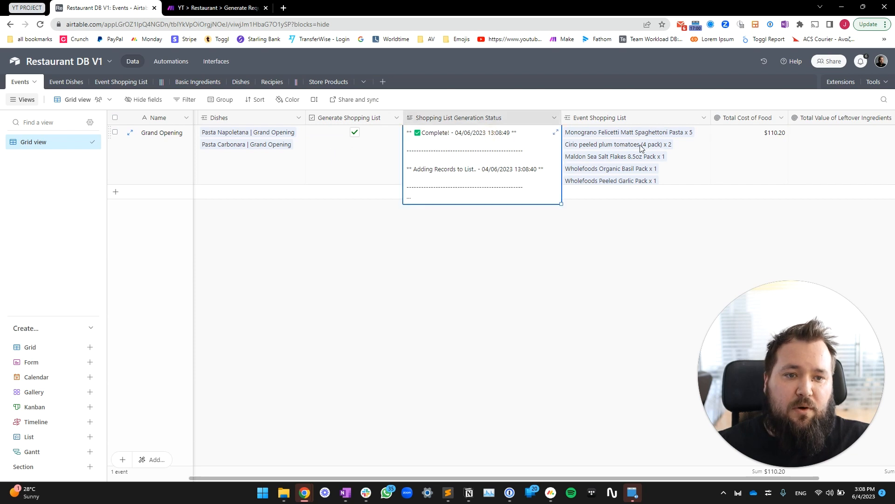
pyautogui.click(772, 154)
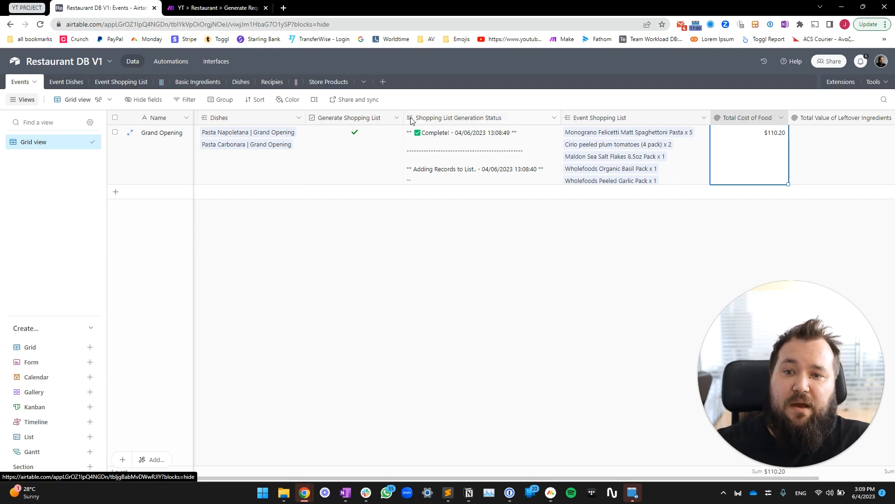
# - Compare the number of people from bookings with the override values for both dishes in the Event Dishes table
pyautogui.click(66, 82)
pyautogui.hscroll(-2, 483, 142)
pyautogui.hscroll(3, 537, 134)
pyautogui.moveTo(617, 134); pyautogui.dragTo(614, 148)
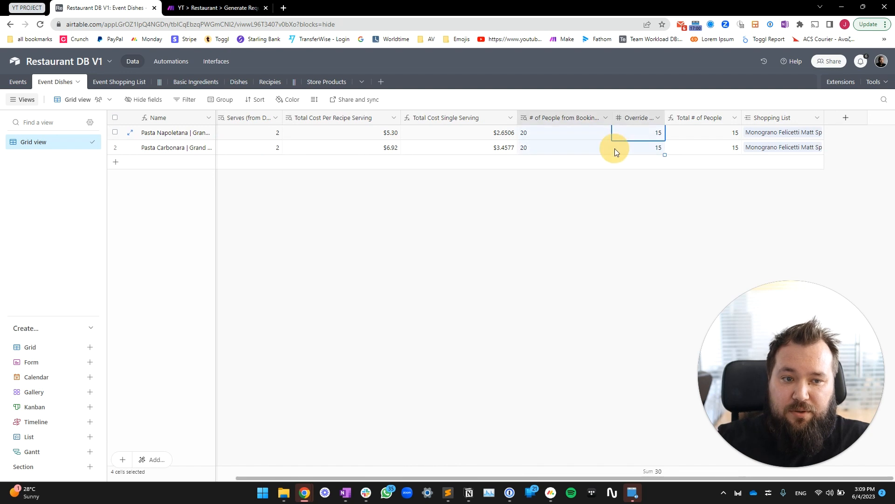
pyautogui.click(577, 142)
pyautogui.moveTo(662, 132); pyautogui.dragTo(642, 148)
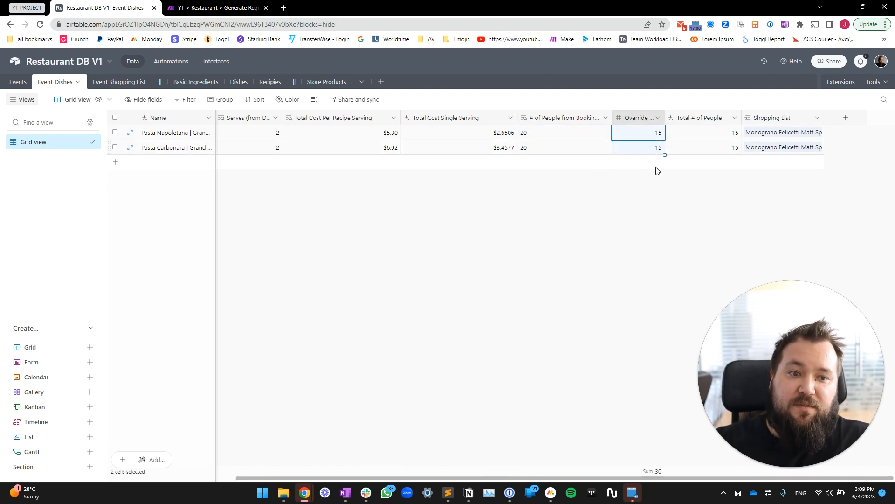
# - Review the Grand Opening event's Total Cost of Food and Total Value of Leftover Ingredients in the Events table
pyautogui.click(18, 82)
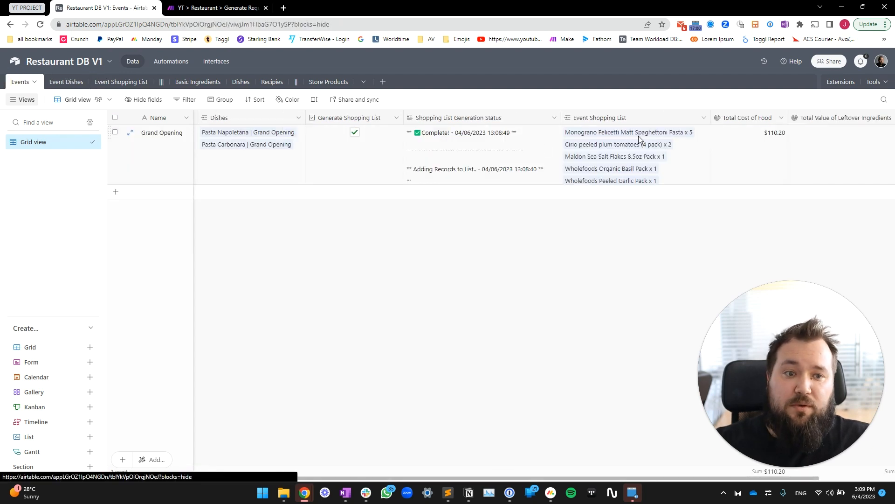
pyautogui.hscroll(2, 646, 167)
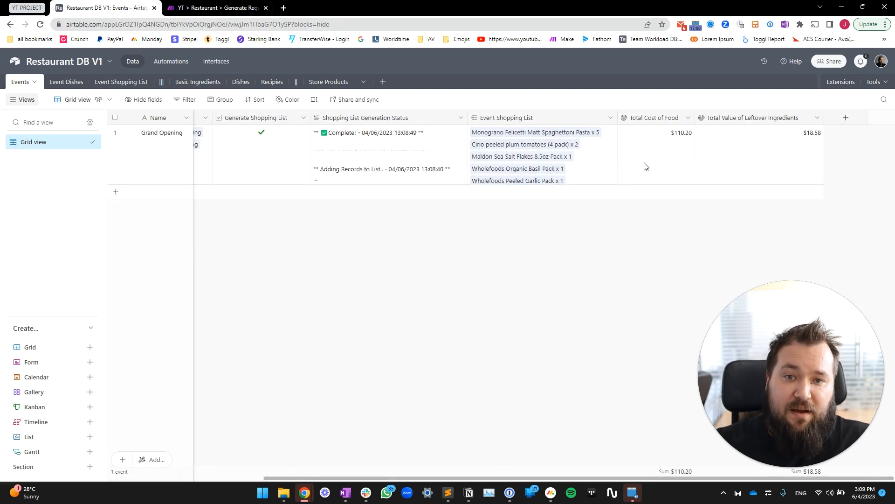
pyautogui.click(665, 146)
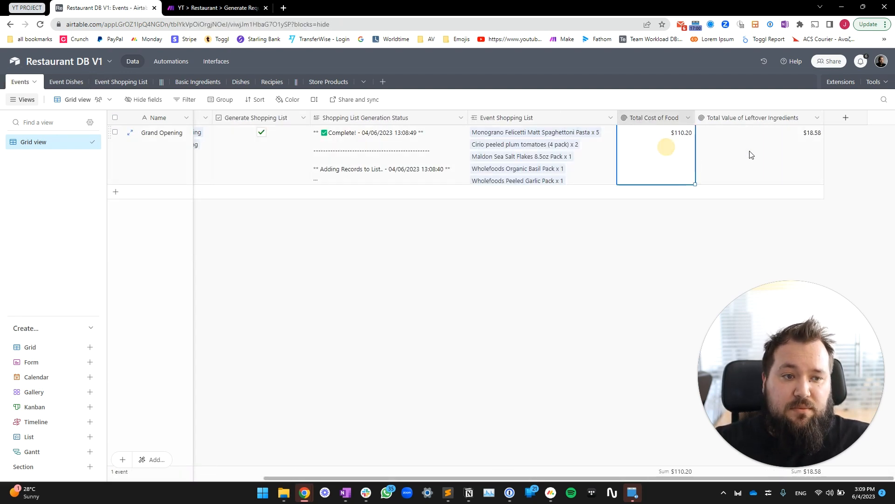
pyautogui.click(749, 150)
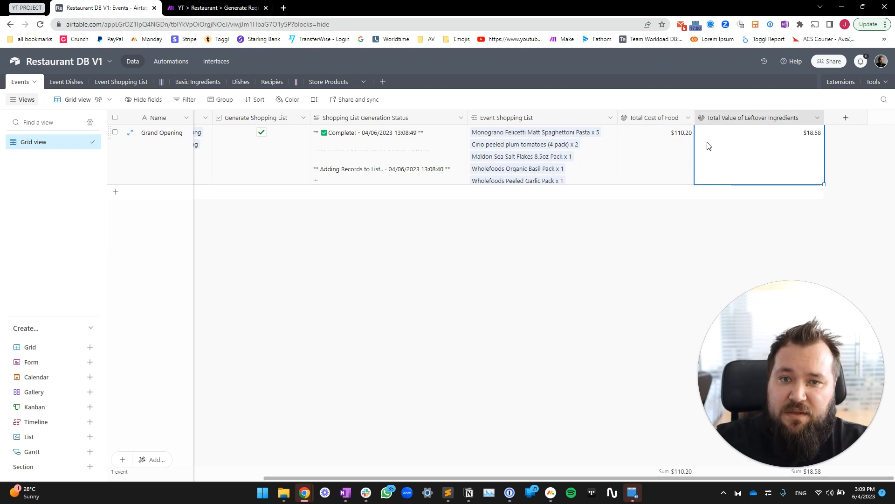